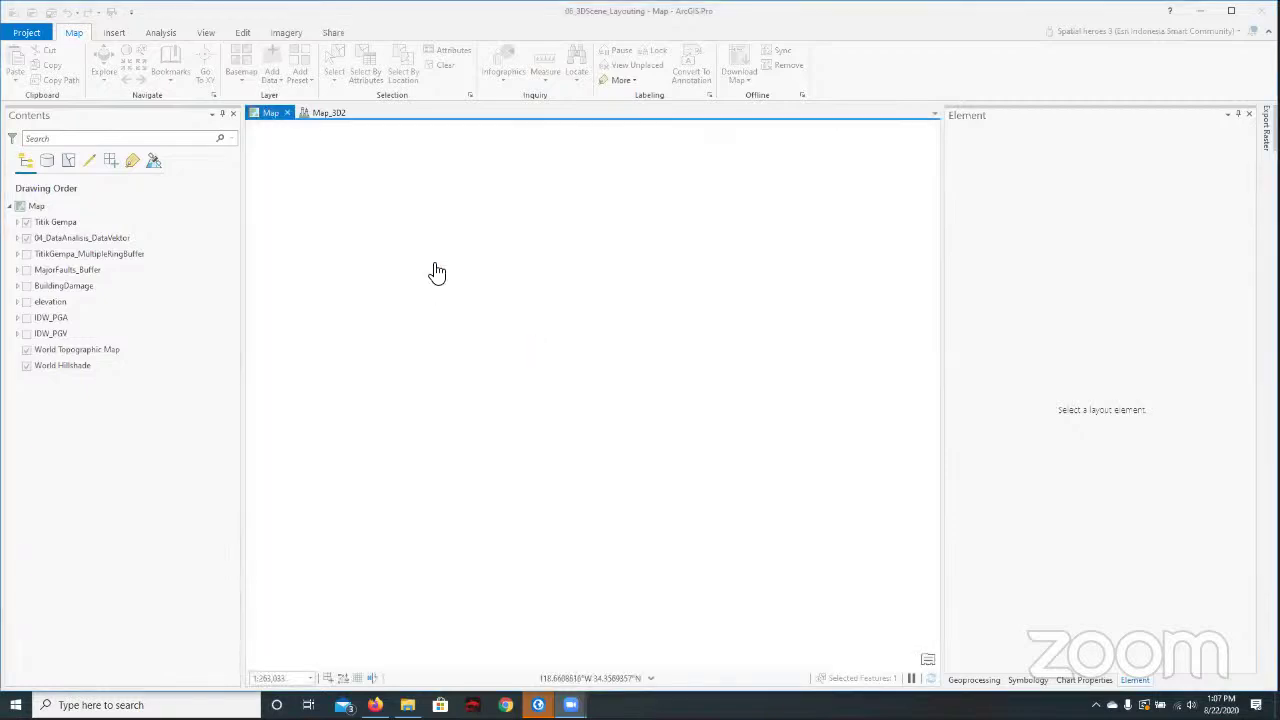
# Switch from the 2D map to the Map_3D2 scene.
pyautogui.click(318, 112)
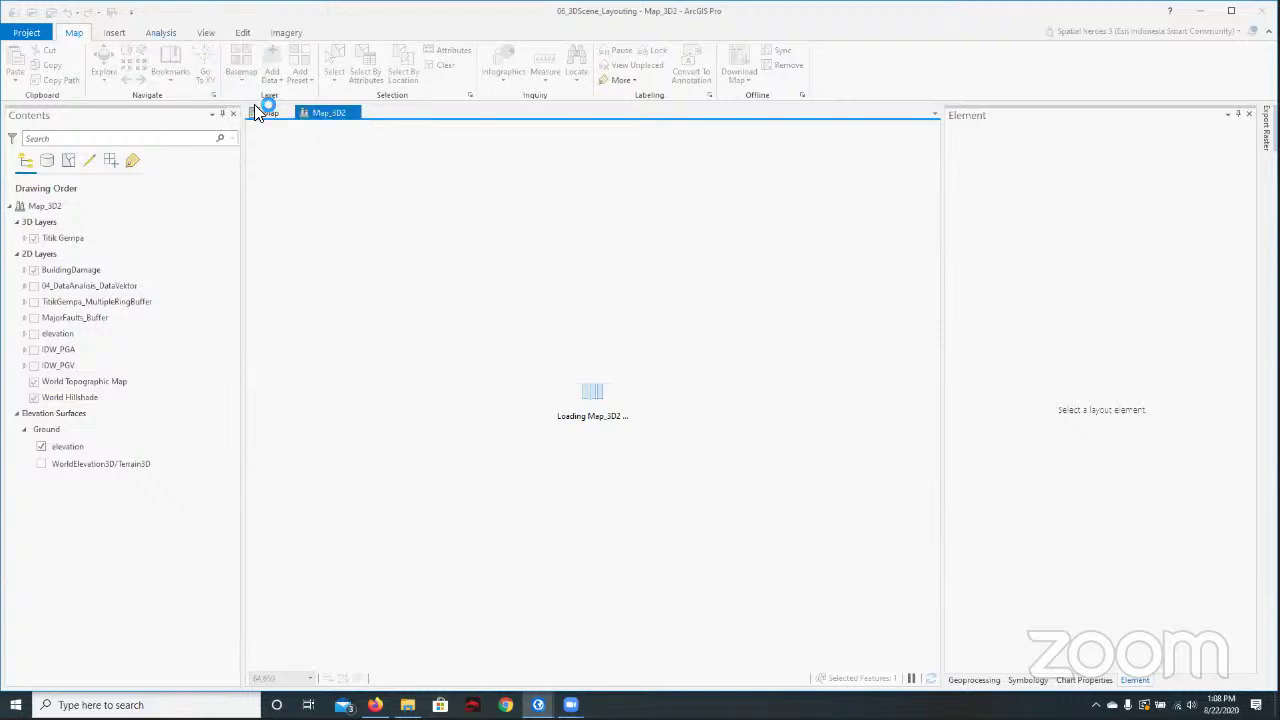
pyautogui.click(80, 432)
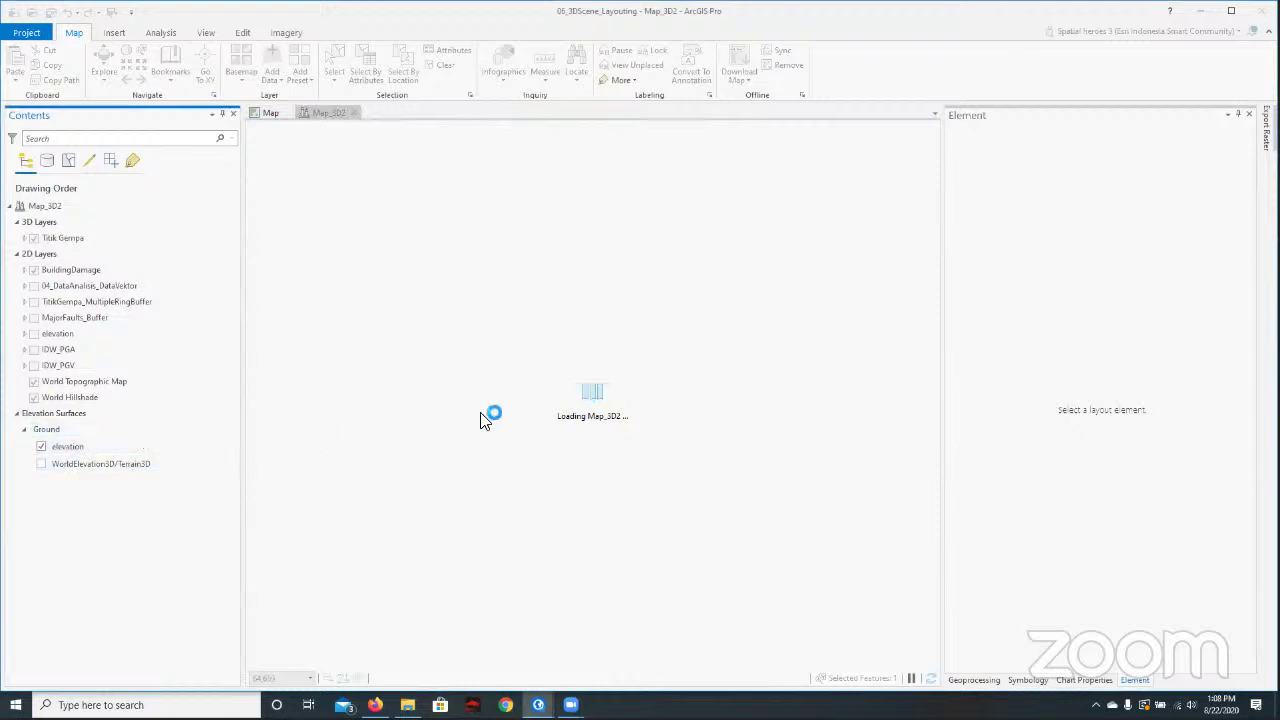
pyautogui.rightClick(62, 433)
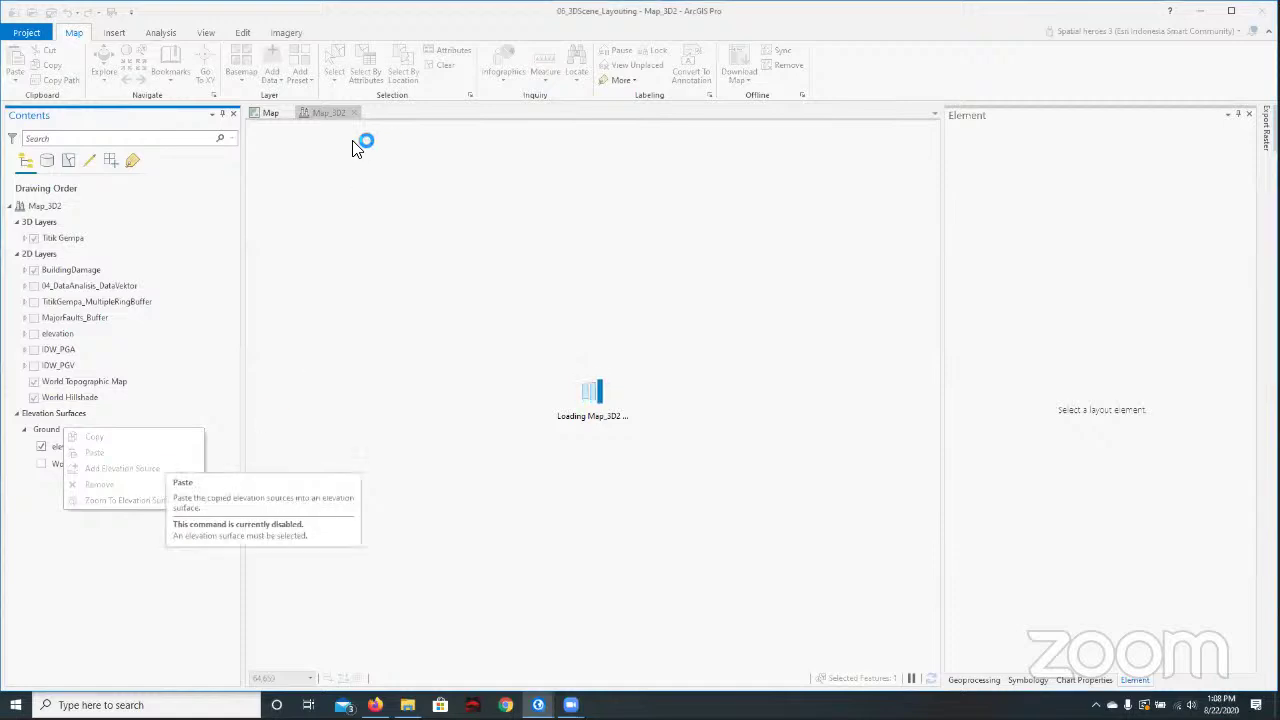
pyautogui.click(322, 120)
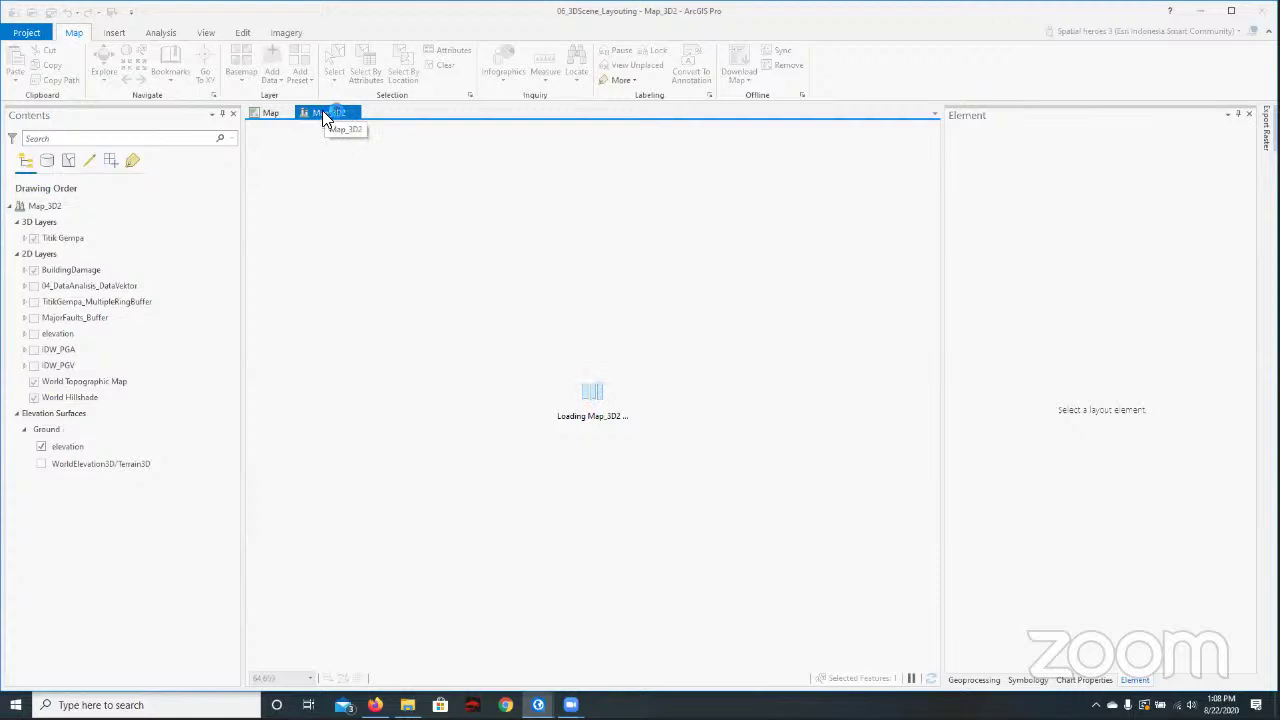
pyautogui.click(274, 114)
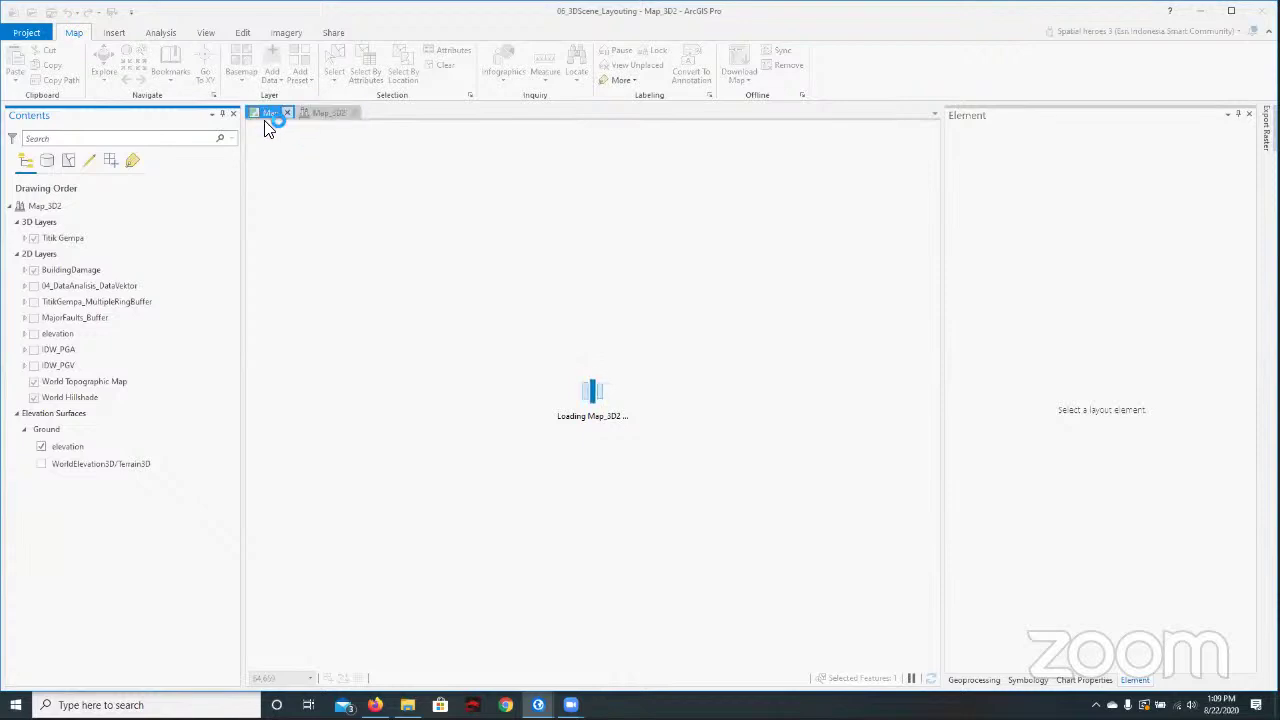
pyautogui.click(325, 114)
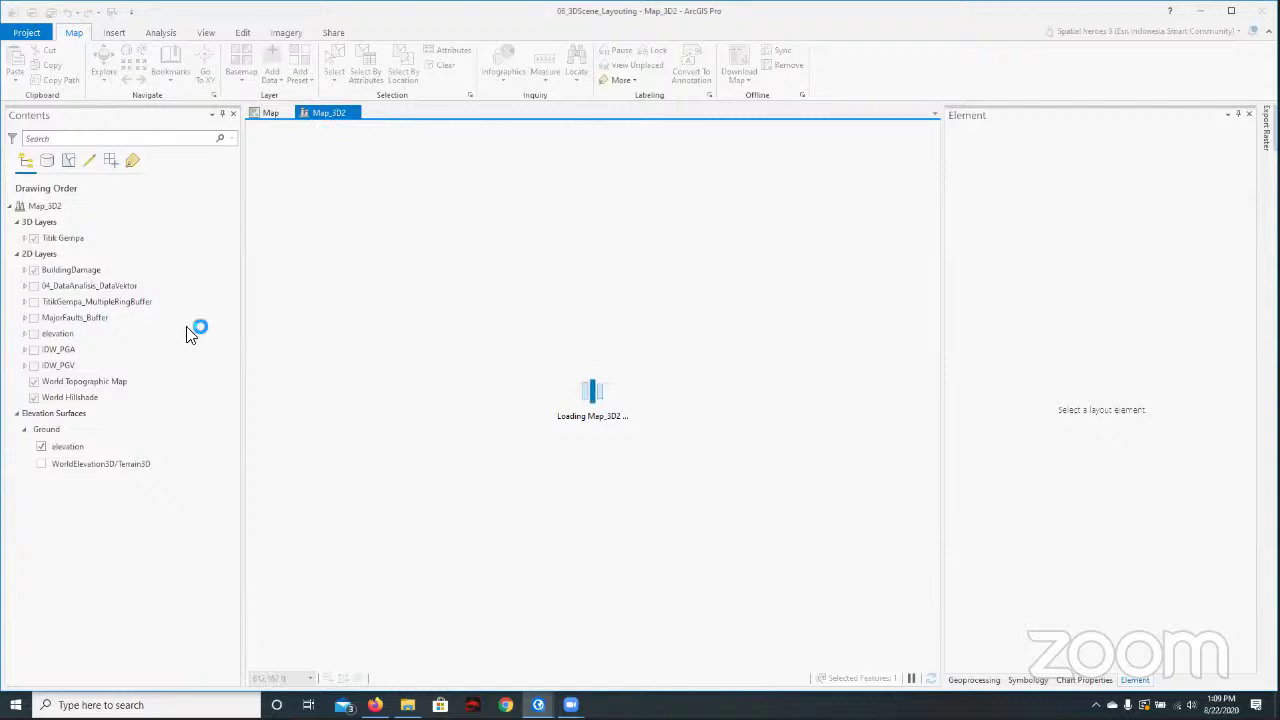
pyautogui.rightClick(76, 430)
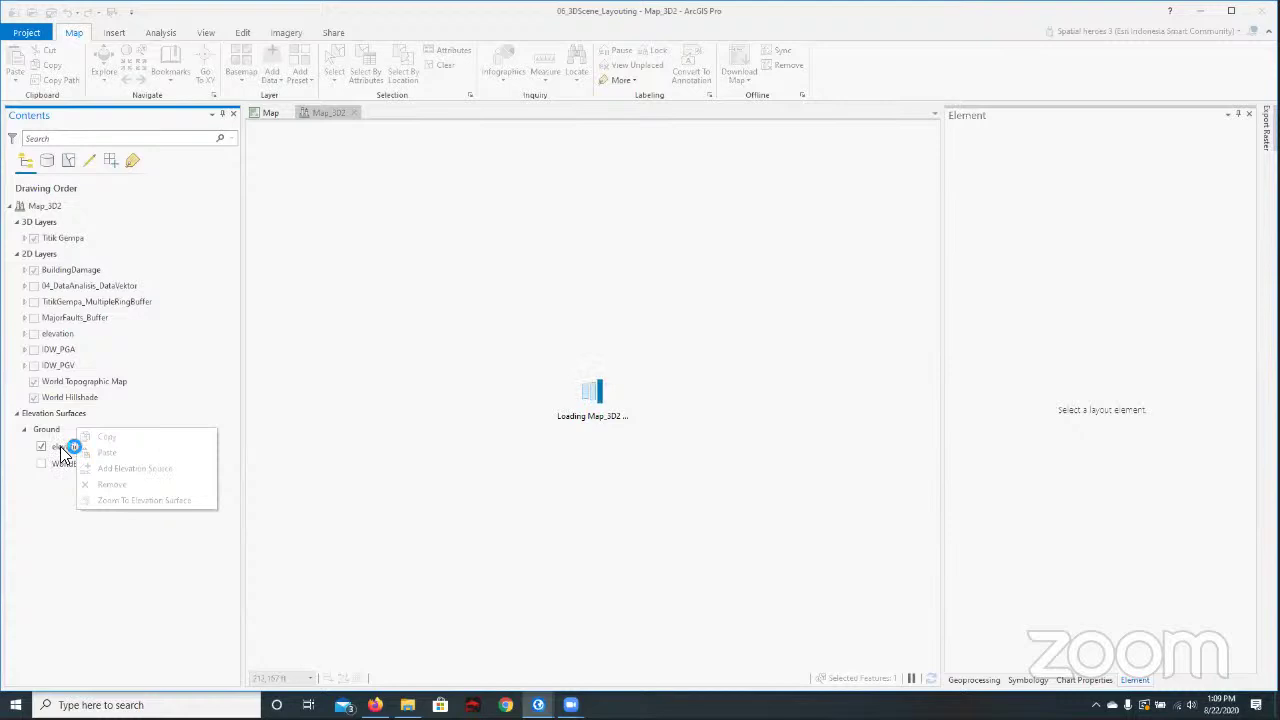
pyautogui.click(140, 448)
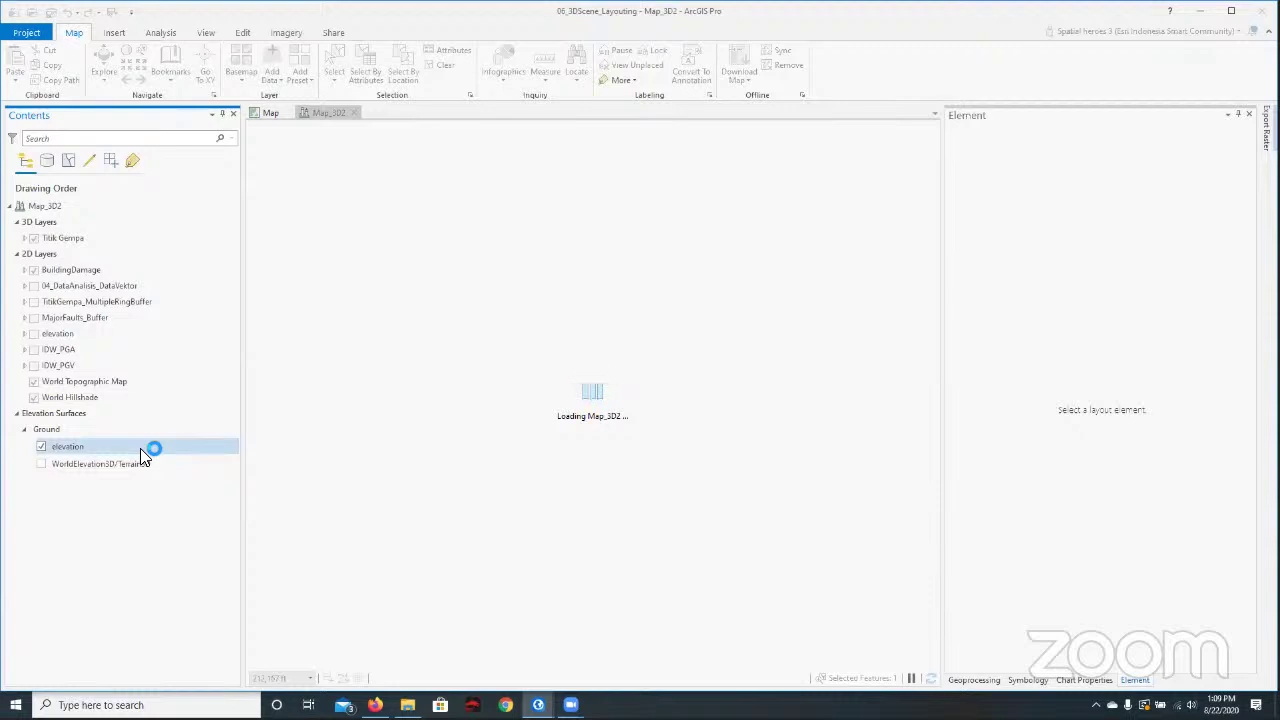
pyautogui.click(162, 490)
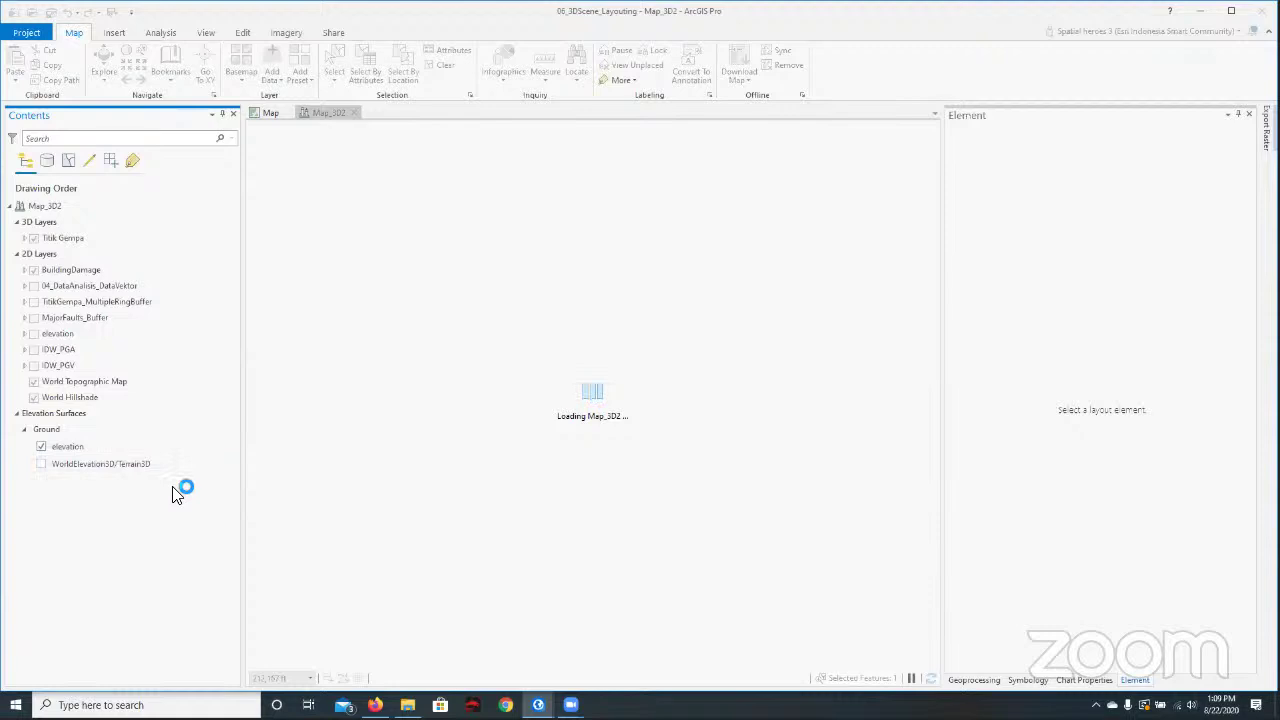
pyautogui.rightClick(146, 430)
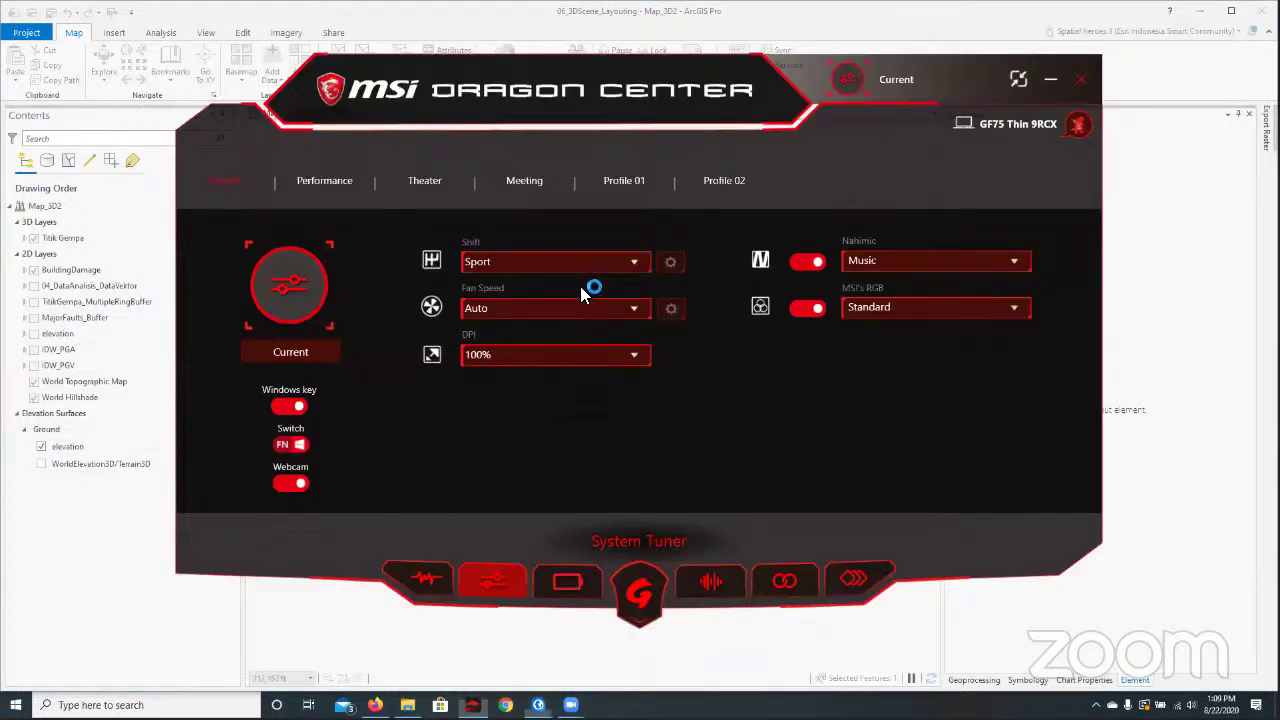
# Set the laptop's Shift mode to Turbo in MSI Dragon Center, close it, and check the Windows power mode.
pyautogui.click(588, 266)
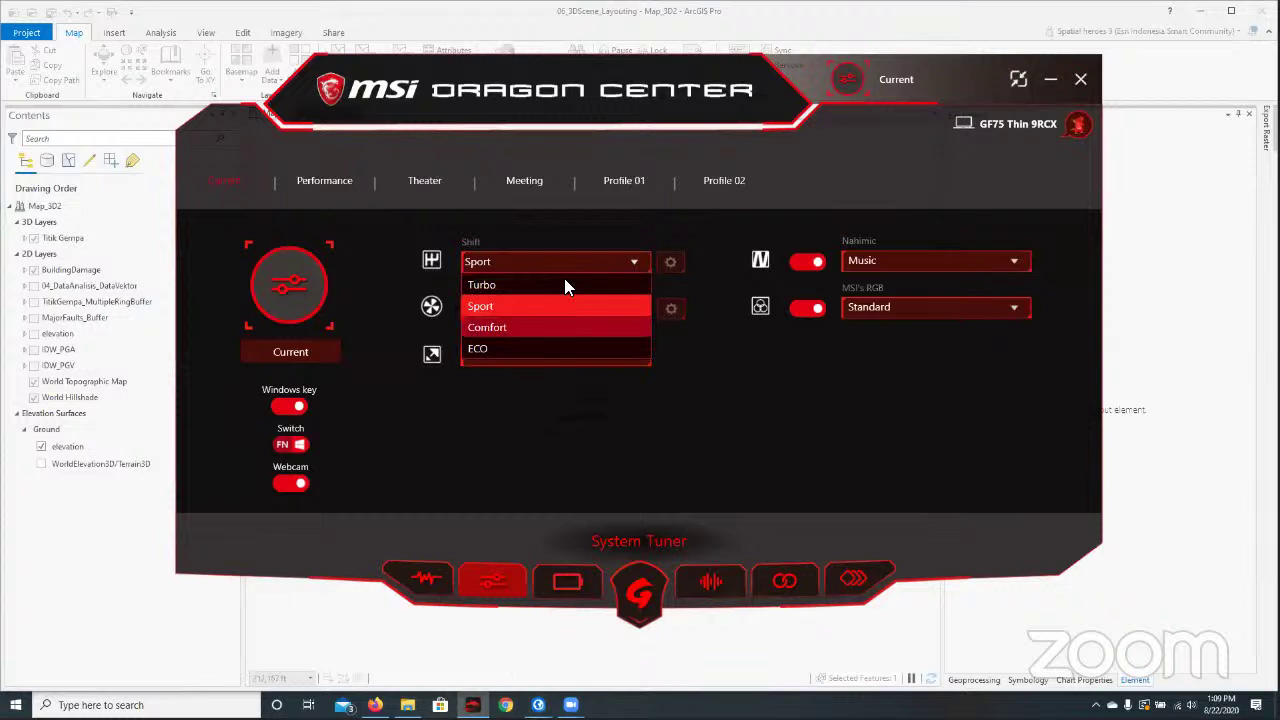
pyautogui.click(561, 284)
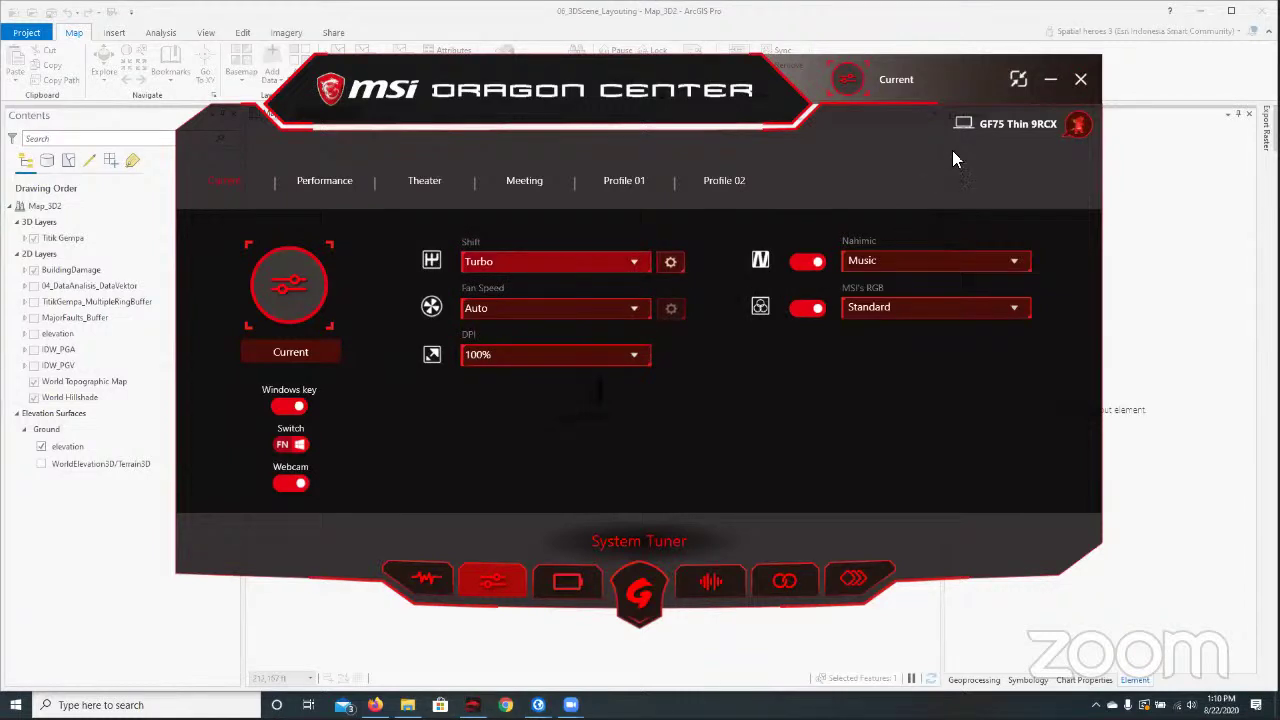
pyautogui.click(1080, 79)
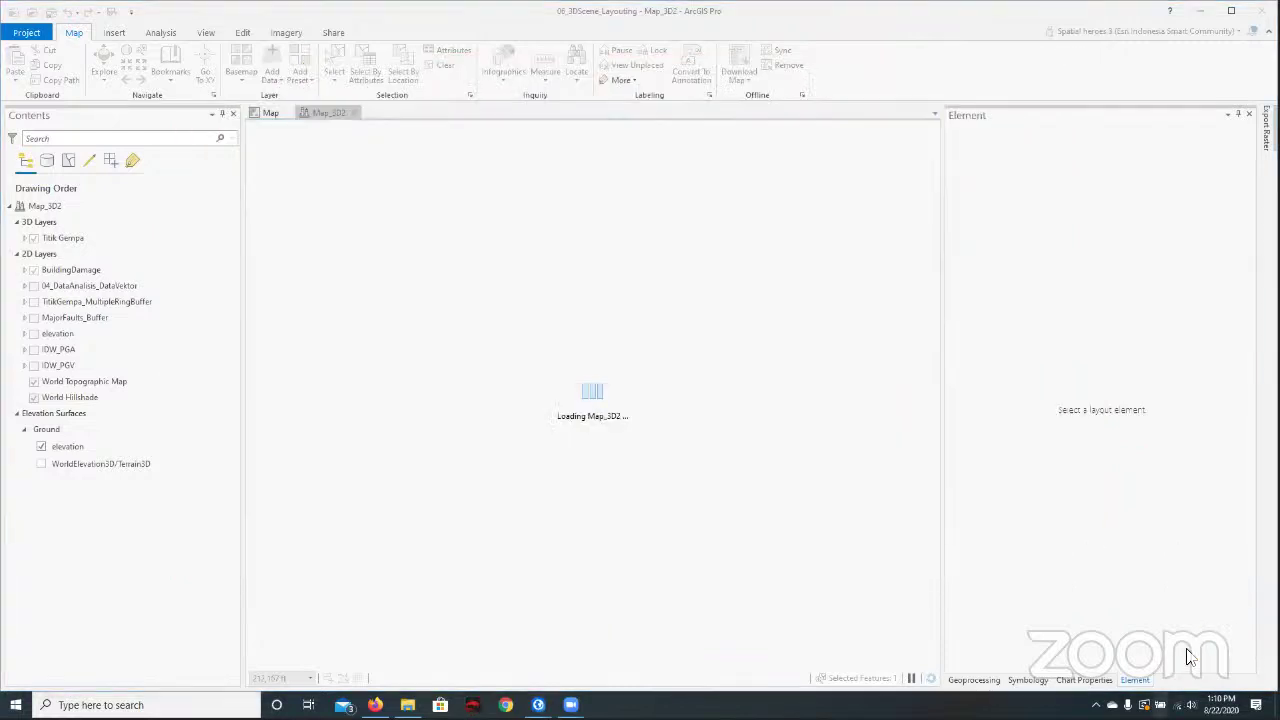
pyautogui.click(1160, 705)
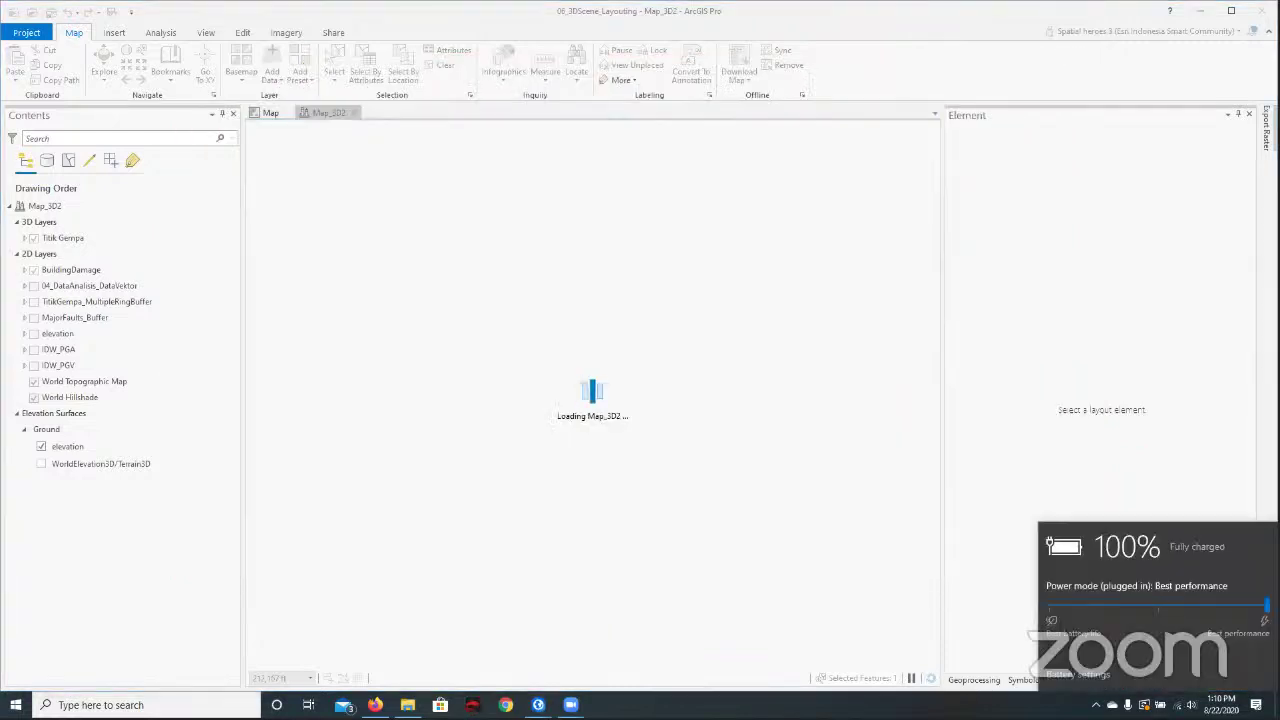
pyautogui.click(166, 441)
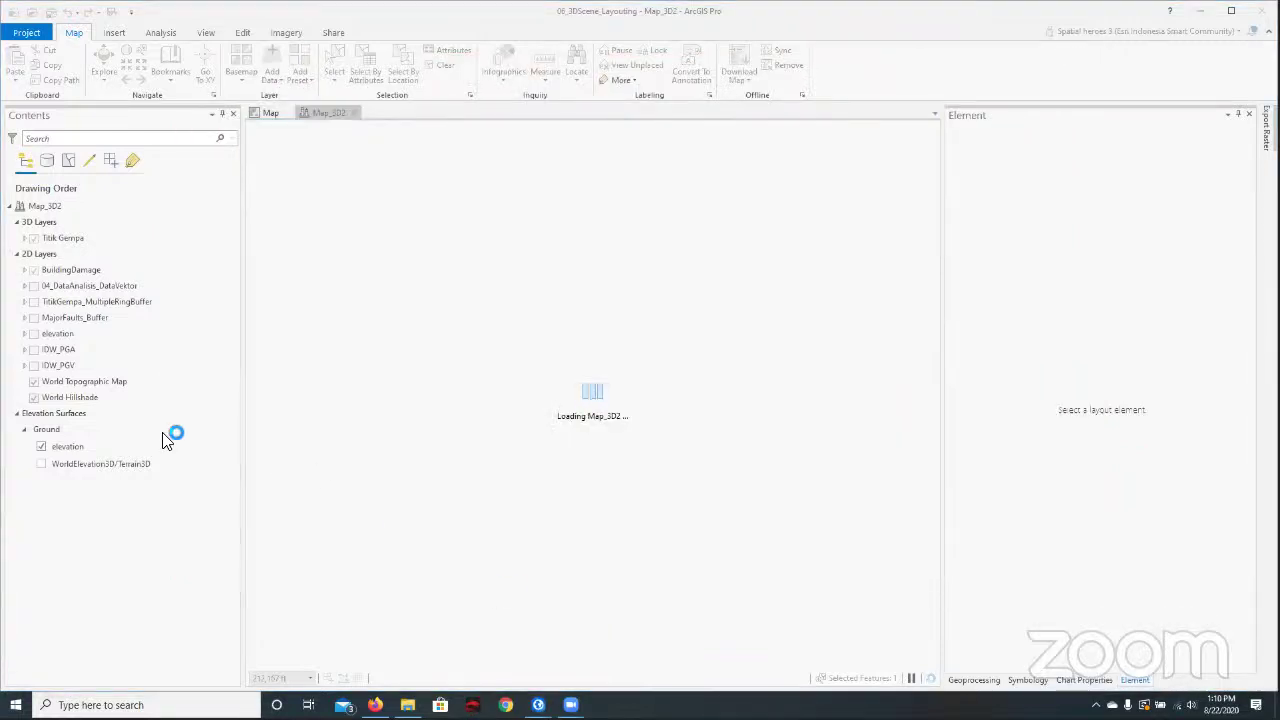
# Open the Add Elevation Source dialog for the scene's Ground elevation surface.
pyautogui.click(96, 436)
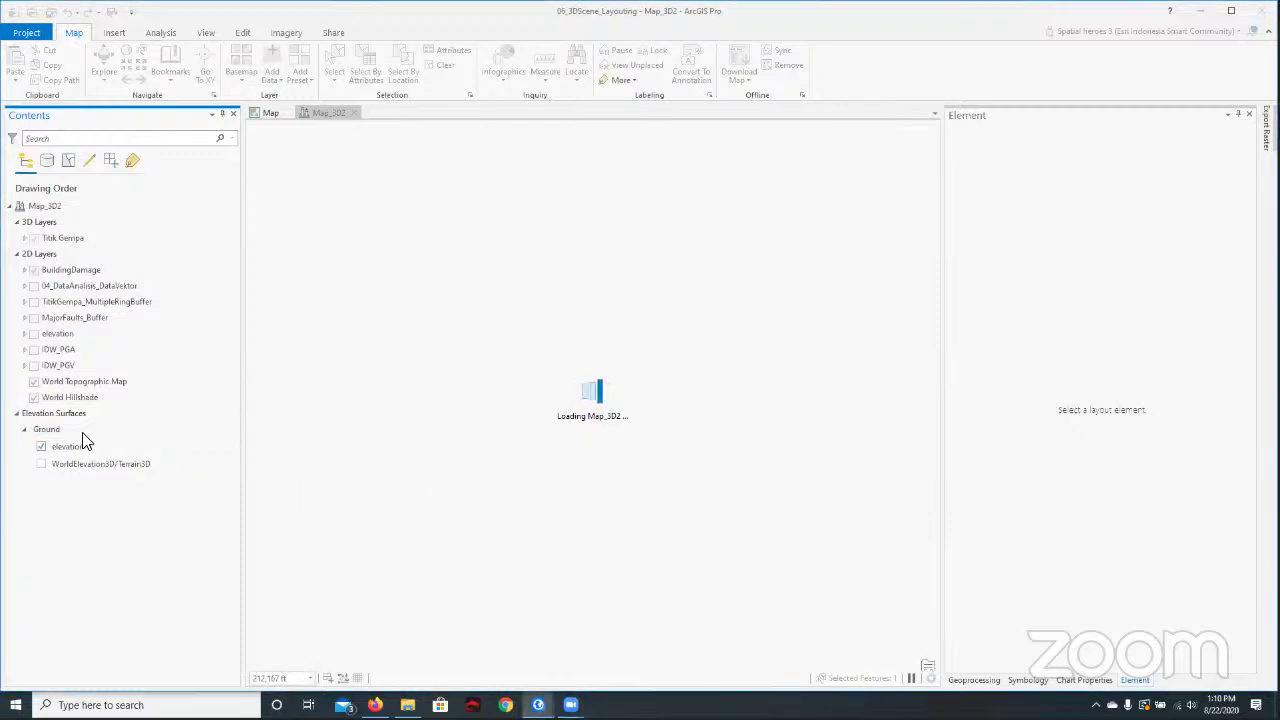
pyautogui.click(132, 466)
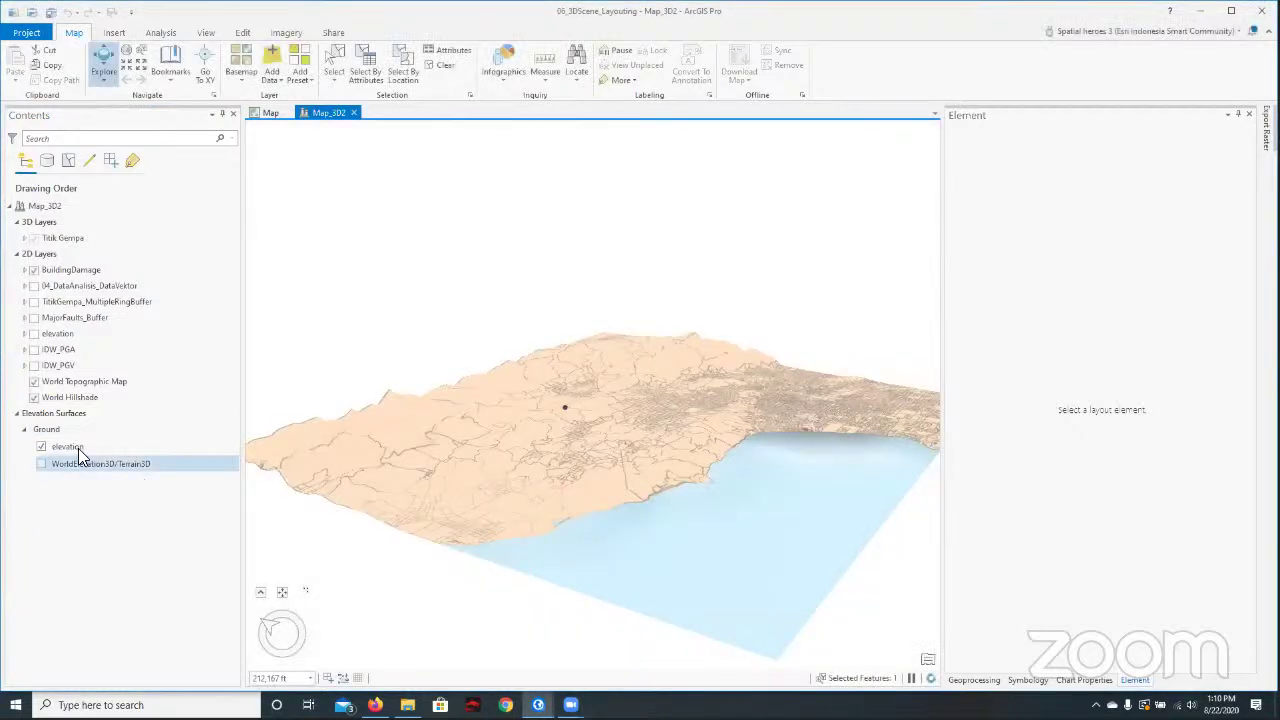
pyautogui.rightClick(94, 428)
pyautogui.click(143, 486)
pyautogui.rightClick(94, 428)
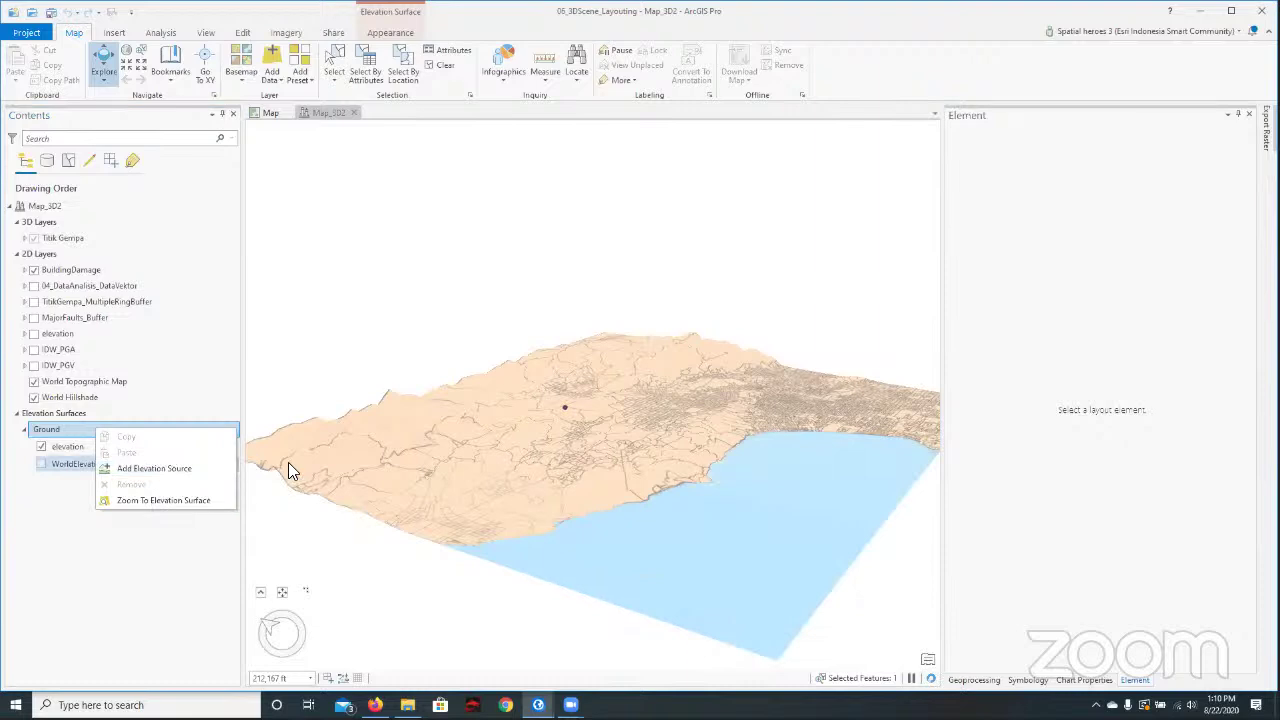
pyautogui.click(154, 468)
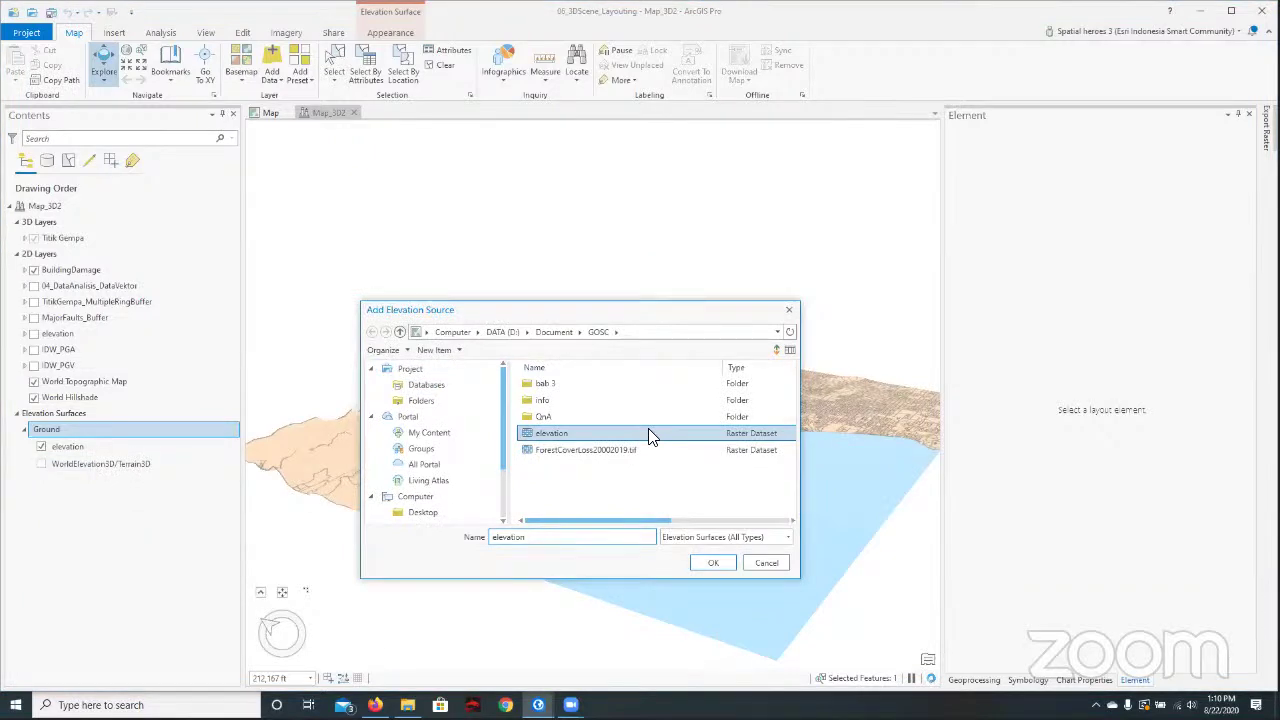
# Examine the elevation and ForestCoverLoss20002019.tif rasters offered as elevation sources in the GOSC folder, then cancel without adding one.
pyautogui.click(612, 449)
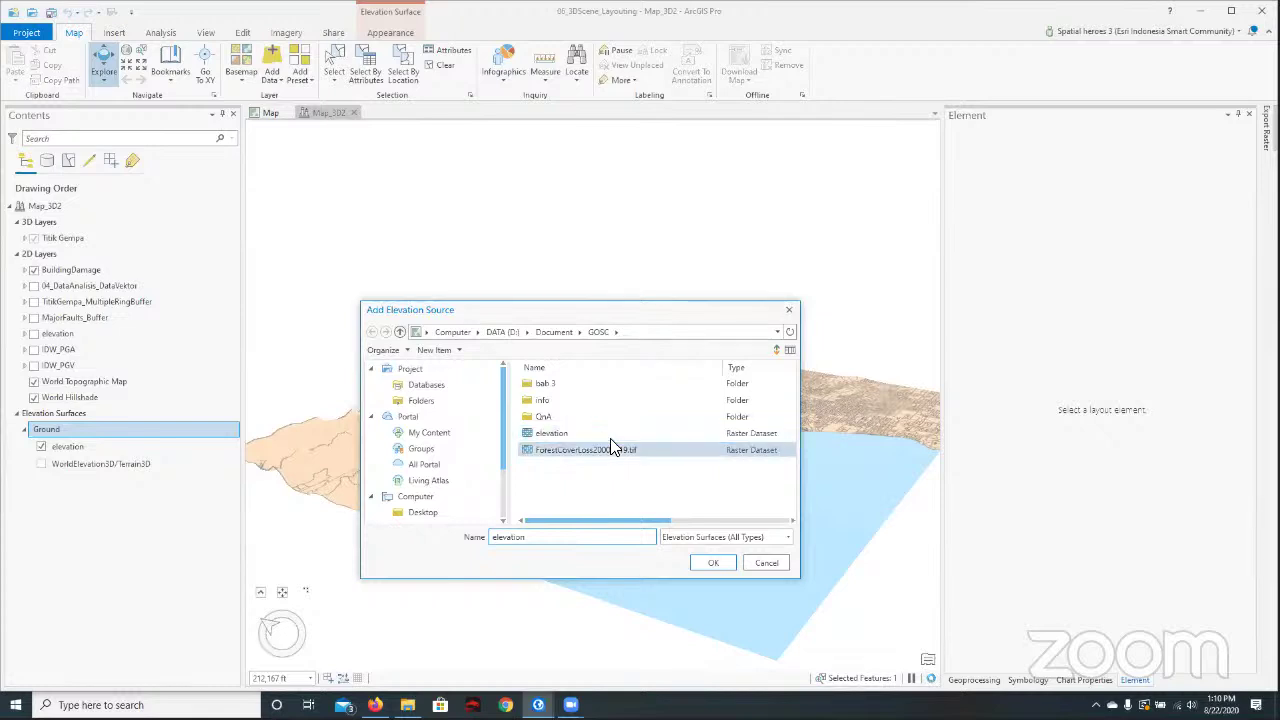
pyautogui.click(610, 437)
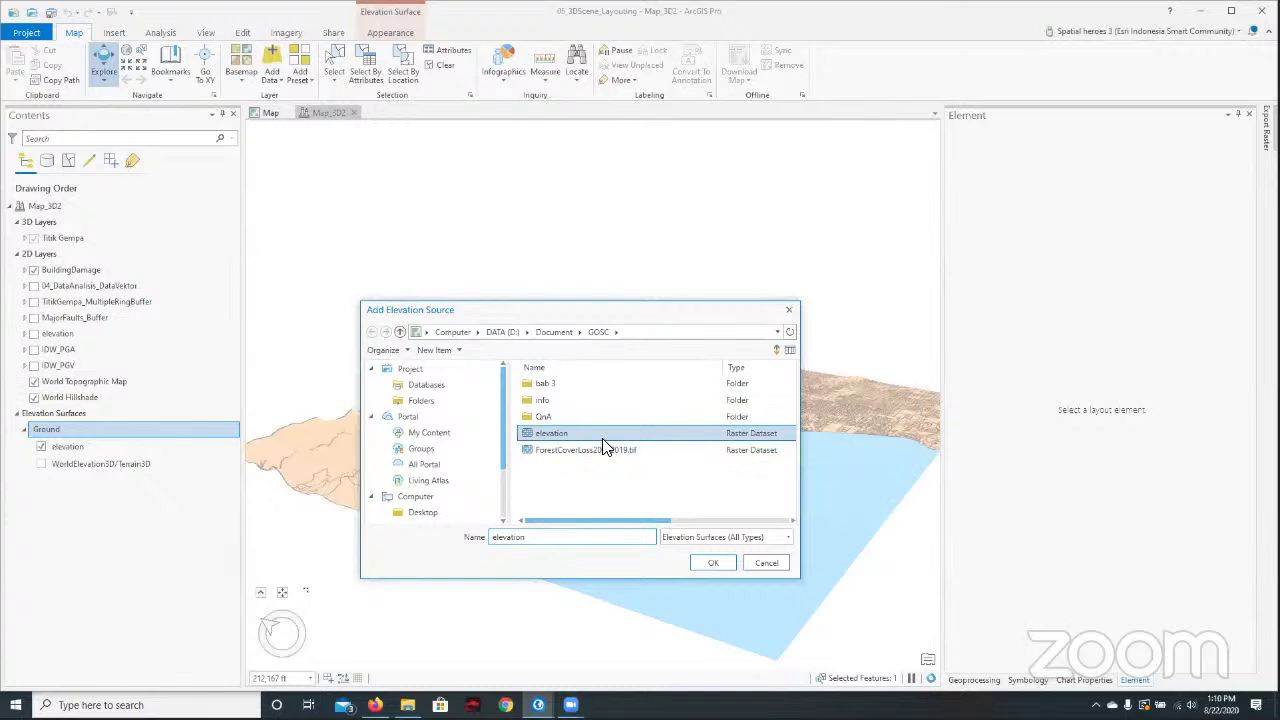
pyautogui.click(545, 470)
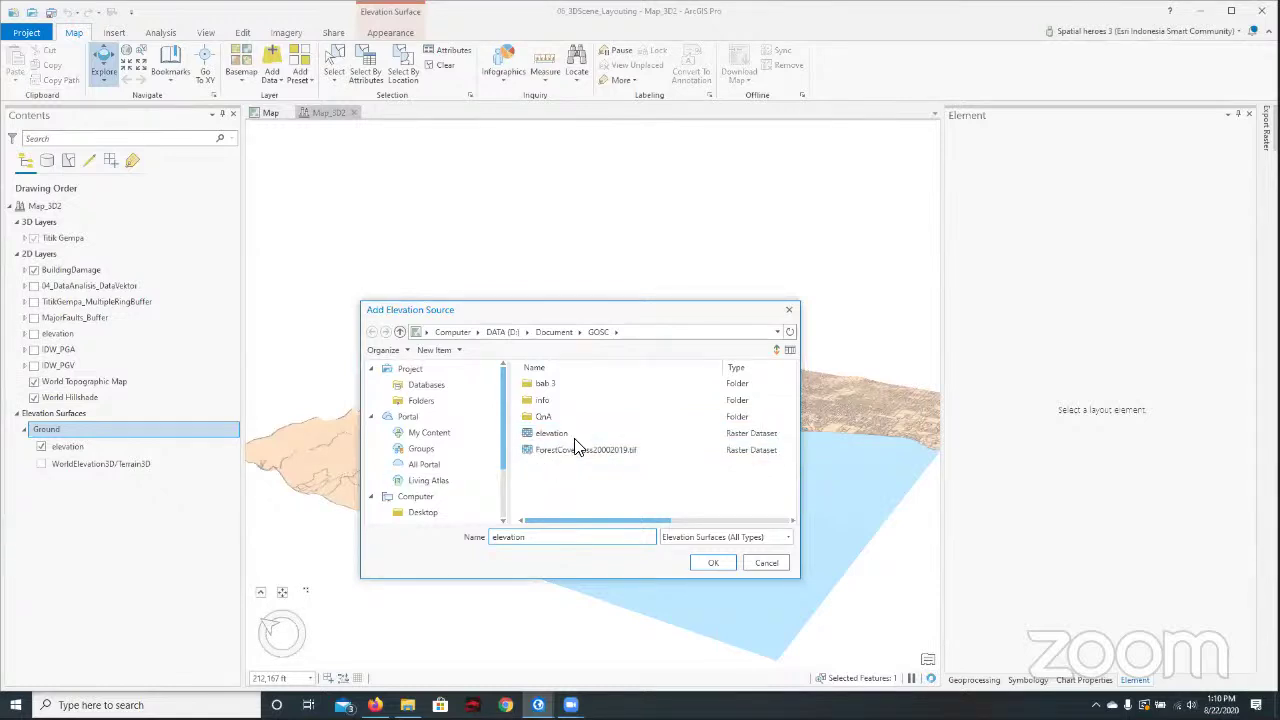
pyautogui.click(561, 436)
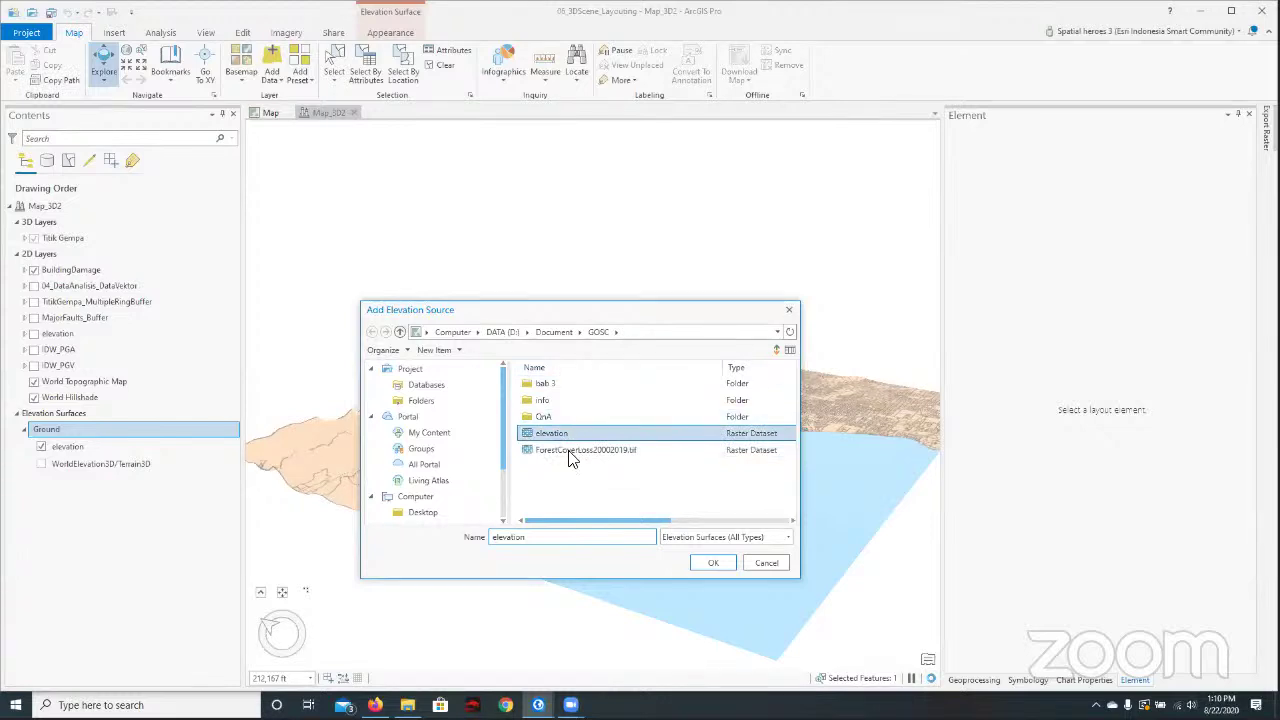
pyautogui.click(569, 484)
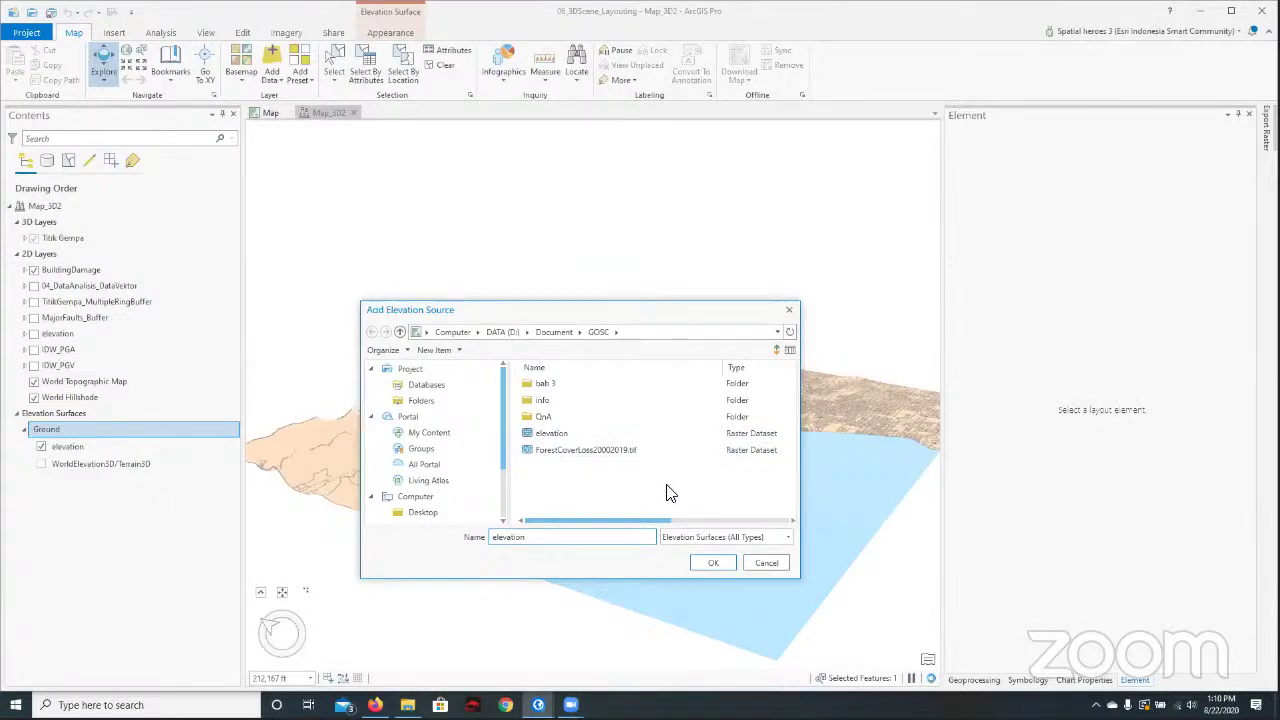
pyautogui.click(643, 430)
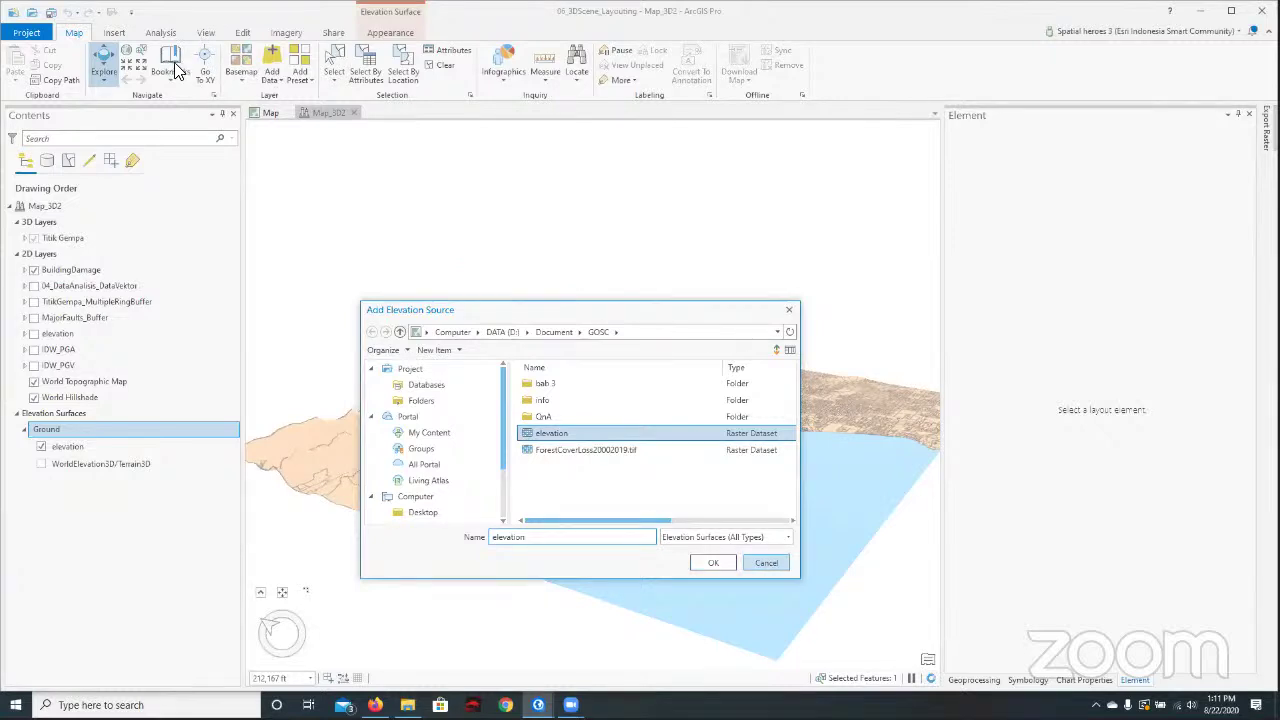
pyautogui.press('Escape')
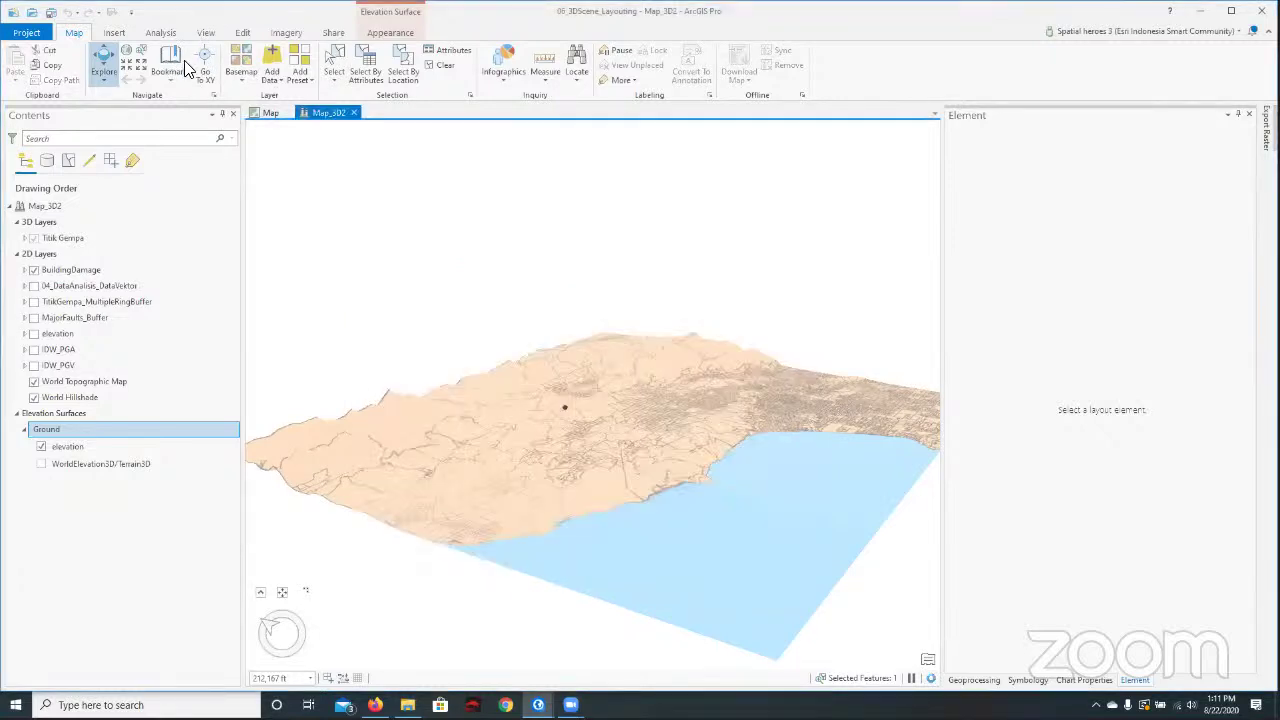
# Open the catalog view and browse the 06_3DScene_Layouting_Data Latihan folder to the elevation raster in commondata > raster_data.
pyautogui.scroll(-3, 188, 65)
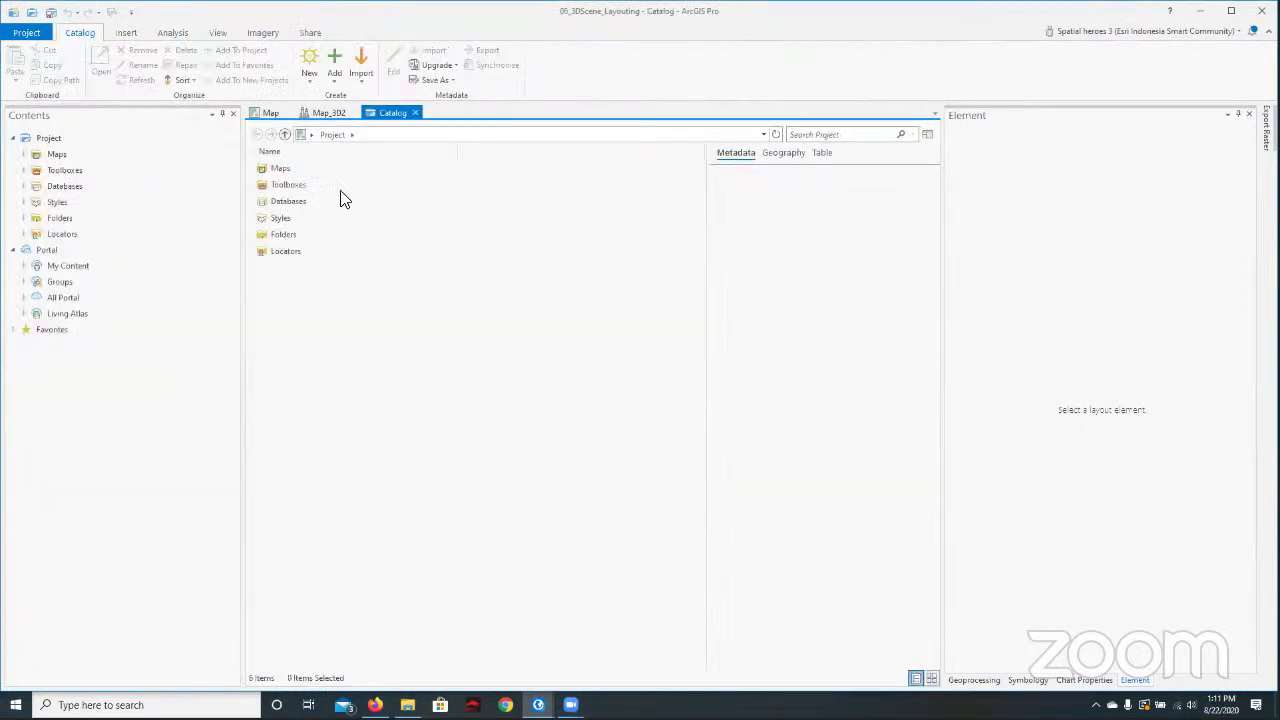
pyautogui.doubleClick(283, 234)
pyautogui.click(358, 166)
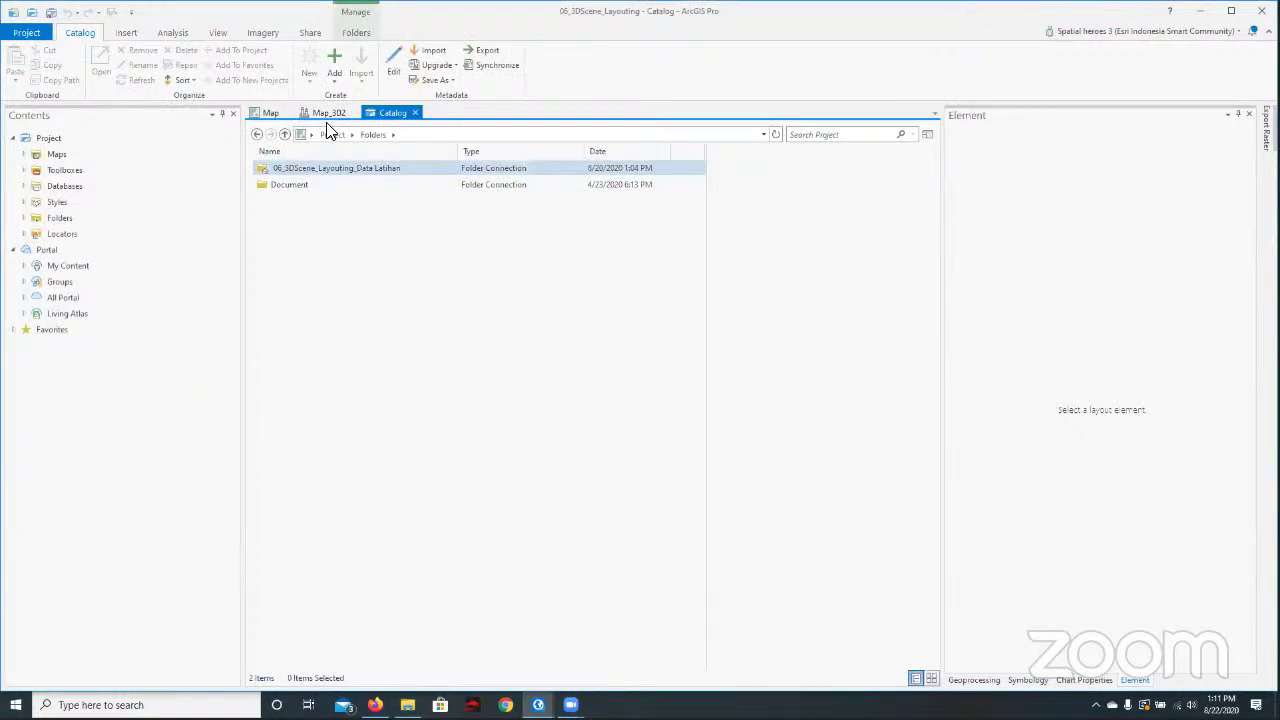
pyautogui.doubleClick(390, 169)
pyautogui.doubleClick(348, 170)
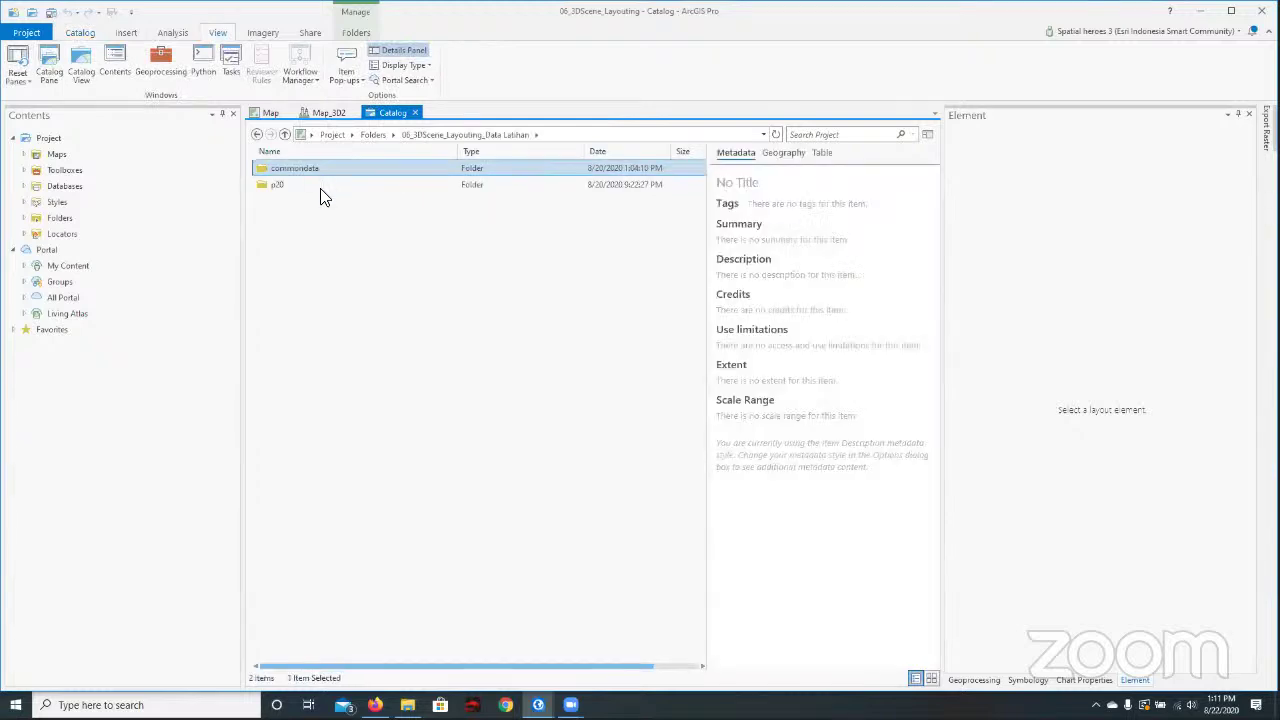
pyautogui.doubleClick(324, 186)
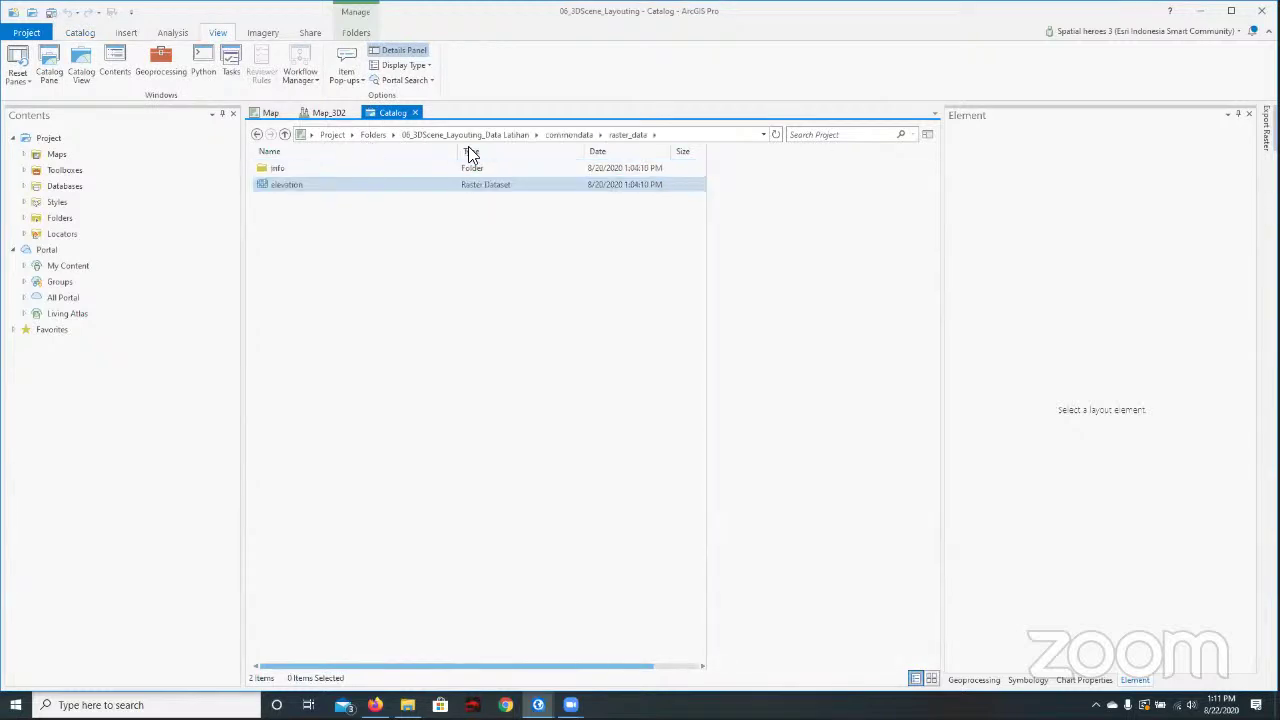
pyautogui.click(470, 134)
pyautogui.click(350, 172)
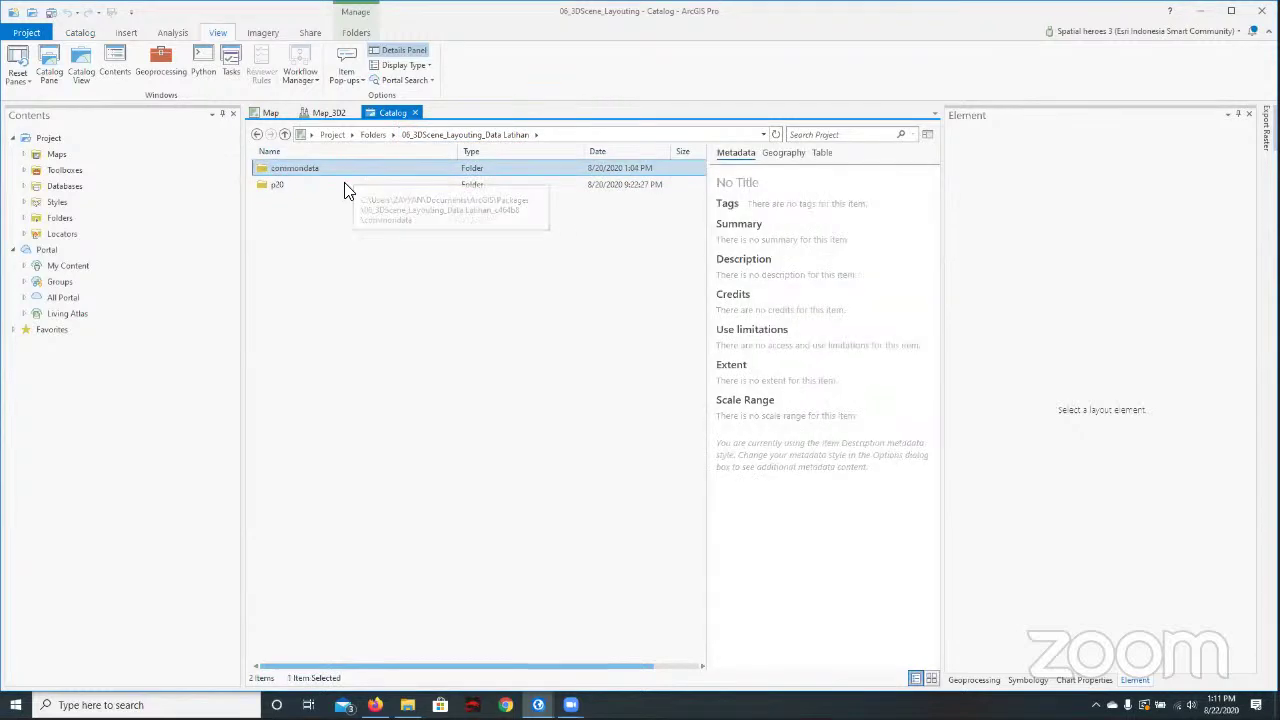
pyautogui.hotkey('alt', 'Right')
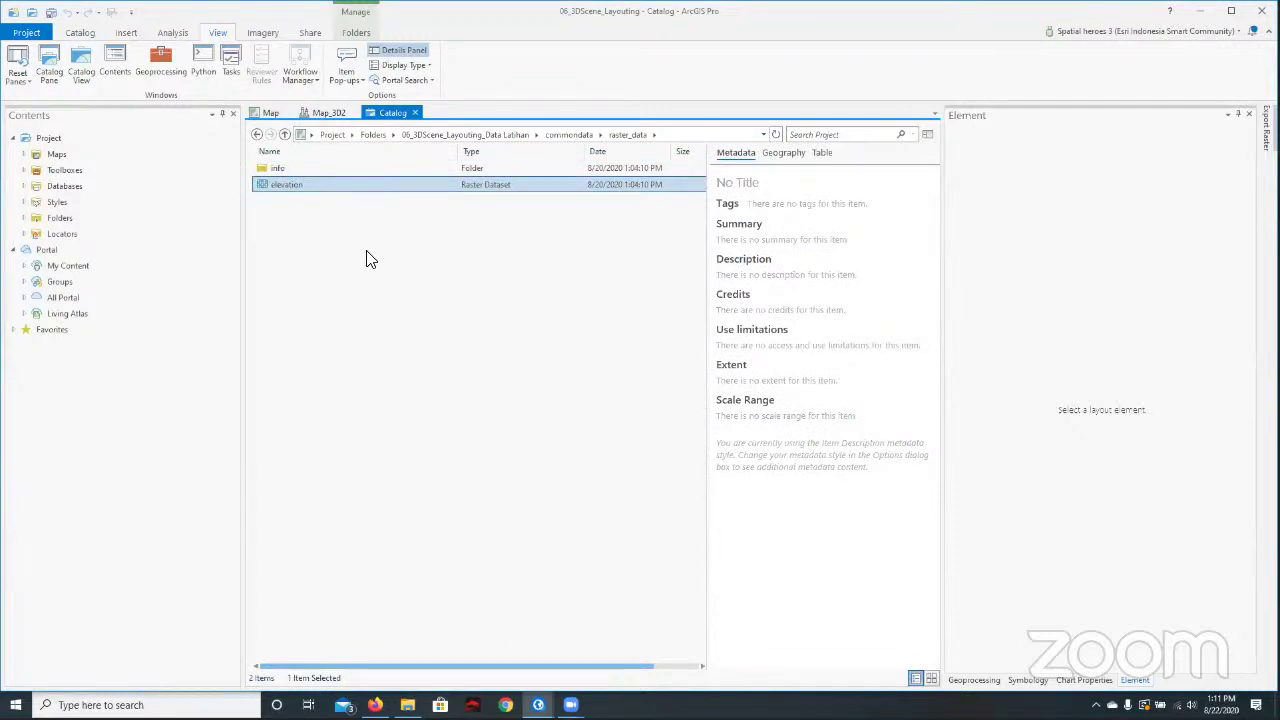
# Browse from the project's folder connections to Document > GOSC and look through its nested QnA folders.
pyautogui.click(372, 134)
pyautogui.doubleClick(346, 186)
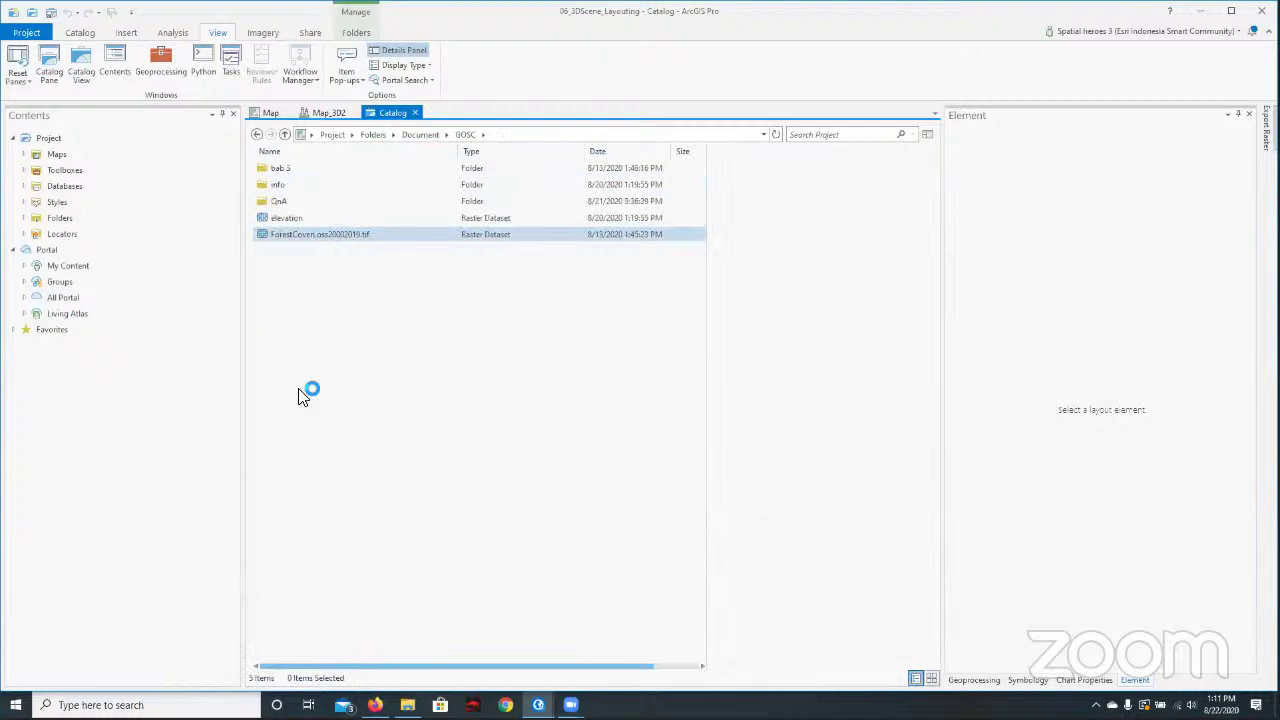
pyautogui.doubleClick(320, 200)
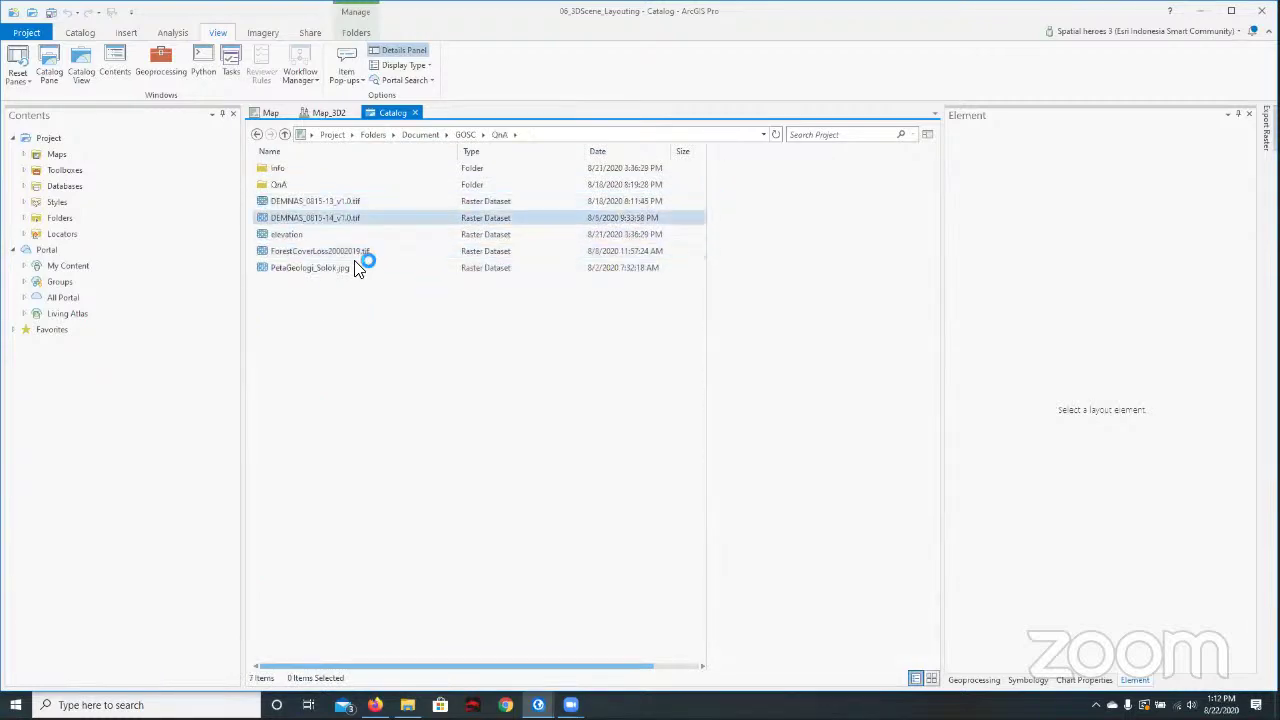
pyautogui.click(303, 186)
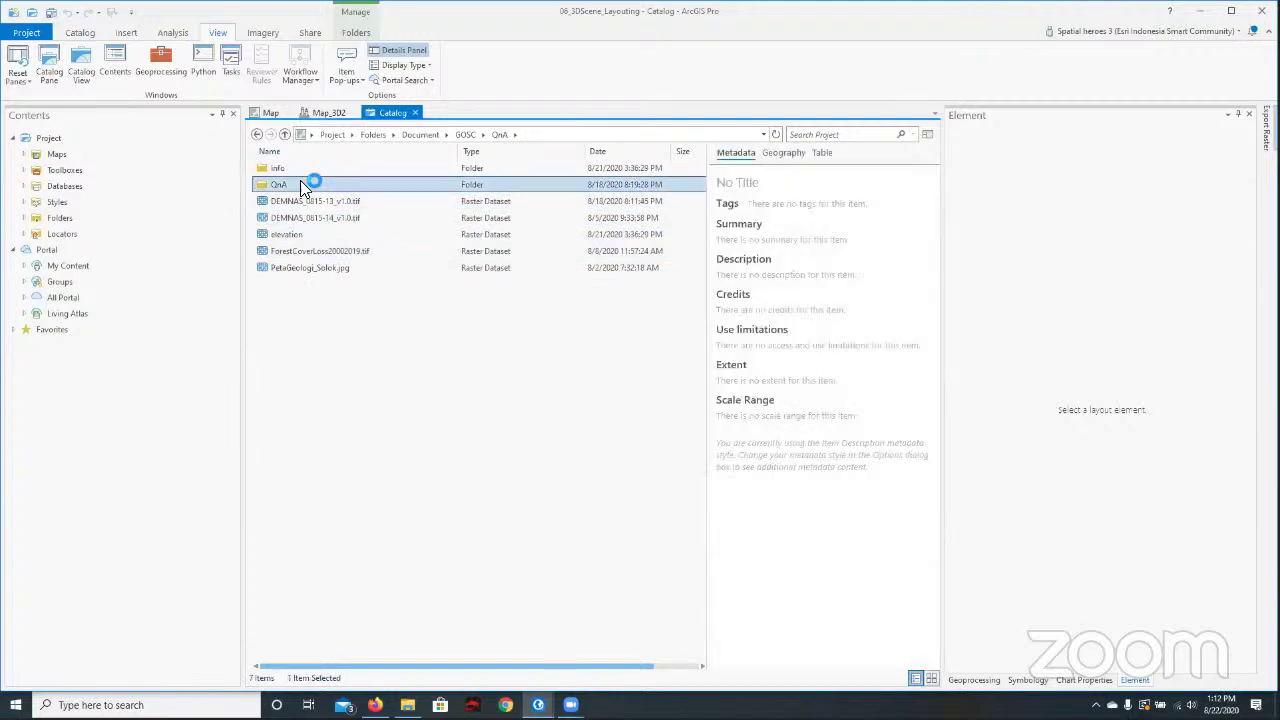
pyautogui.doubleClick(303, 186)
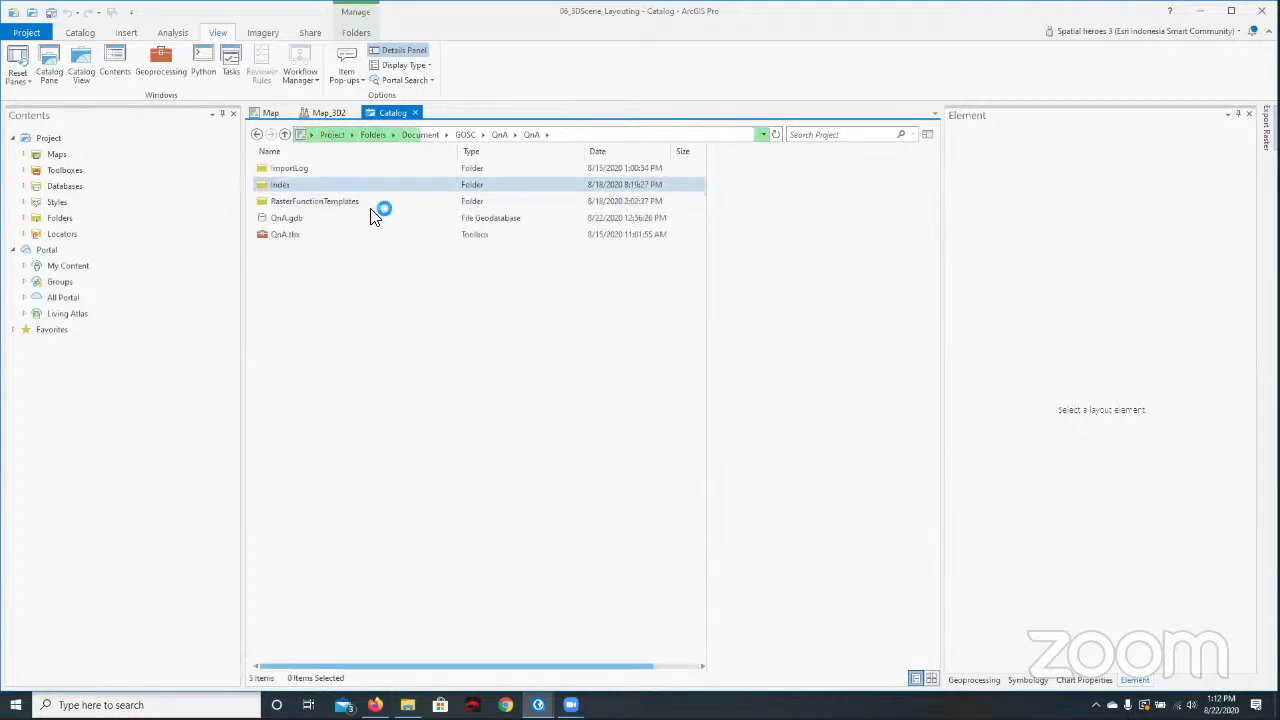
# Create a folder named Data Elevasi in the GOSC folder and open it.
pyautogui.click(465, 135)
pyautogui.rightClick(369, 293)
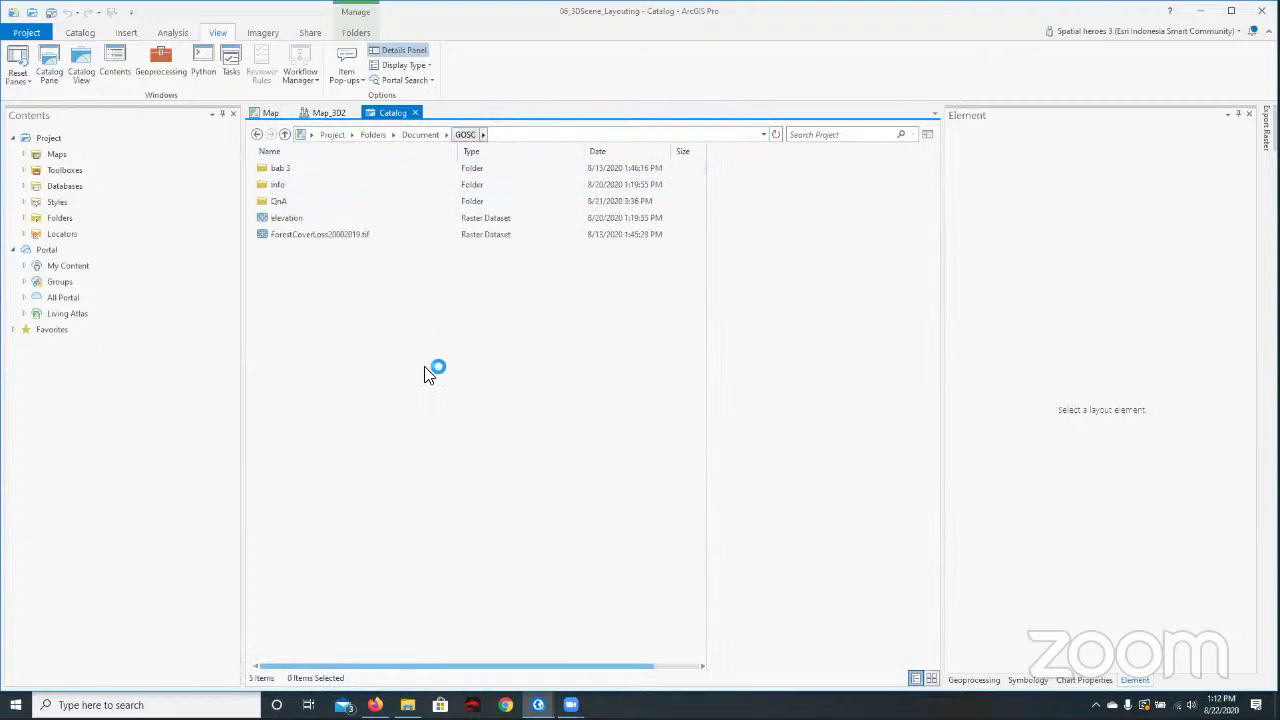
pyautogui.moveTo(470, 354)
pyautogui.click(512, 356)
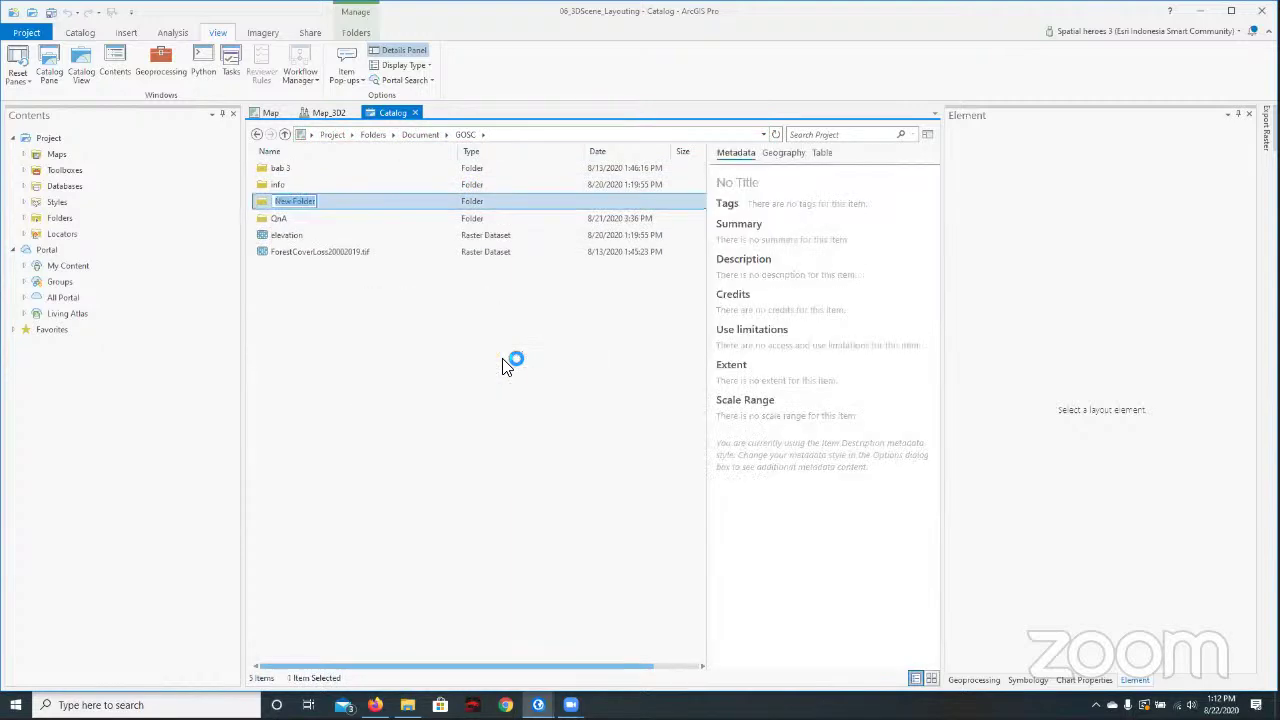
pyautogui.write('Data Elevasi')
pyautogui.press('Return')
pyautogui.doubleClick(388, 210)
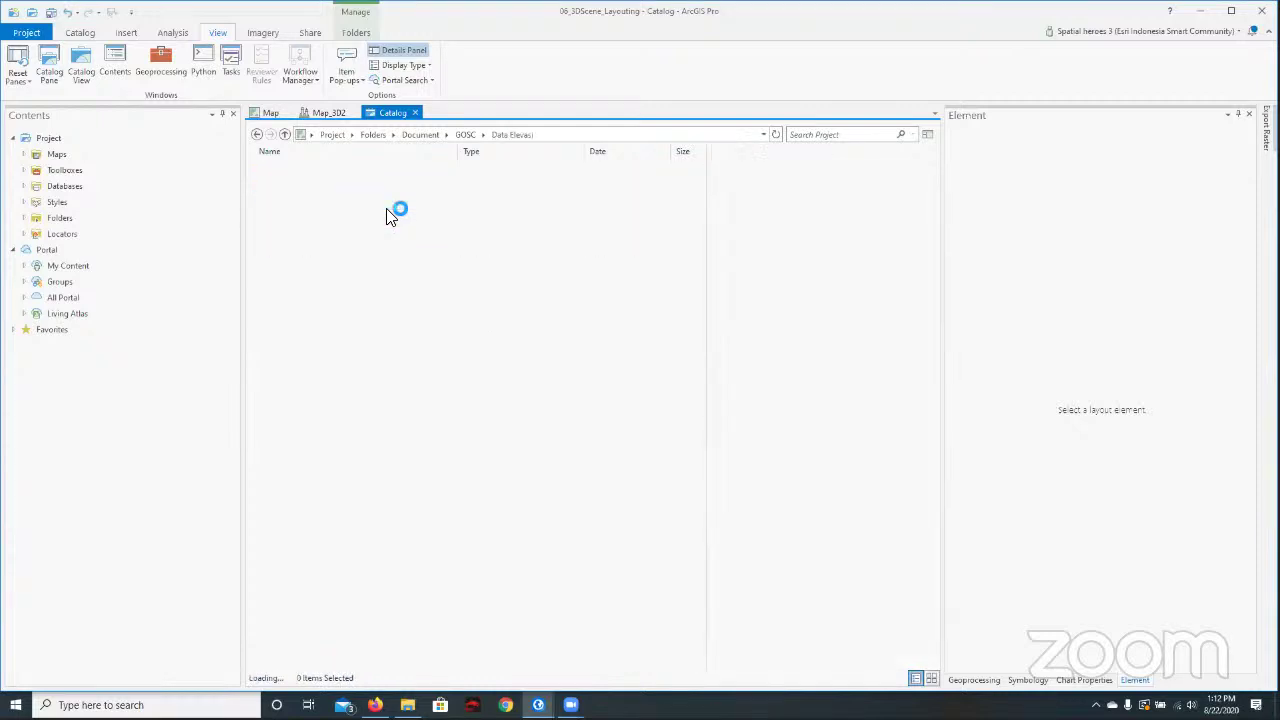
# Try to paste the copied elevation raster into the empty Data Elevasi folder.
pyautogui.rightClick(389, 210)
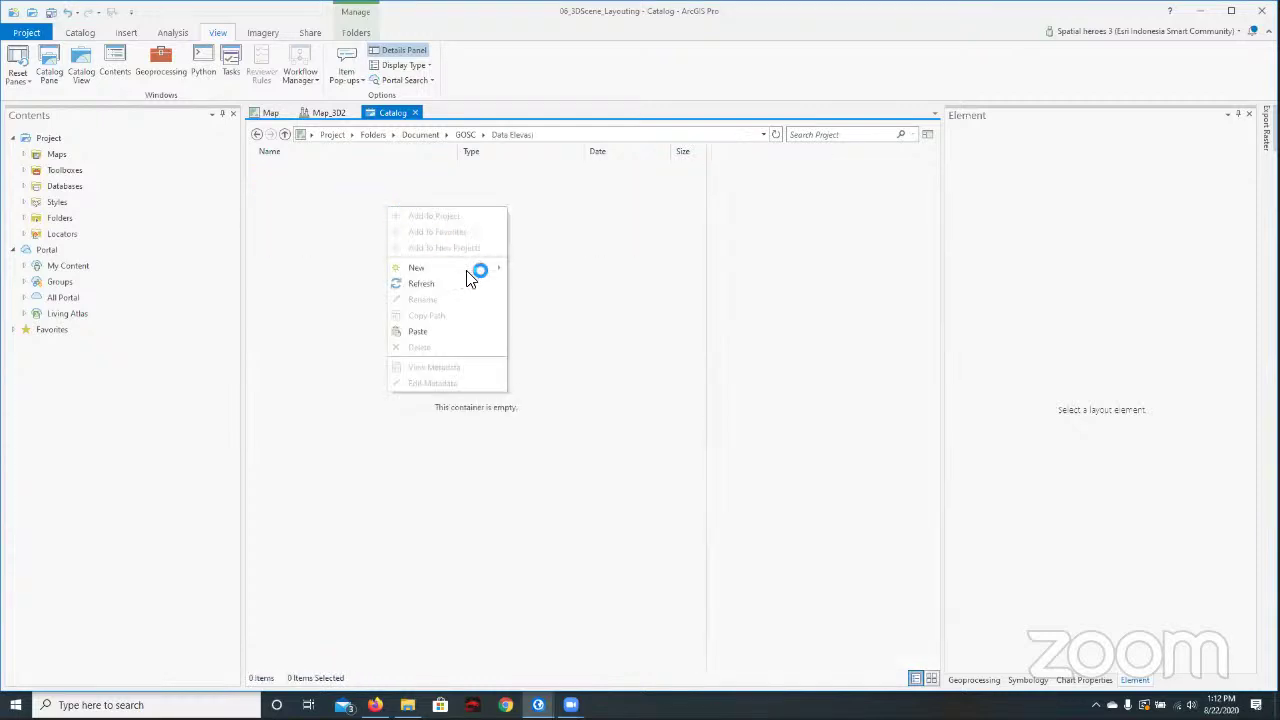
pyautogui.click(420, 331)
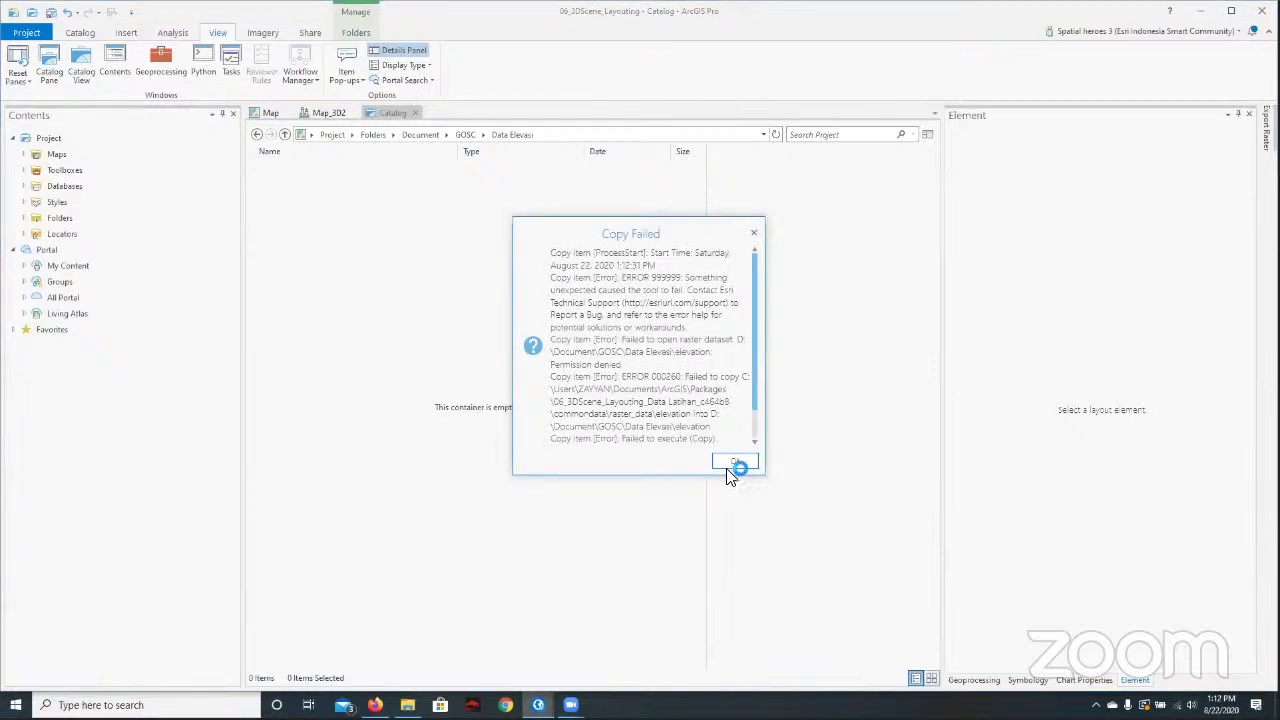
pyautogui.scroll(-1, 680, 386)
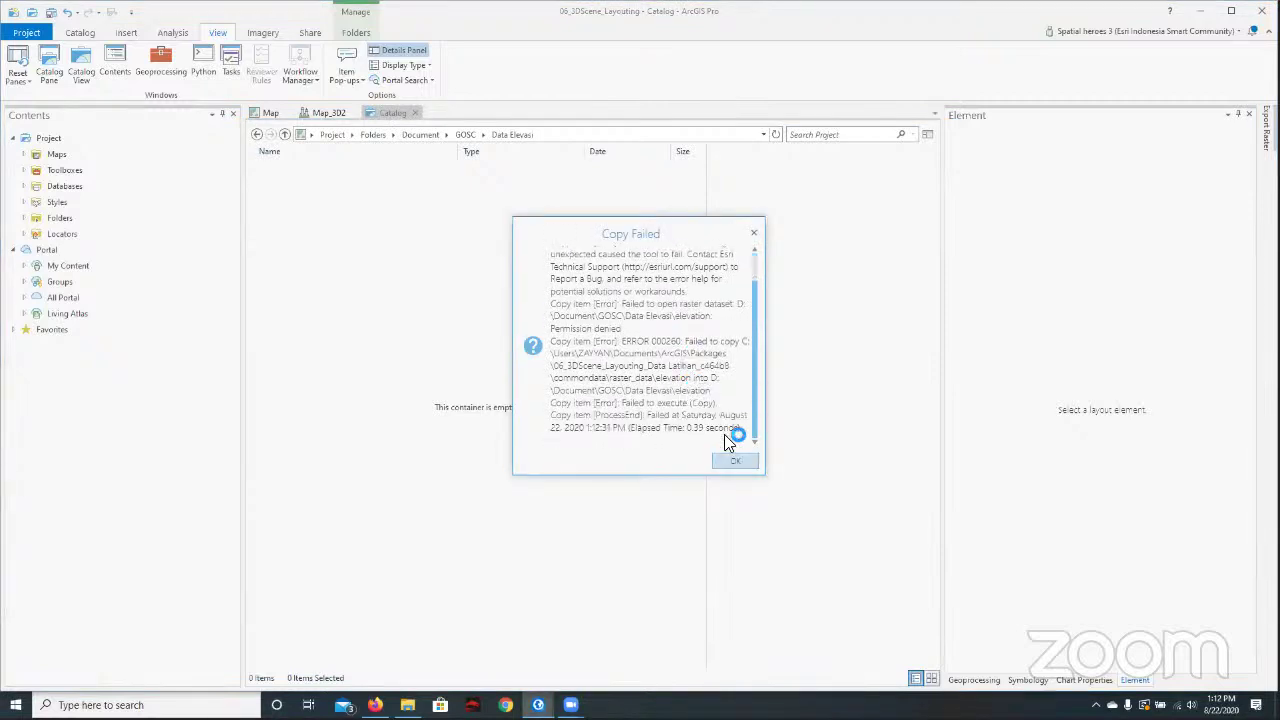
pyautogui.scroll(1, 738, 450)
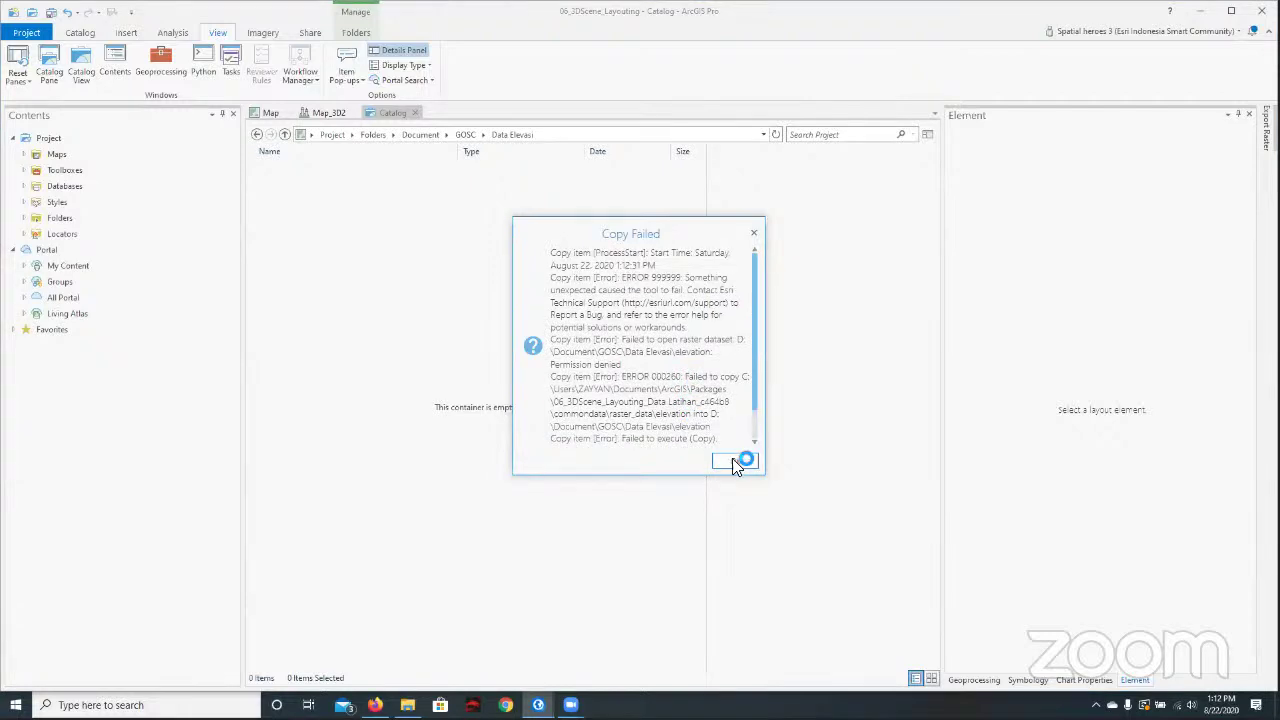
pyautogui.click(735, 462)
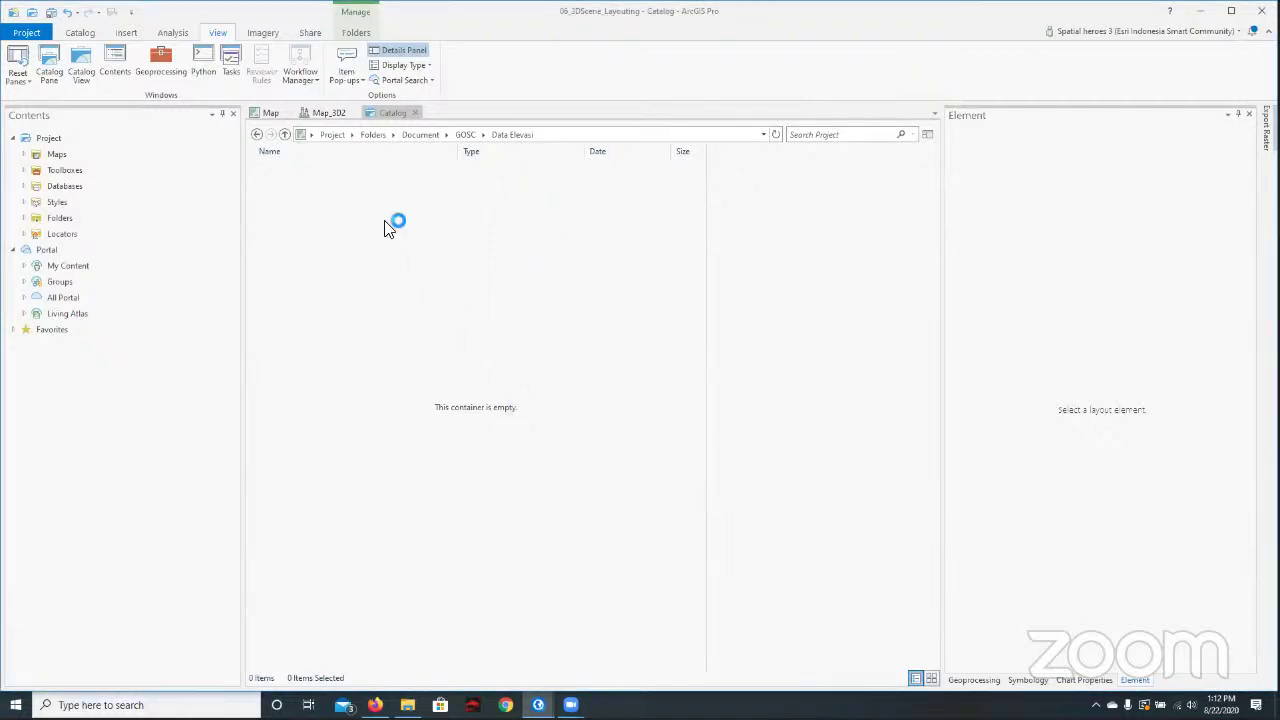
# Look through the QnA and info subfolders of the GOSC folder.
pyautogui.click(462, 136)
pyautogui.doubleClick(335, 217)
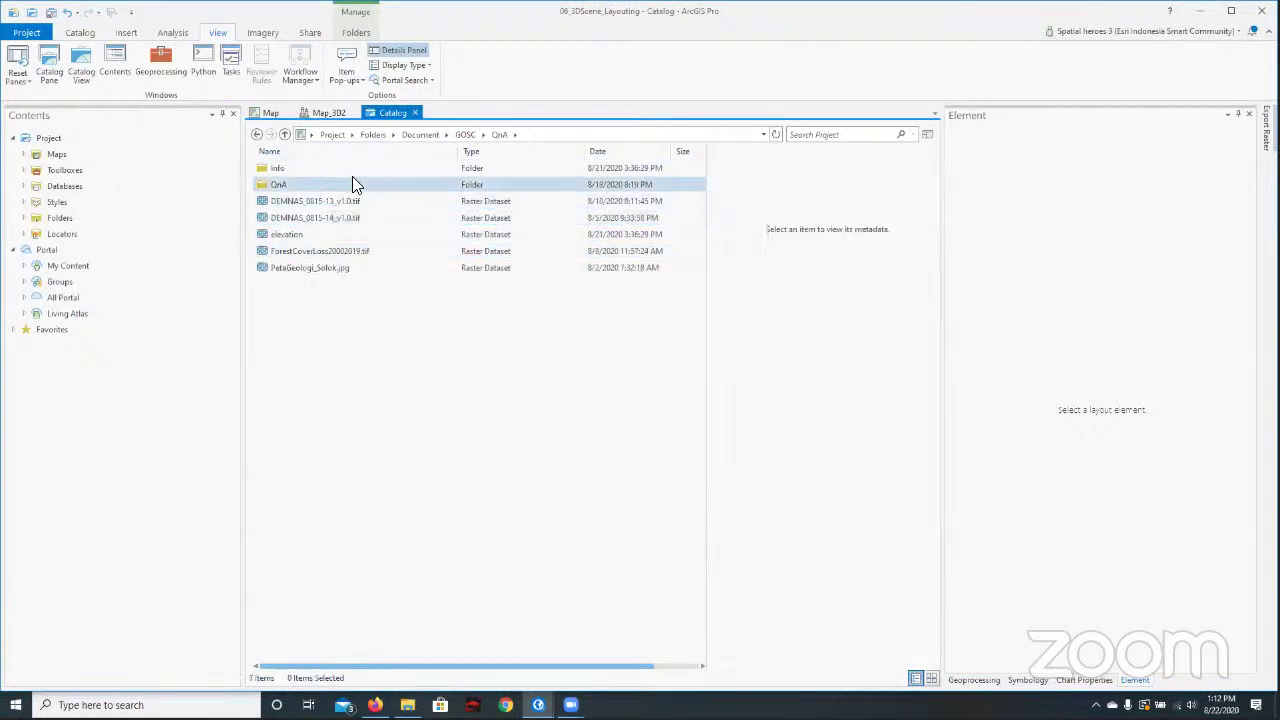
pyautogui.click(462, 134)
pyautogui.doubleClick(370, 184)
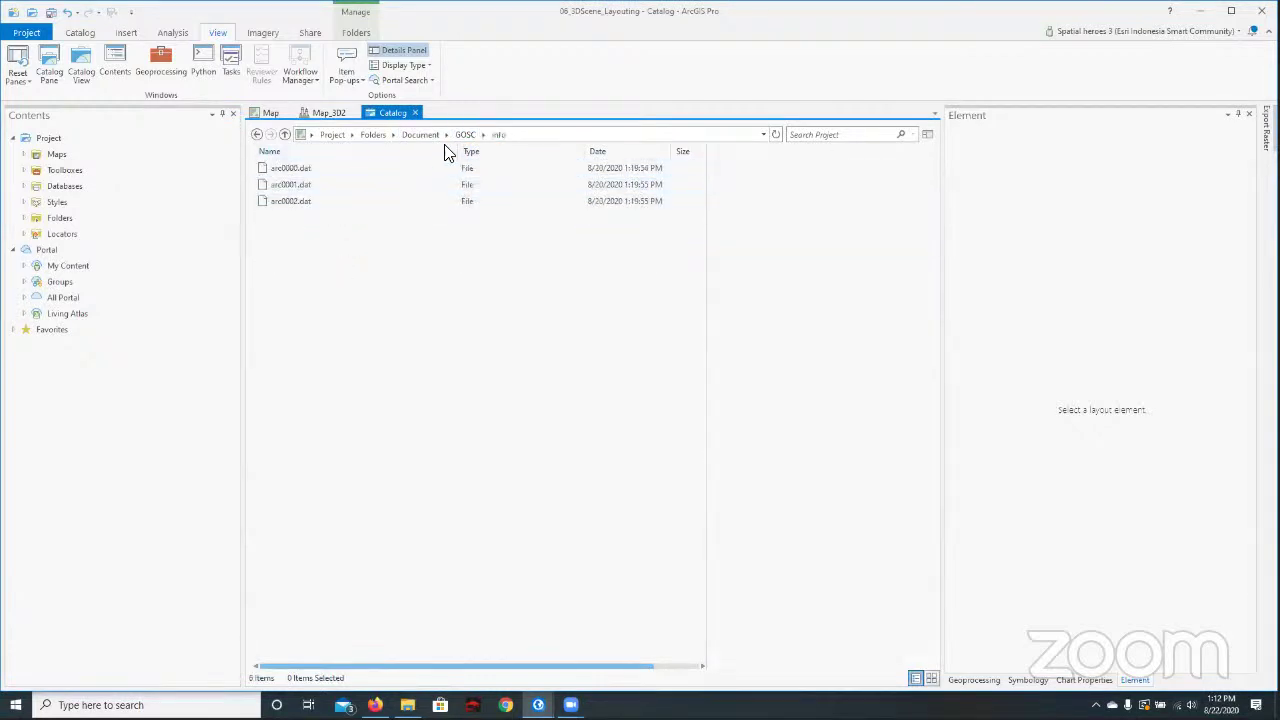
pyautogui.click(462, 134)
# Paste the copied elevation raster into the Document folder.
pyautogui.click(416, 134)
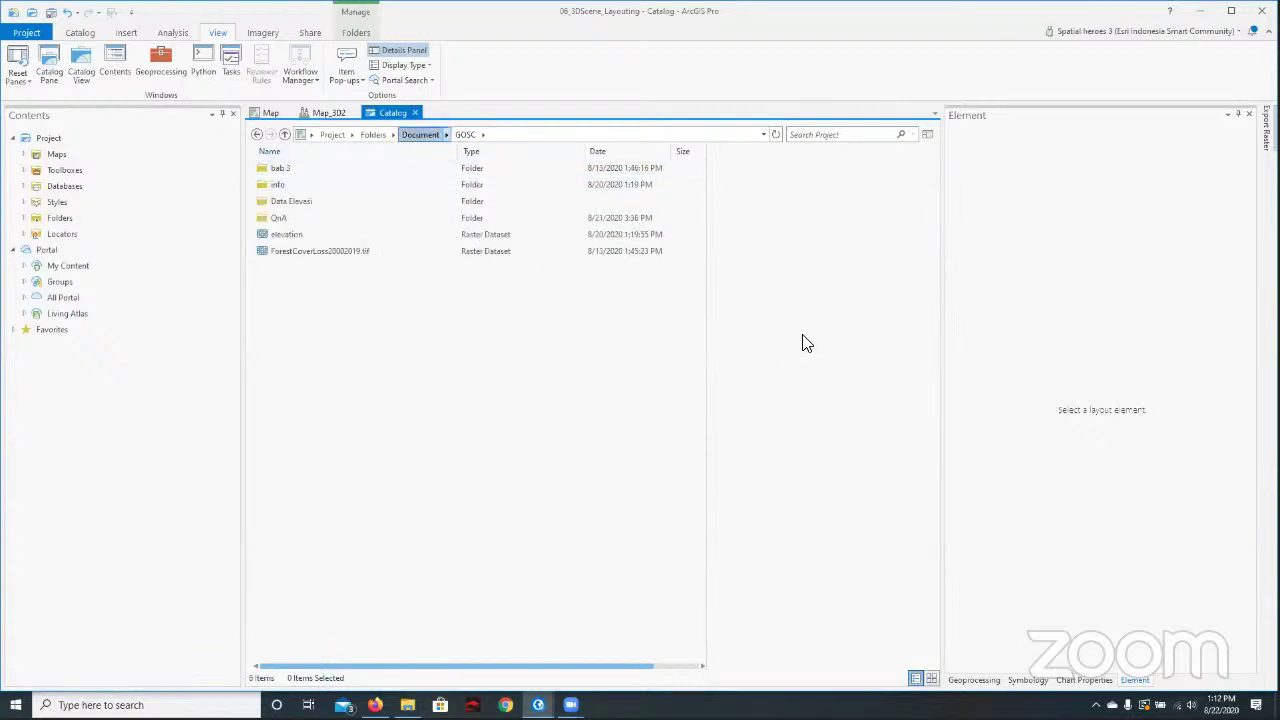
pyautogui.rightClick(445, 558)
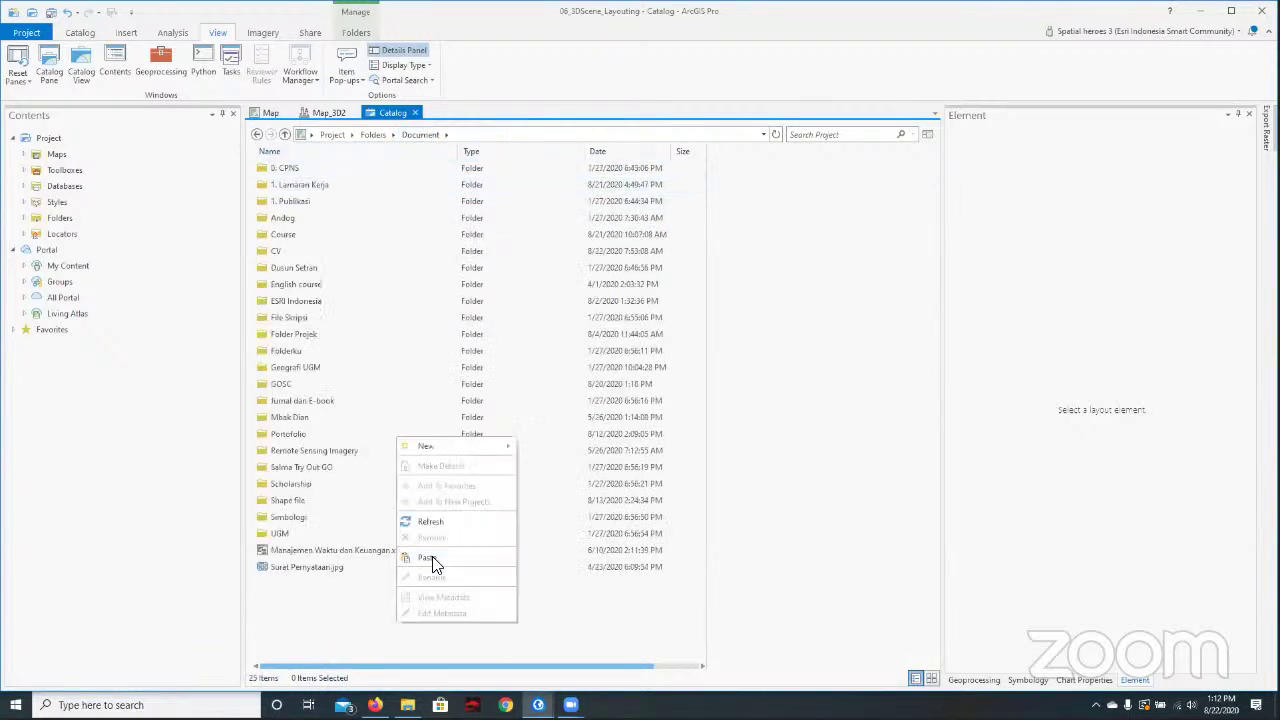
pyautogui.click(434, 566)
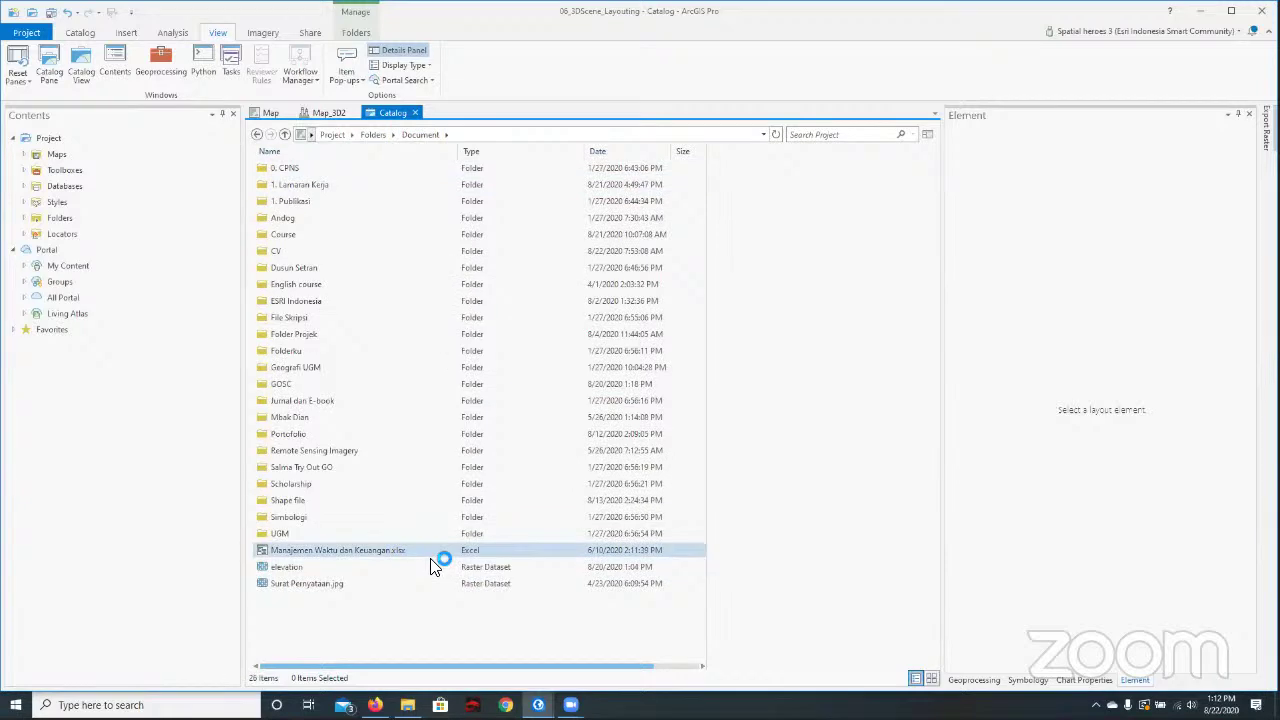
# Permanently delete the elevation raster from the Document folder.
pyautogui.click(431, 566)
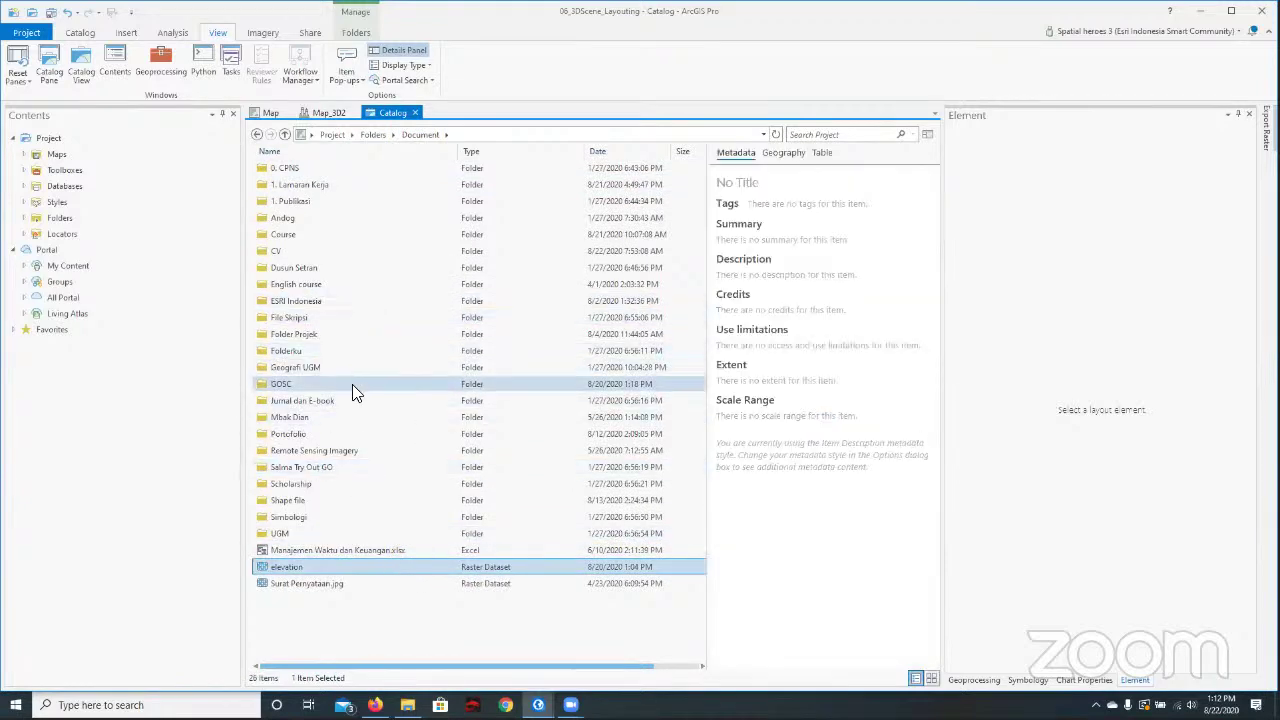
pyautogui.rightClick(346, 564)
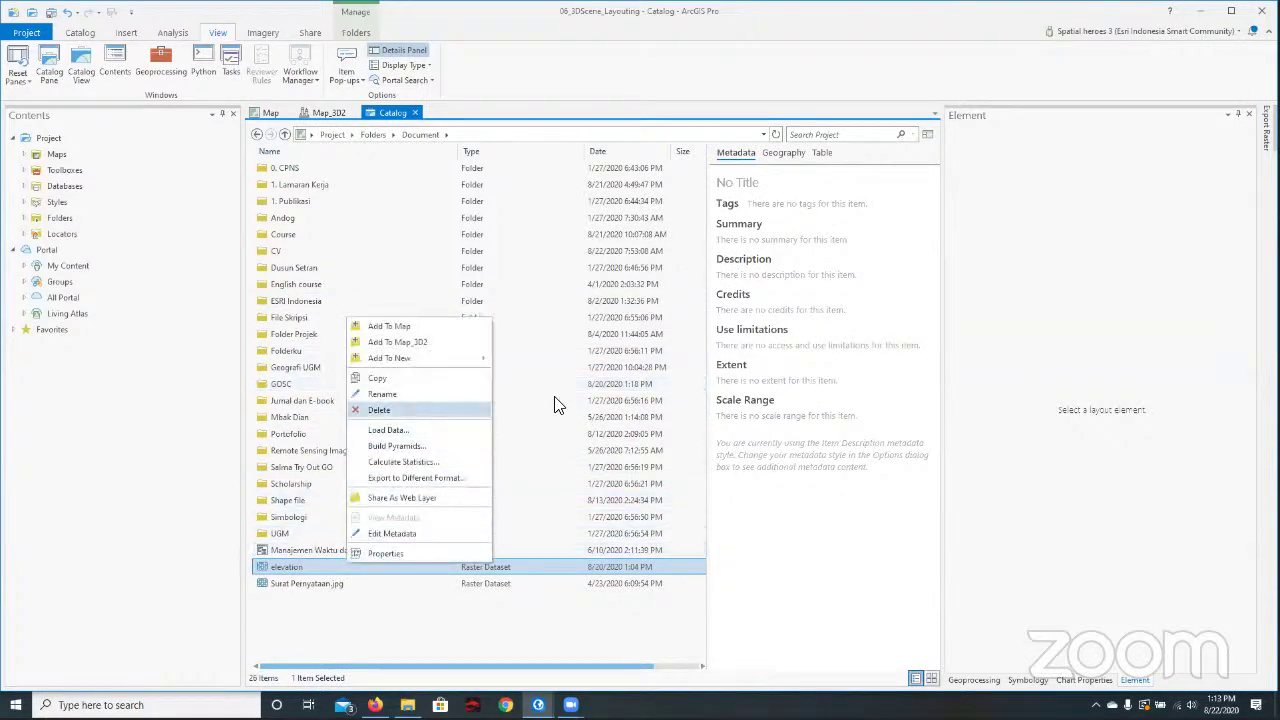
pyautogui.press('Delete')
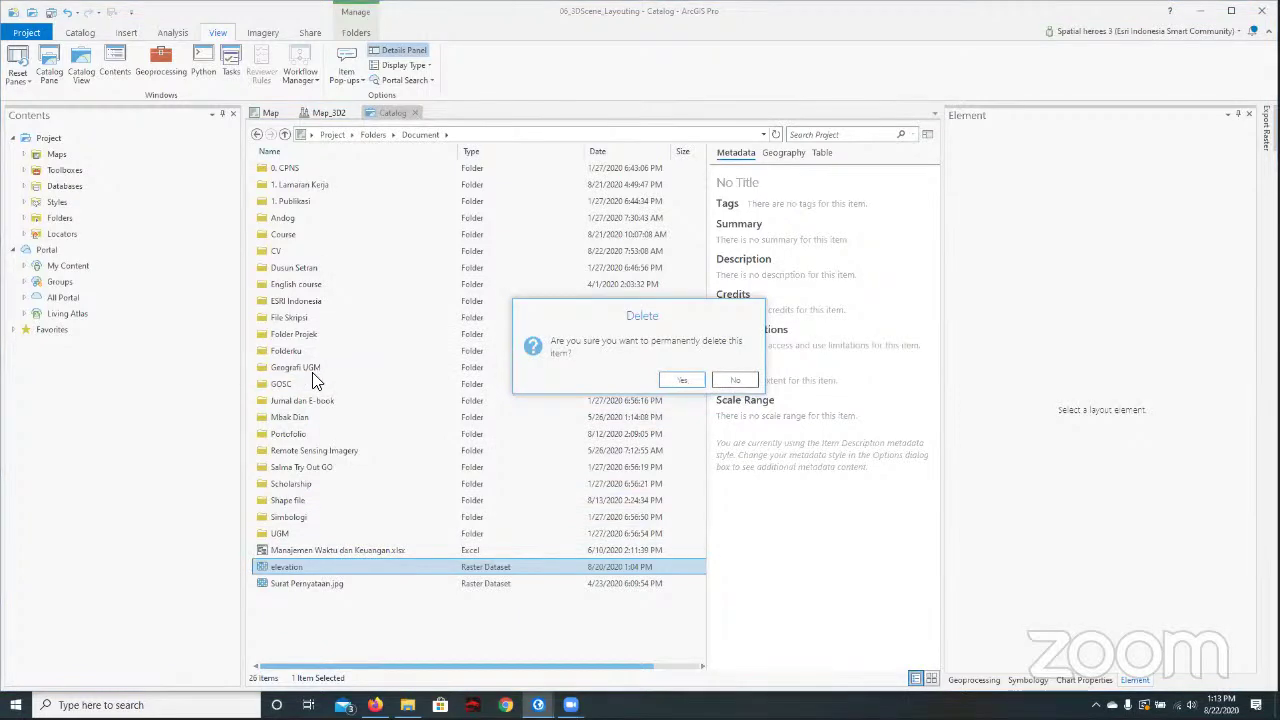
pyautogui.press('Return')
# Reopen the GOSC folder, check the rasters in its QnA subfolder, and return to GOSC.
pyautogui.press('Up')
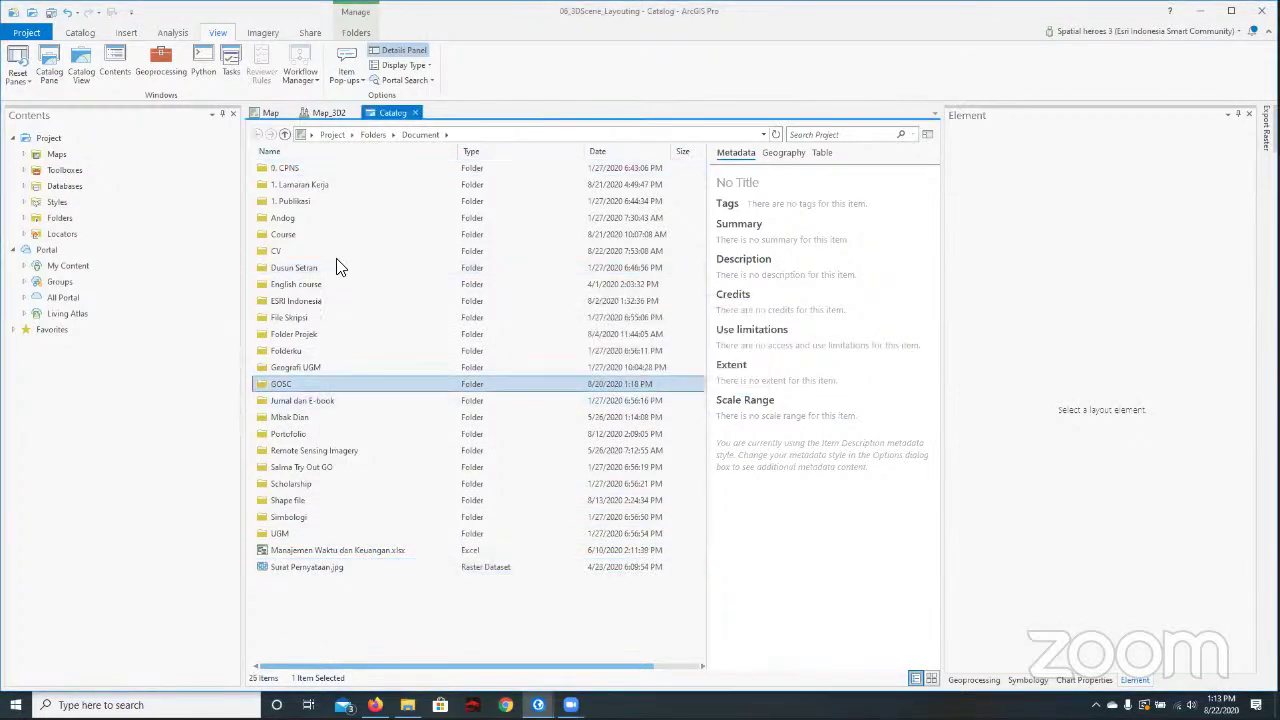
pyautogui.press('Return')
pyautogui.click(310, 218)
pyautogui.doubleClick(306, 220)
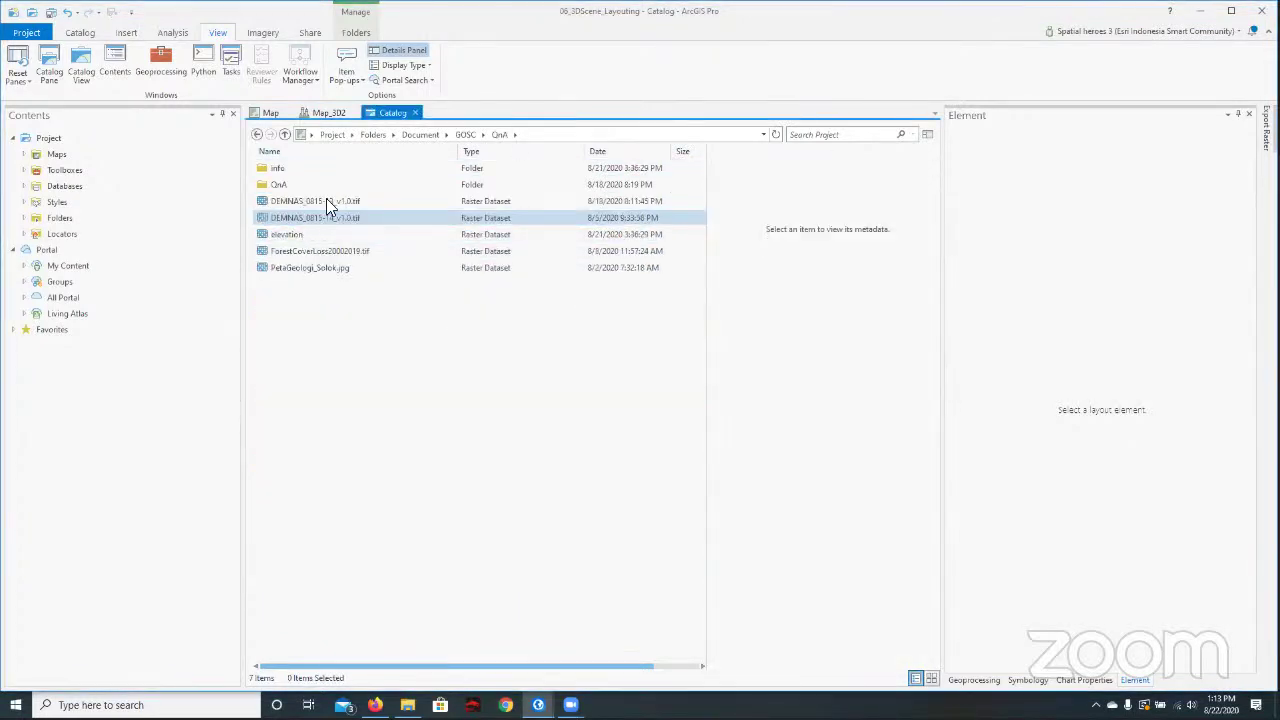
pyautogui.click(465, 135)
pyautogui.click(426, 238)
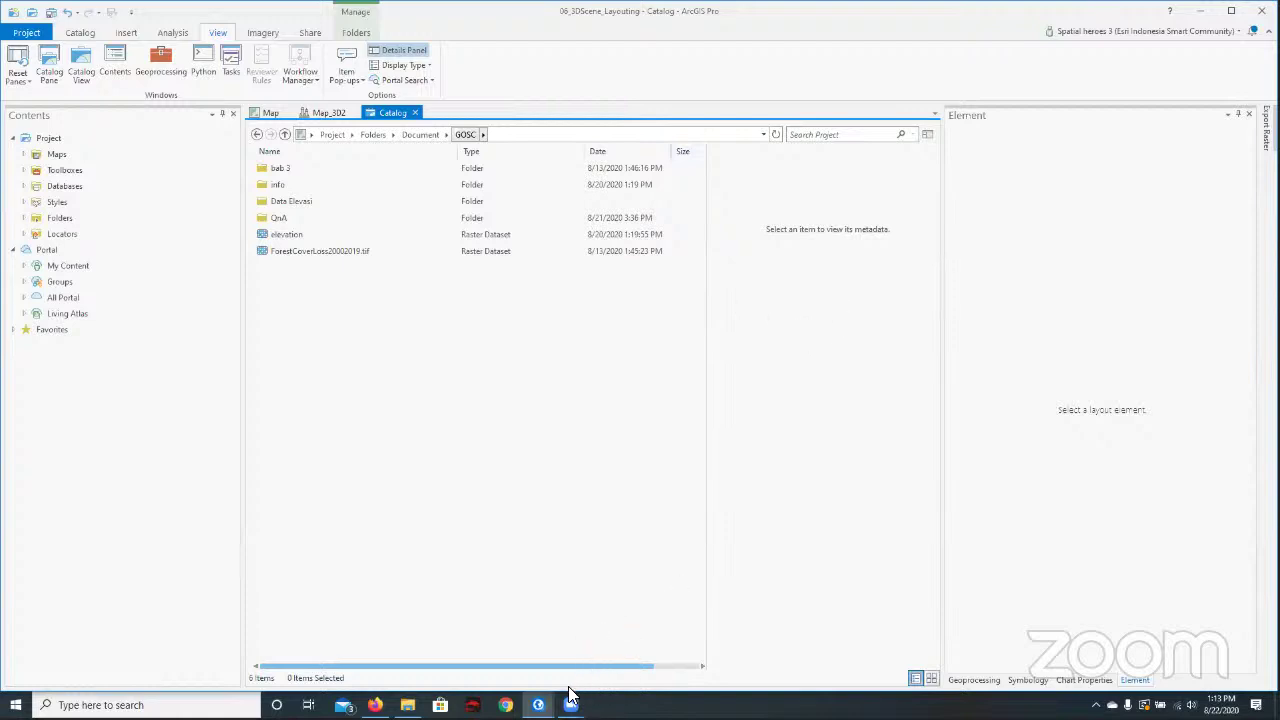
pyautogui.moveTo(570, 700)
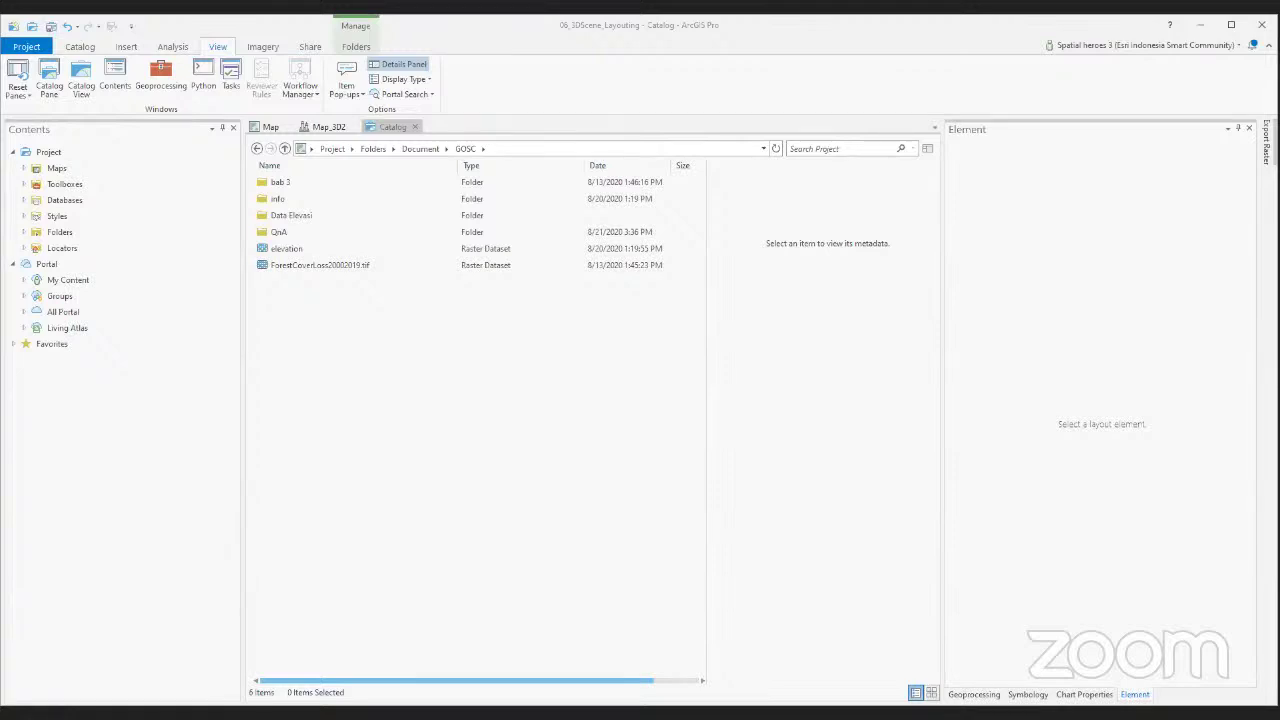
pyautogui.click(760, 376)
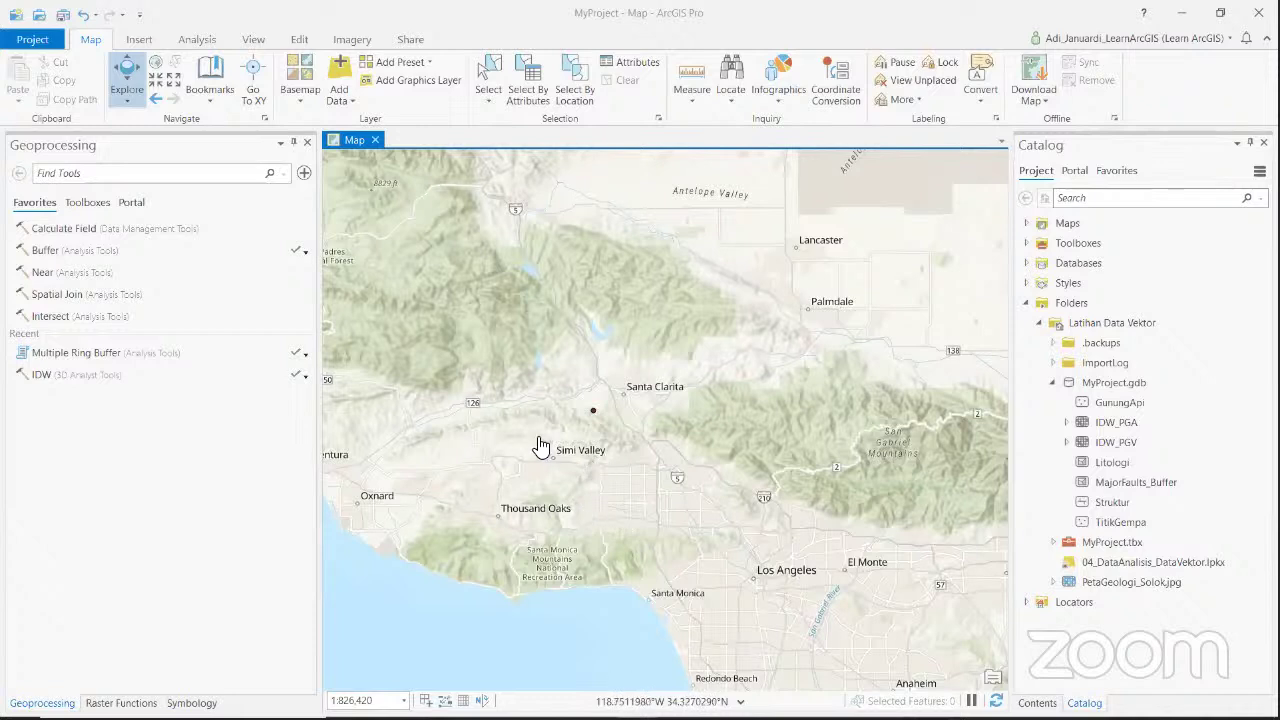
pyautogui.moveTo(518, 436); pyautogui.dragTo(547, 442)
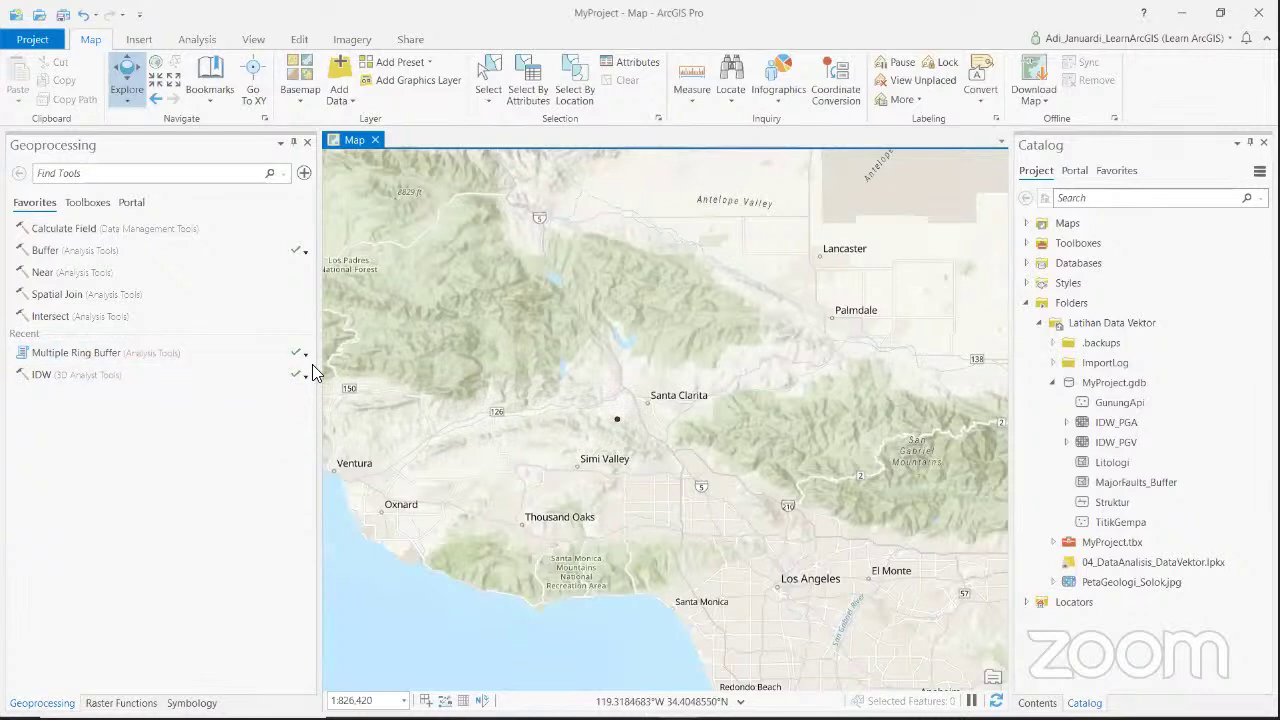
# Open the Multiple Ring Buffer tool with Titik Gempa as input features and TitikGempa_MultipleRingBuffer as the output feature class.
pyautogui.click(200, 352)
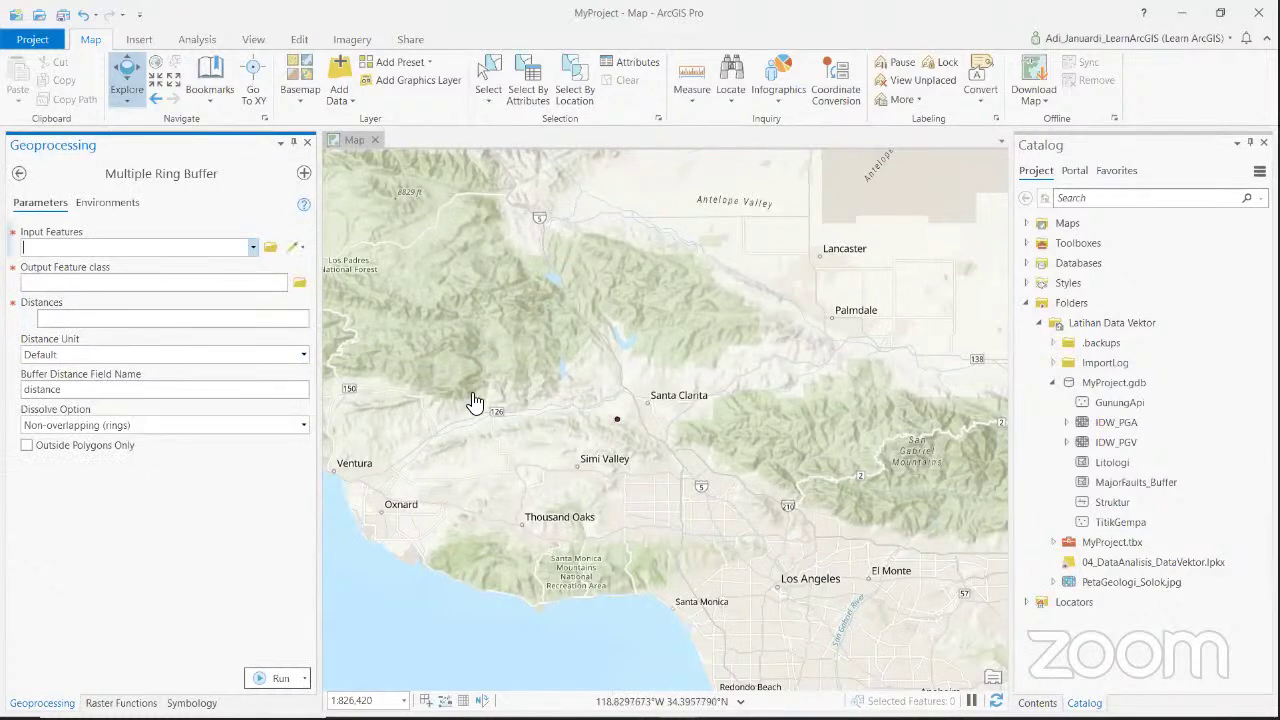
pyautogui.click(253, 247)
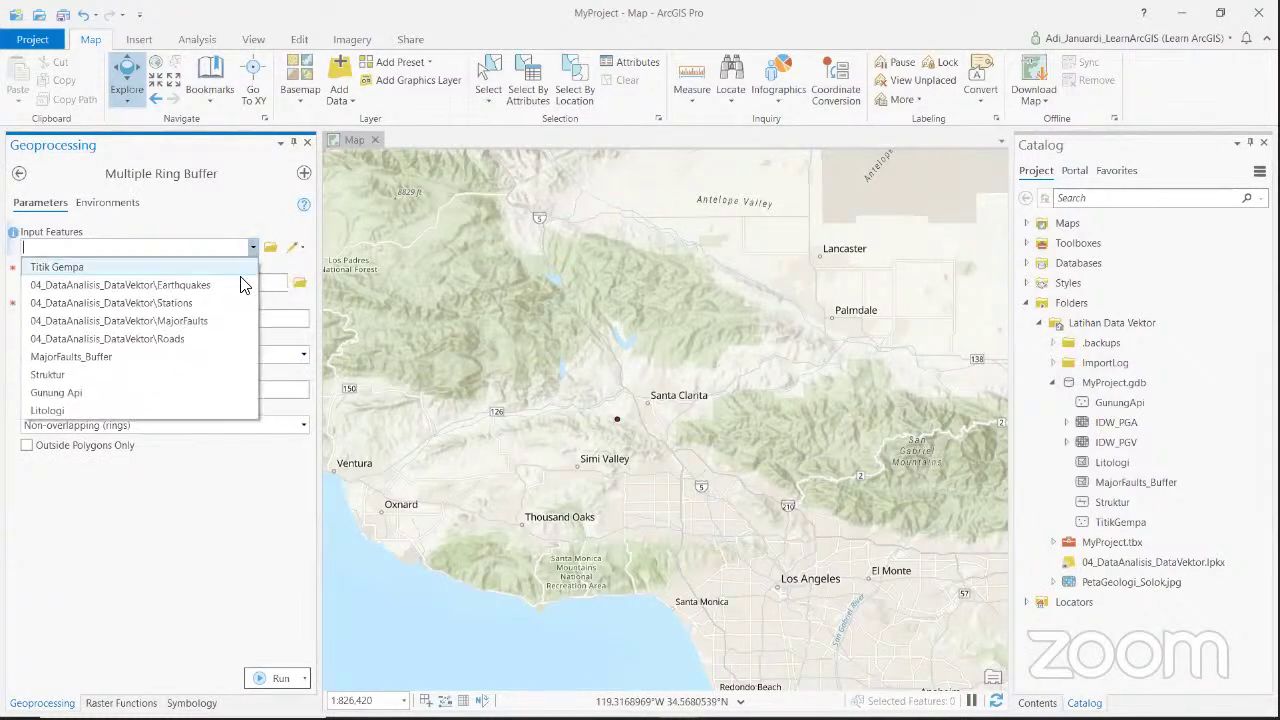
pyautogui.click(240, 268)
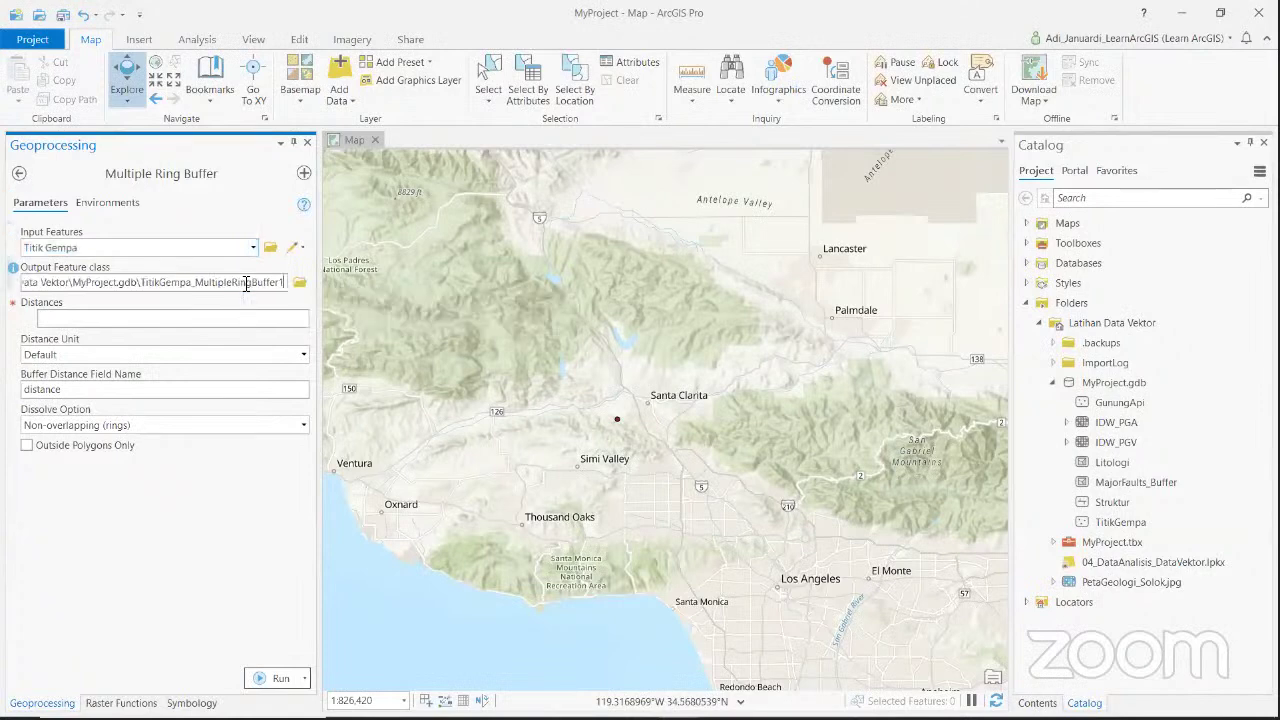
# Set the ring buffer distance to 6 Kilometers and run the Multiple Ring Buffer tool.
pyautogui.click(244, 318)
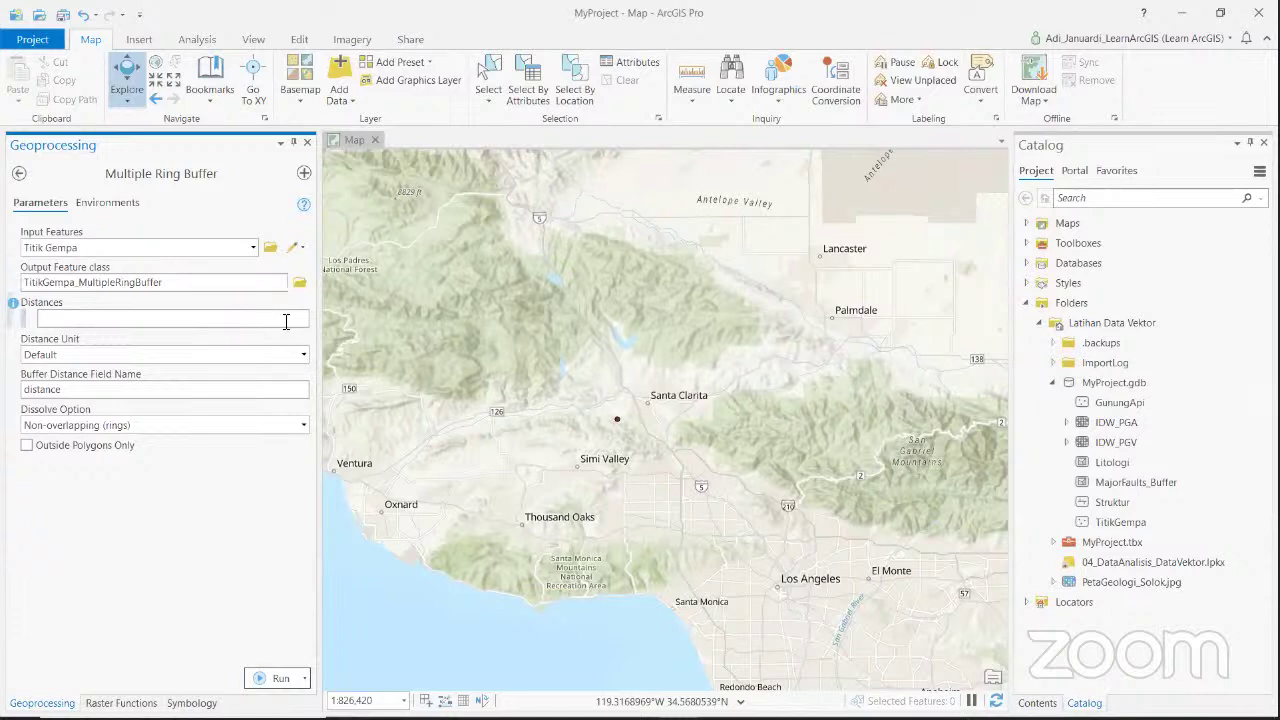
pyautogui.write('6')
pyautogui.click(304, 354)
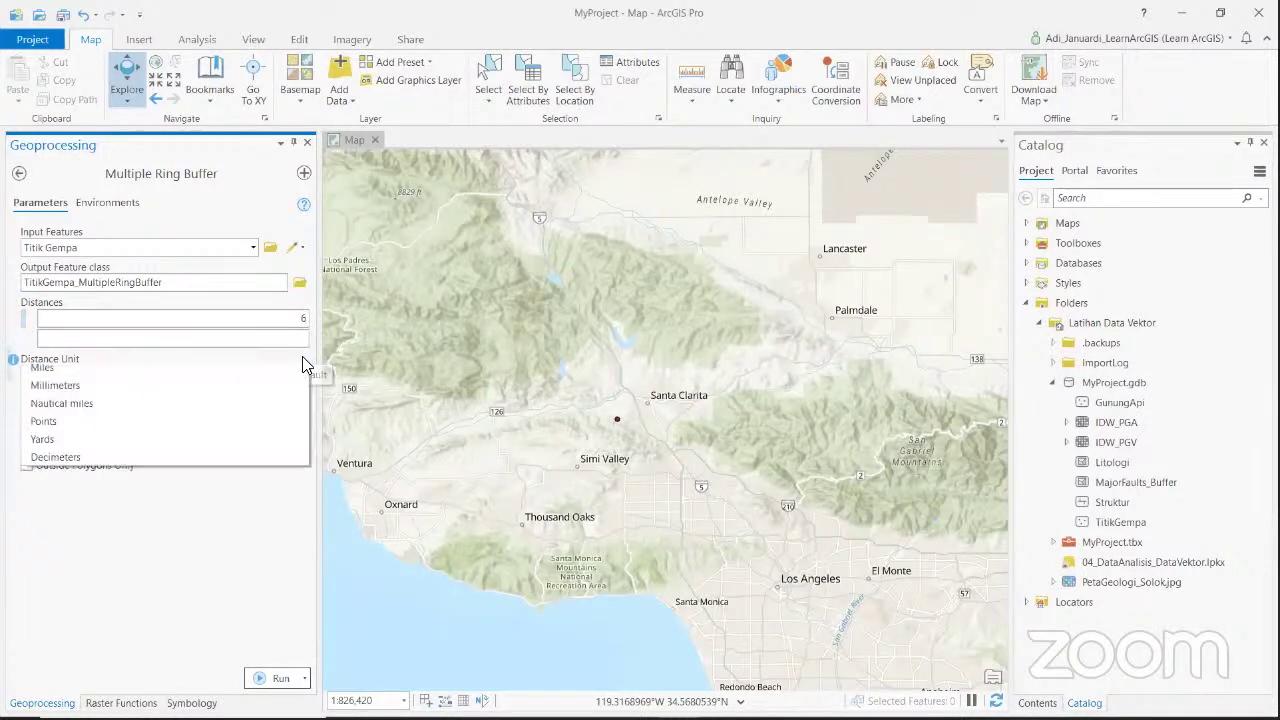
pyautogui.click(246, 464)
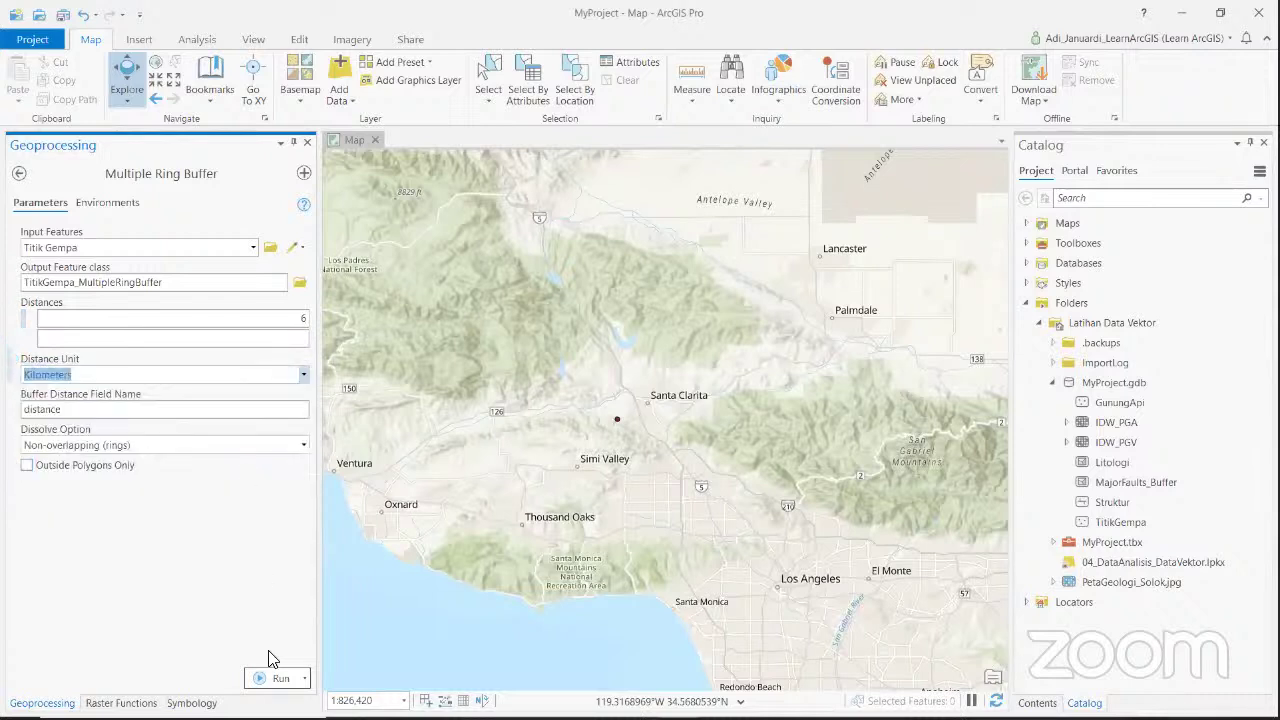
pyautogui.click(277, 679)
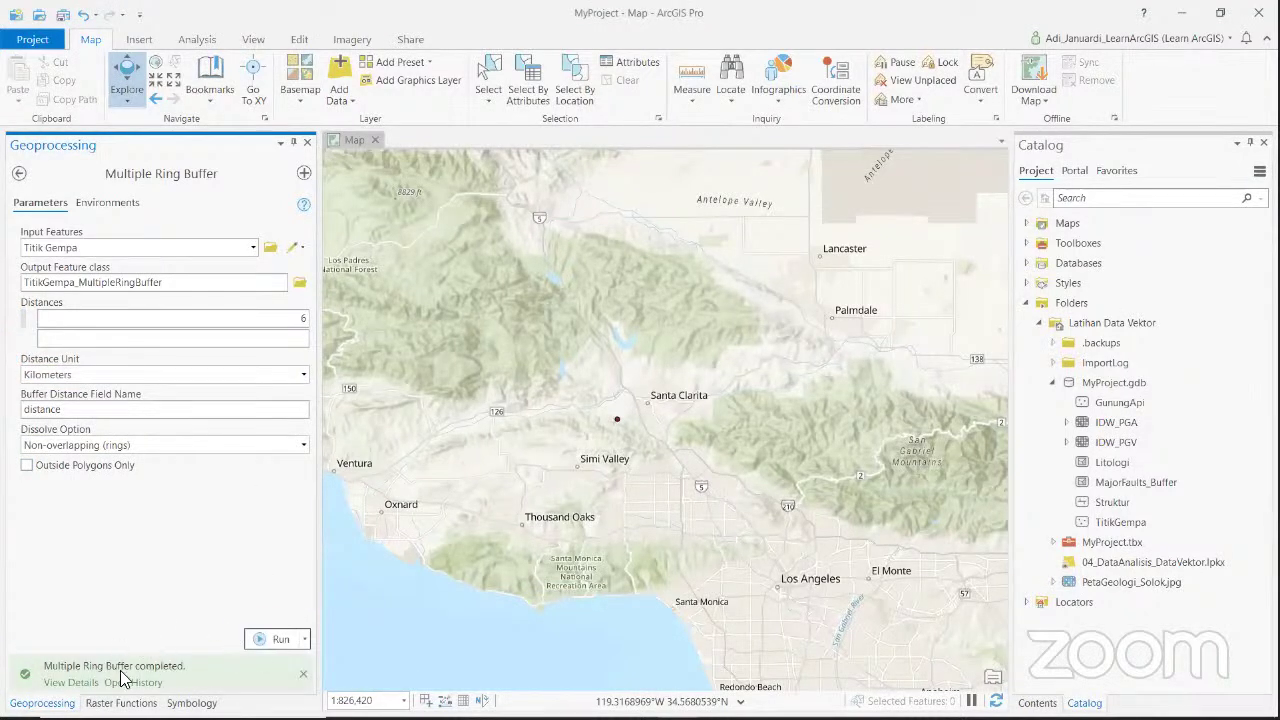
pyautogui.moveTo(180, 670)
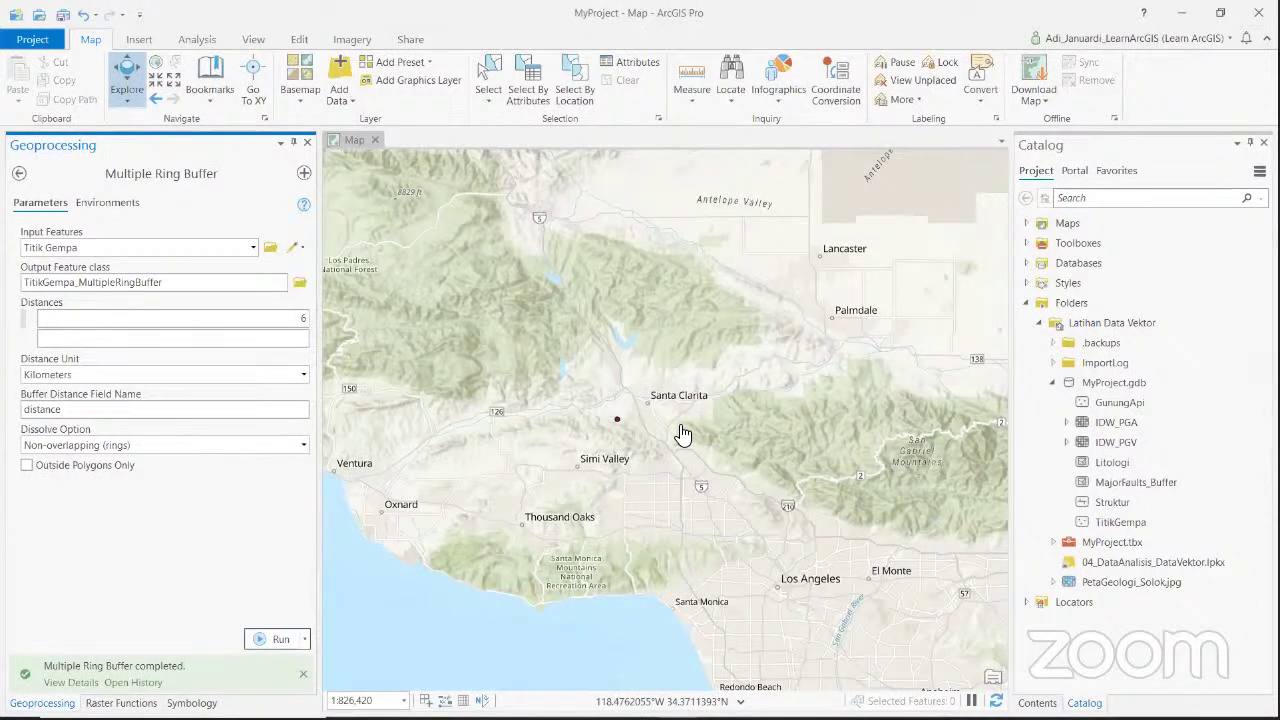
# Check the TitikGempa item in MyProject.gdb and read the full path of the ring buffer tool's output feature class.
pyautogui.press('XF86AudioRaiseVolume')
pyautogui.click(1136, 524)
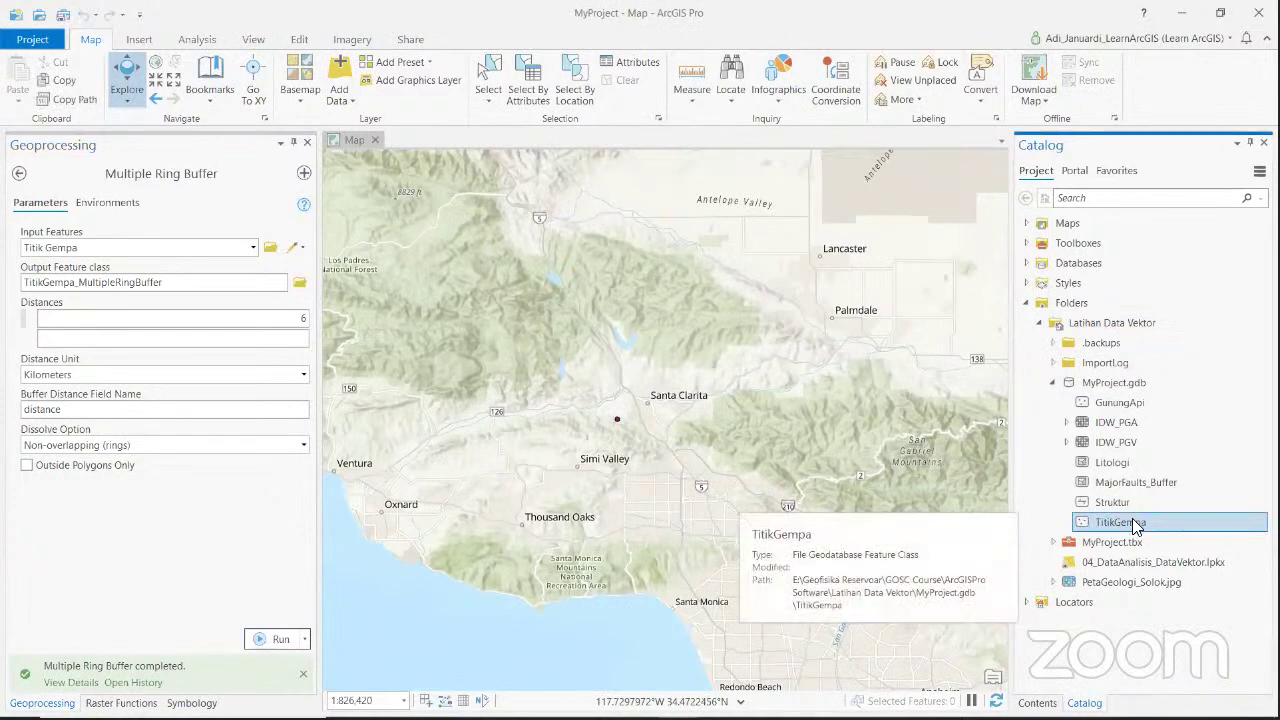
pyautogui.rightClick(1136, 524)
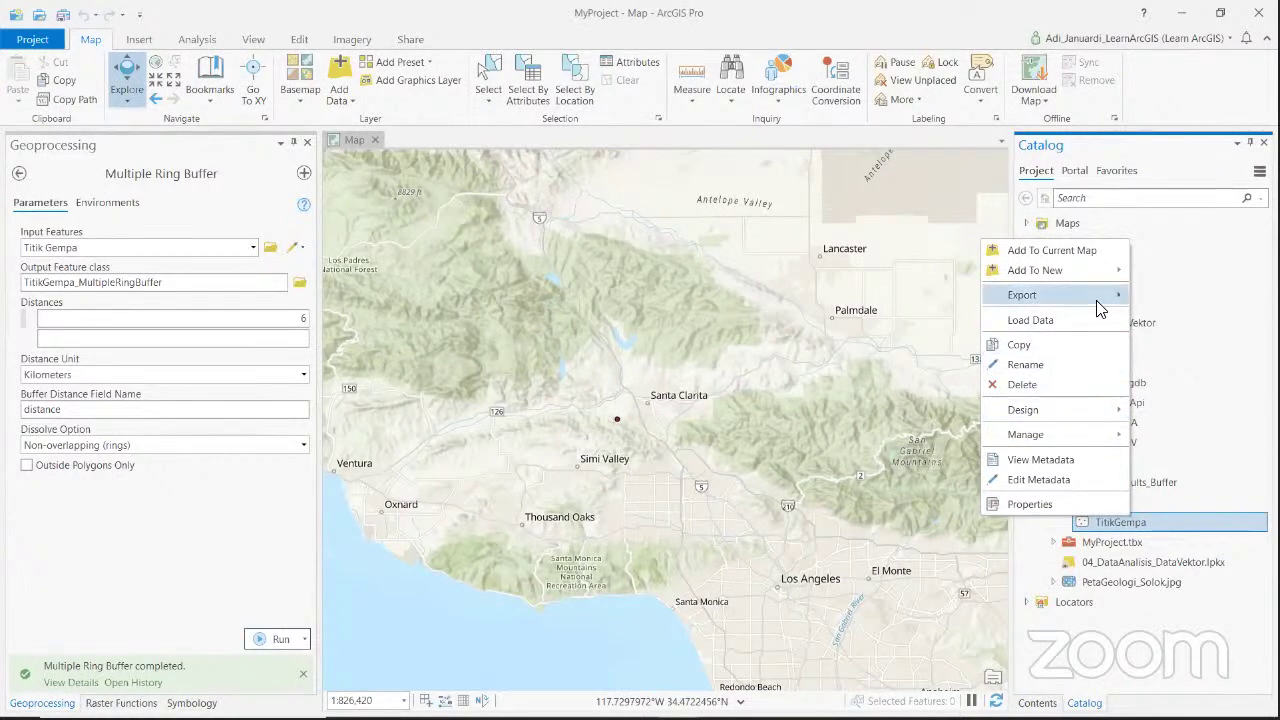
pyautogui.moveTo(1100, 309)
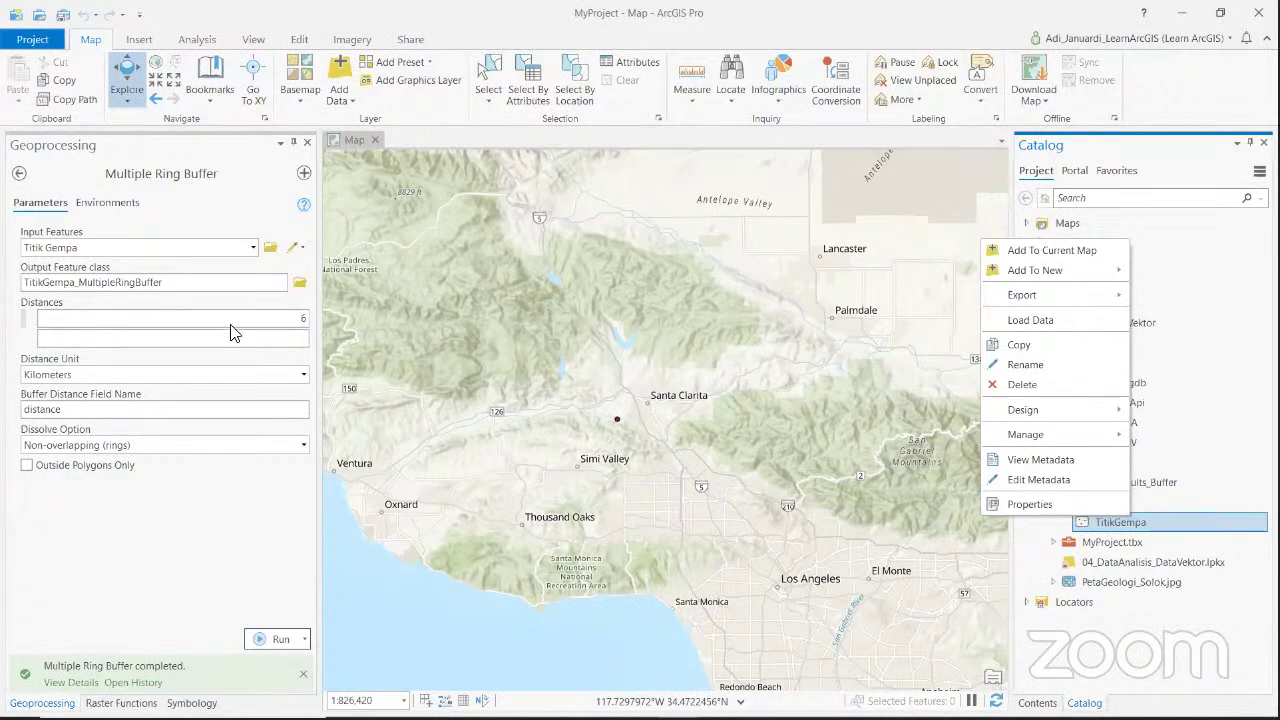
pyautogui.click(220, 282)
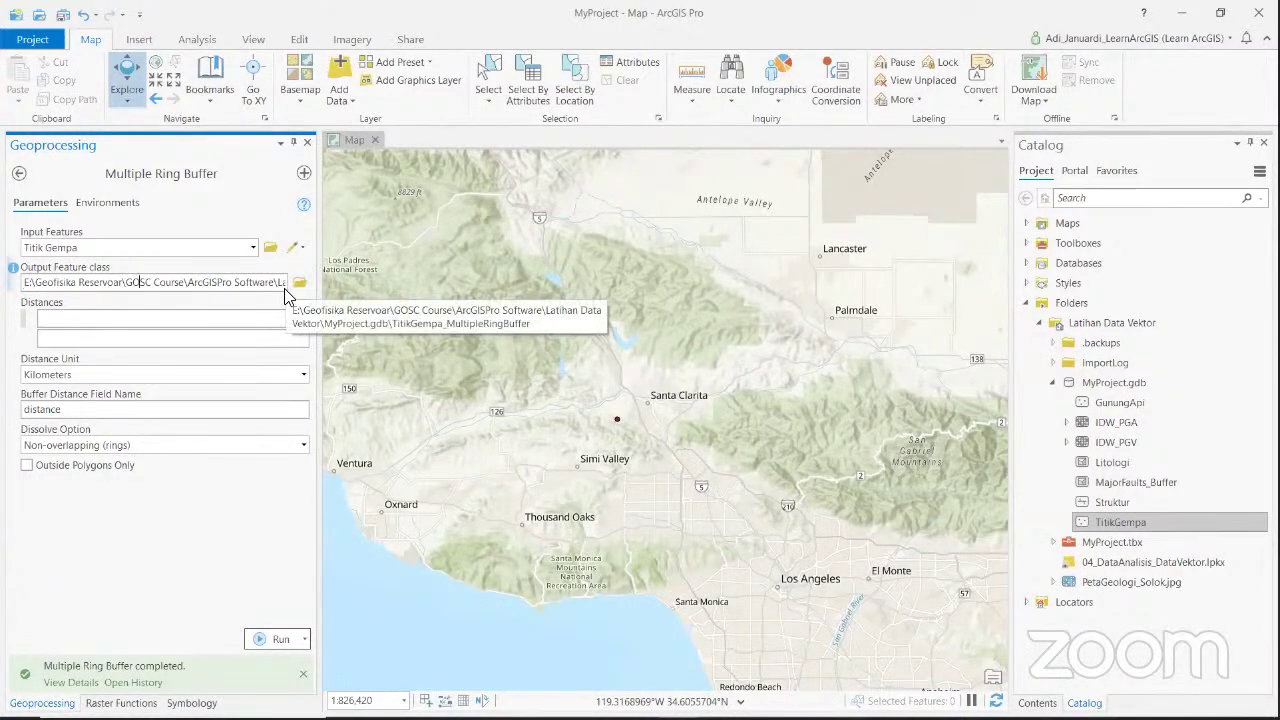
pyautogui.hotkey('ctrl', 'Right')
pyautogui.hotkey('ctrl', 'Right')
pyautogui.hotkey('ctrl', 'Right')
pyautogui.hotkey('ctrl', 'Right')
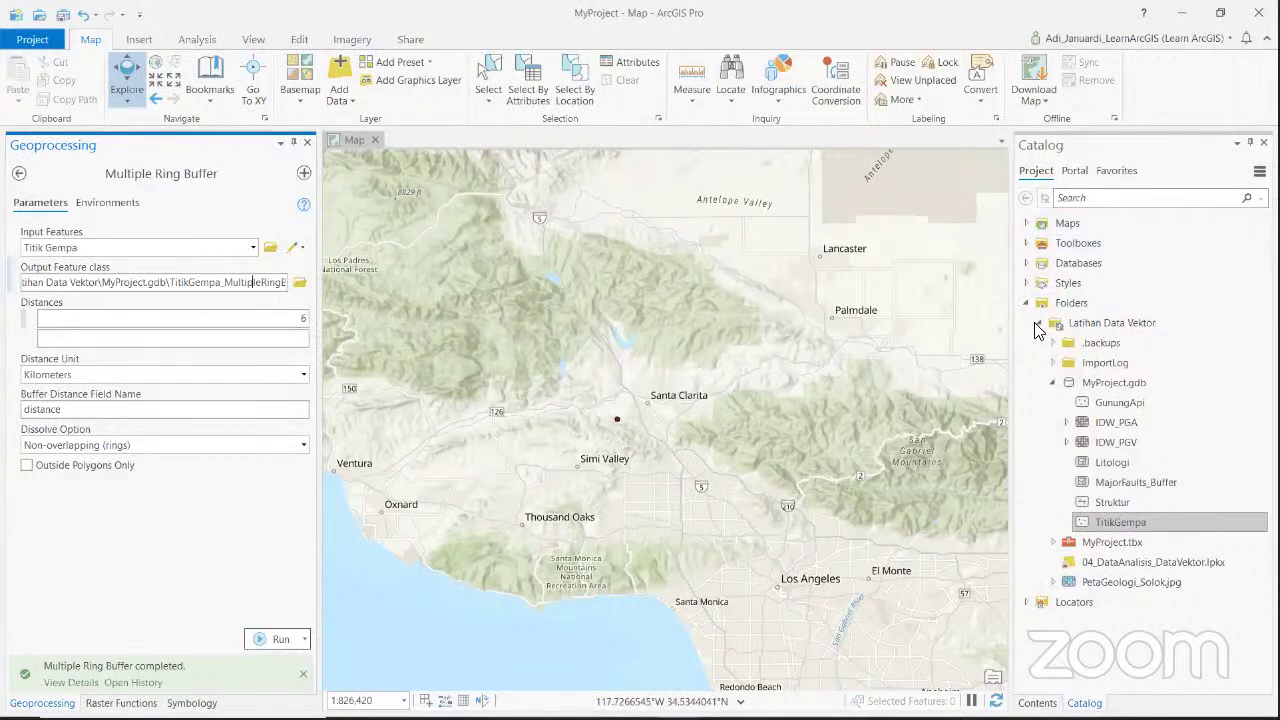
# Refresh the MyProject.gdb geodatabase to look for the ring buffer output.
pyautogui.rightClick(1125, 384)
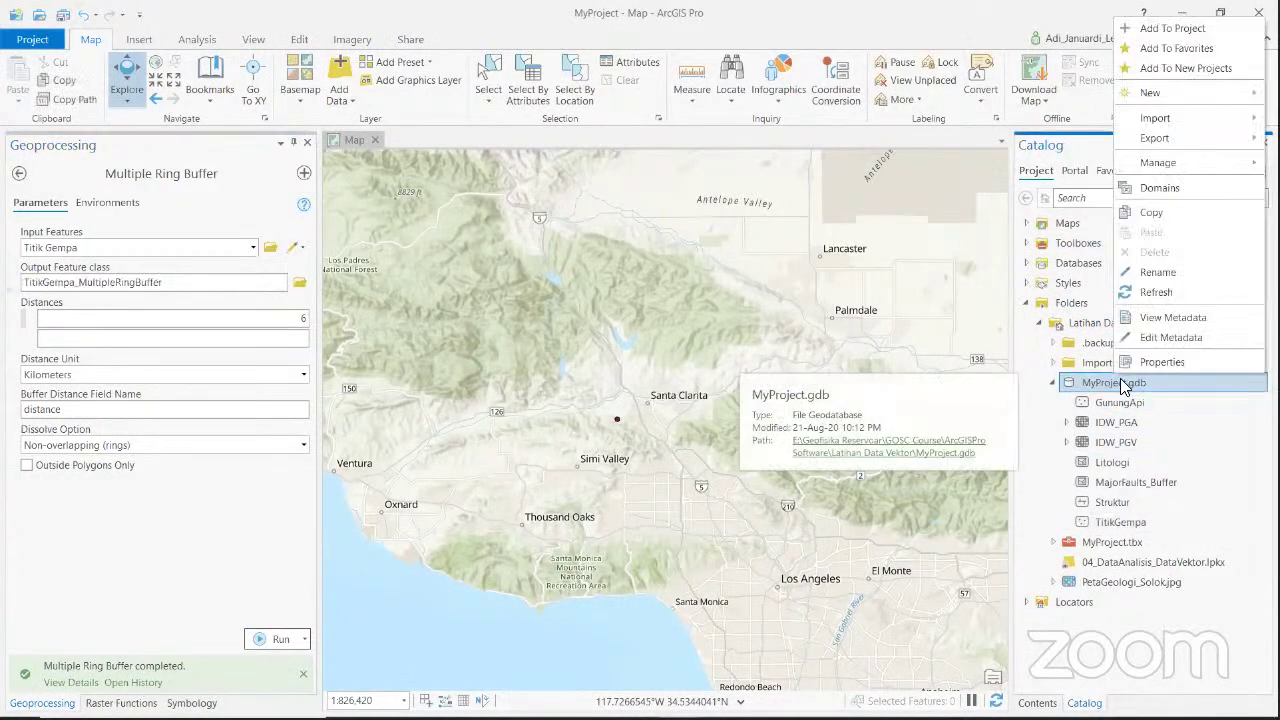
pyautogui.click(1154, 291)
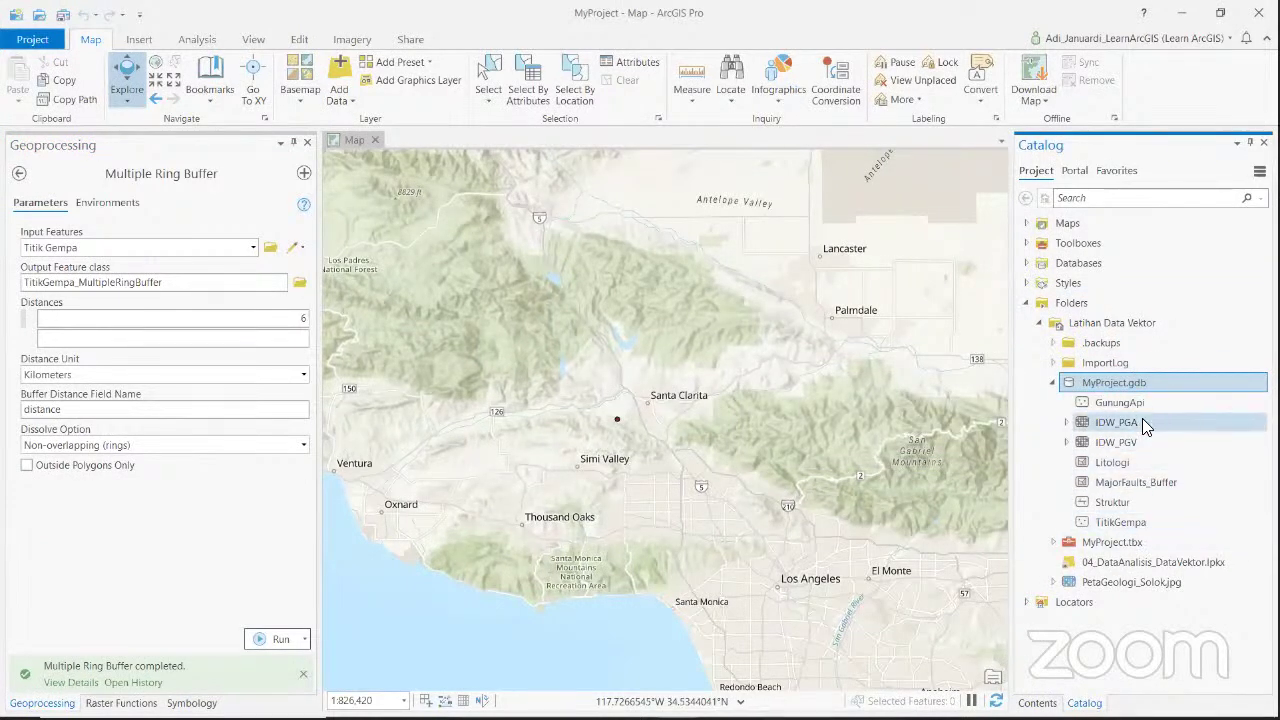
pyautogui.moveTo(1146, 427)
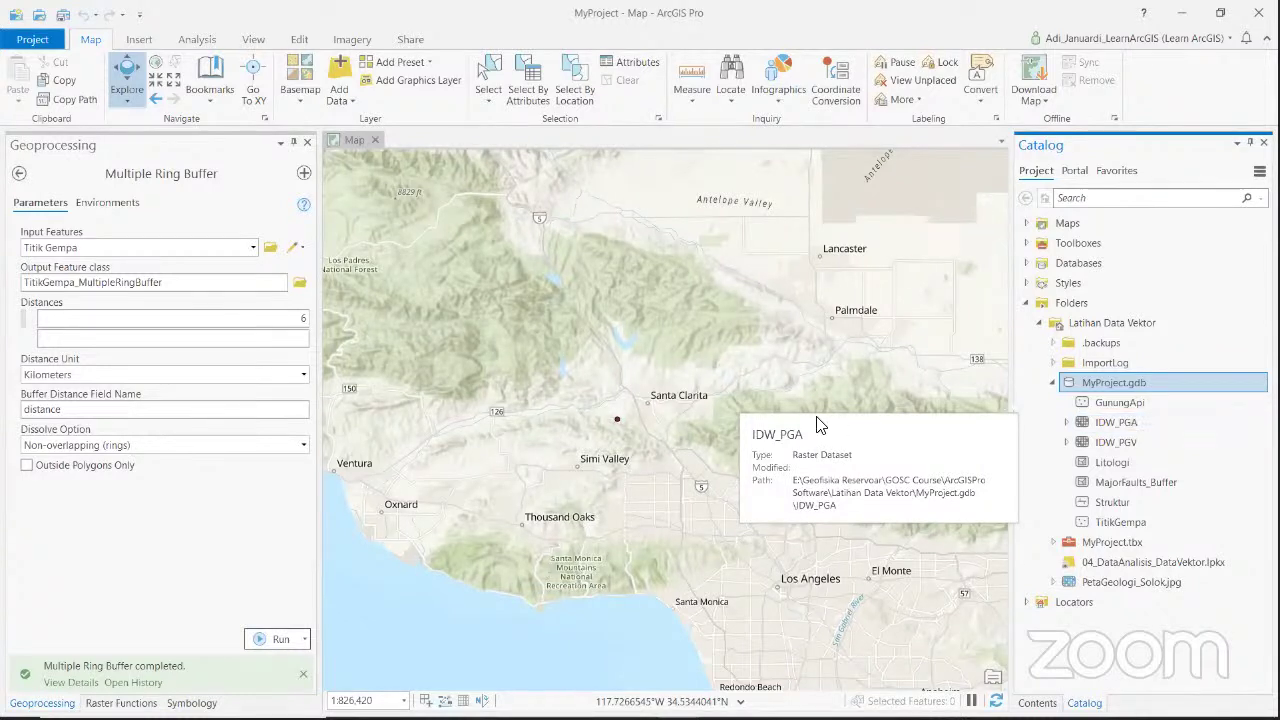
# Browse for a new output feature class location on the DATAKU (E:) drive.
pyautogui.click(300, 286)
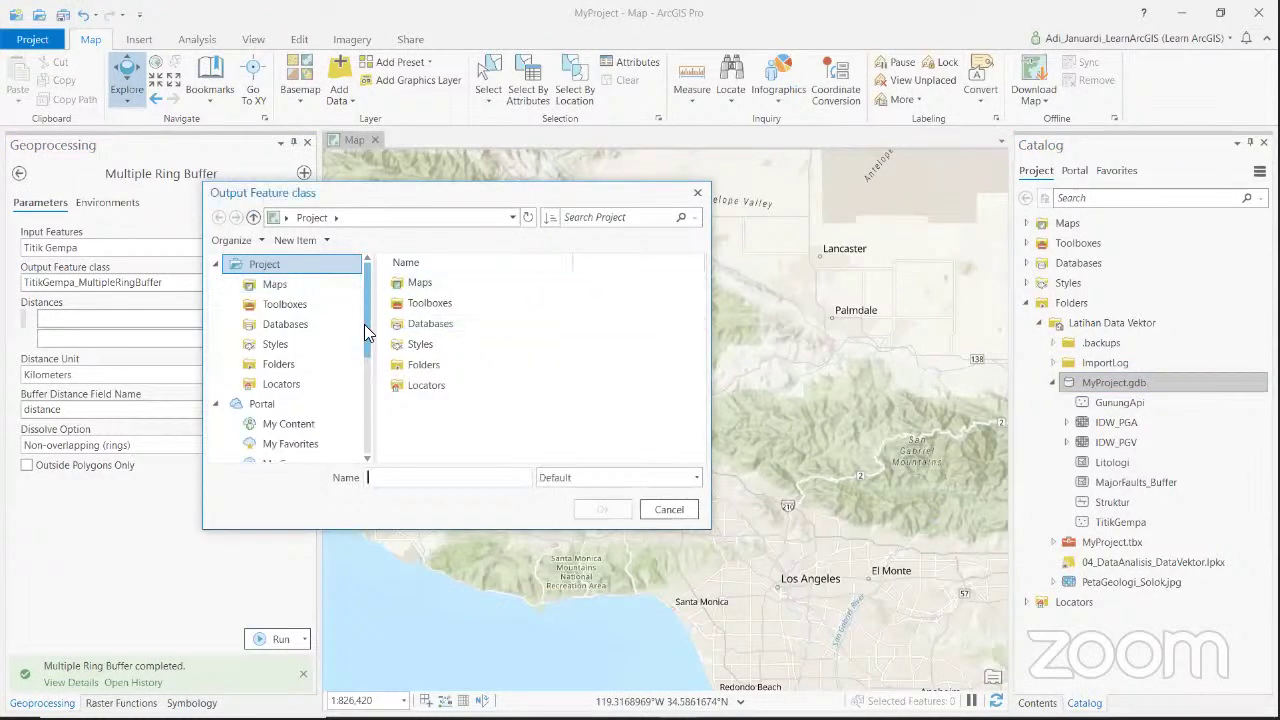
pyautogui.moveTo(364, 324); pyautogui.dragTo(366, 448)
pyautogui.click(292, 452)
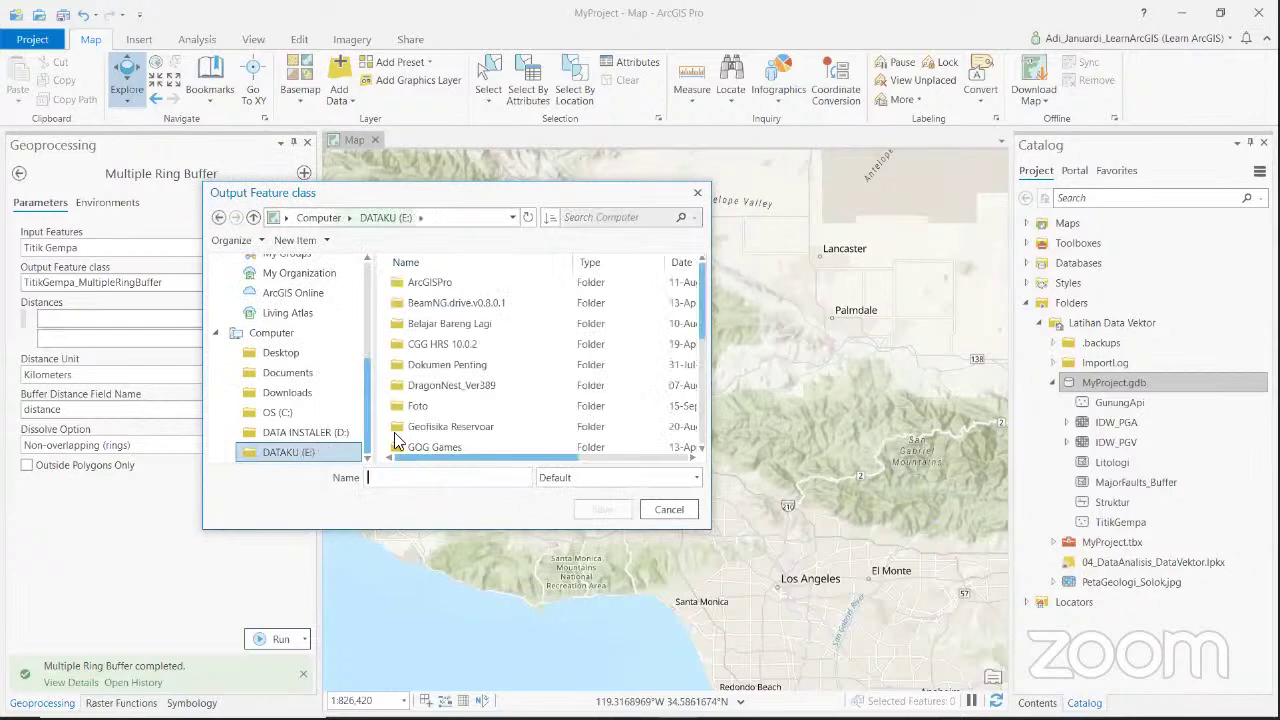
pyautogui.click(500, 282)
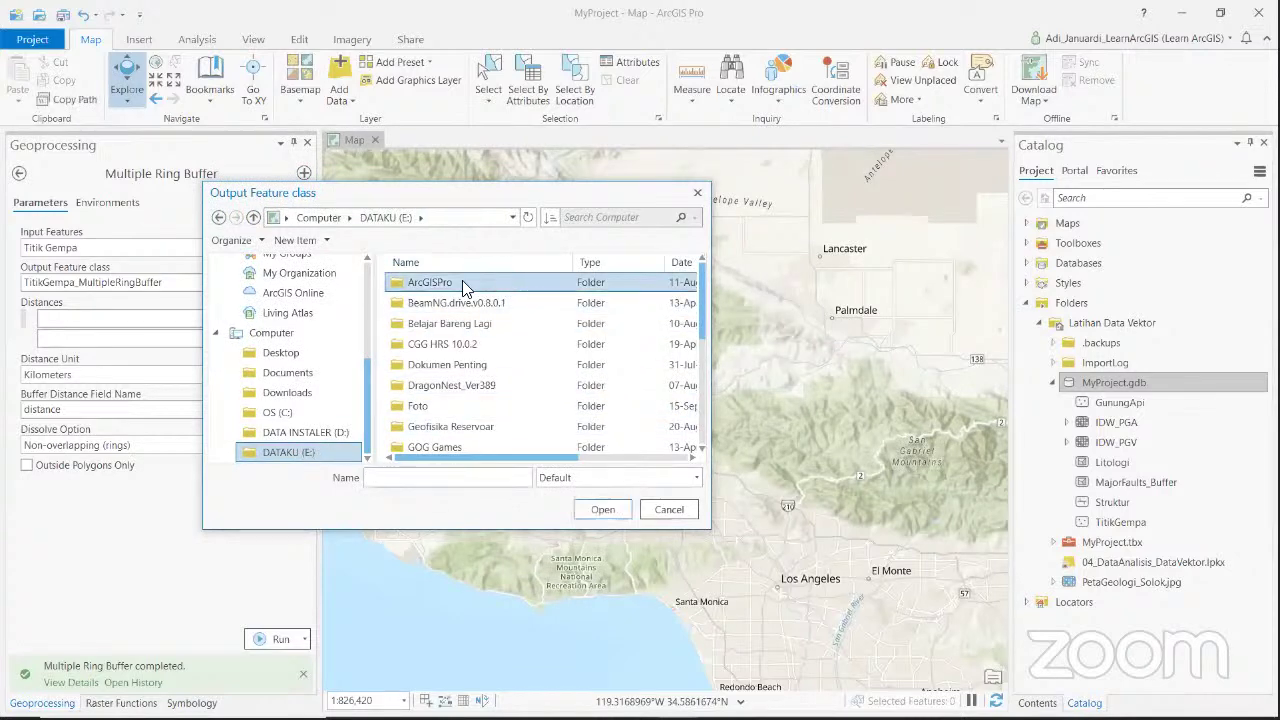
pyautogui.doubleClick(462, 282)
pyautogui.doubleClick(462, 282)
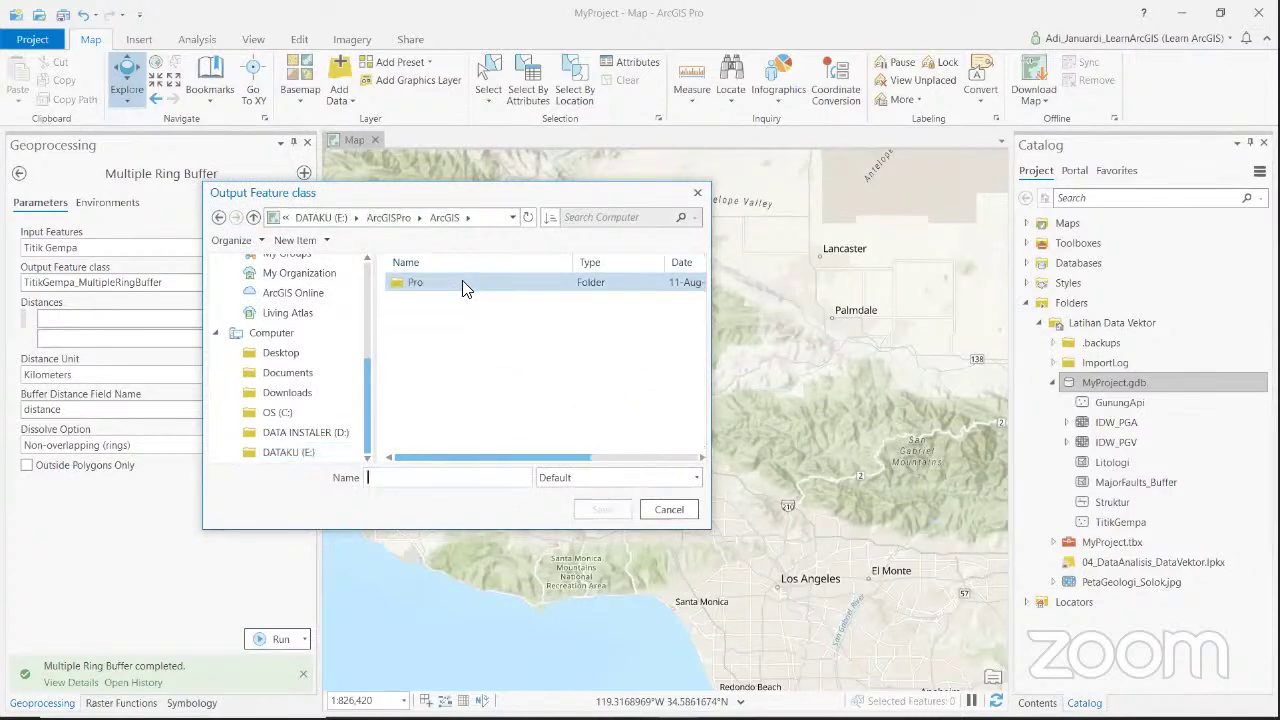
pyautogui.click(218, 217)
pyautogui.click(218, 217)
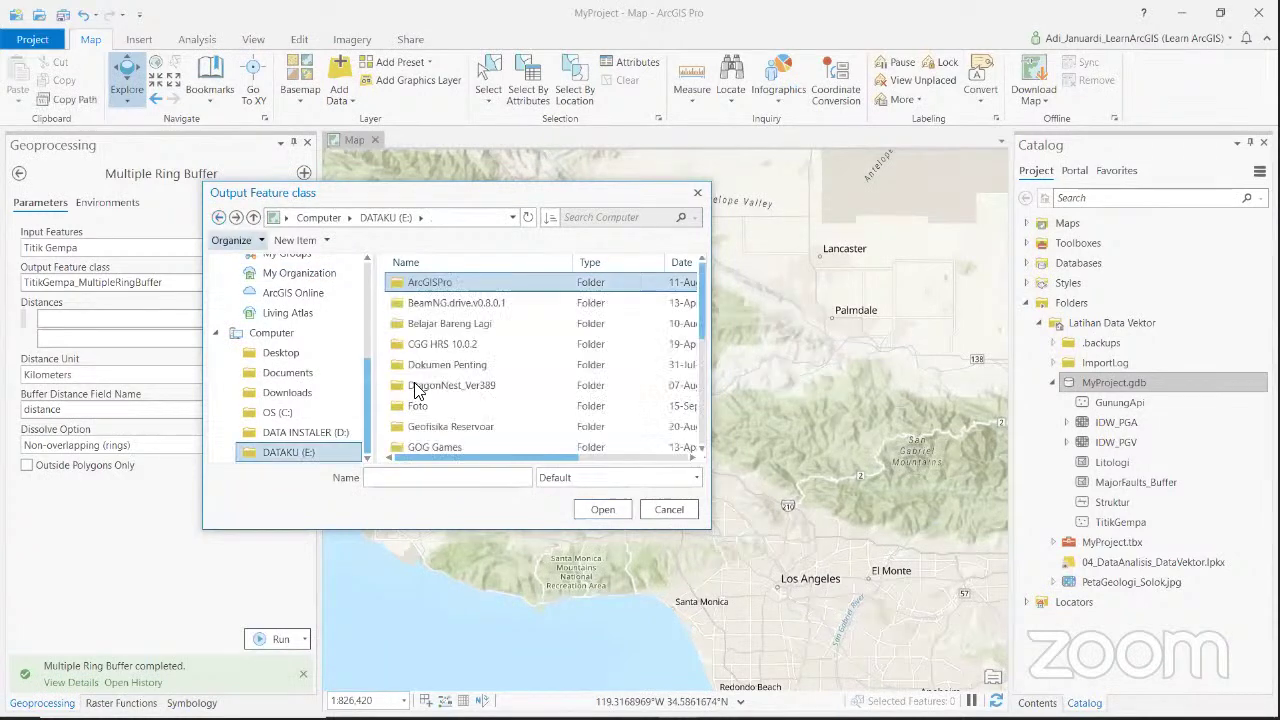
# Open the ArcGISPro Software folder inside Geofisika Reservoar and GOSC Course as the output location.
pyautogui.doubleClick(450, 426)
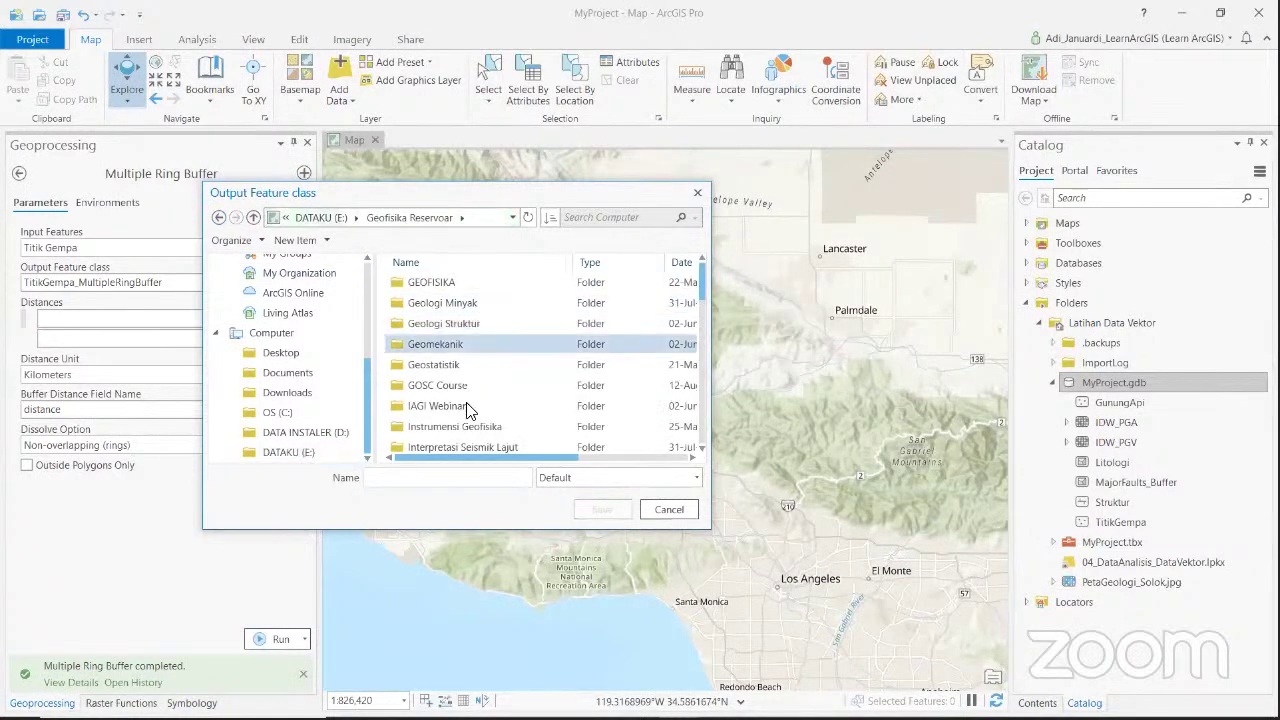
pyautogui.scroll(-2, 467, 405)
pyautogui.doubleClick(464, 286)
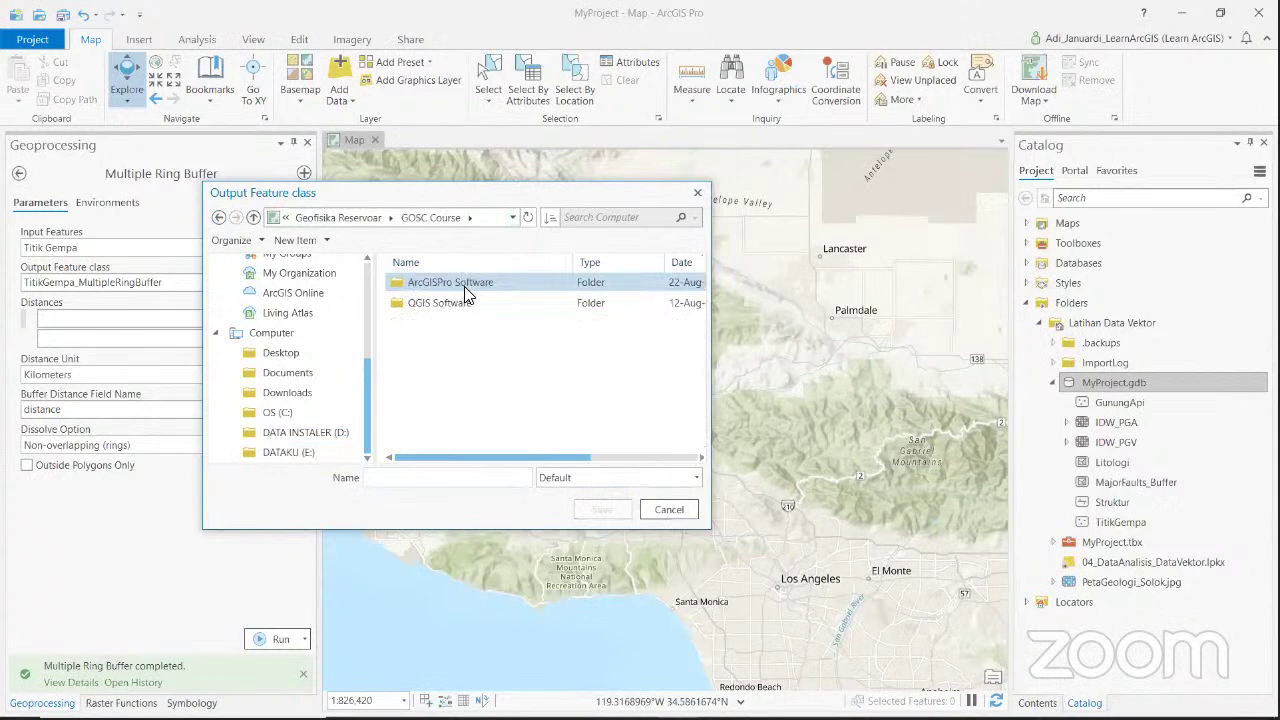
pyautogui.doubleClick(464, 286)
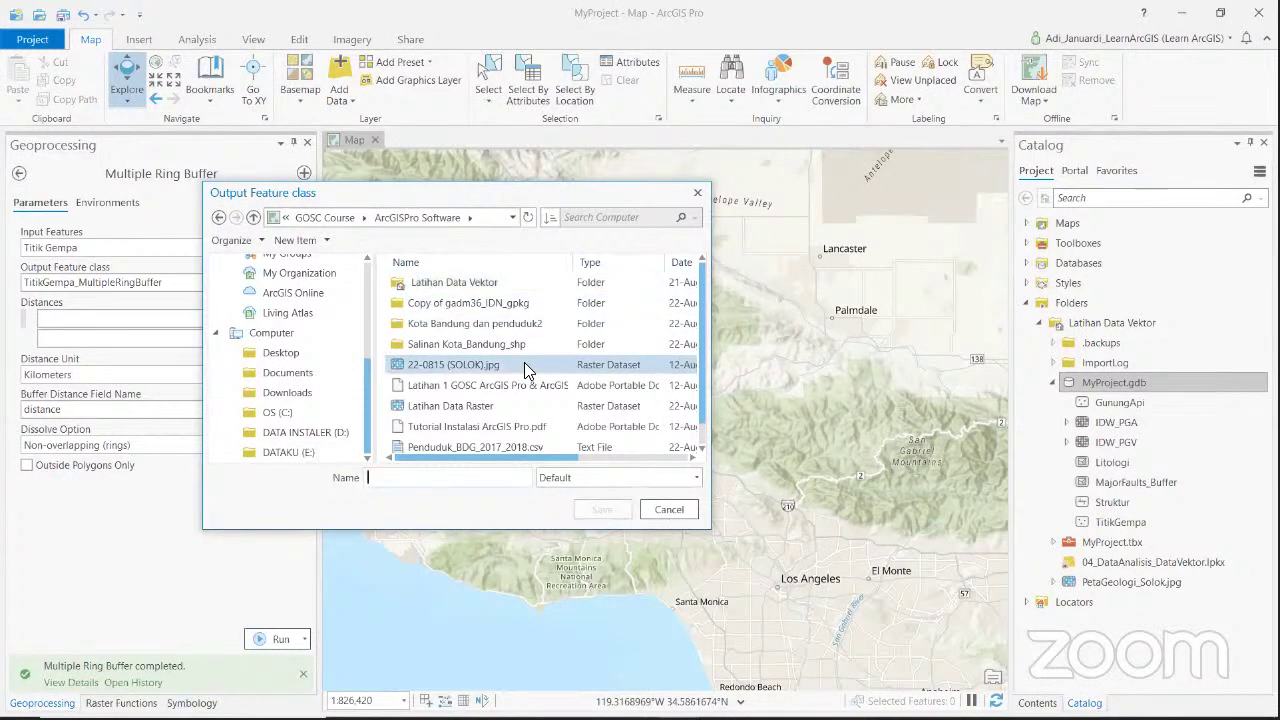
# Name the output feature class Buffer.shp and save it in the ArcGISPro Software folder.
pyautogui.scroll(-1, 525, 368)
pyautogui.scroll(1, 524, 366)
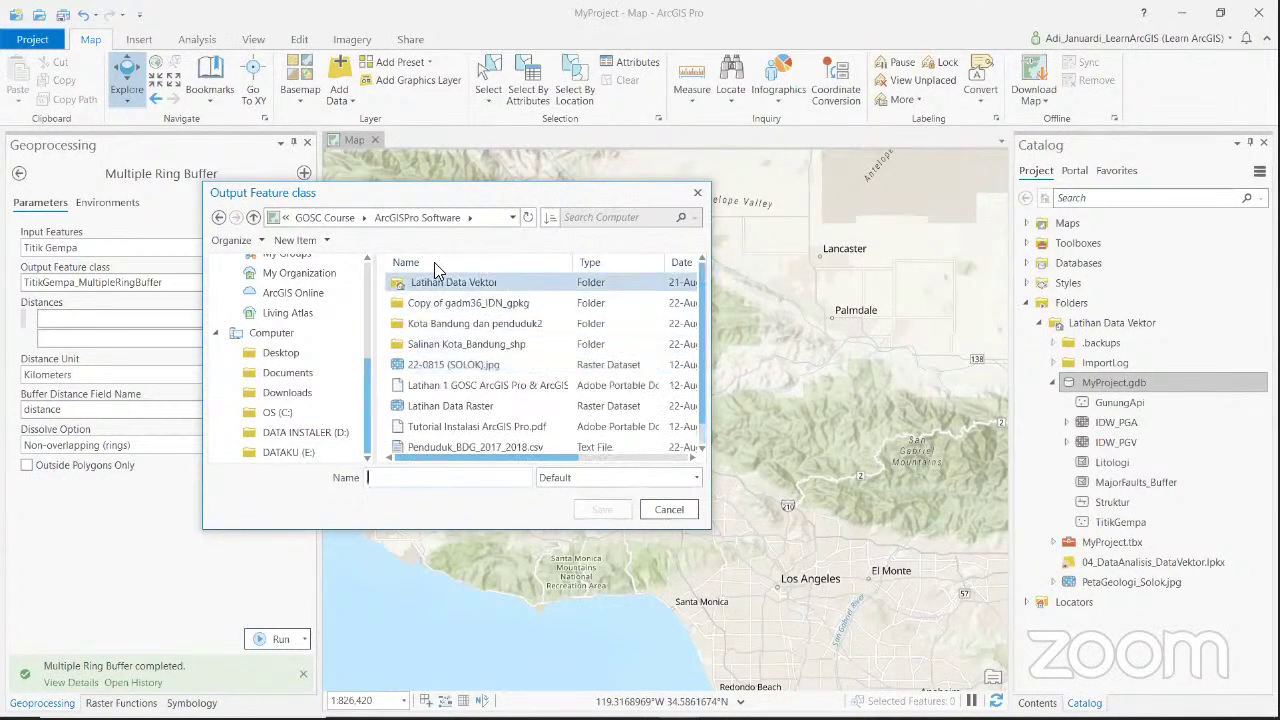
pyautogui.click(468, 285)
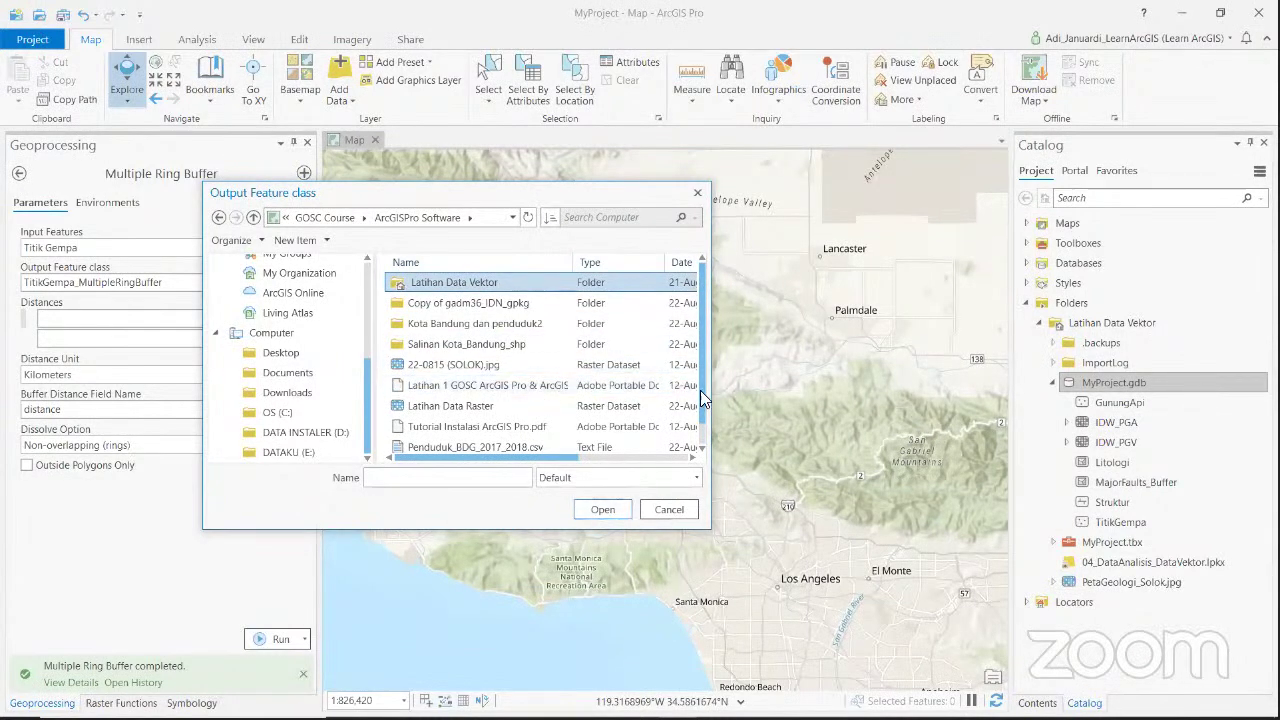
pyautogui.moveTo(700, 390)
pyautogui.mouseDown()
pyautogui.moveTo(700, 408)
pyautogui.moveTo(704, 374)
pyautogui.mouseUp()
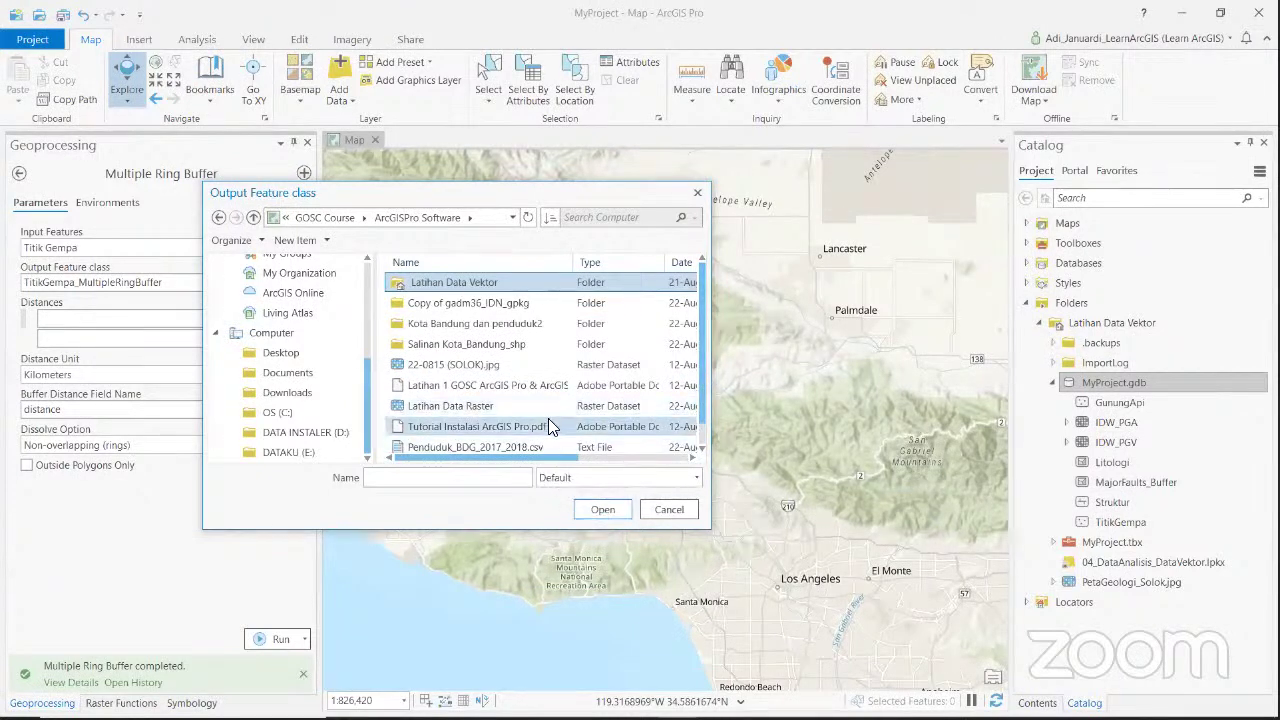
pyautogui.scroll(-1, 548, 418)
pyautogui.scroll(1, 548, 418)
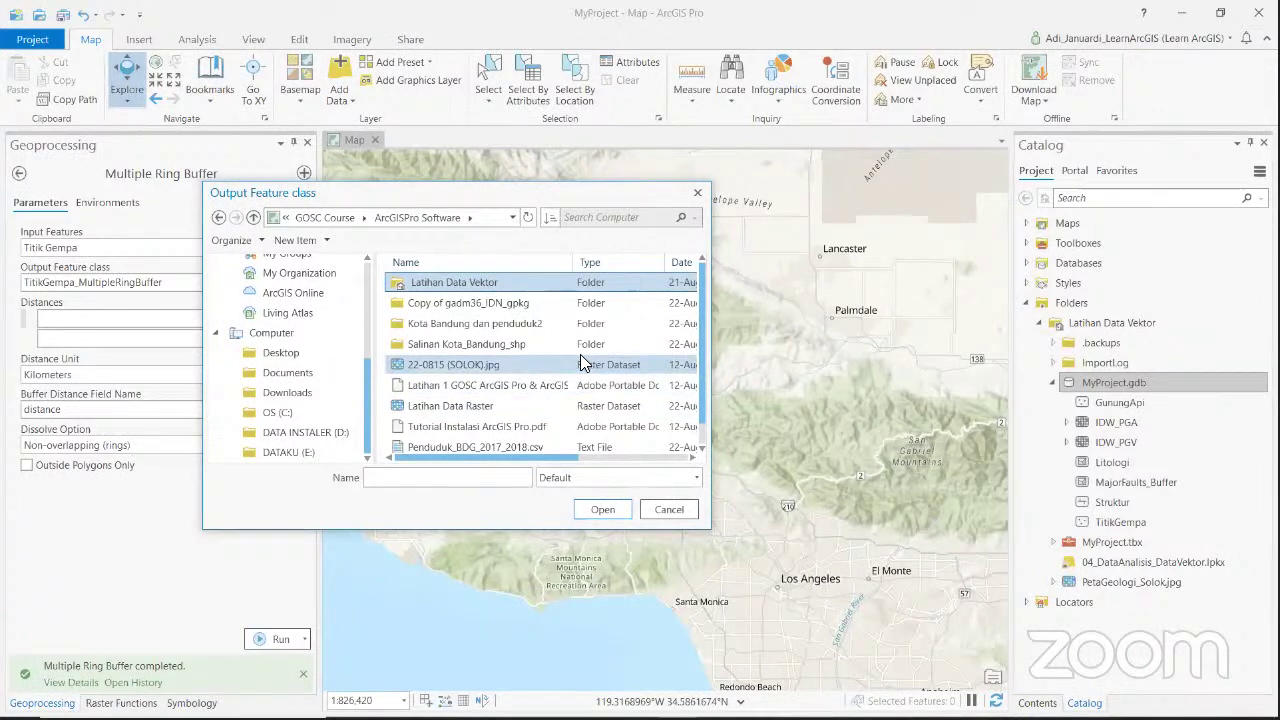
pyautogui.click(583, 364)
pyautogui.click(476, 479)
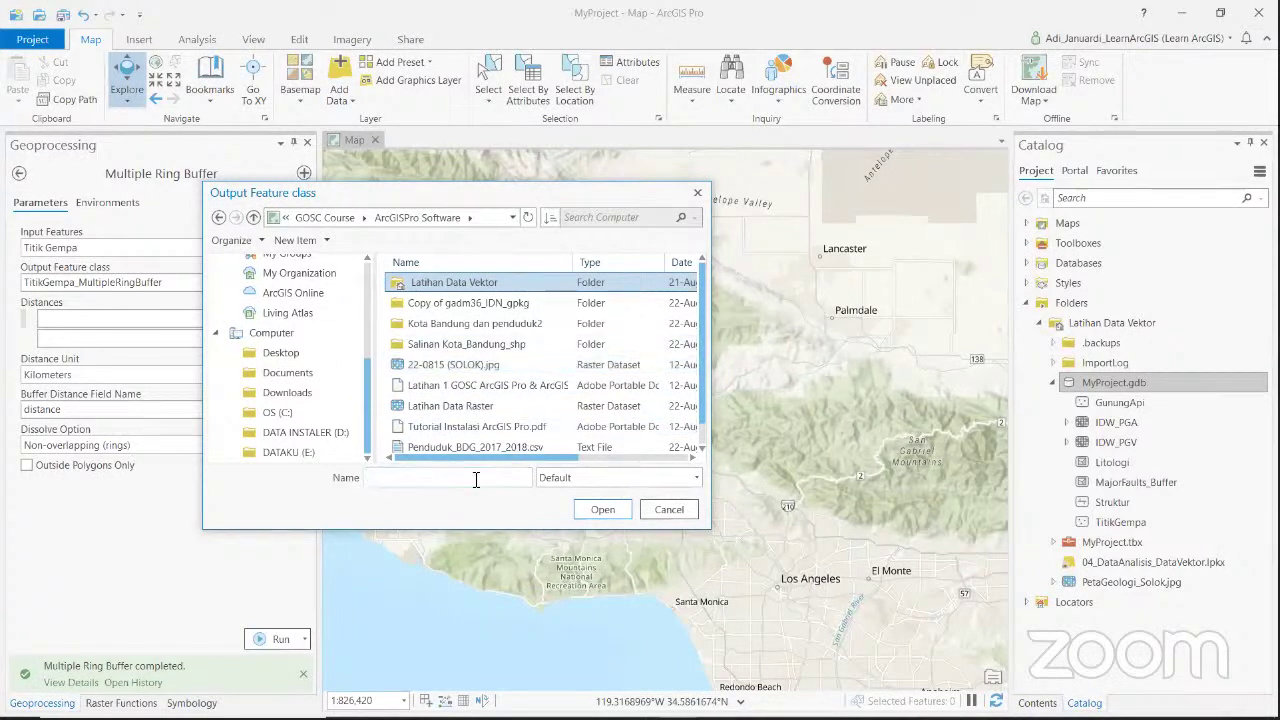
pyautogui.write('R')
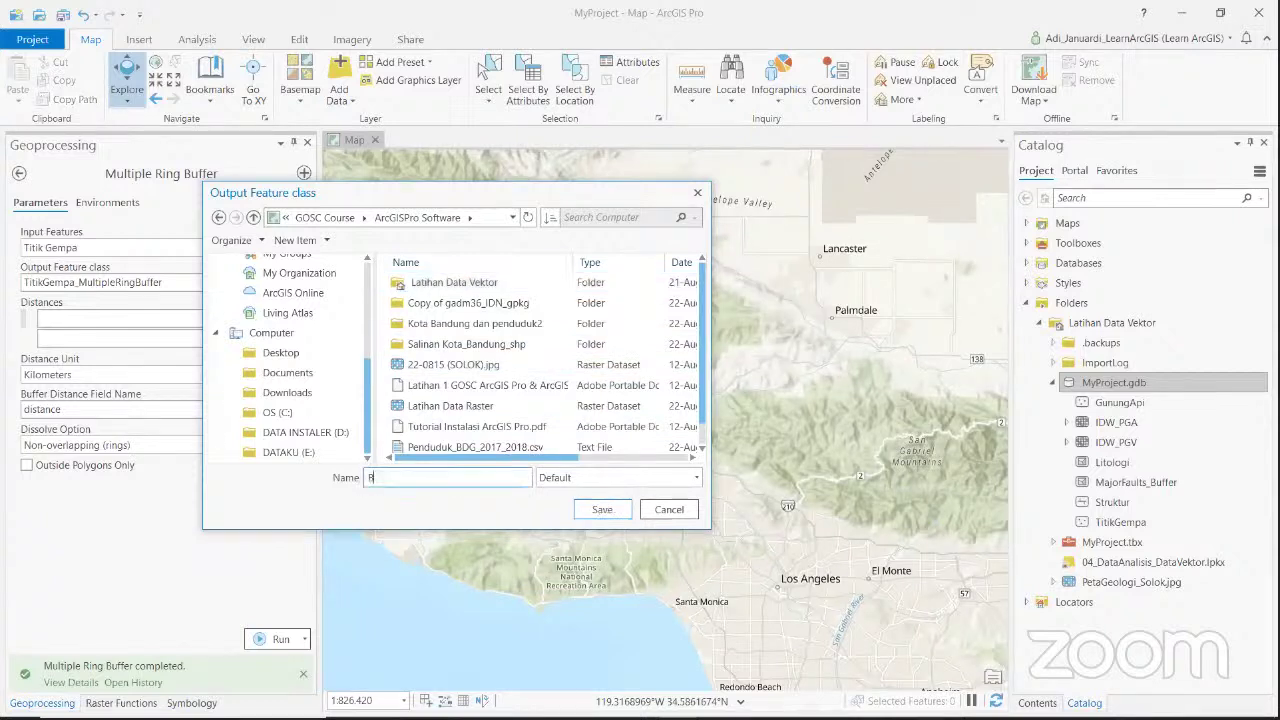
pyautogui.write('uffer.shp')
pyautogui.click(602, 511)
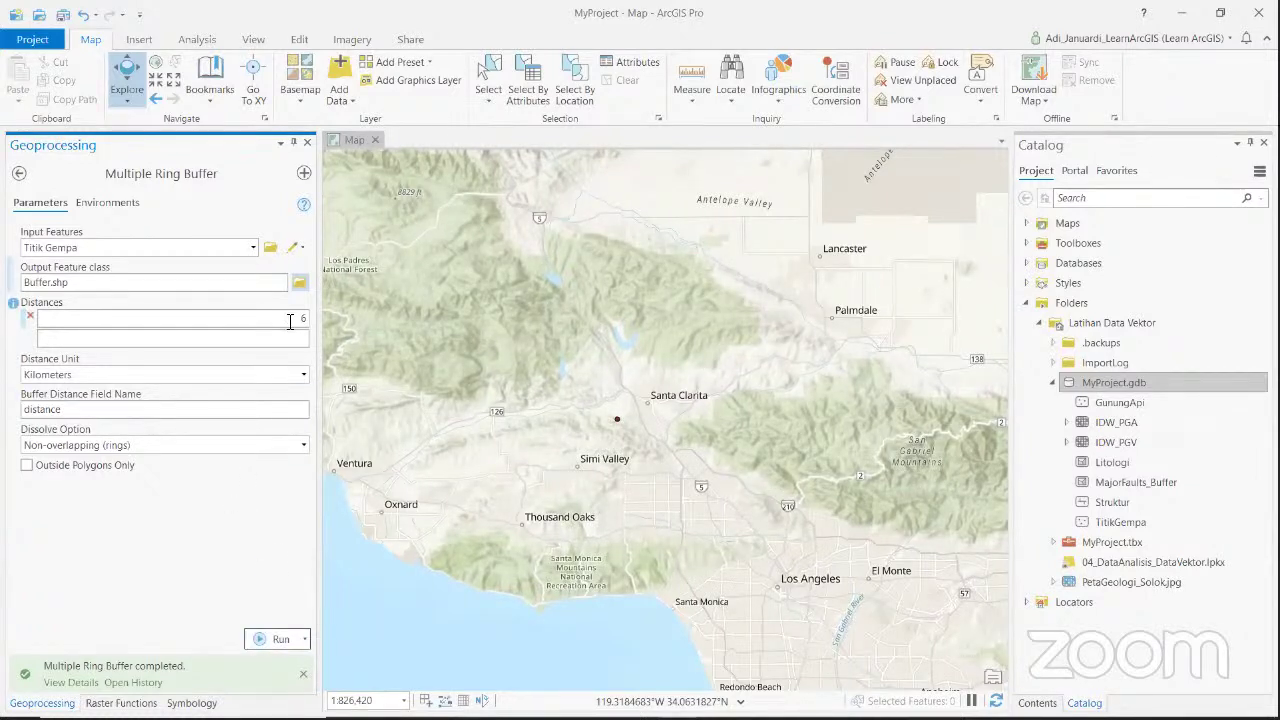
# Add ring distances of 30 and 60 kilometers and run the Multiple Ring Buffer tool.
pyautogui.write('30')
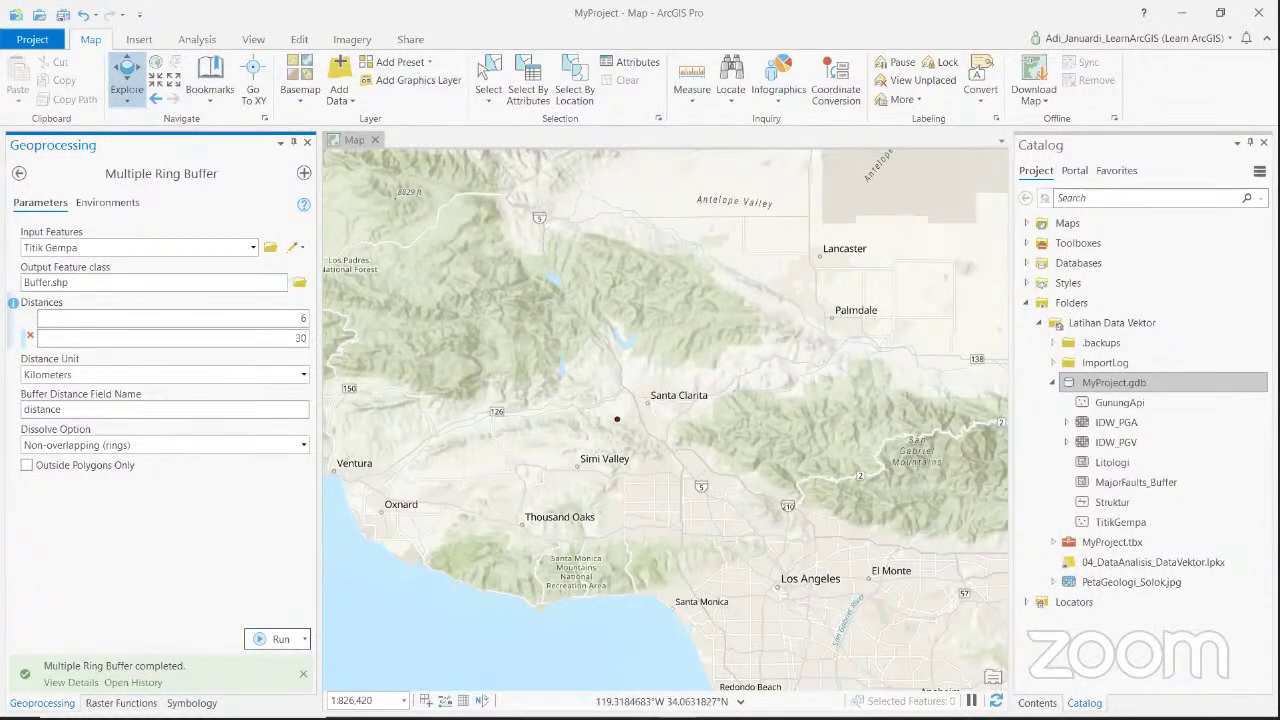
pyautogui.press('Tab')
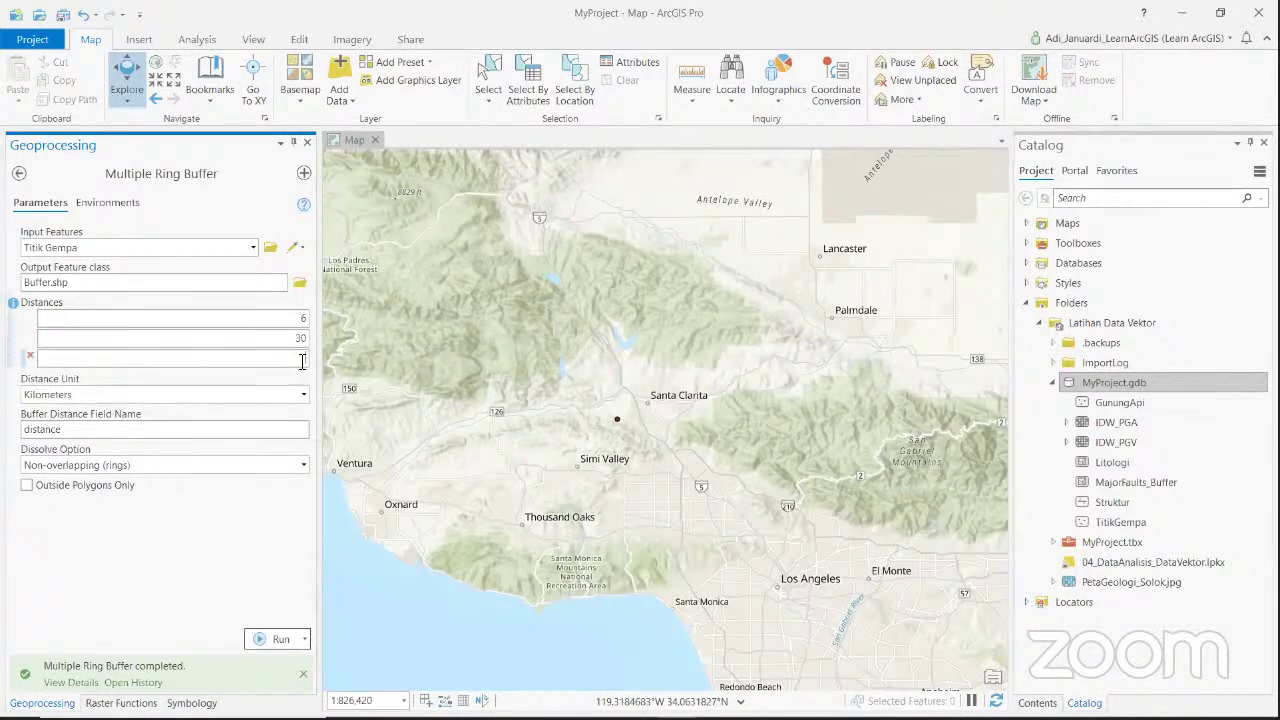
pyautogui.write('60')
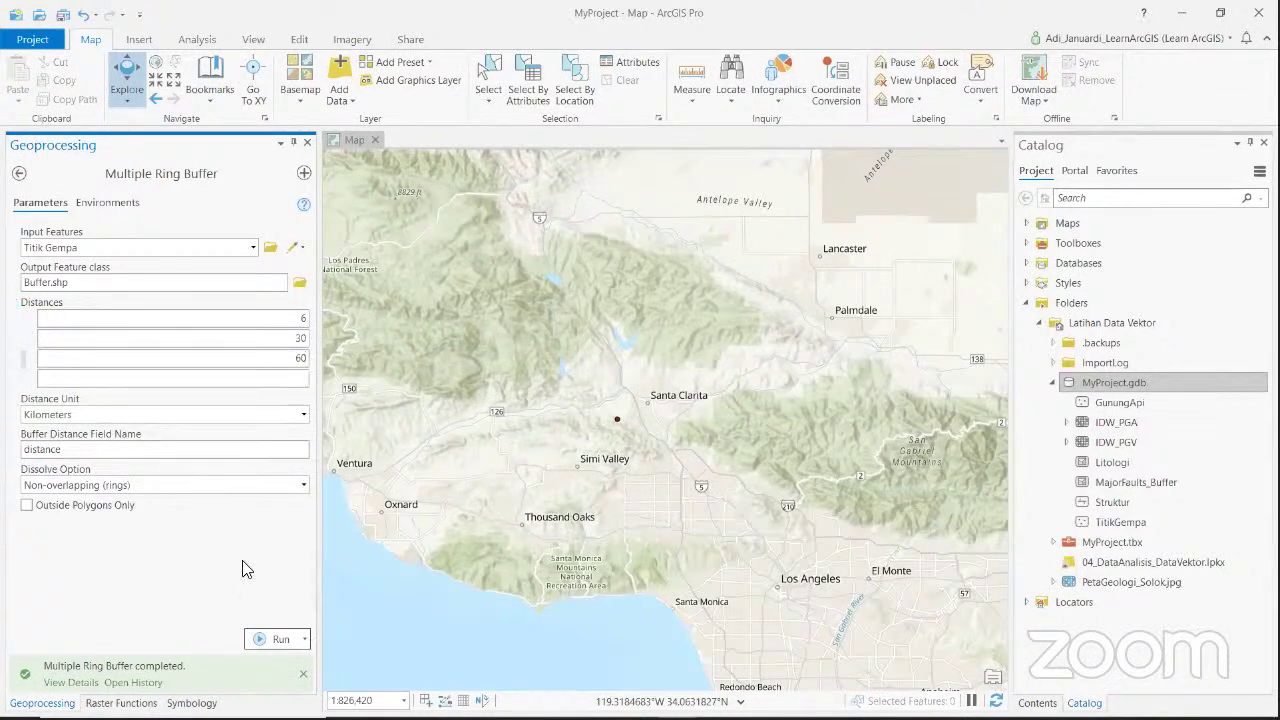
pyautogui.click(280, 641)
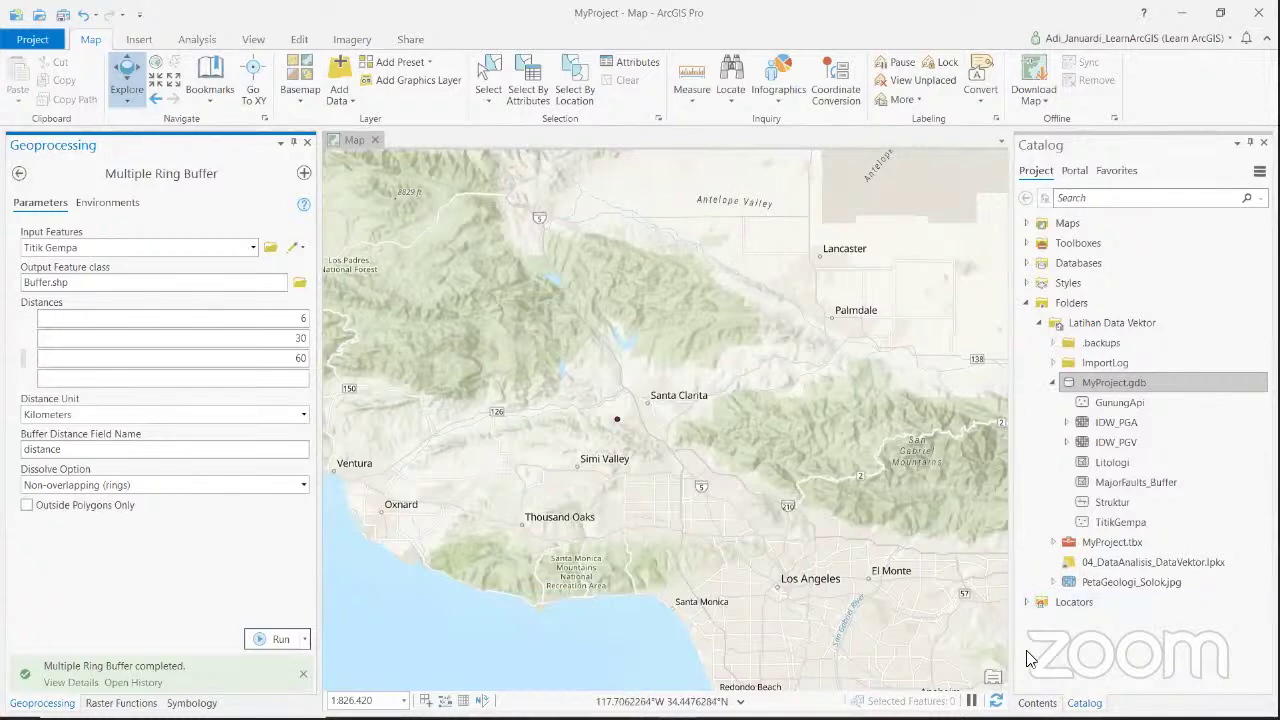
# Look through the map's layer list and turn on the MajorFaults and MajorFaults_Buffer layers.
pyautogui.click(1037, 703)
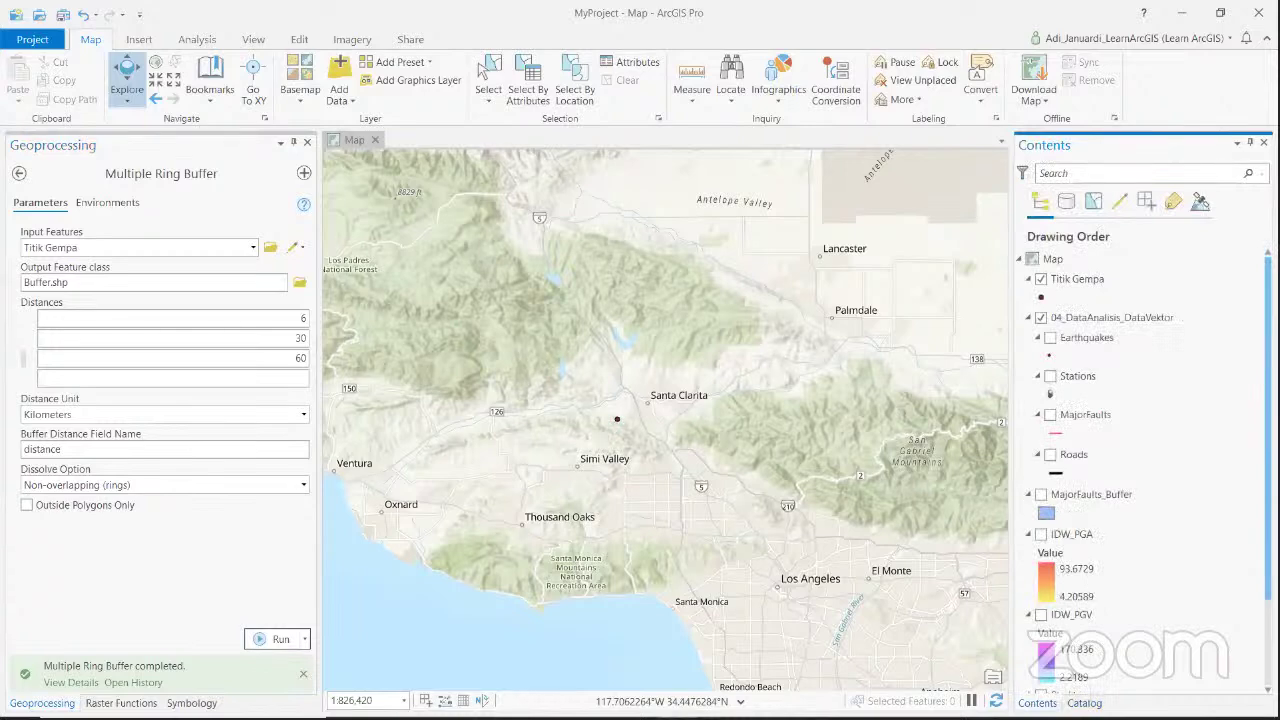
pyautogui.scroll(-3, 1096, 585)
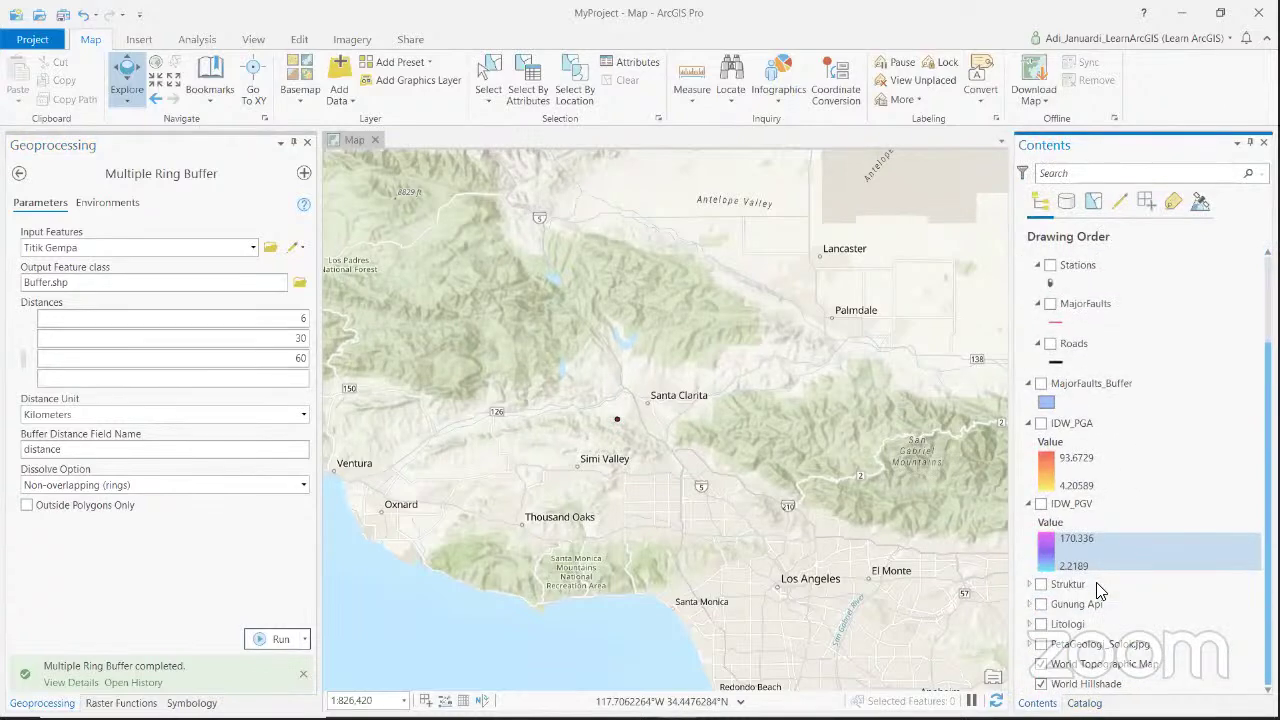
pyautogui.scroll(3, 1100, 584)
pyautogui.scroll(-3, 1100, 584)
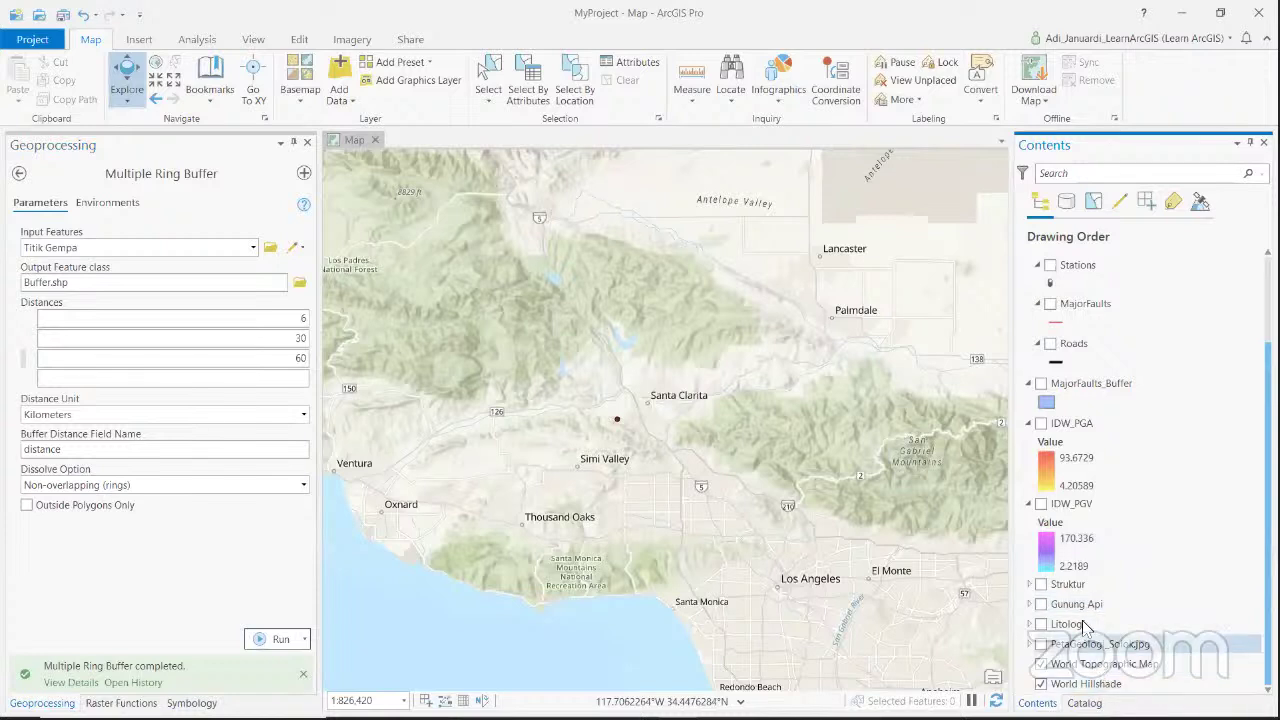
pyautogui.scroll(2, 1130, 560)
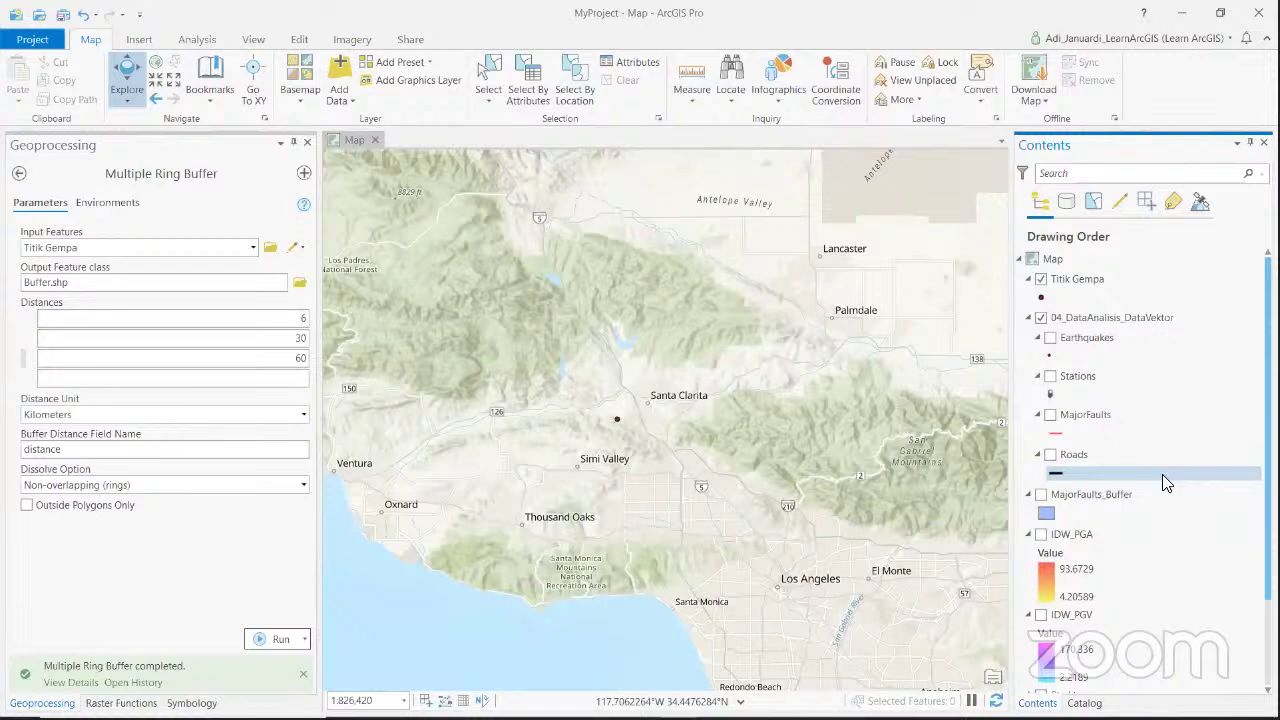
pyautogui.click(1170, 492)
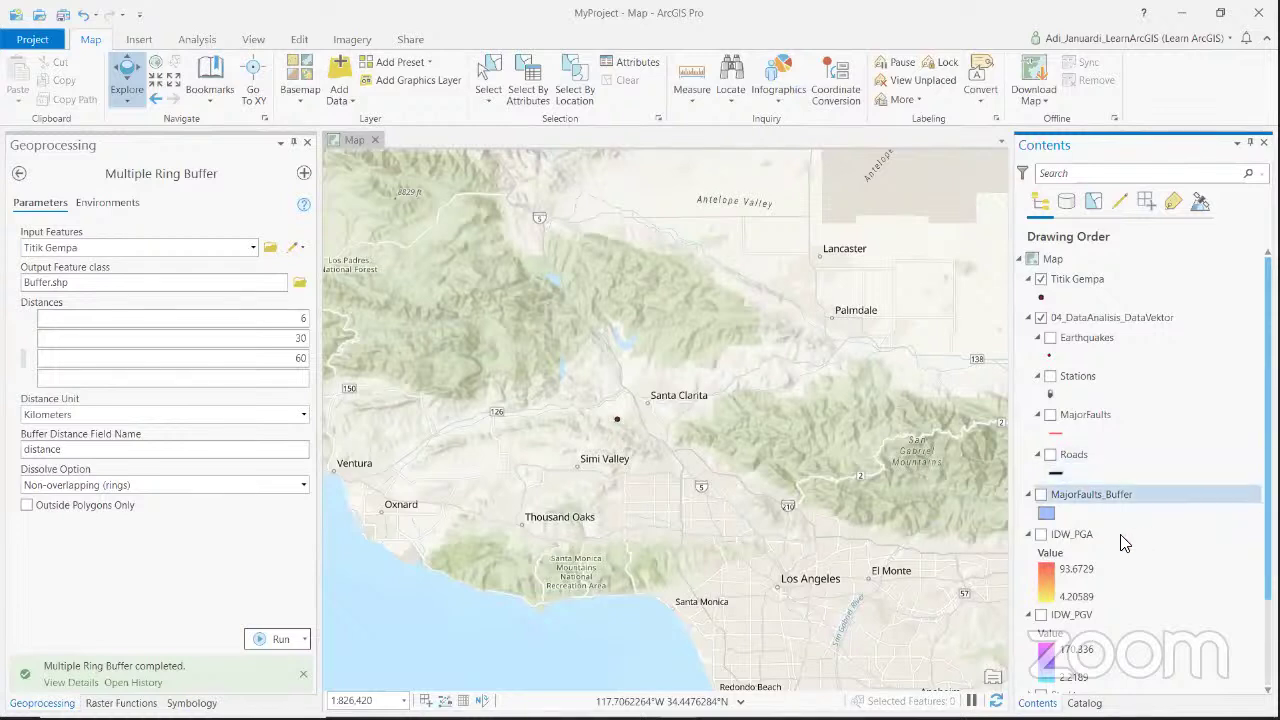
pyautogui.click(1050, 414)
pyautogui.click(1042, 494)
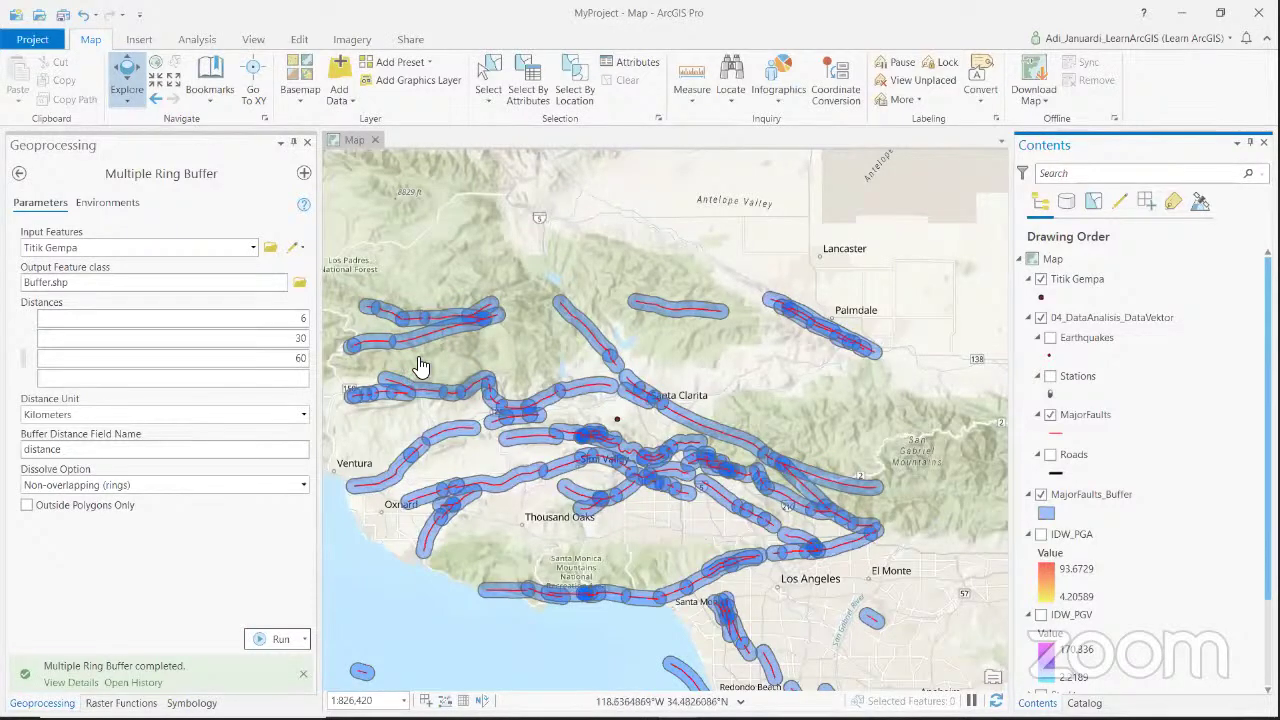
# Review the environment settings of the Multiple Ring Buffer tool, from output coordinates through Z values.
pyautogui.click(104, 202)
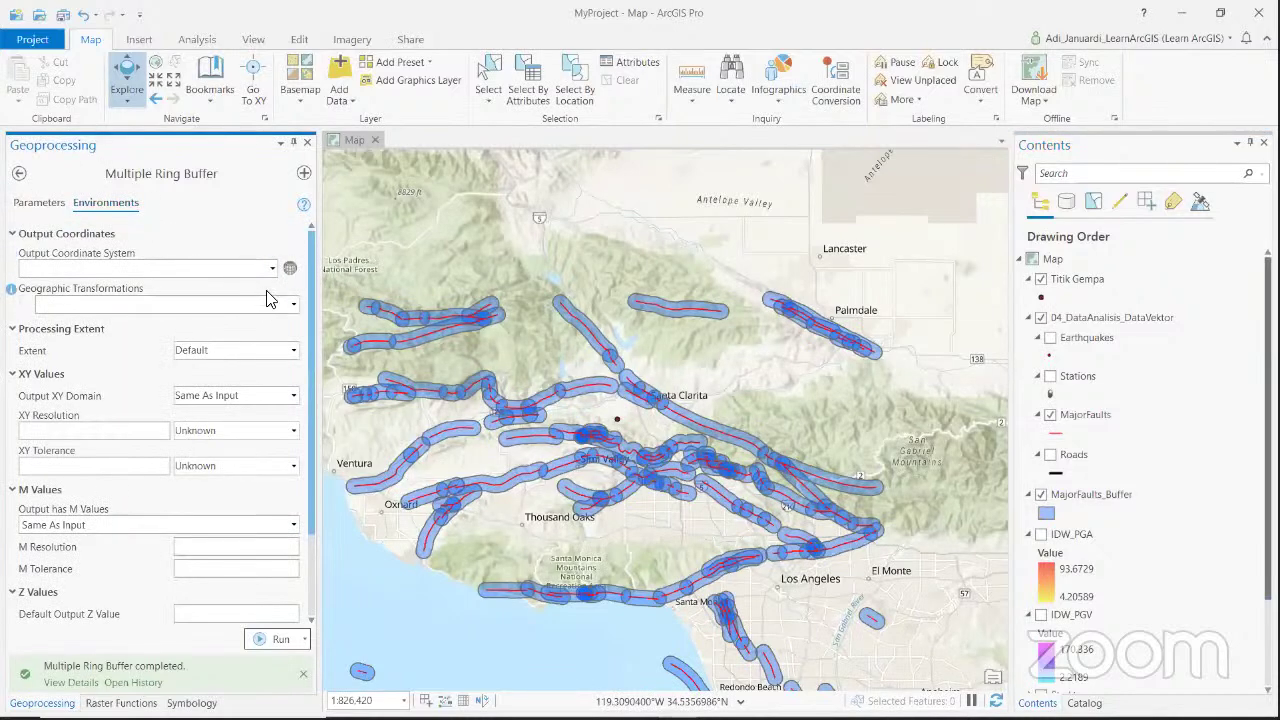
pyautogui.scroll(-3, 268, 298)
pyautogui.scroll(3, 270, 298)
pyautogui.scroll(-3, 293, 333)
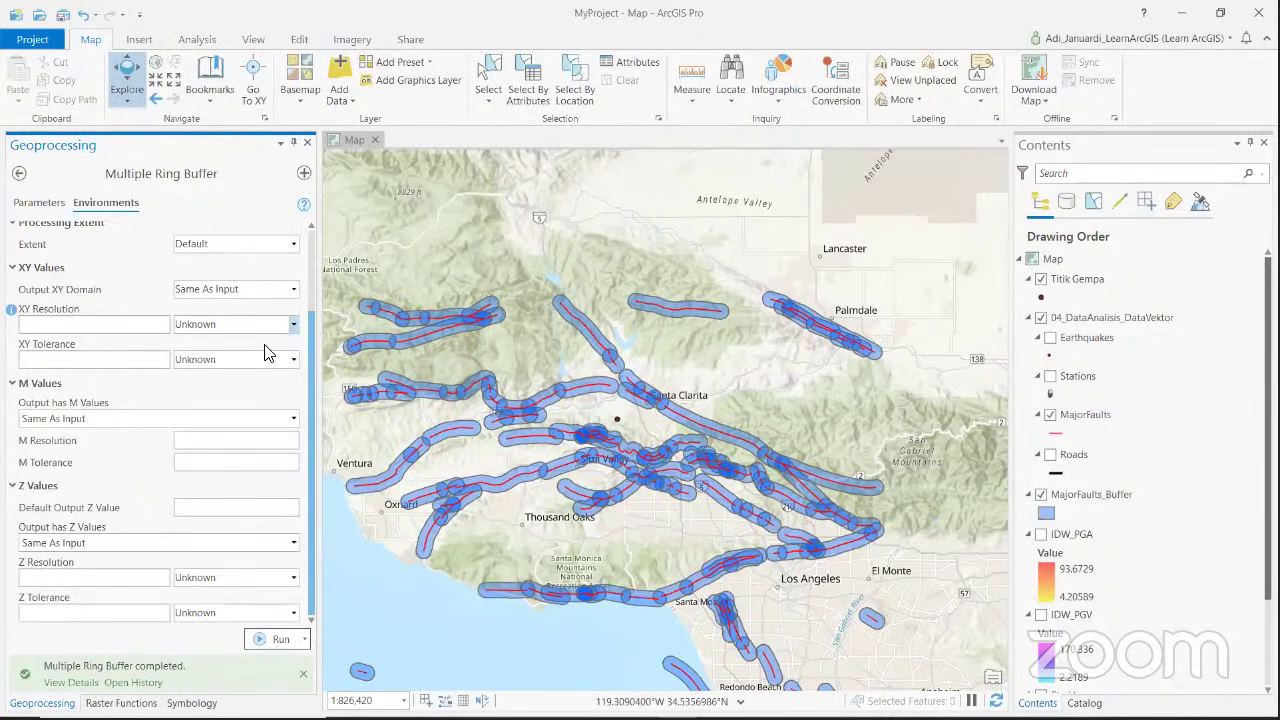
# Switch to the other MyProject window showing the Gulf of Tomini and turn on its Band Arithmetic multispectral layer.
pyautogui.scroll(3, 265, 408)
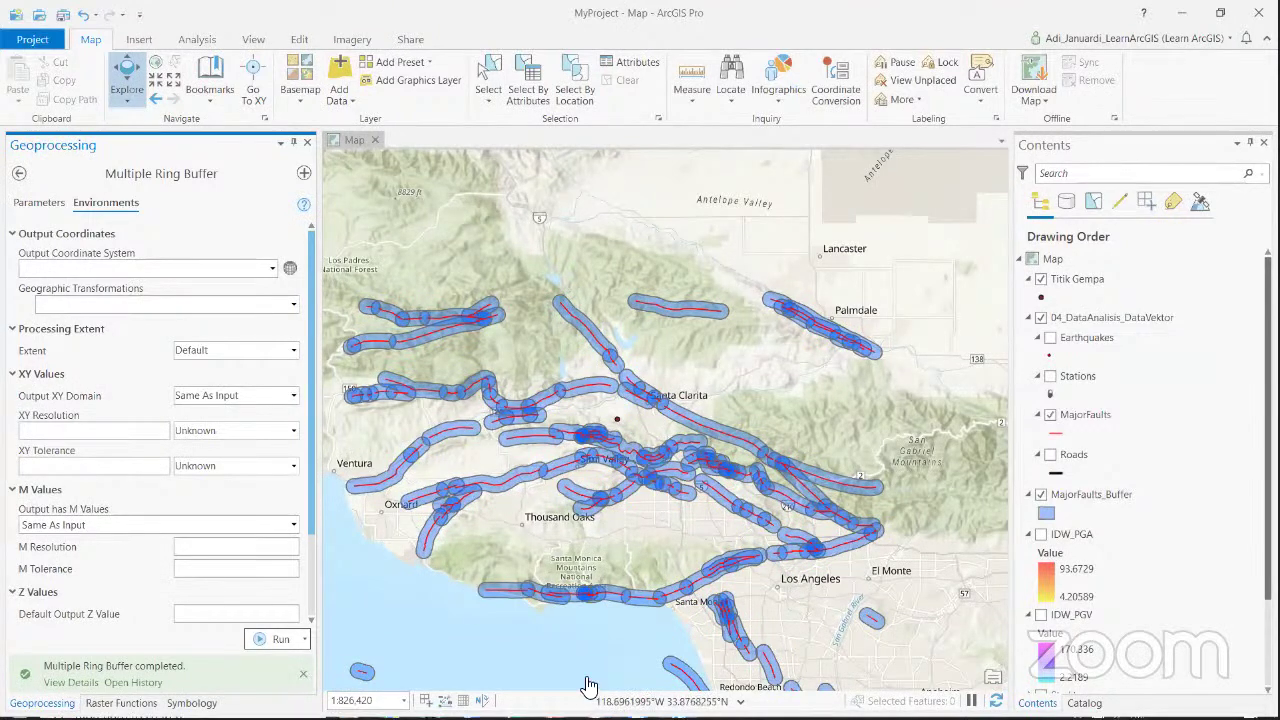
pyautogui.press('super')
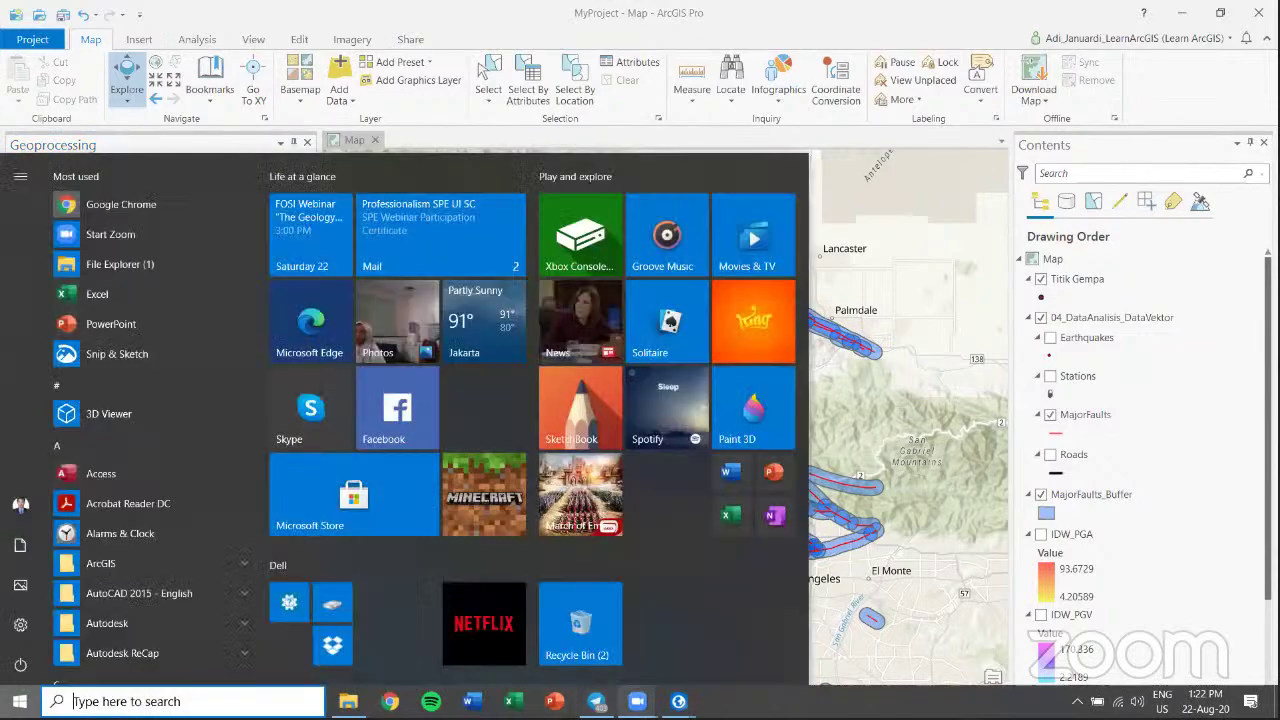
pyautogui.moveTo(679, 701)
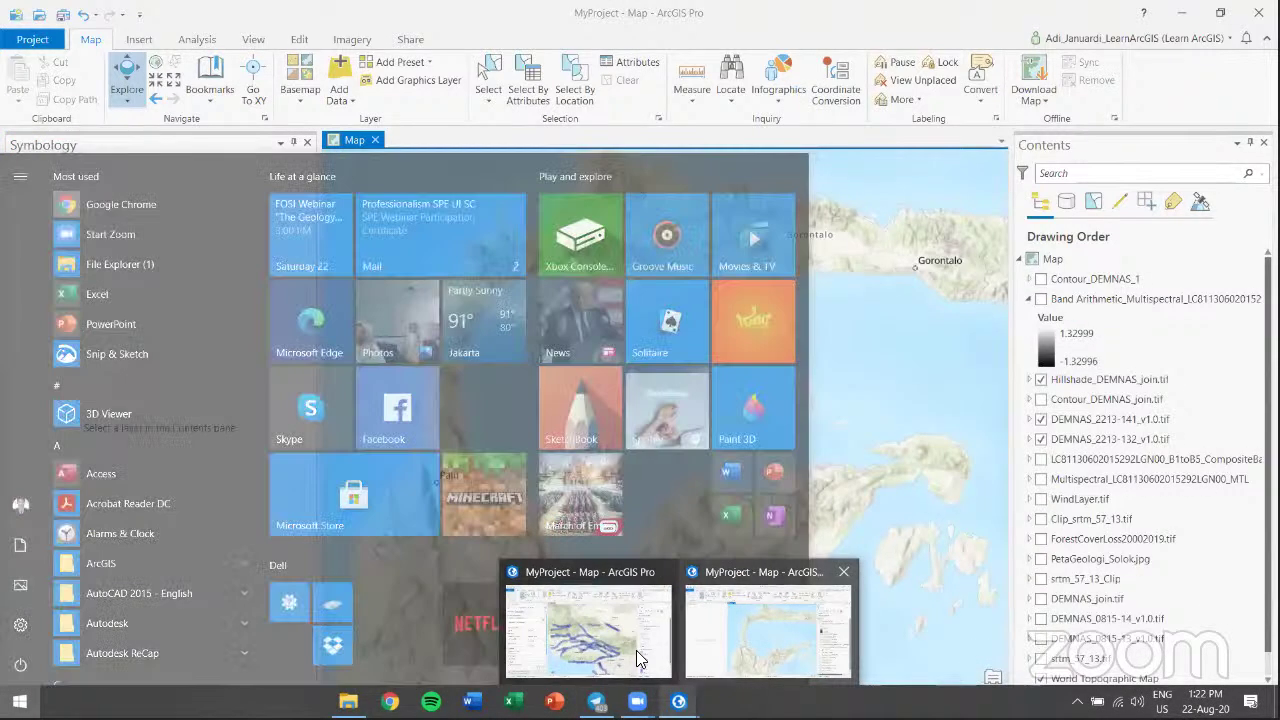
pyautogui.click(766, 568)
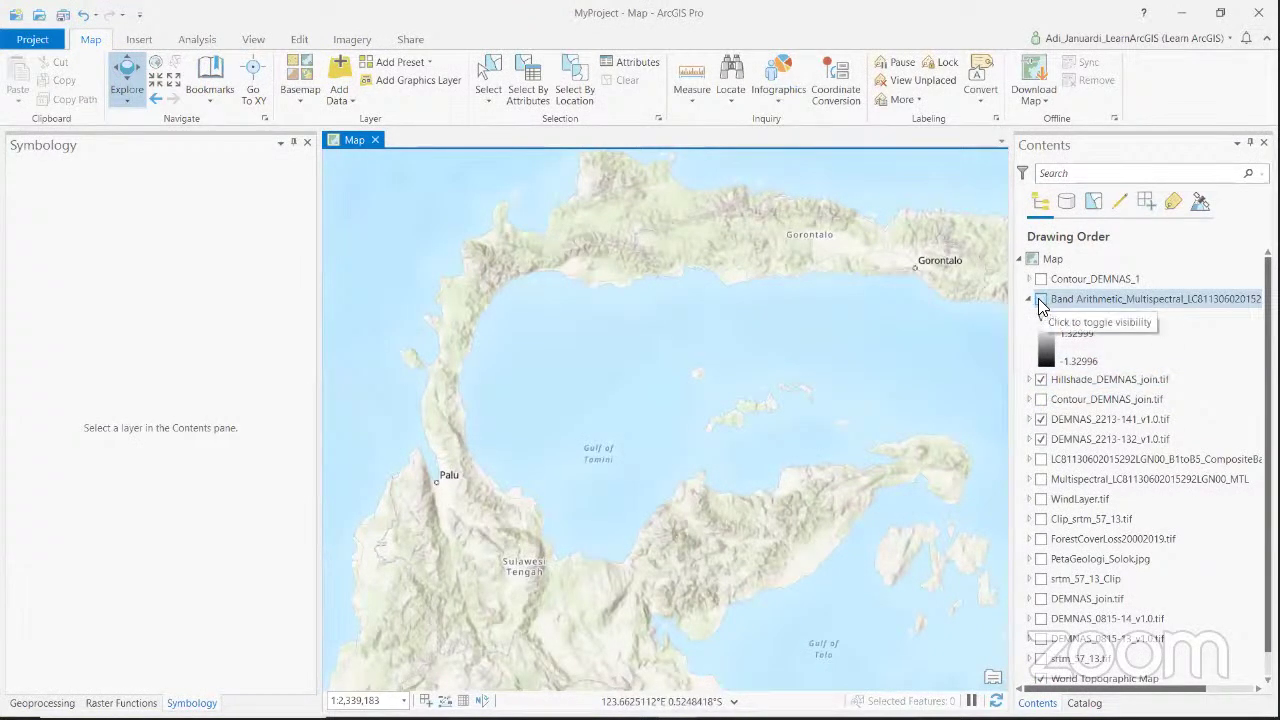
pyautogui.click(1040, 302)
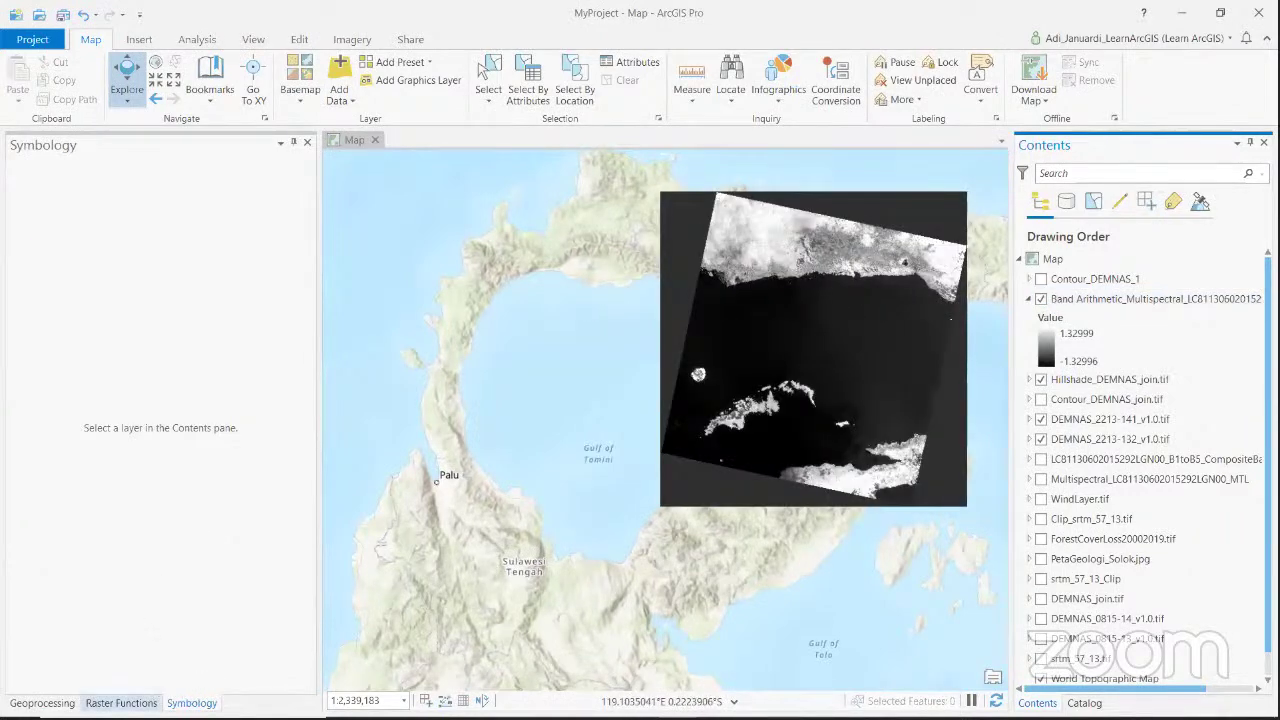
# Search the raster functions for remap and open the Remap function's parameters.
pyautogui.click(121, 703)
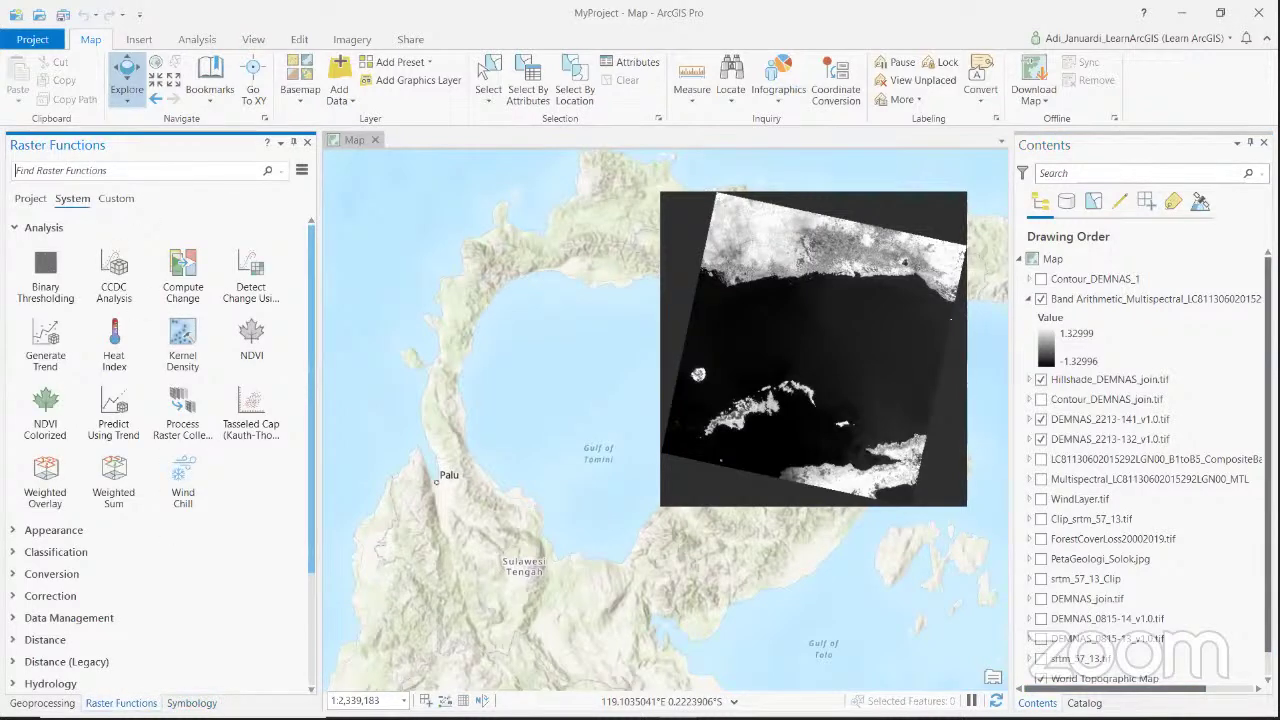
pyautogui.write('ra')
pyautogui.write('map')
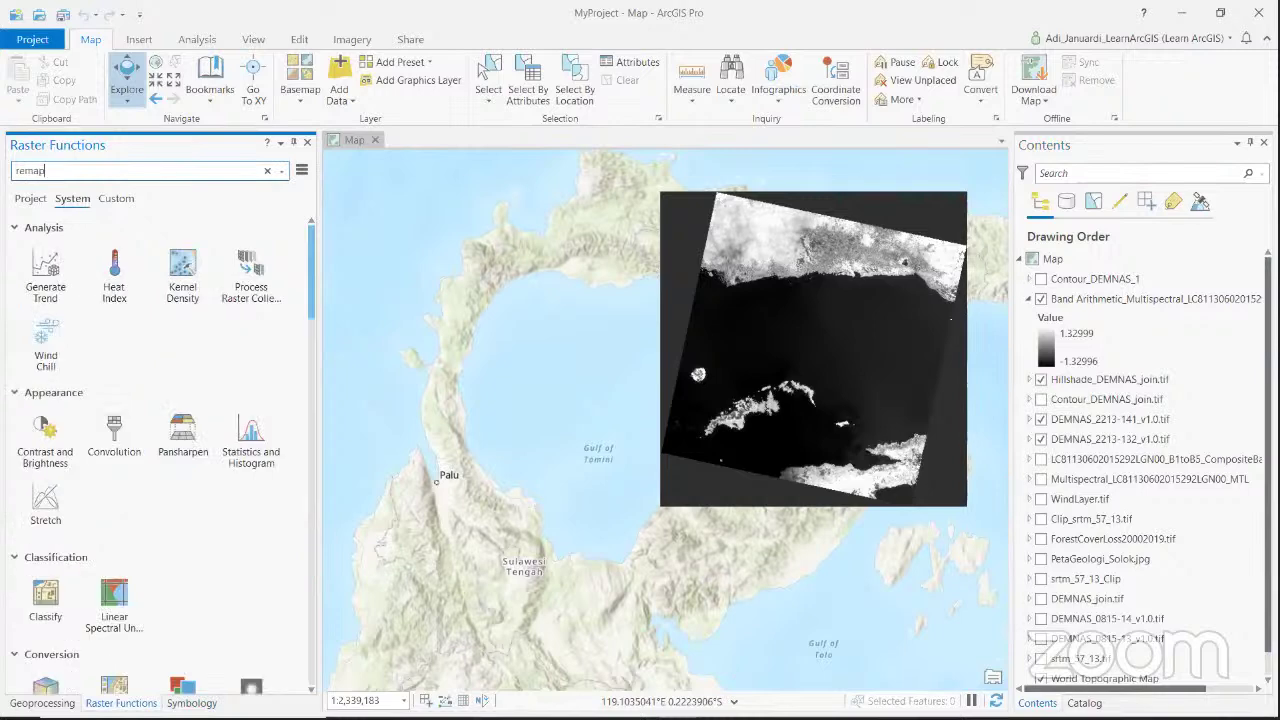
pyautogui.click(146, 283)
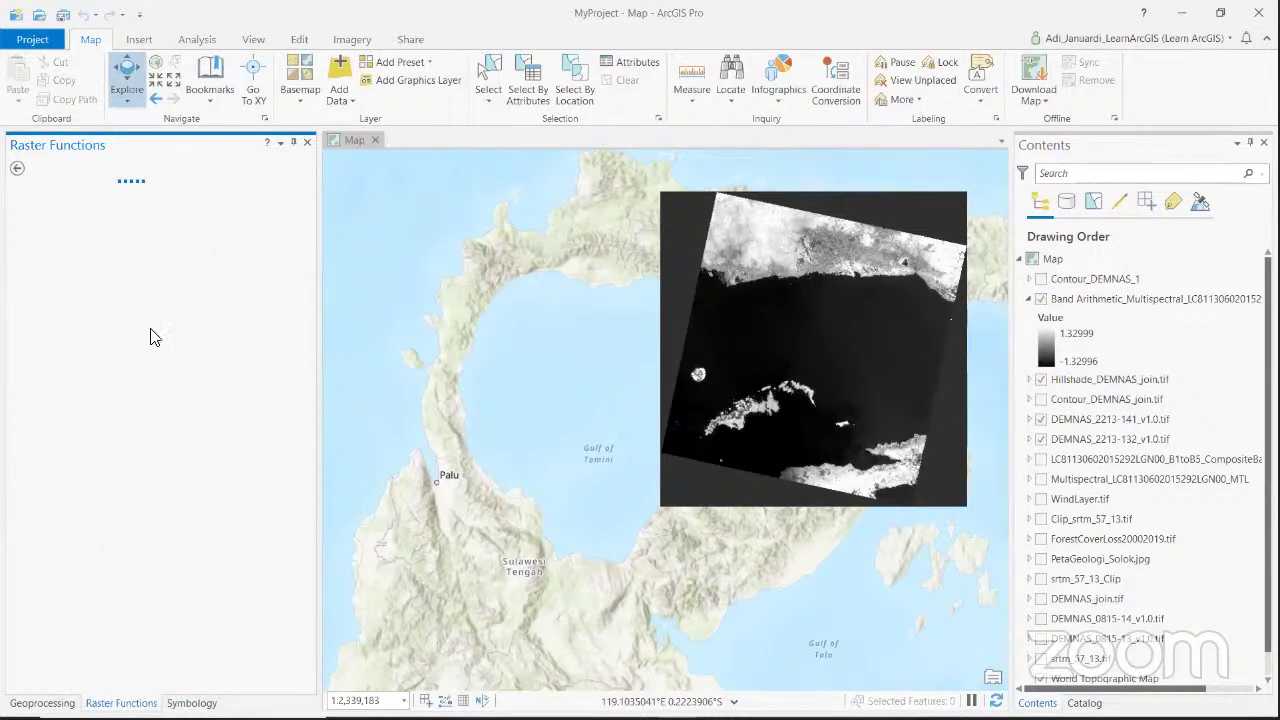
pyautogui.click(60, 342)
pyautogui.click(128, 346)
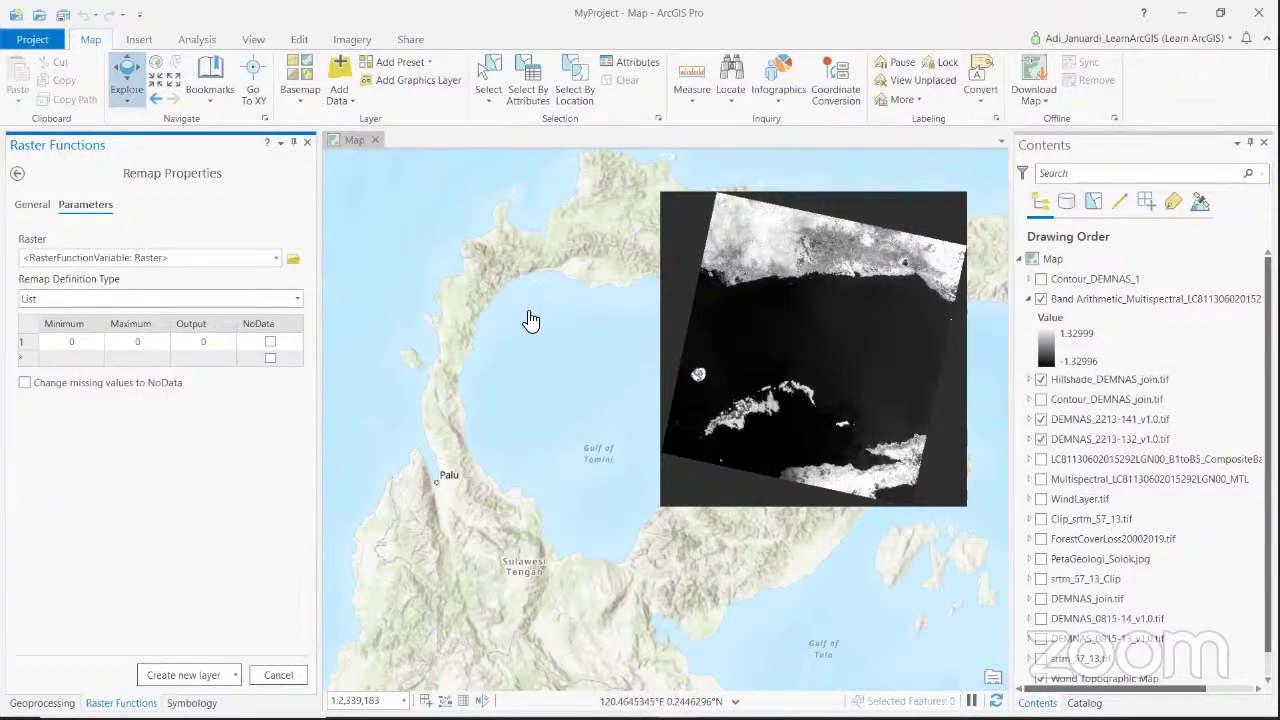
# Set the Band Arithmetic multispectral layer as the input raster and keep the remap definition type as List.
pyautogui.click(276, 262)
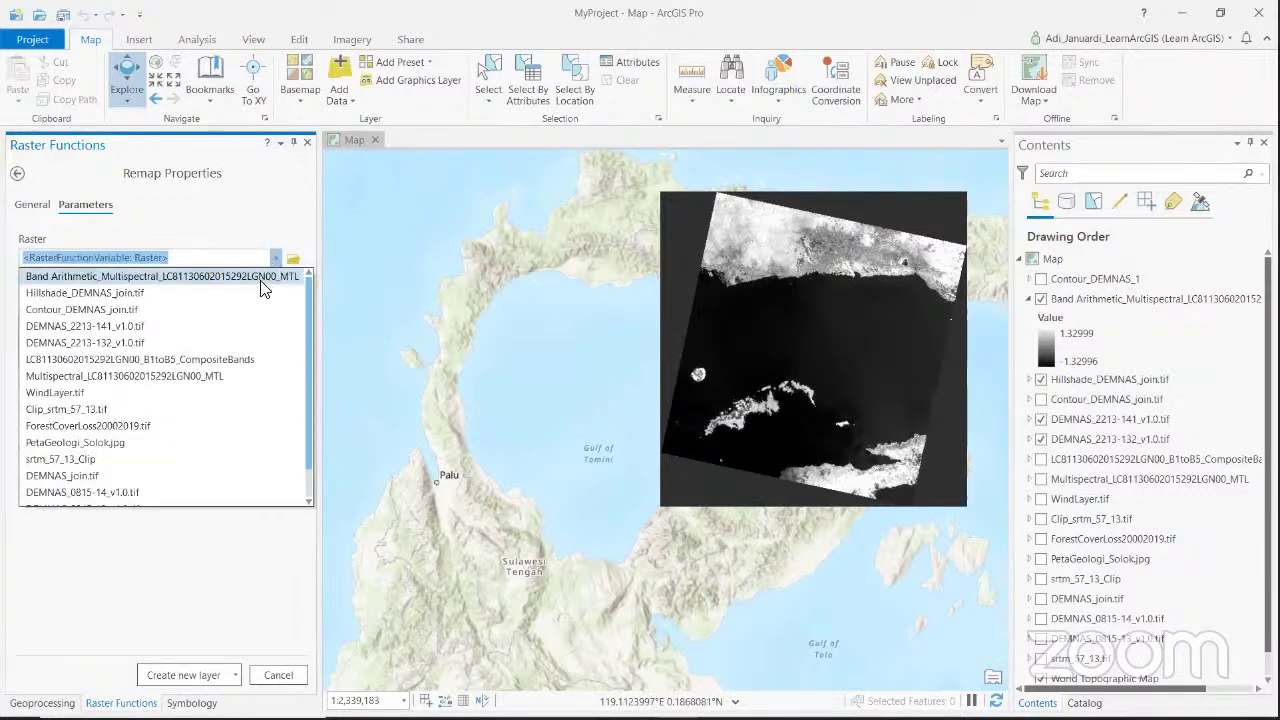
pyautogui.click(262, 286)
pyautogui.click(276, 302)
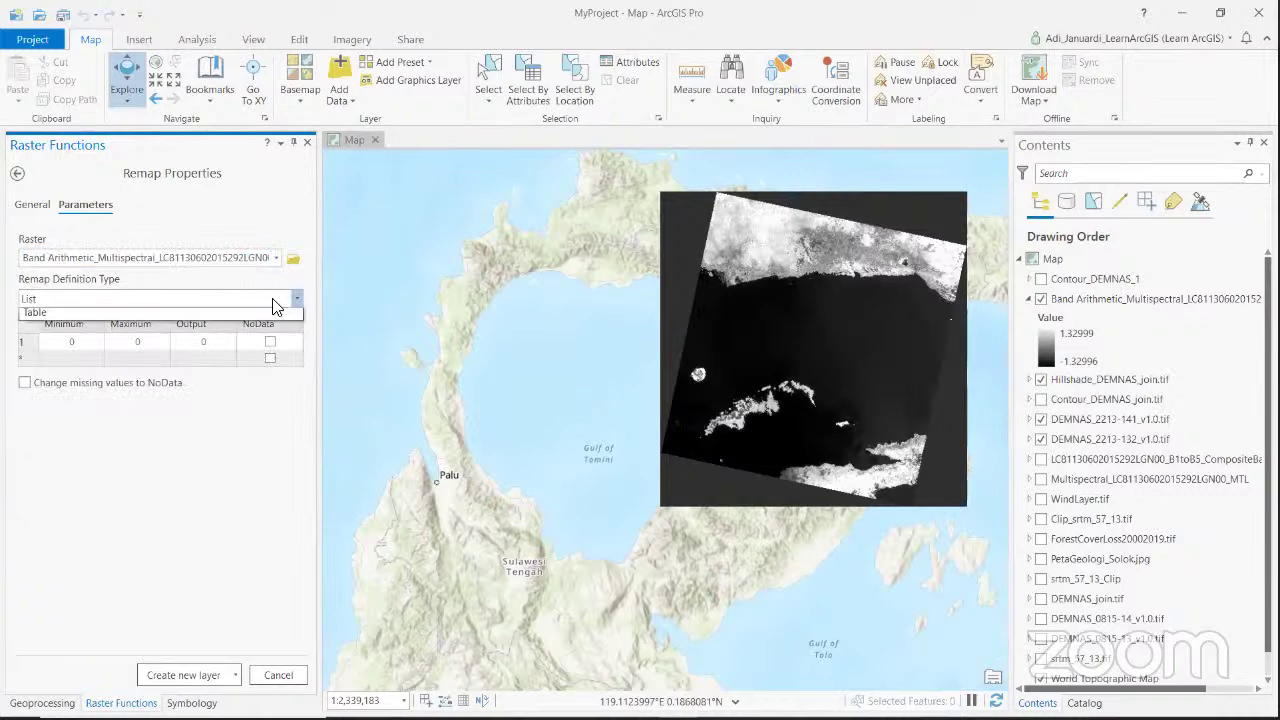
pyautogui.click(236, 312)
# Set the first remap range to a minimum of -1.4 and a maximum of -0.7.
pyautogui.click(88, 346)
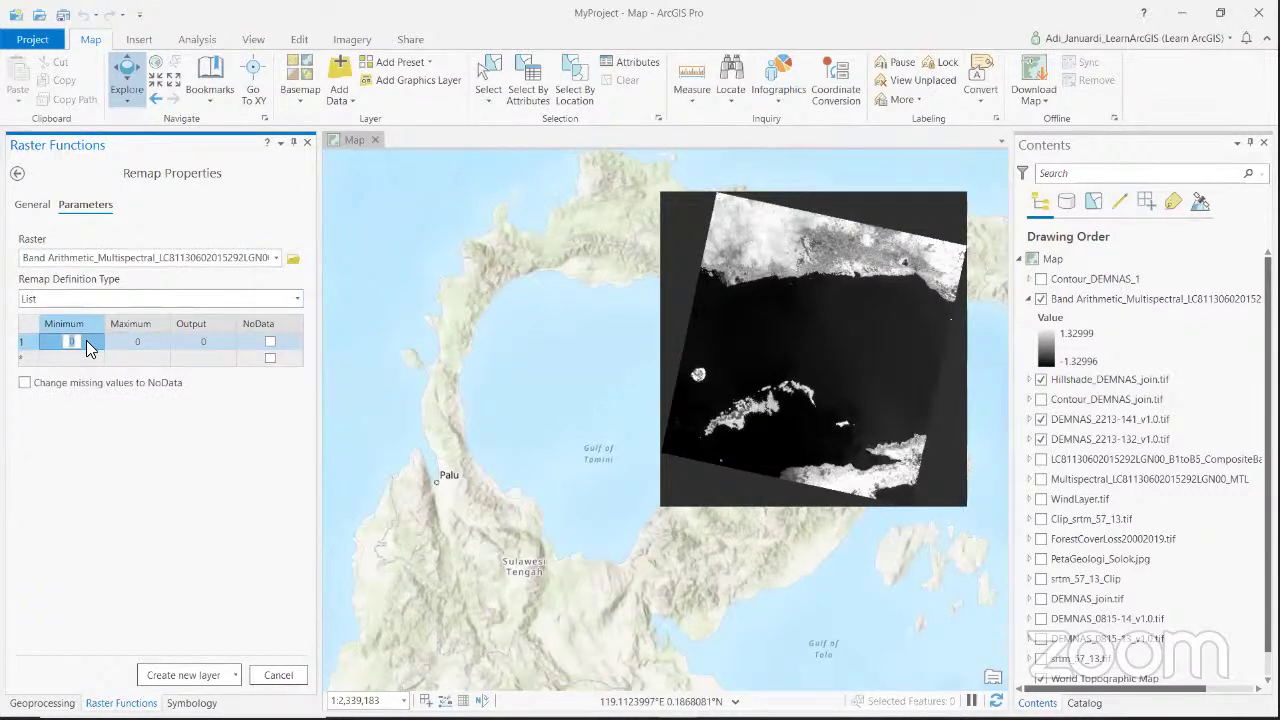
pyautogui.press('BackSpace')
pyautogui.write('-1.4')
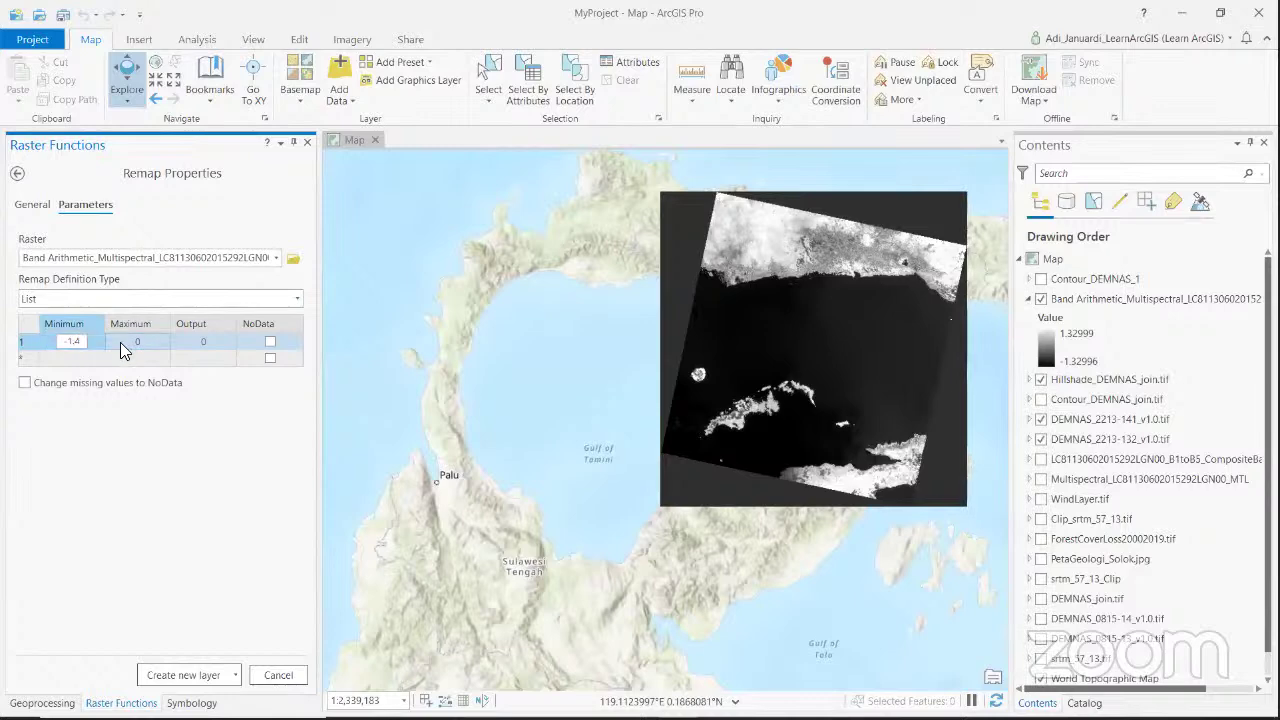
pyautogui.click(123, 349)
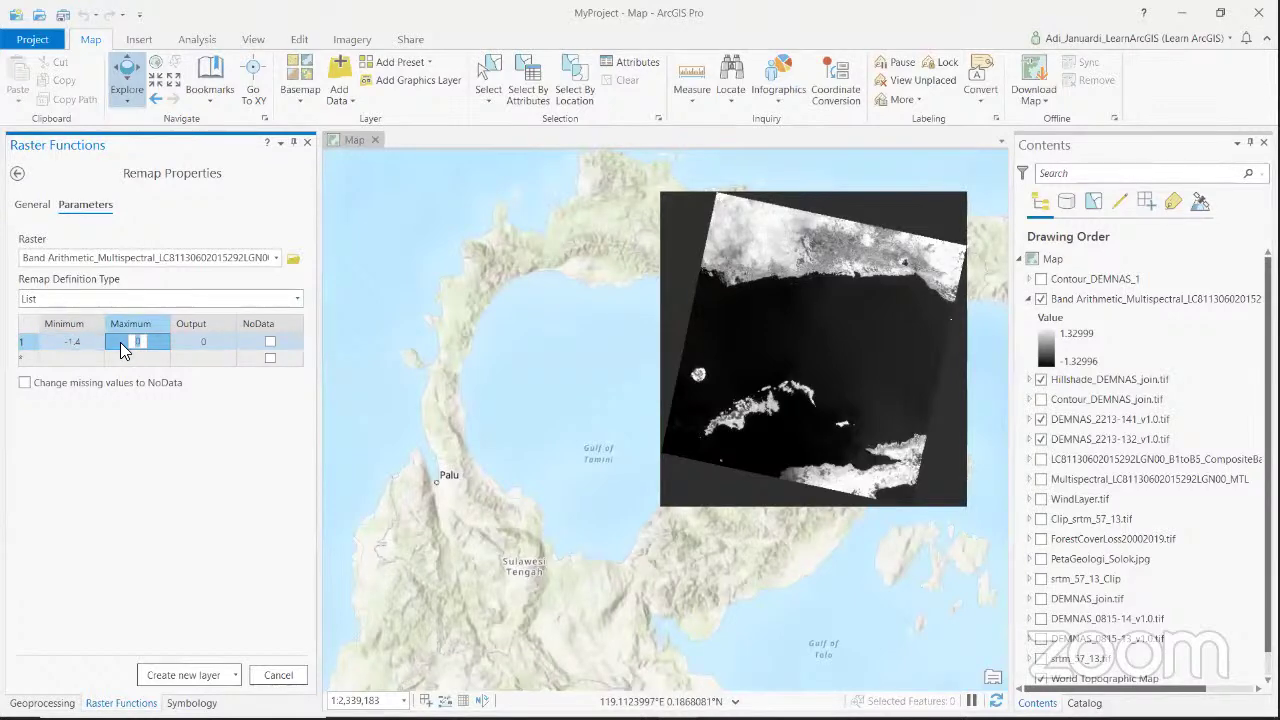
pyautogui.press('BackSpace')
pyautogui.write('-0.7')
# Add a second remap range from -0.7 to 0.
pyautogui.click(75, 362)
pyautogui.click(74, 360)
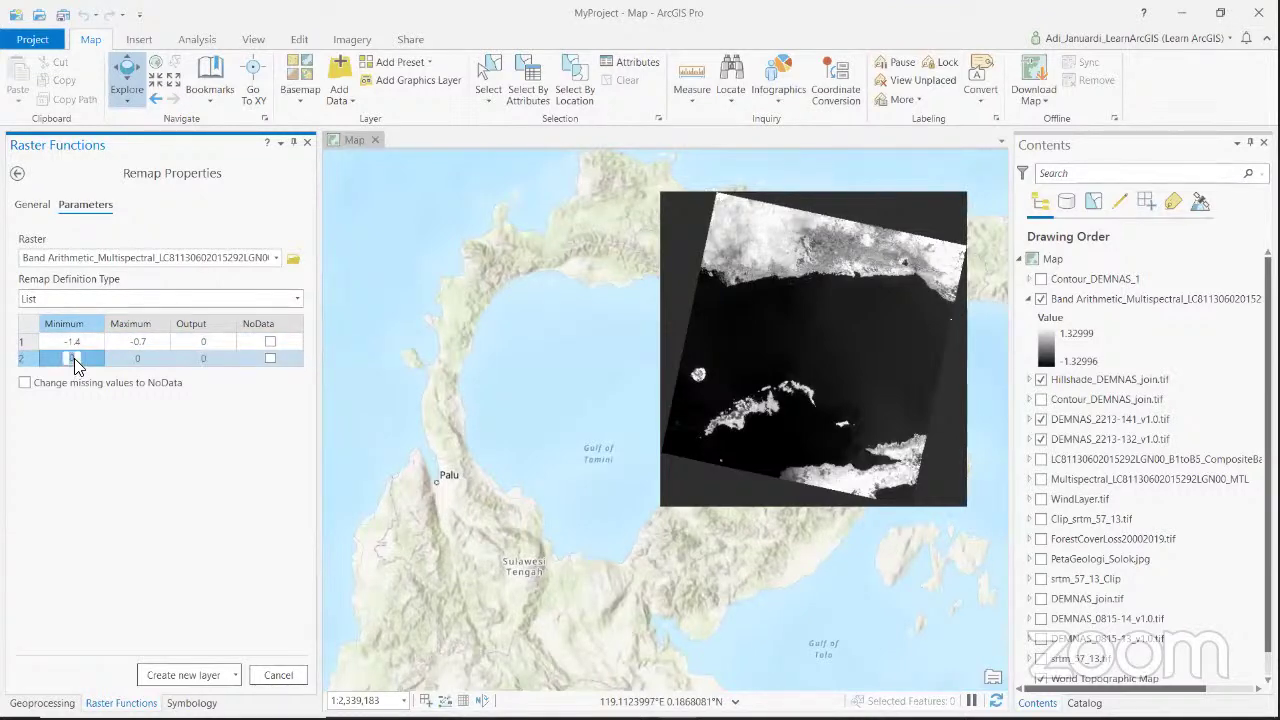
pyautogui.write('-0.7')
pyautogui.click(148, 362)
pyautogui.write('0')
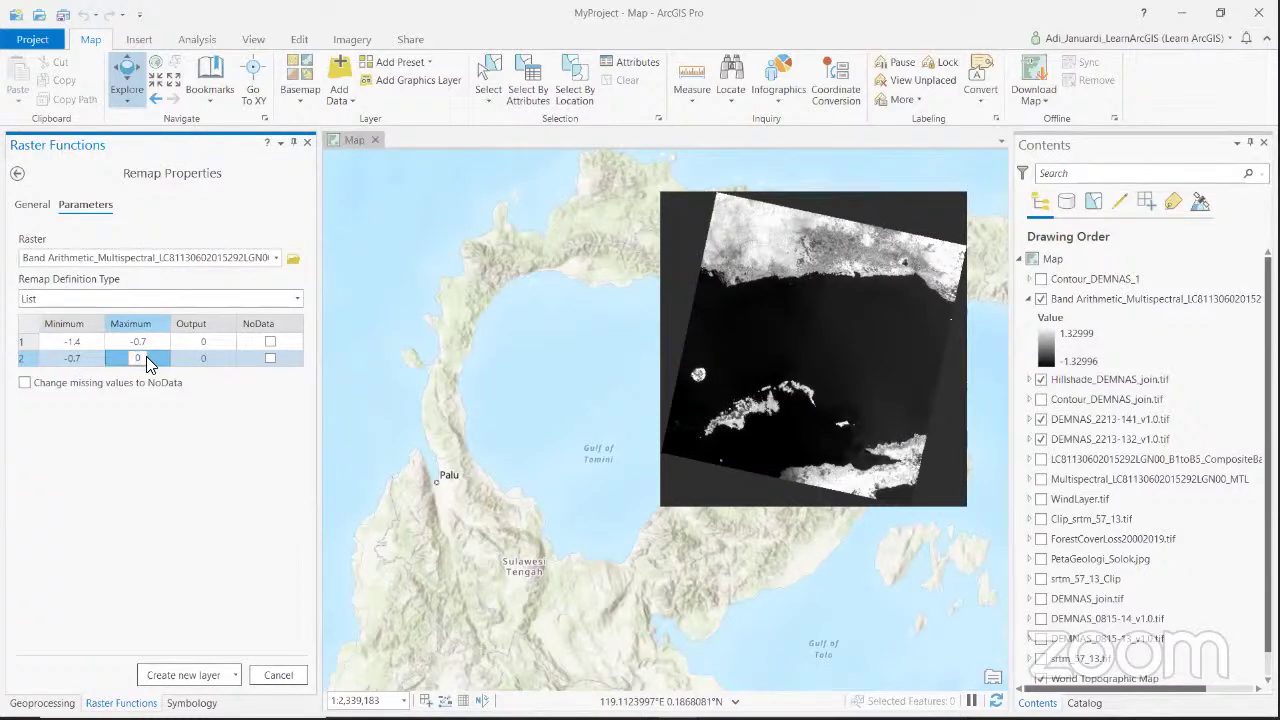
pyautogui.press('Return')
# Add a third remap range from 0 to 0.7.
pyautogui.click(82, 376)
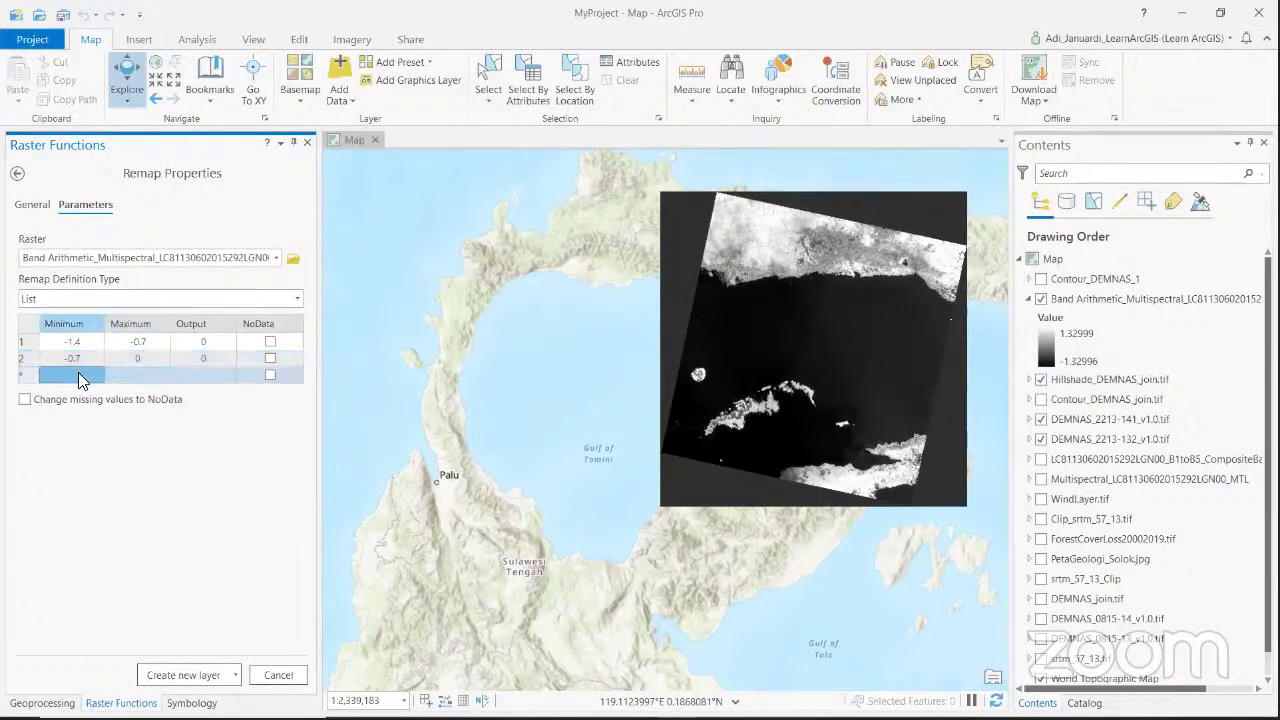
pyautogui.click(132, 375)
pyautogui.write('-0.7')
pyautogui.press('Return')
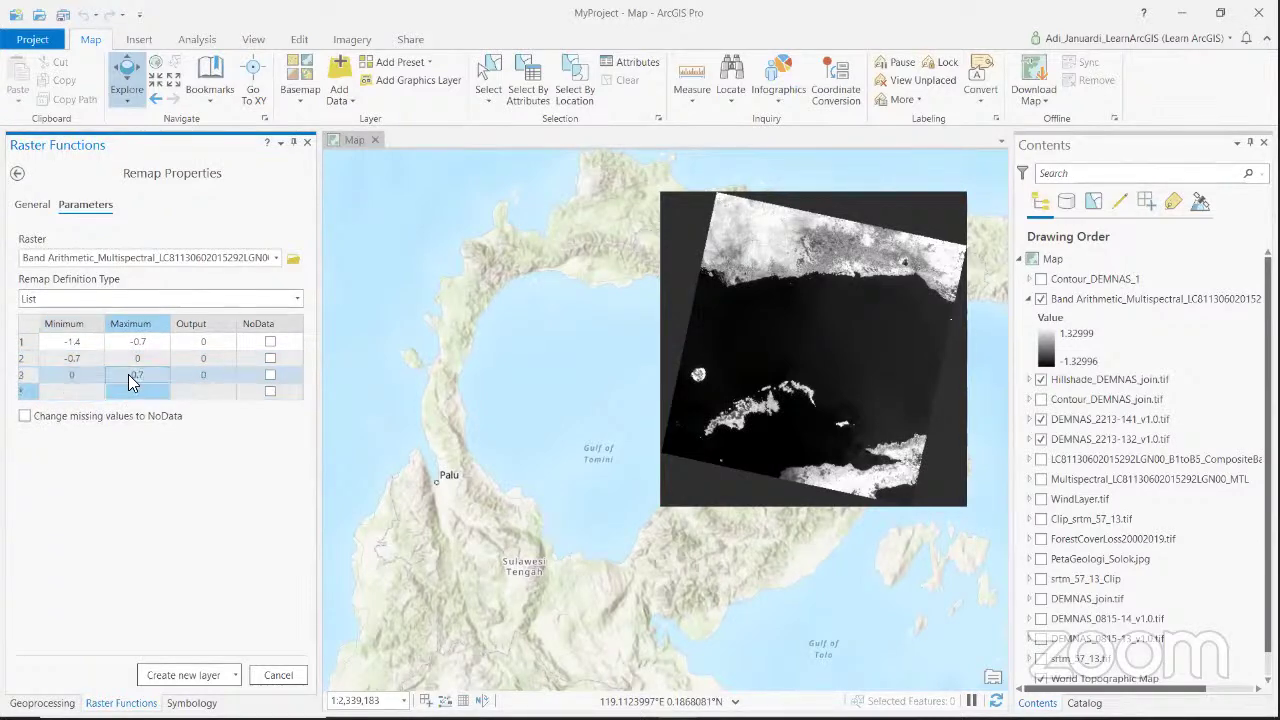
# Add a fourth remap range from 0.7 to 1.4.
pyautogui.click(82, 393)
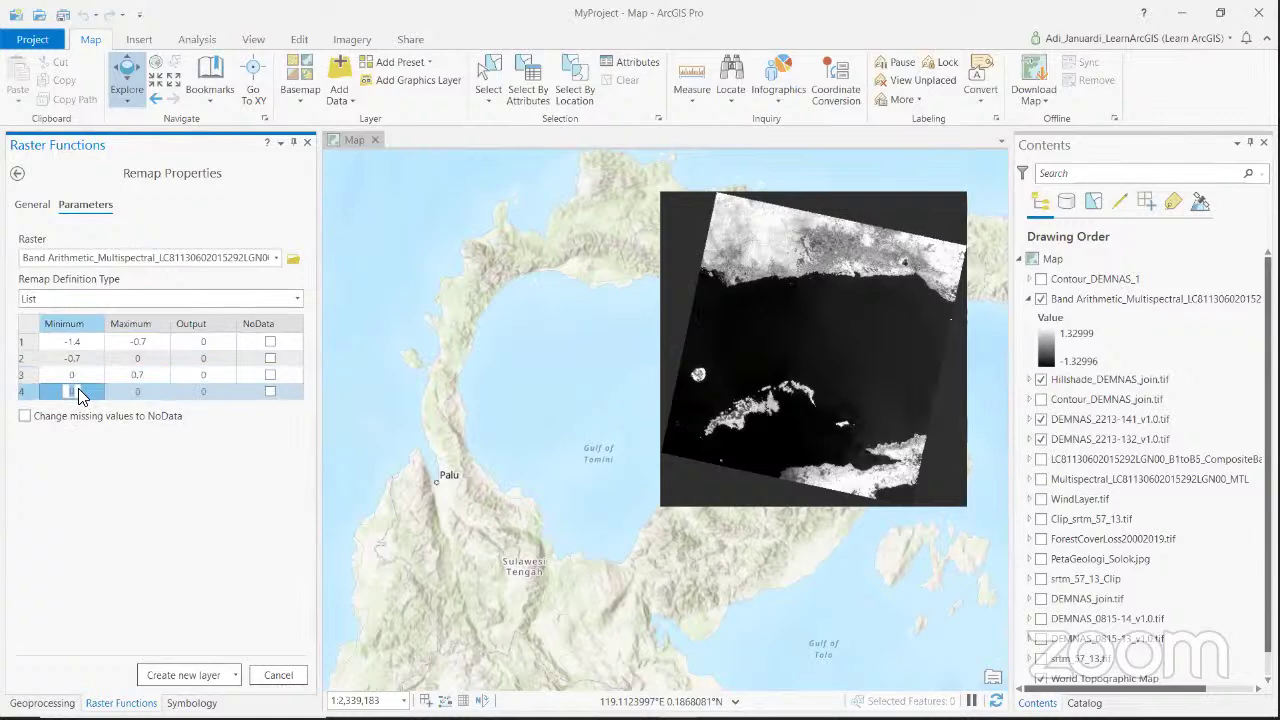
pyautogui.write('0.7')
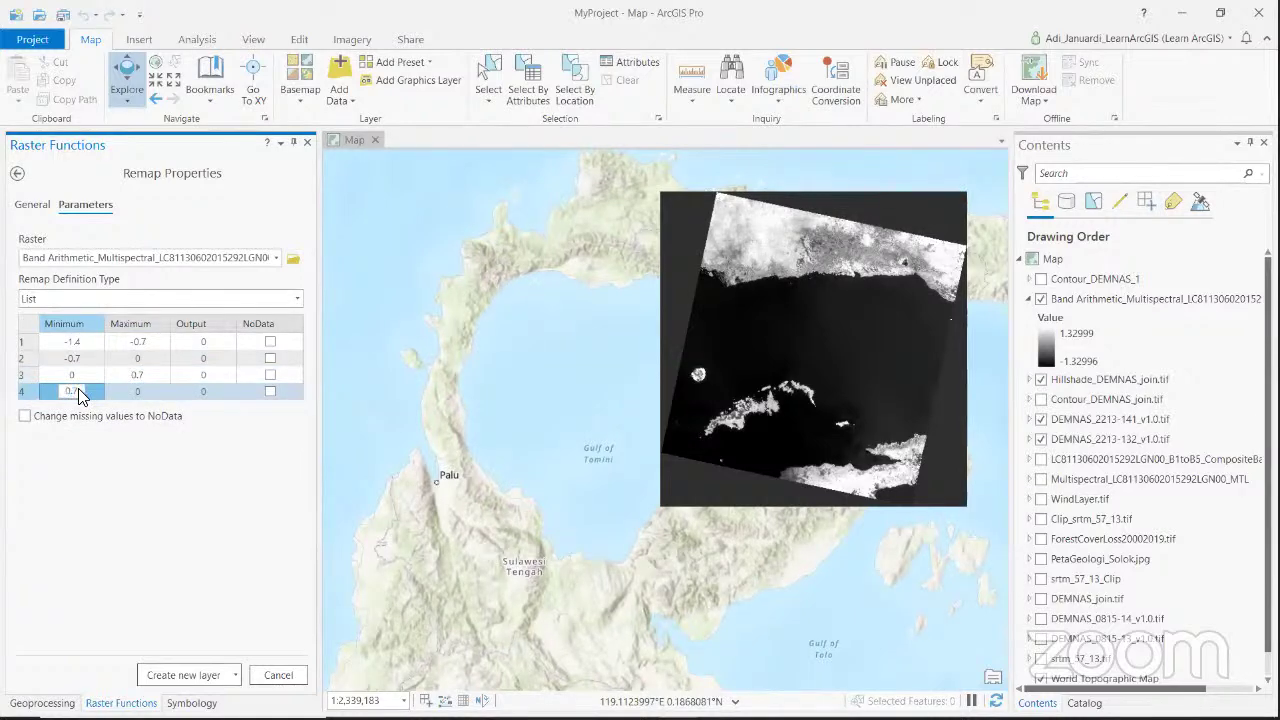
pyautogui.click(143, 393)
pyautogui.write('1')
pyautogui.press('Return')
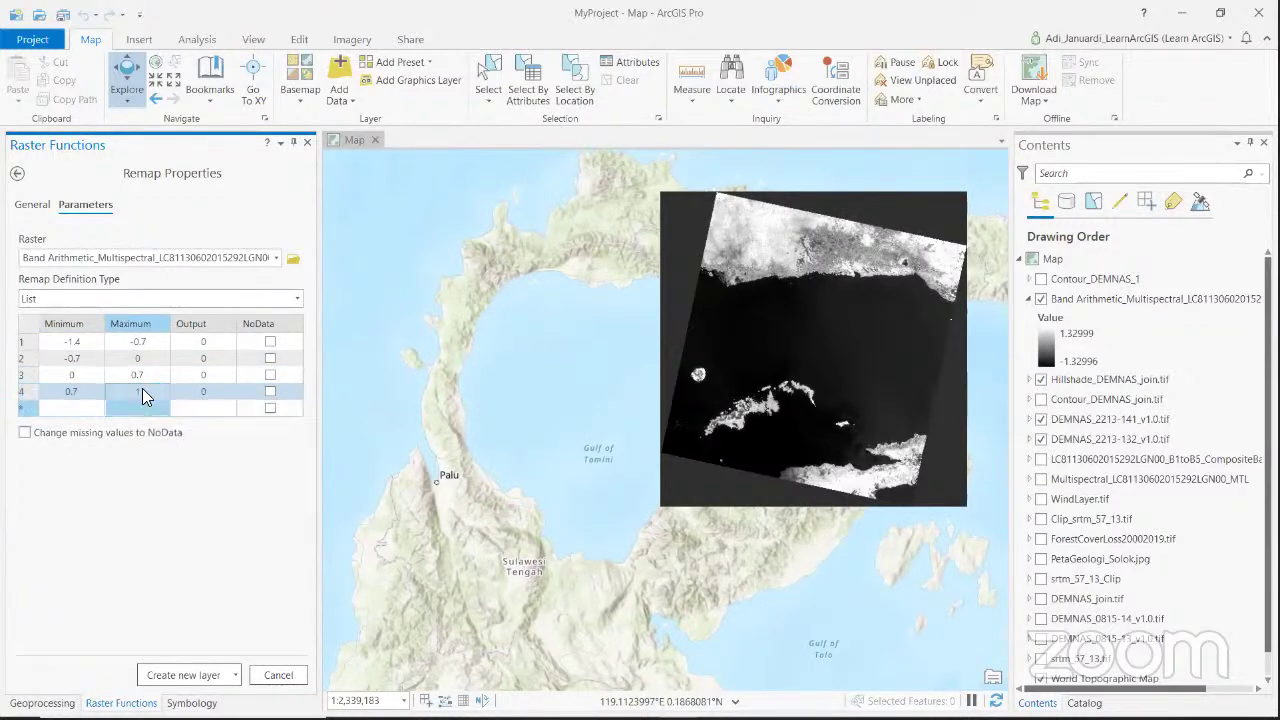
pyautogui.click(150, 390)
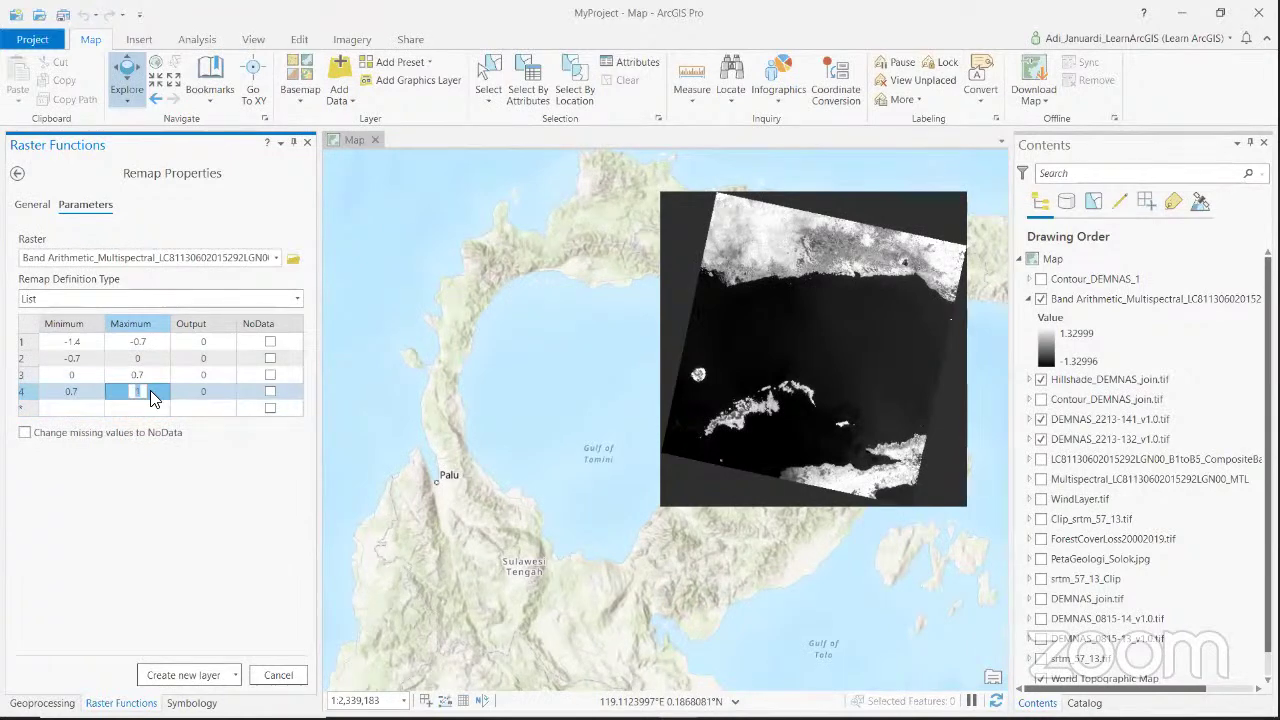
pyautogui.write('1.4')
# Assign output values 1, 2, 3 and 4 to the four ranges in order and create the remapped layer.
pyautogui.click(205, 342)
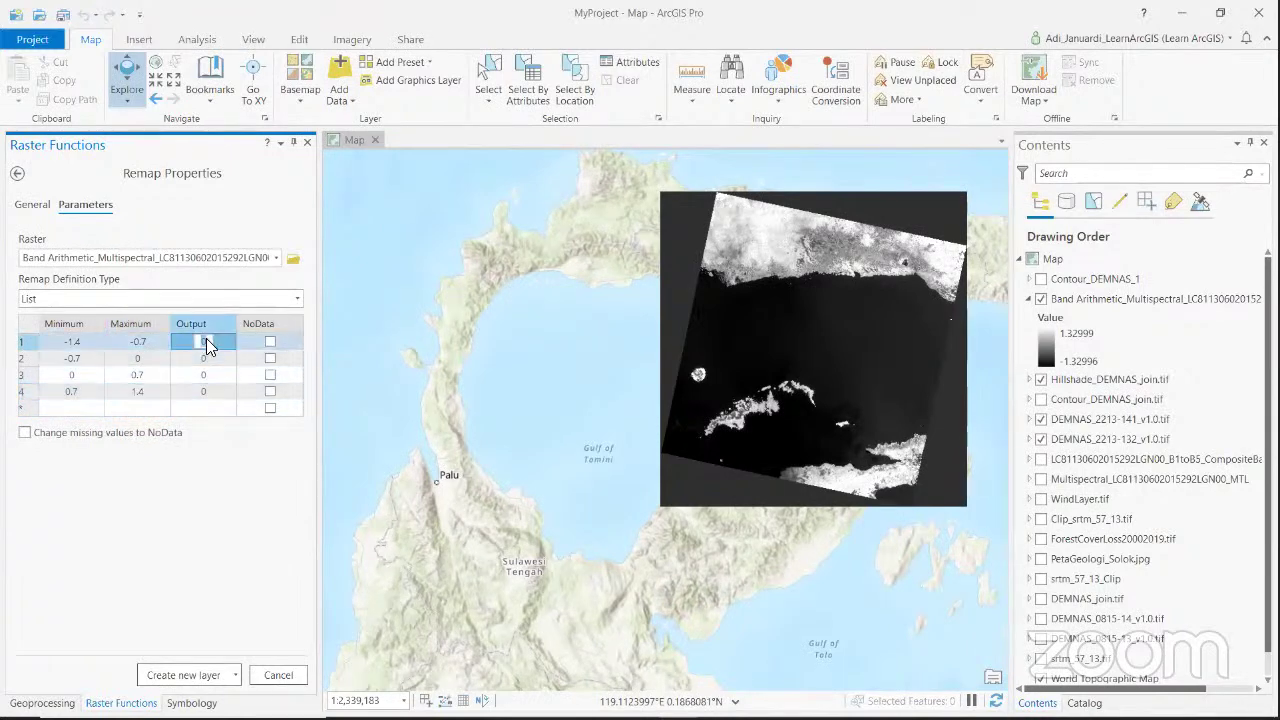
pyautogui.click(207, 345)
pyautogui.write('1')
pyautogui.press('Return')
pyautogui.write('2')
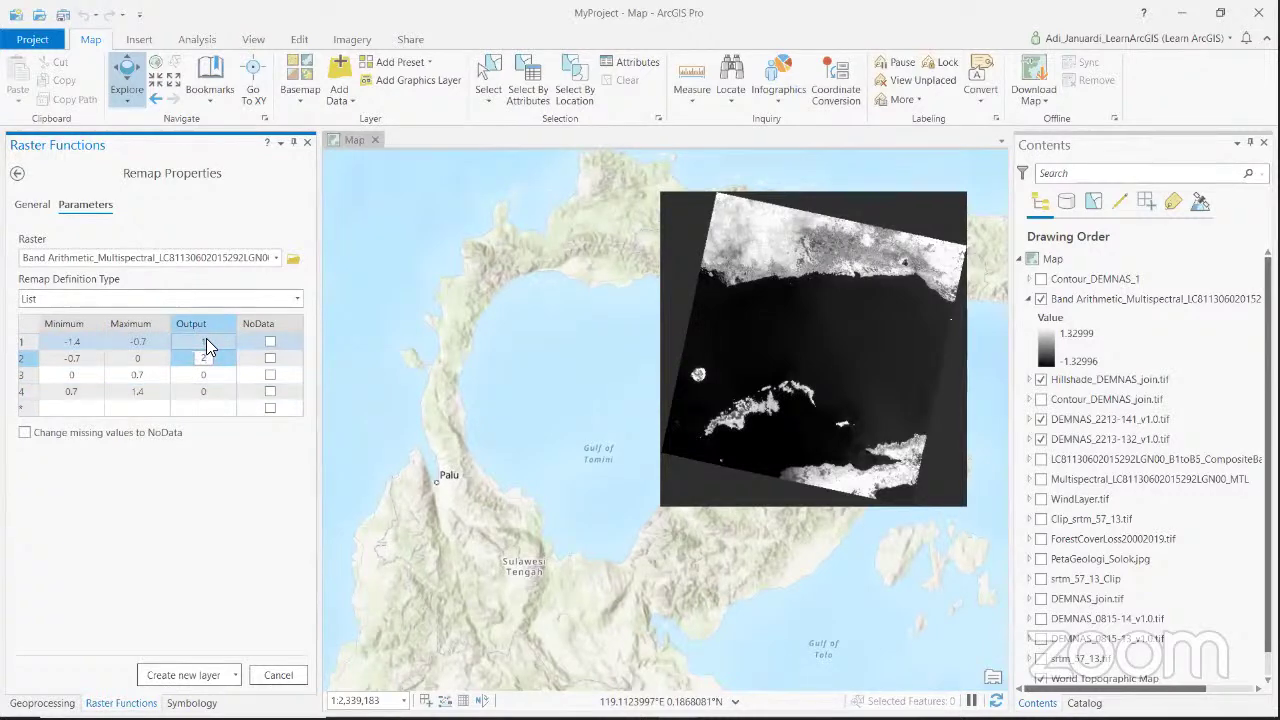
pyautogui.press('Return')
pyautogui.write('3')
pyautogui.press('Return')
pyautogui.write('4')
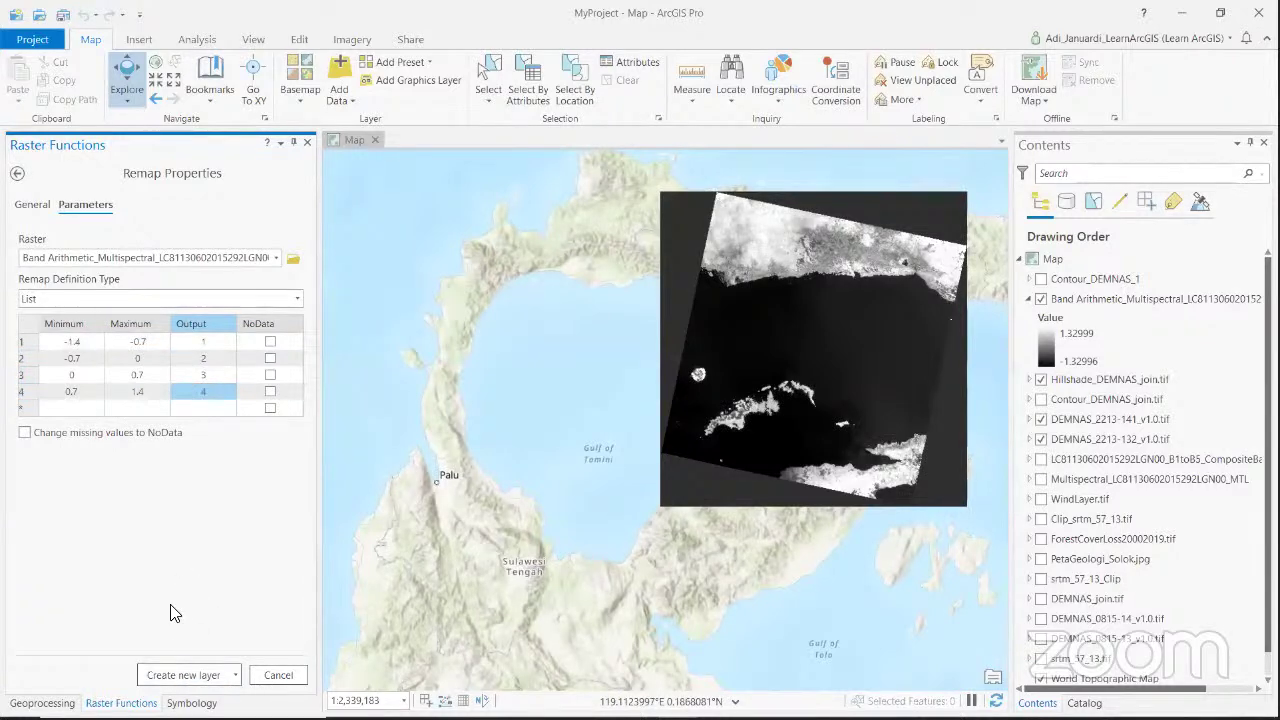
pyautogui.click(174, 674)
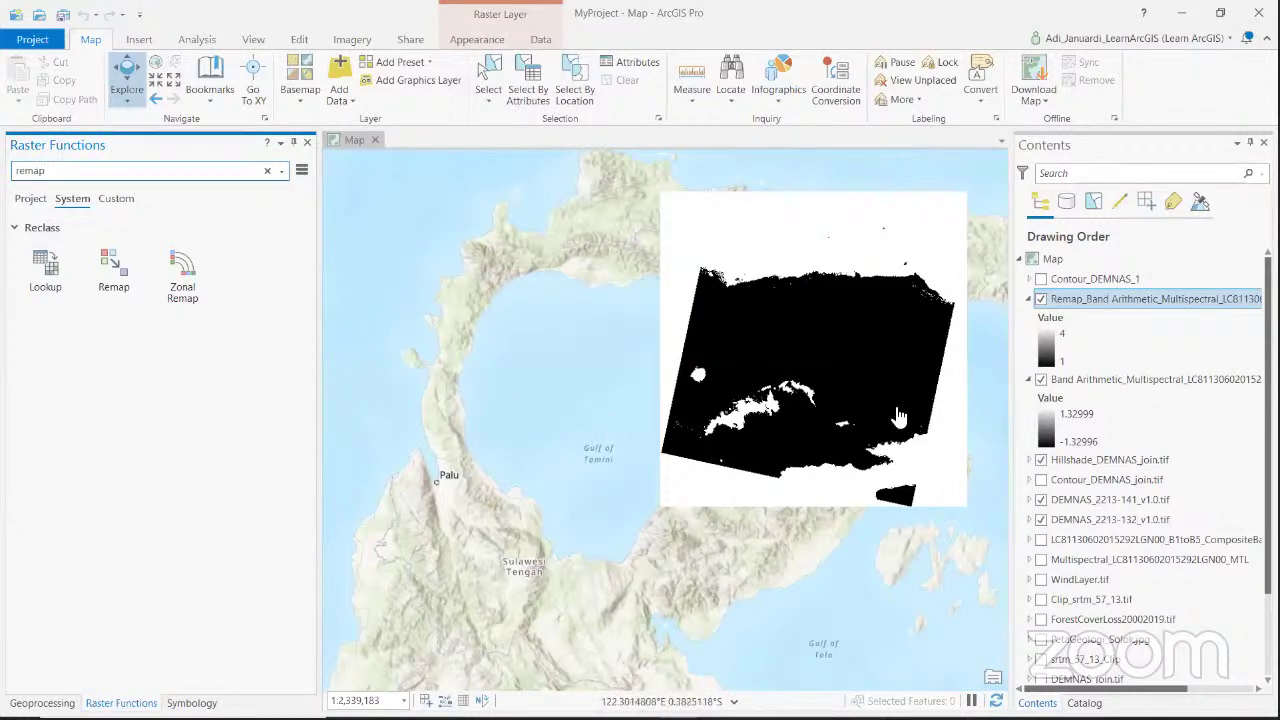
# Change the remapped layer's primary symbology to Classify and go through its first three classes.
pyautogui.rightClick(1092, 302)
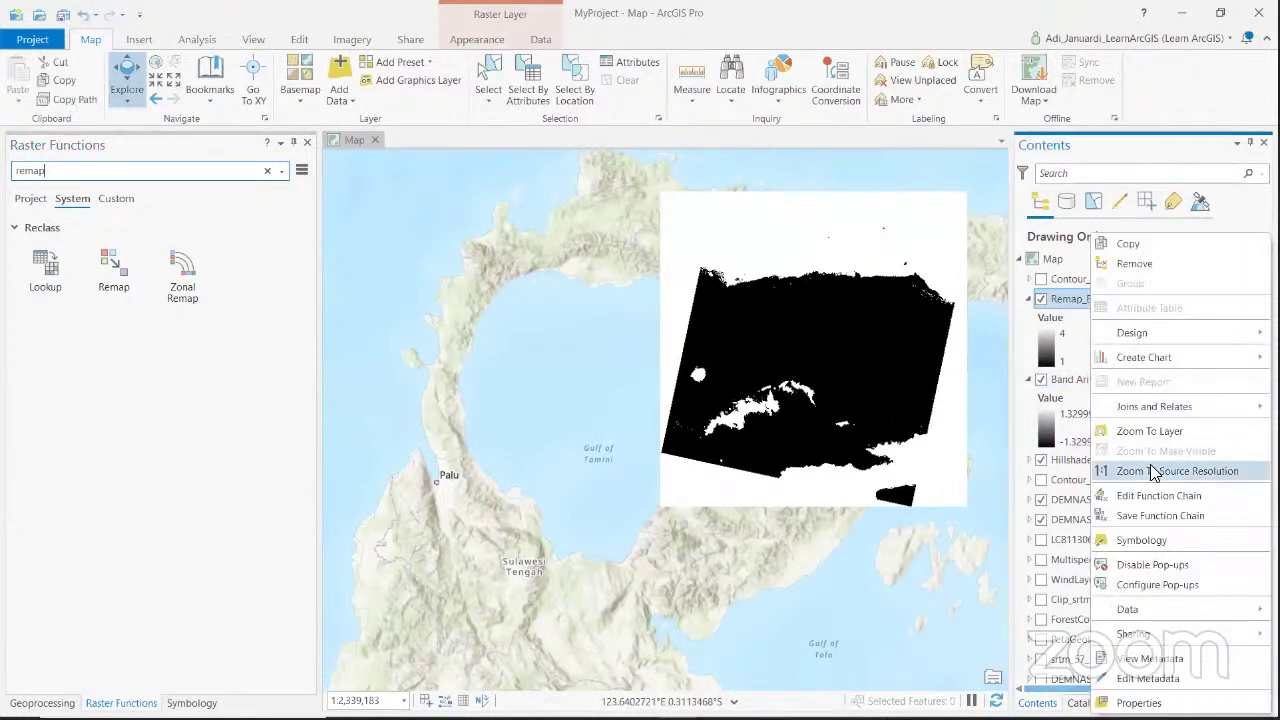
pyautogui.click(1161, 548)
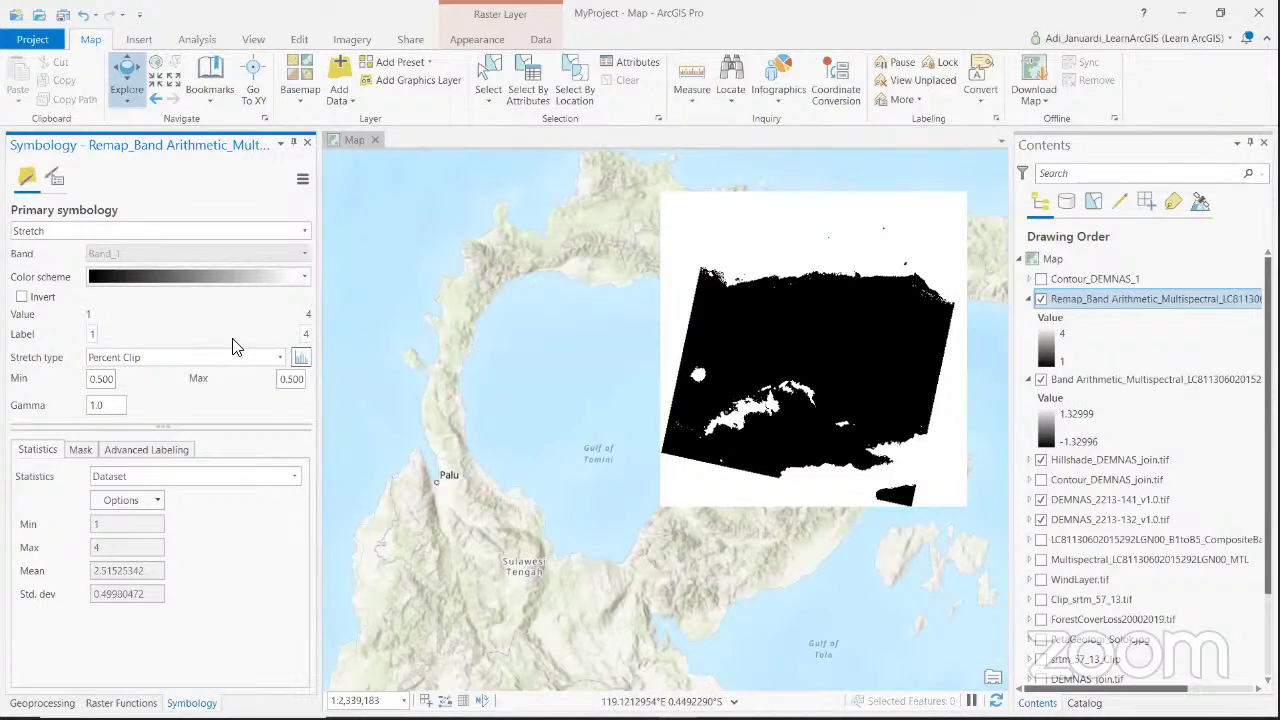
pyautogui.click(275, 230)
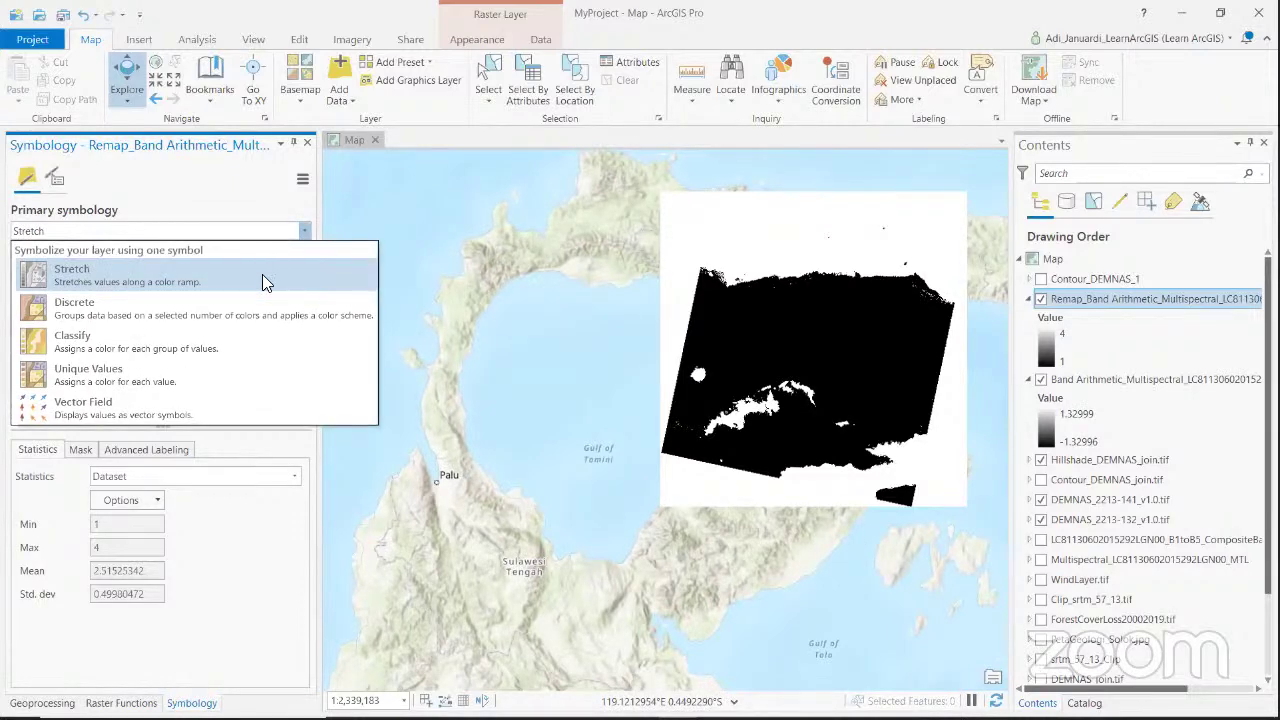
pyautogui.click(231, 341)
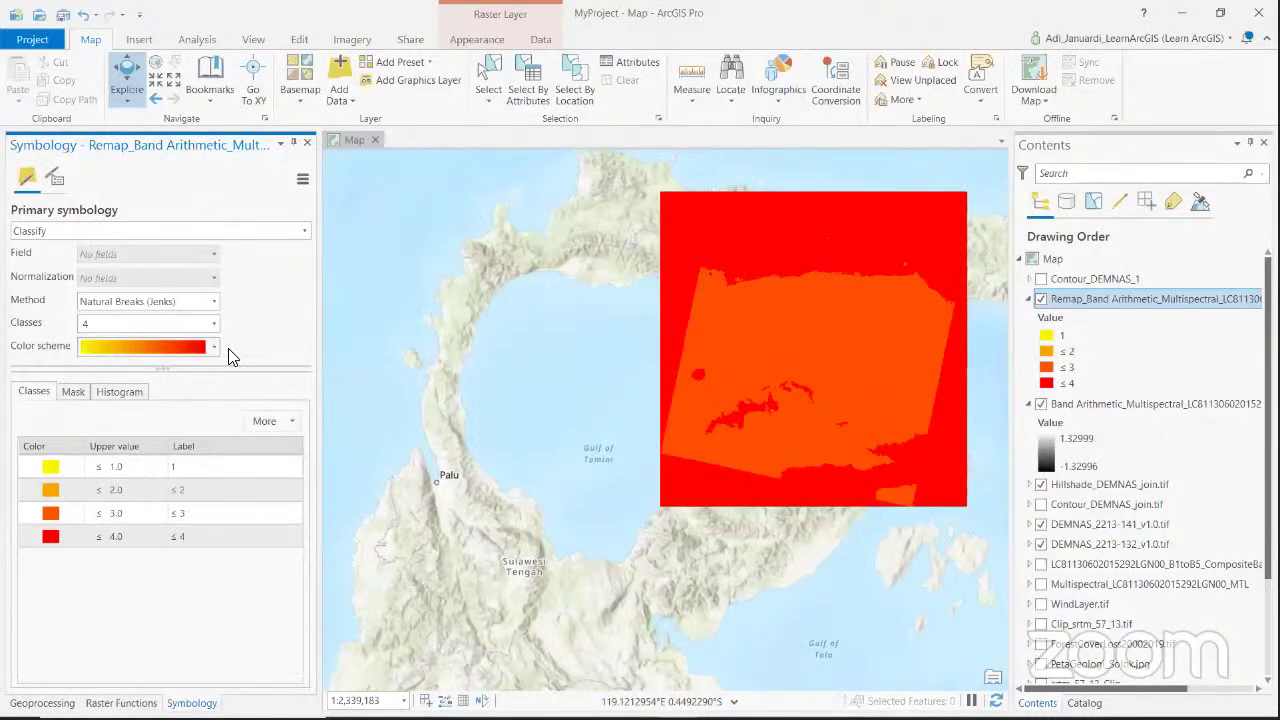
pyautogui.click(126, 472)
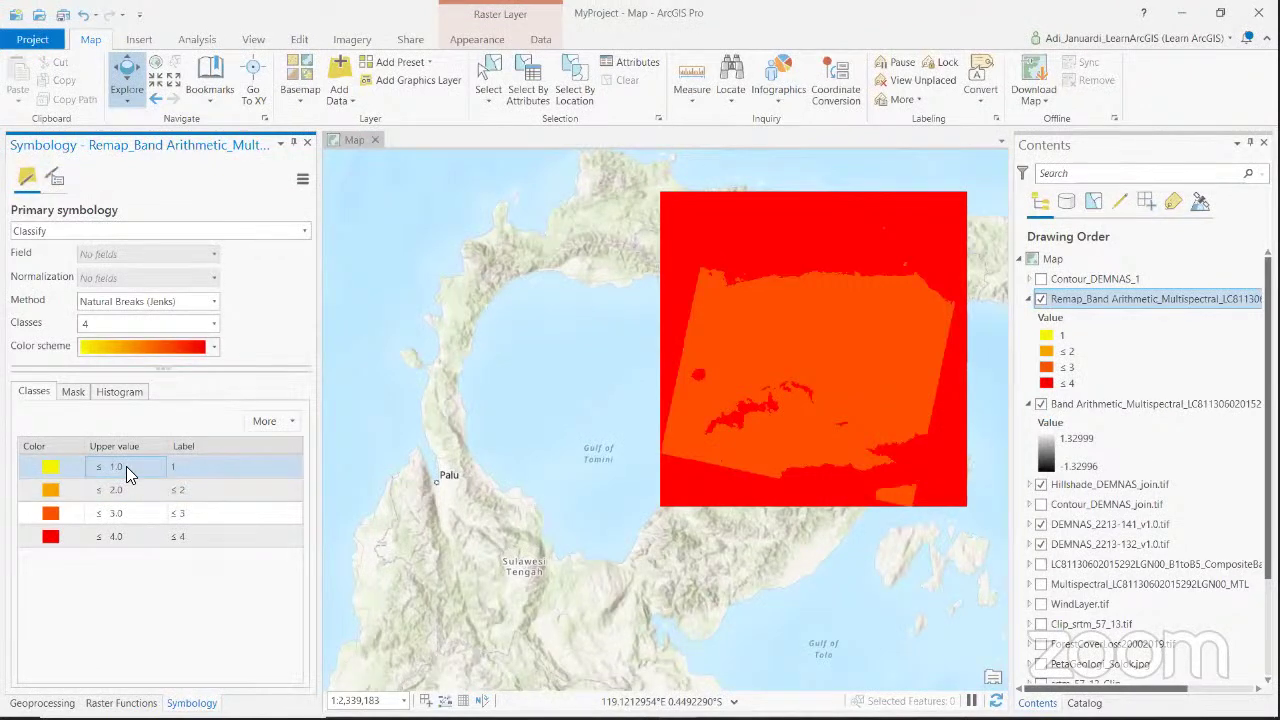
pyautogui.click(149, 493)
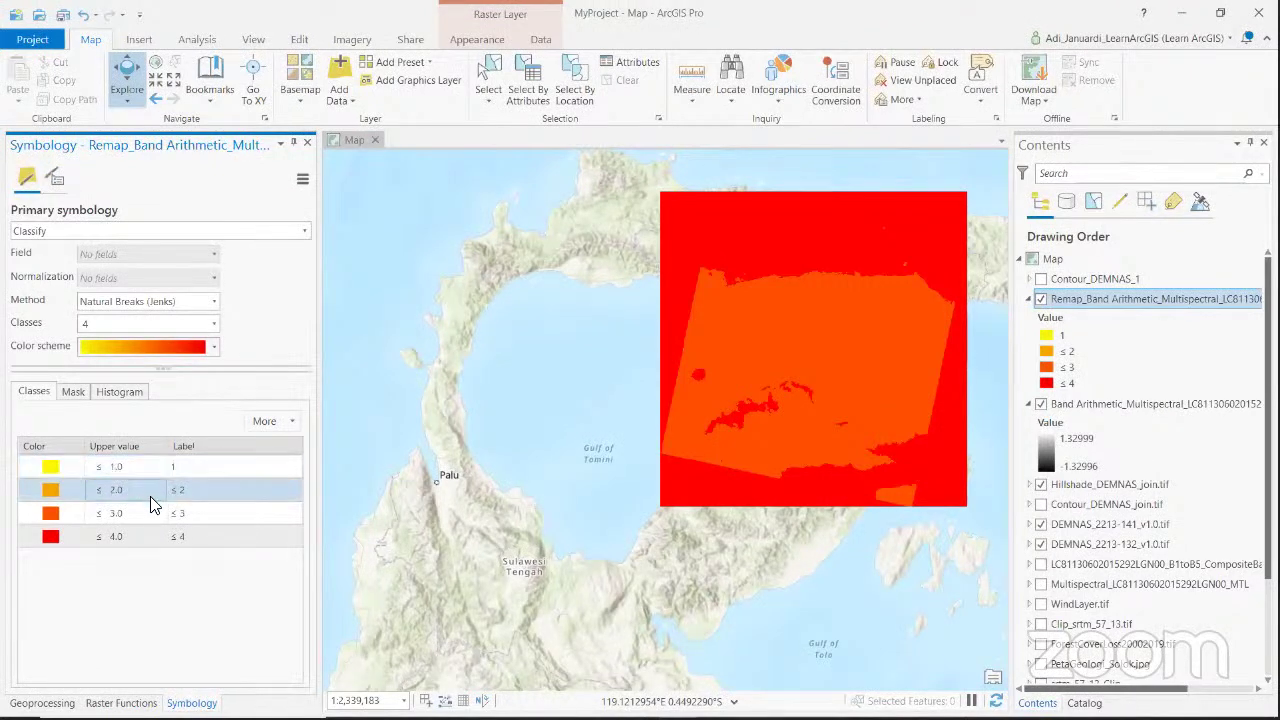
pyautogui.click(153, 526)
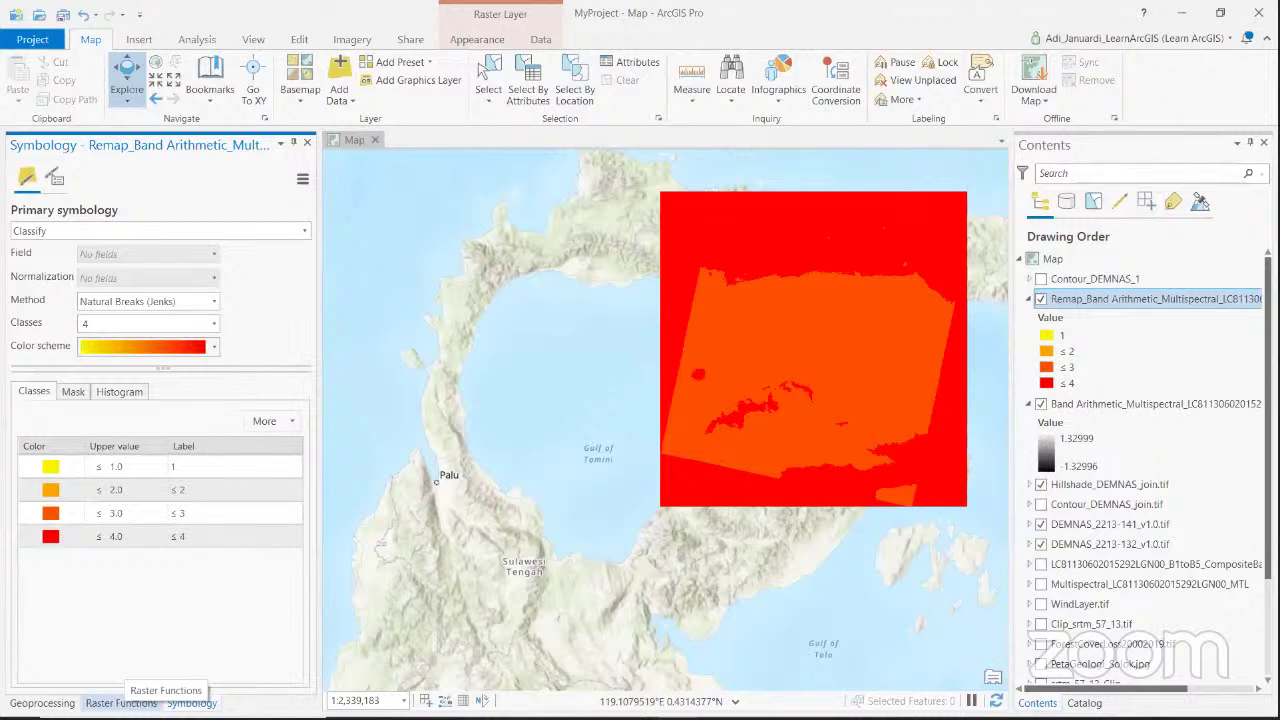
# Return to the raster functions and open the Remap parameters again for review.
pyautogui.click(121, 703)
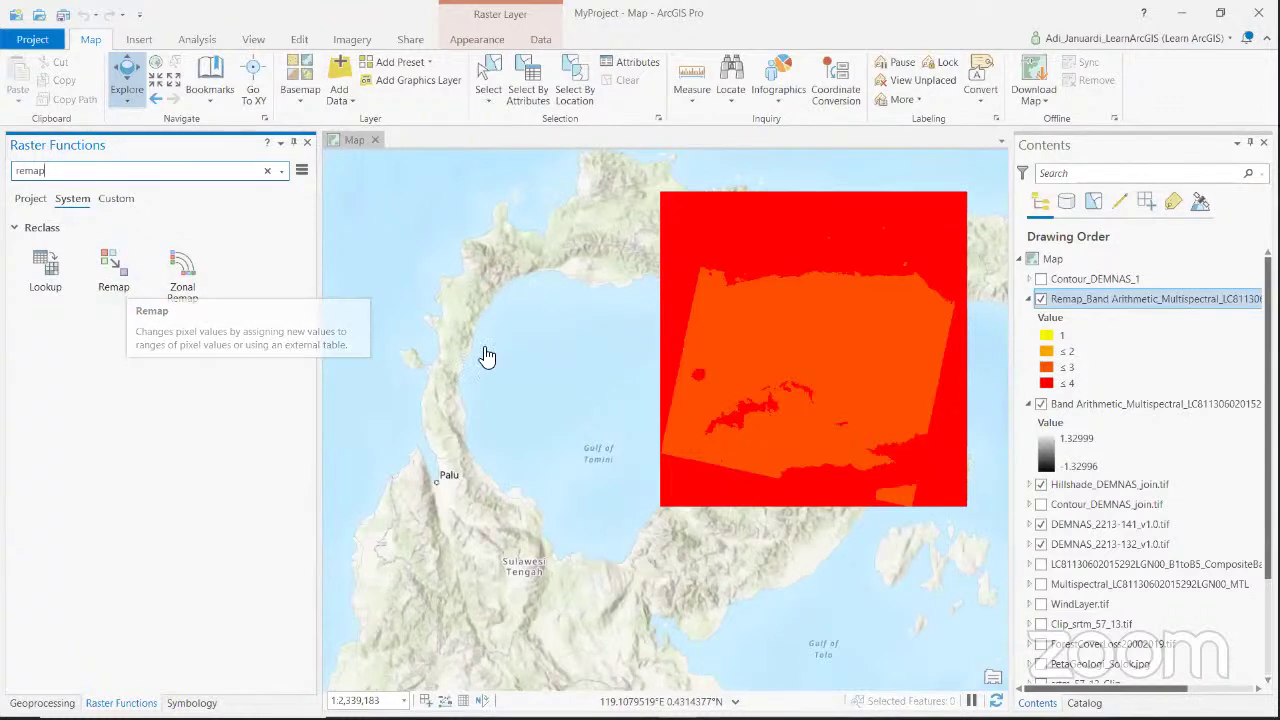
pyautogui.click(127, 280)
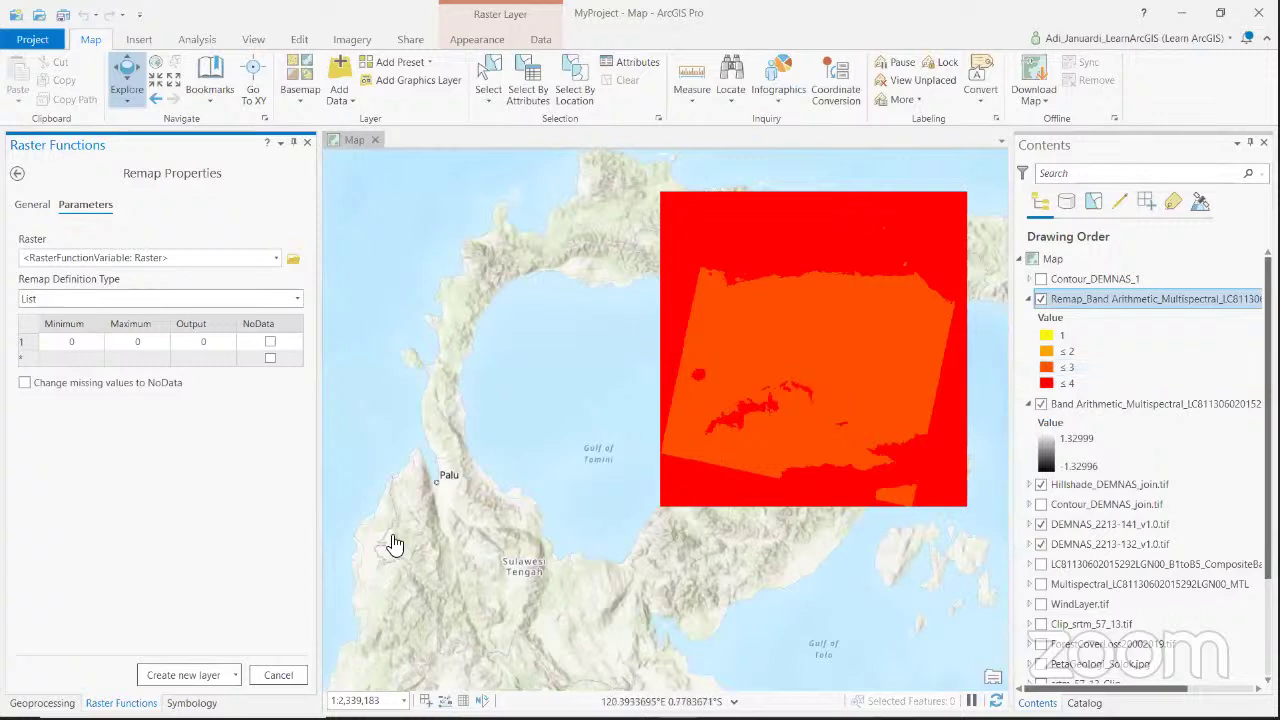
# Change the remapped Band Arithmetic layer's primary symbology to Discrete.
pyautogui.click(191, 703)
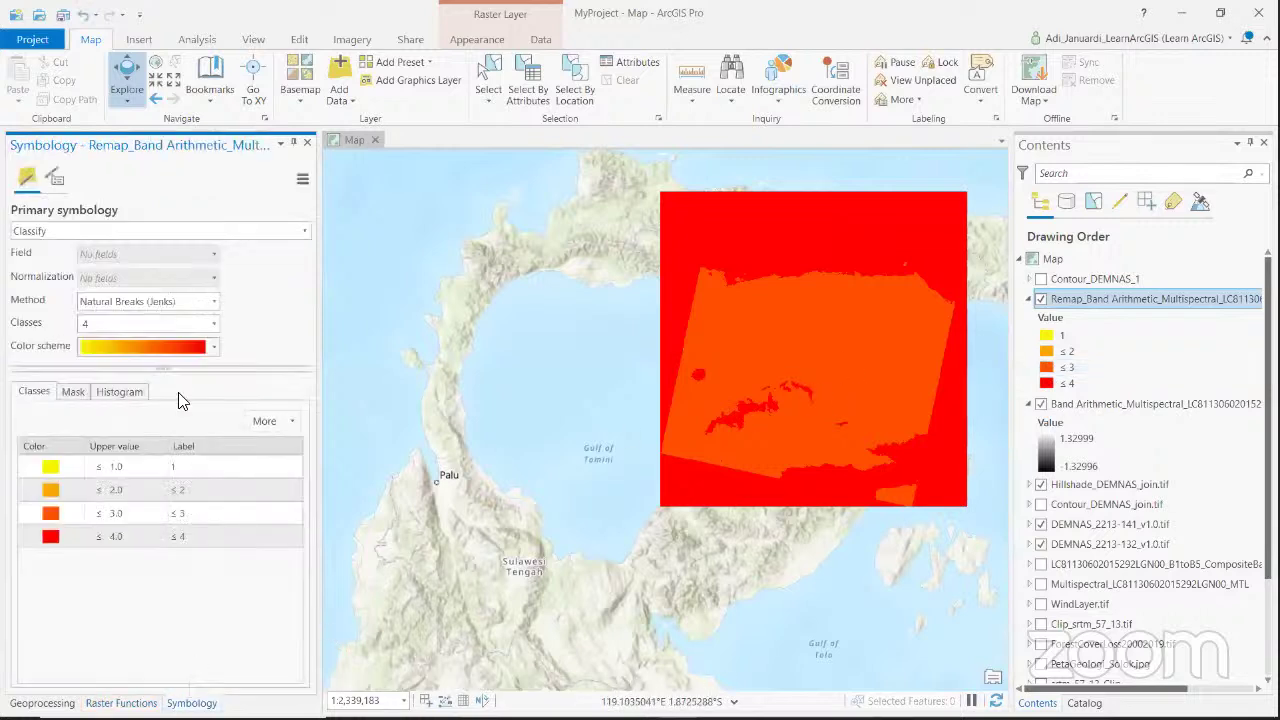
pyautogui.click(212, 231)
pyautogui.click(197, 307)
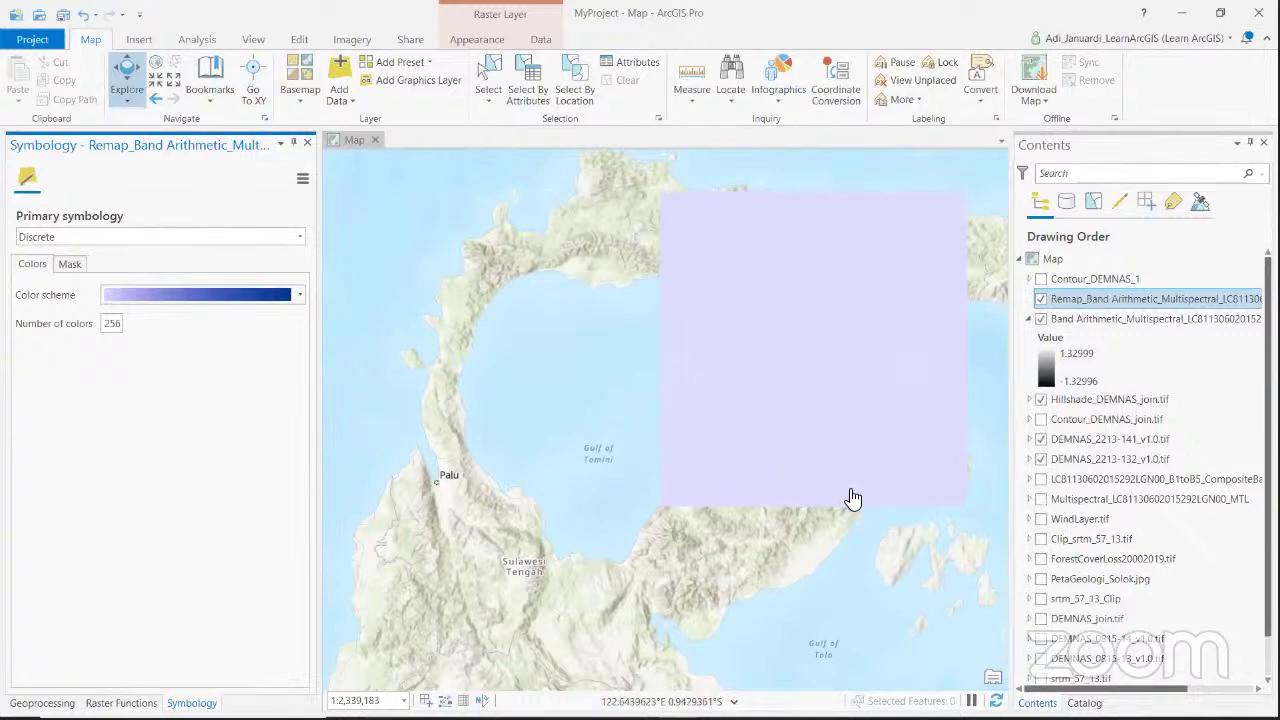
# Choose DEMNAS_2213-141_v1.0.tif as the Remap input raster and expand that layer's legend to check its value range.
pyautogui.moveTo(846, 494); pyautogui.dragTo(807, 447)
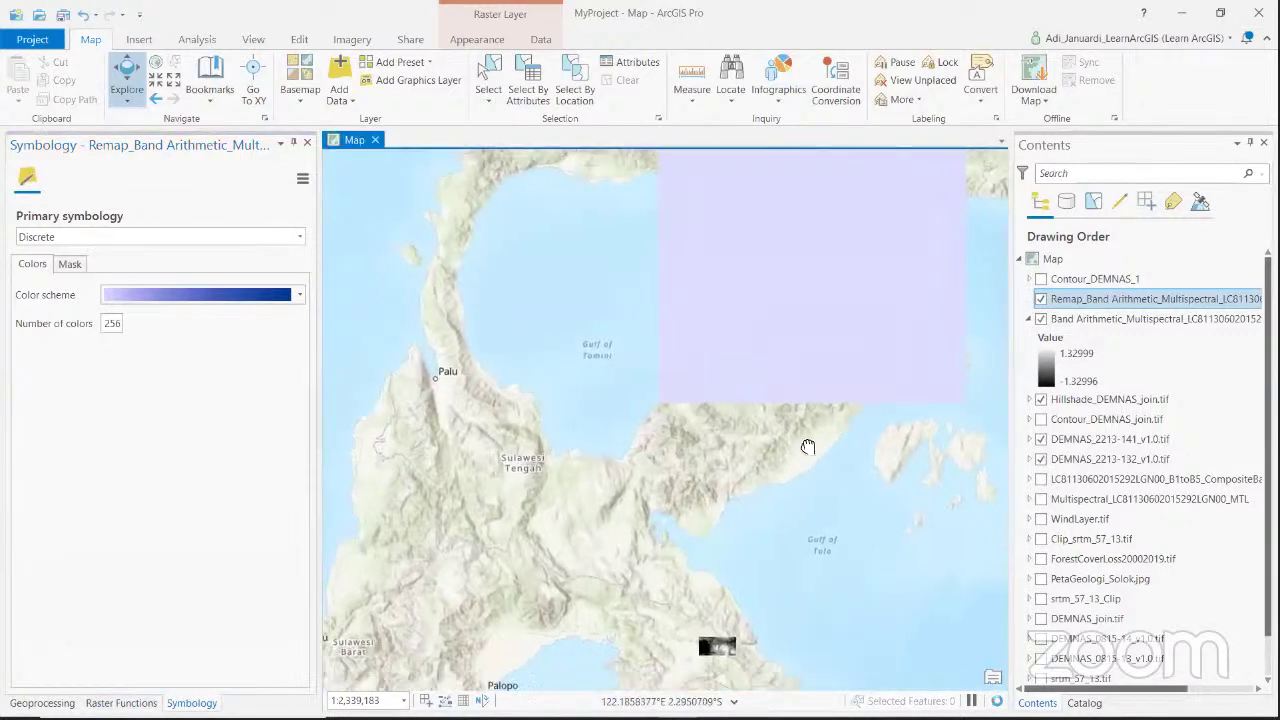
pyautogui.scroll(5, 768, 470)
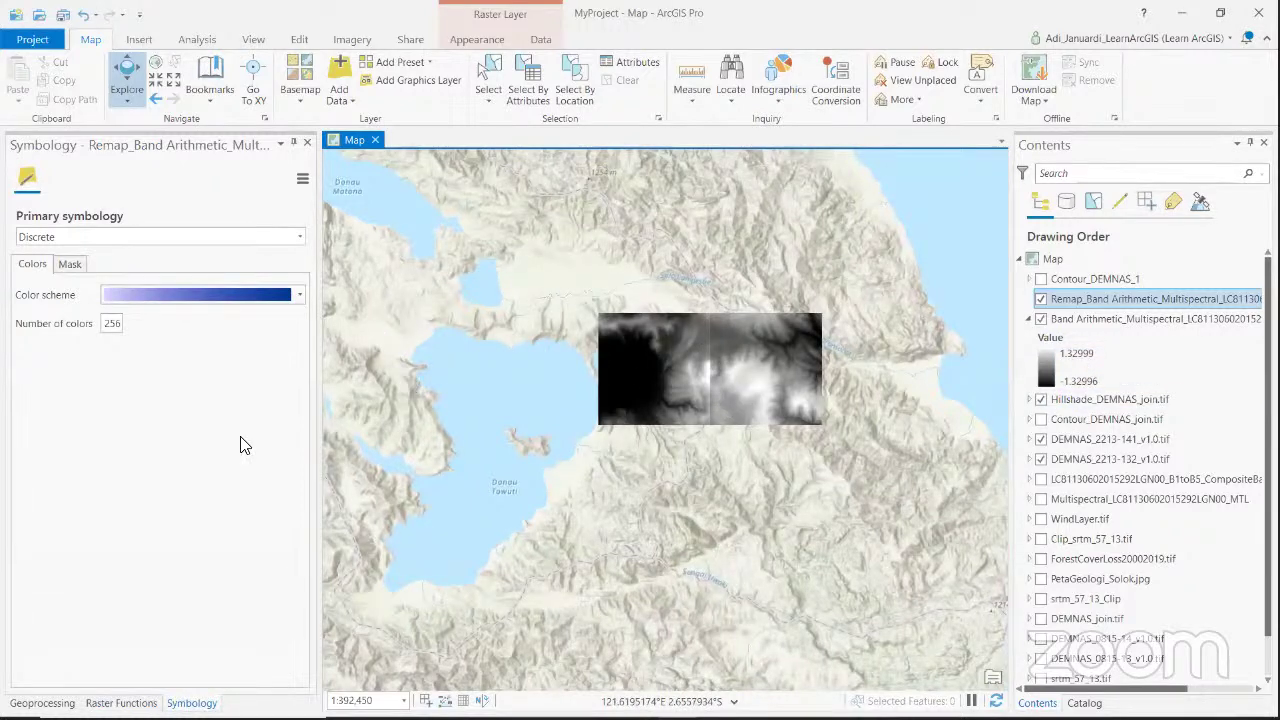
pyautogui.click(121, 703)
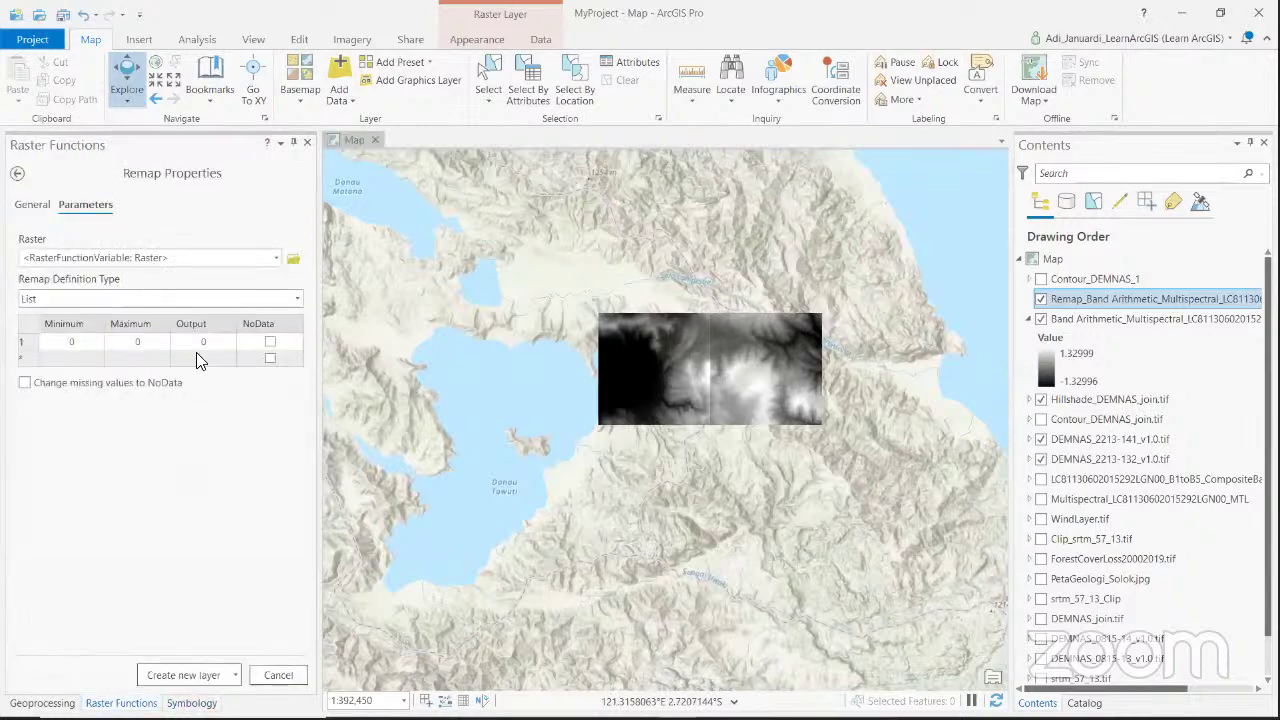
pyautogui.click(275, 258)
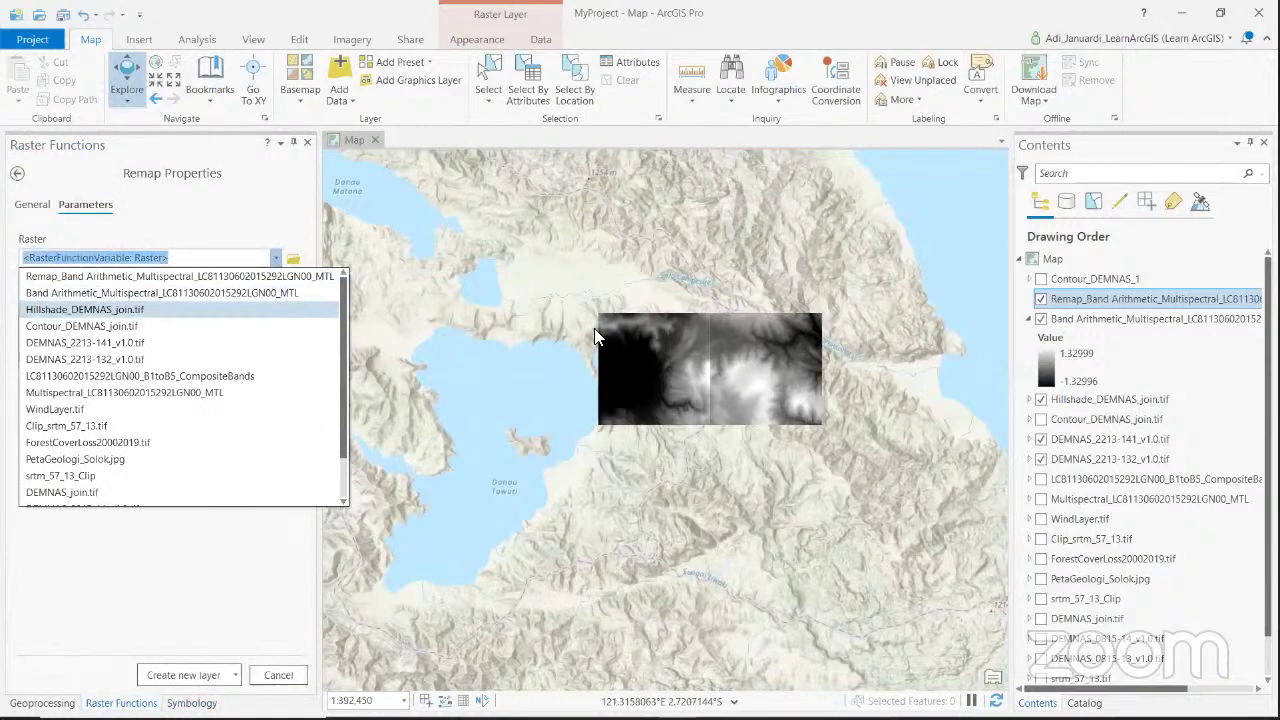
pyautogui.click(641, 357)
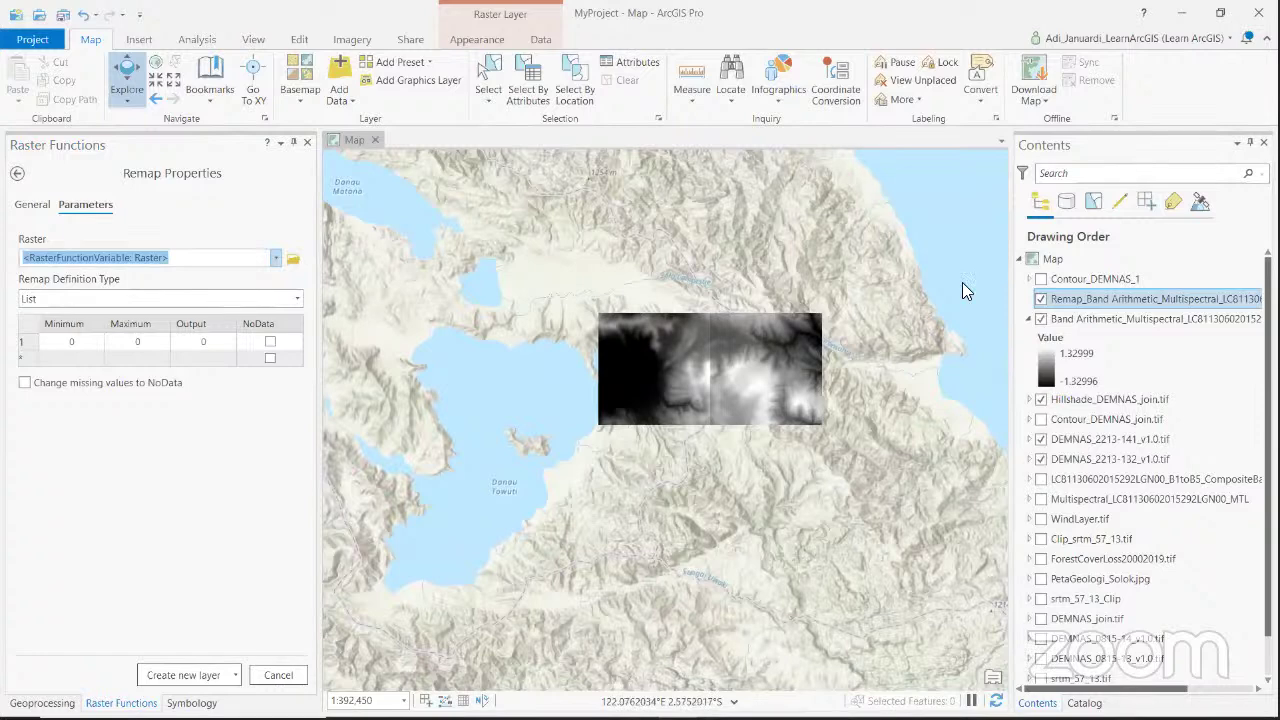
pyautogui.click(276, 259)
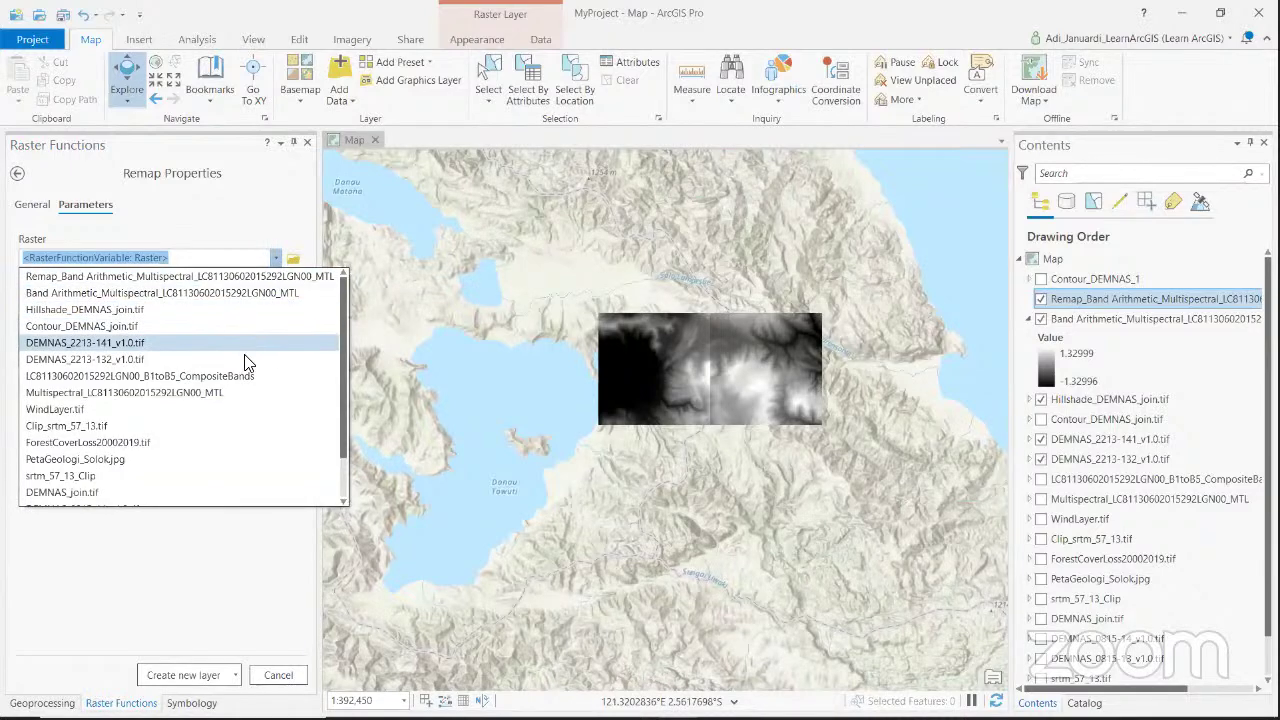
pyautogui.click(222, 341)
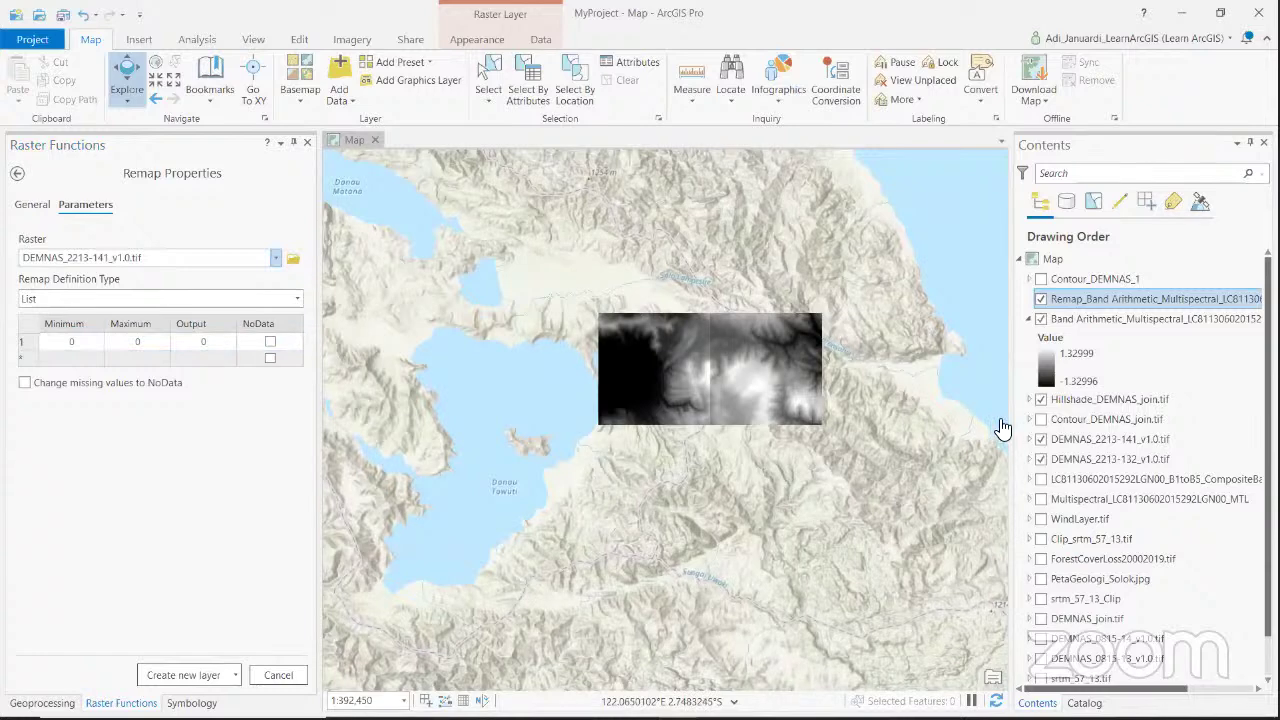
pyautogui.click(1065, 440)
pyautogui.click(1029, 439)
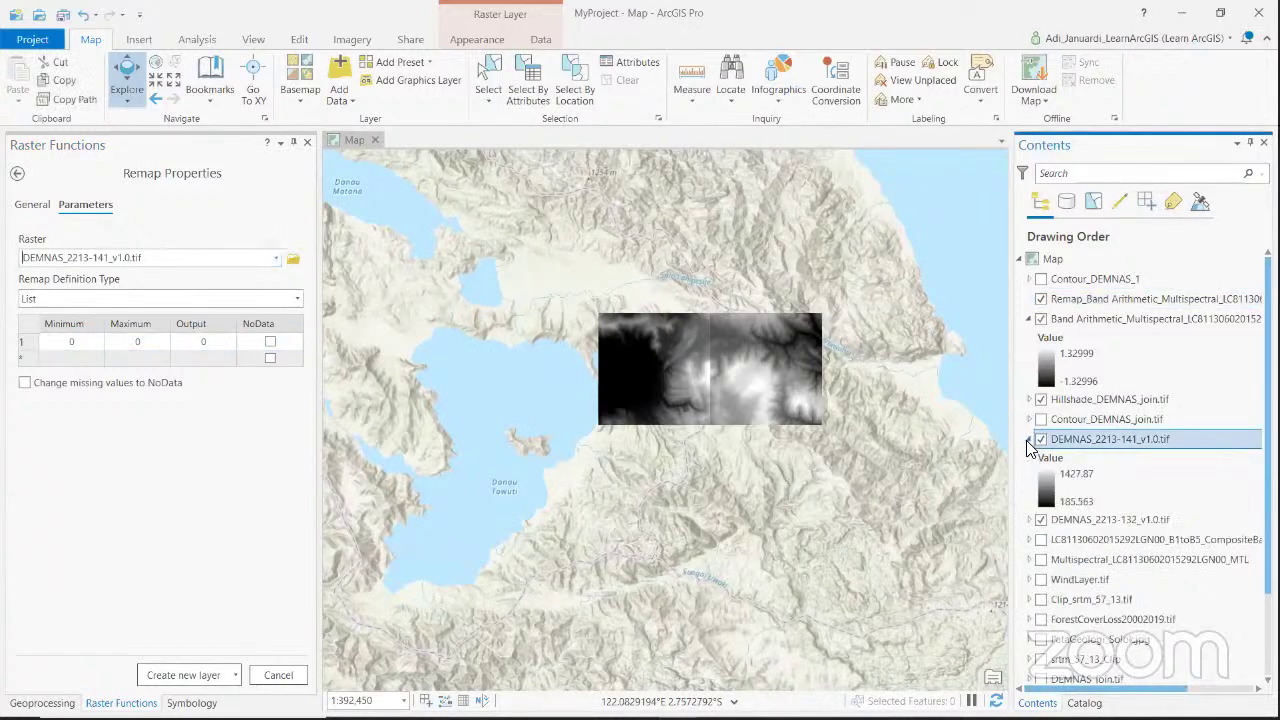
# Set the first remap range to 1300 to 1350.
pyautogui.click(97, 347)
pyautogui.click(93, 347)
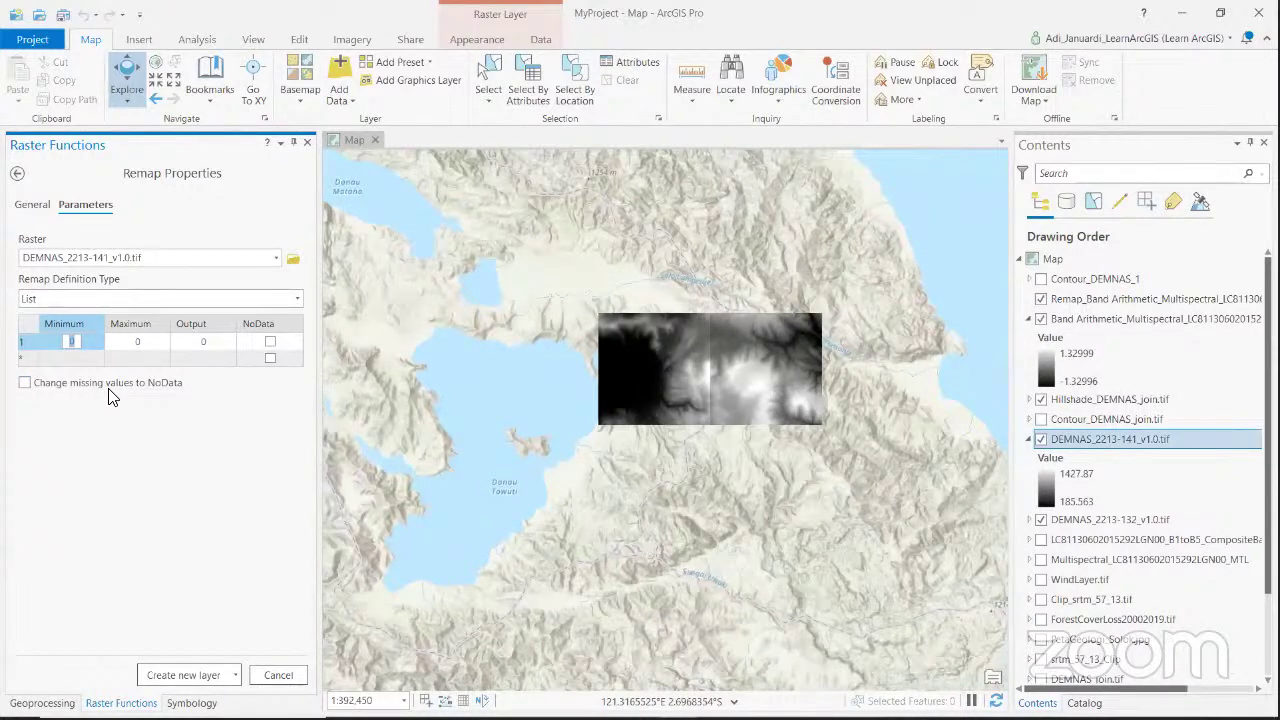
pyautogui.write('1300')
pyautogui.click(143, 348)
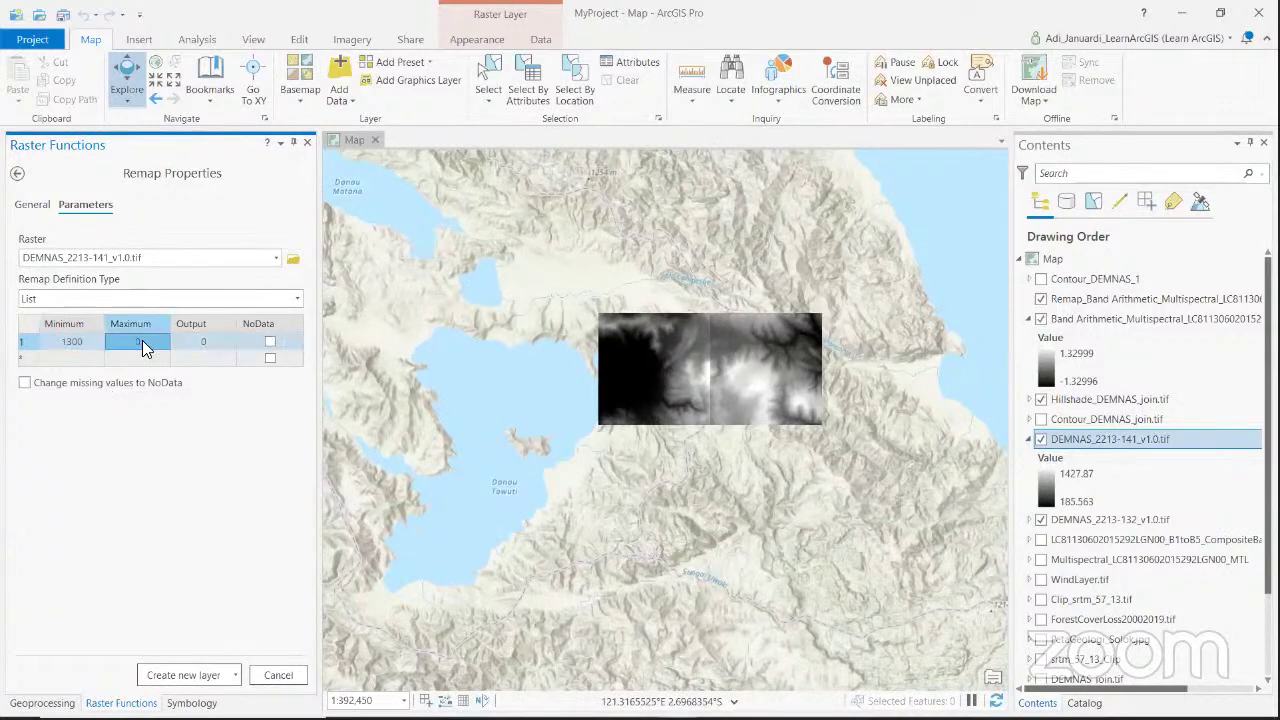
pyautogui.write('4')
pyautogui.press('BackSpace')
pyautogui.write('1350')
# Add a second remap range from 1350 to 1400.
pyautogui.click(100, 358)
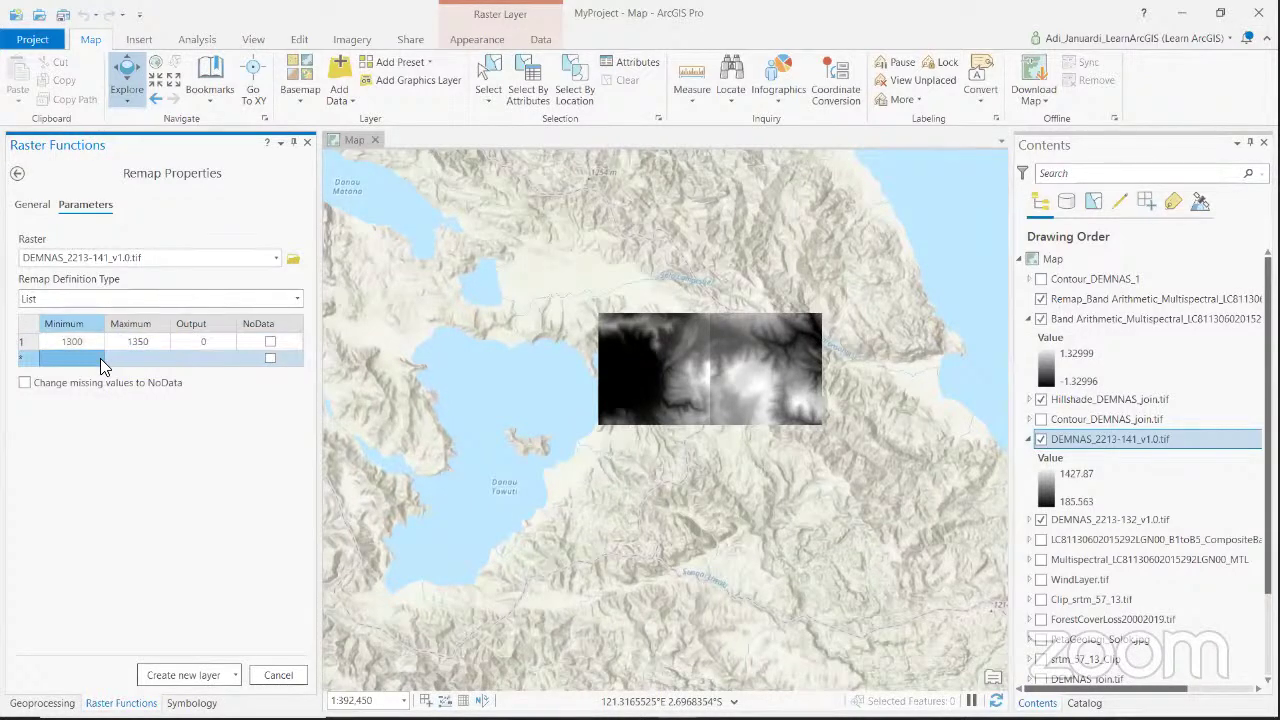
pyautogui.write('1350')
pyautogui.click(140, 360)
pyautogui.write('1')
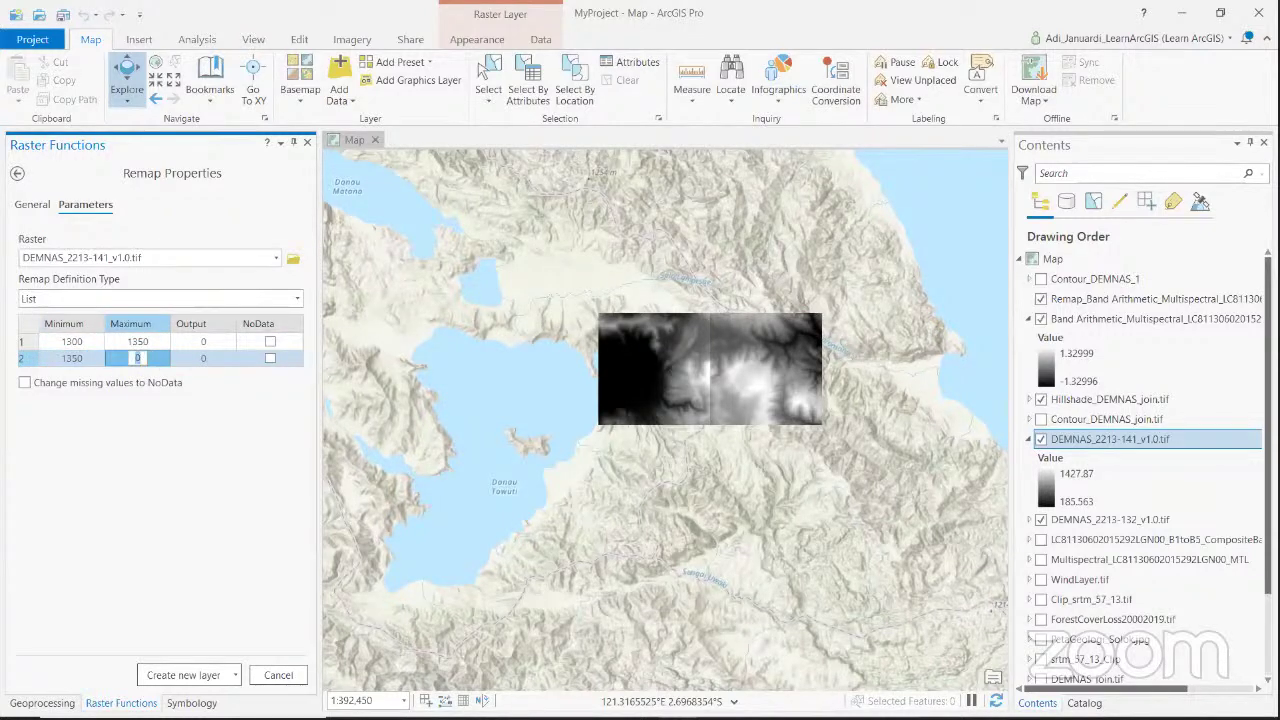
pyautogui.write('400')
pyautogui.press('Return')
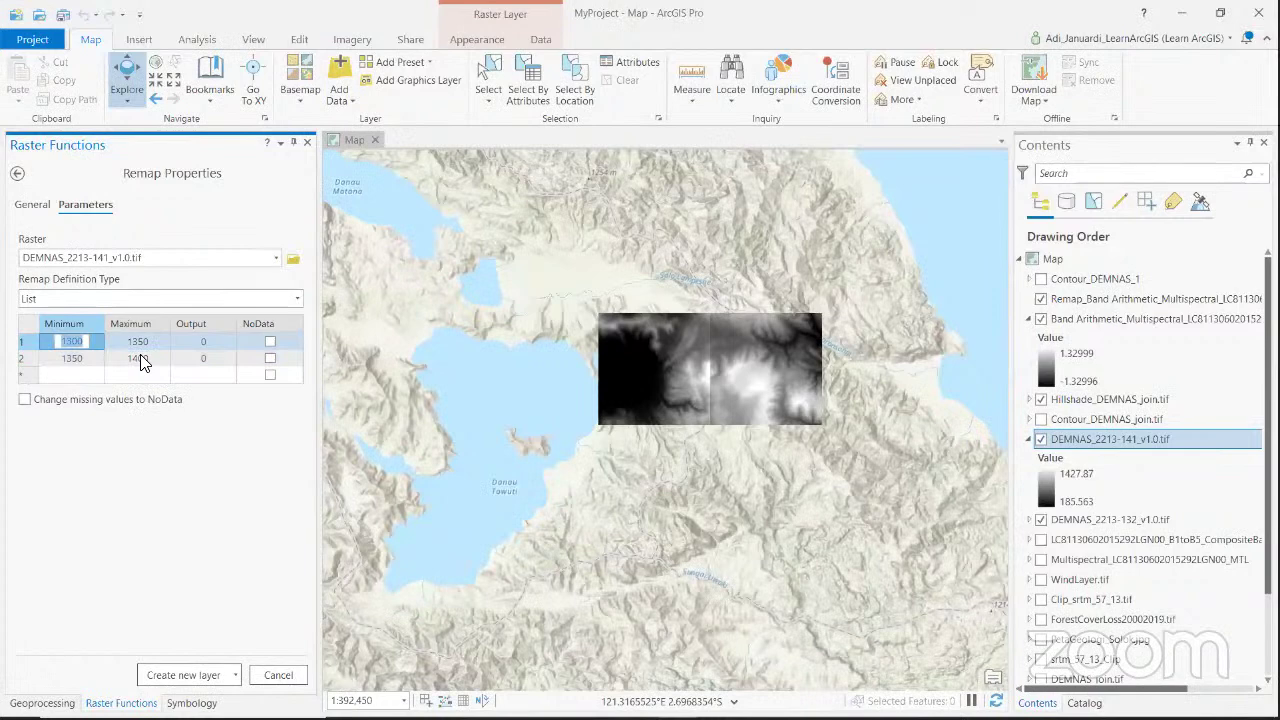
# Change the first remap range to a minimum of 184 and a maximum of 500.
pyautogui.write('1')
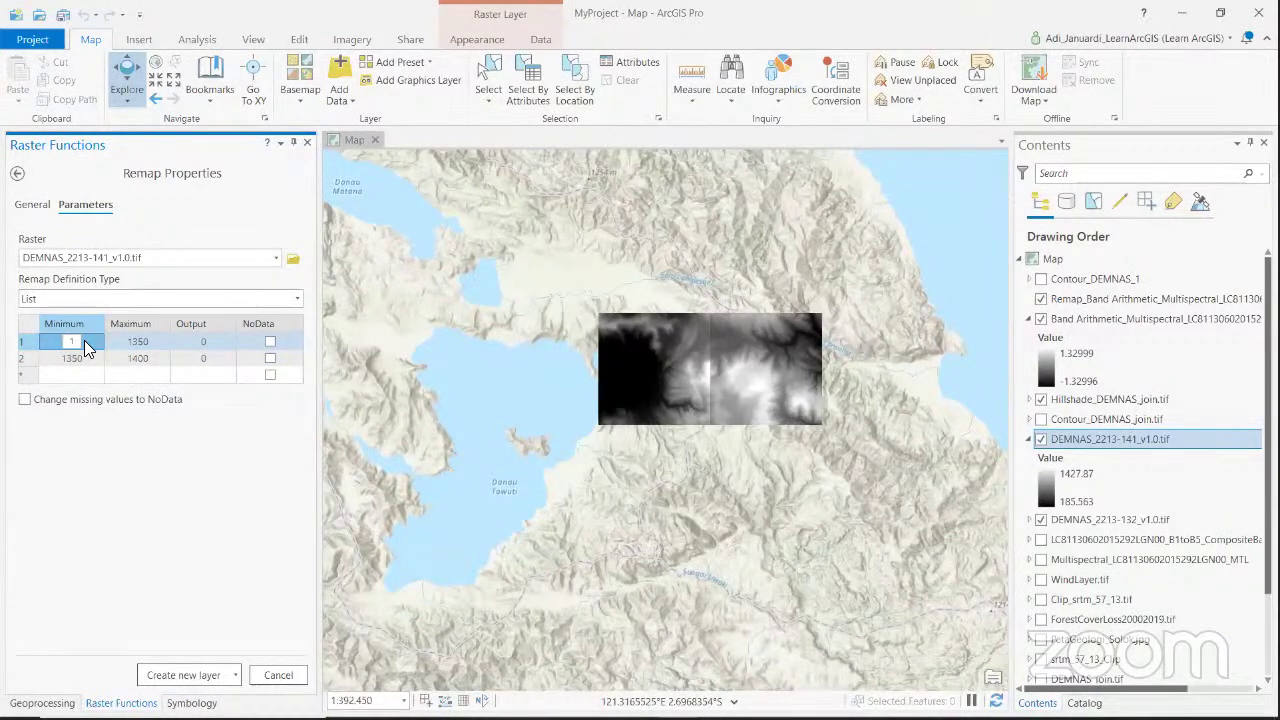
pyautogui.write('84')
pyautogui.click(140, 352)
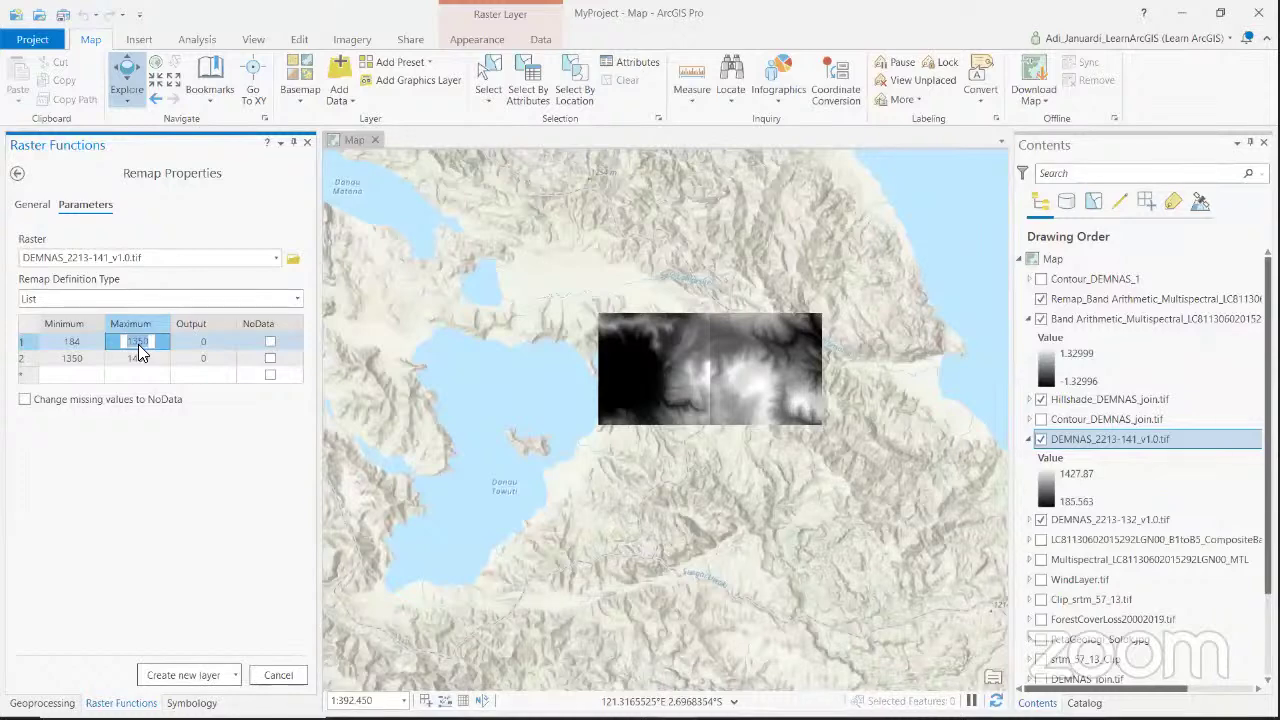
pyautogui.write('2')
pyautogui.press('BackSpace')
pyautogui.write('500')
# Change the second remap range to a minimum of 500 and a maximum of 1000.
pyautogui.click(90, 360)
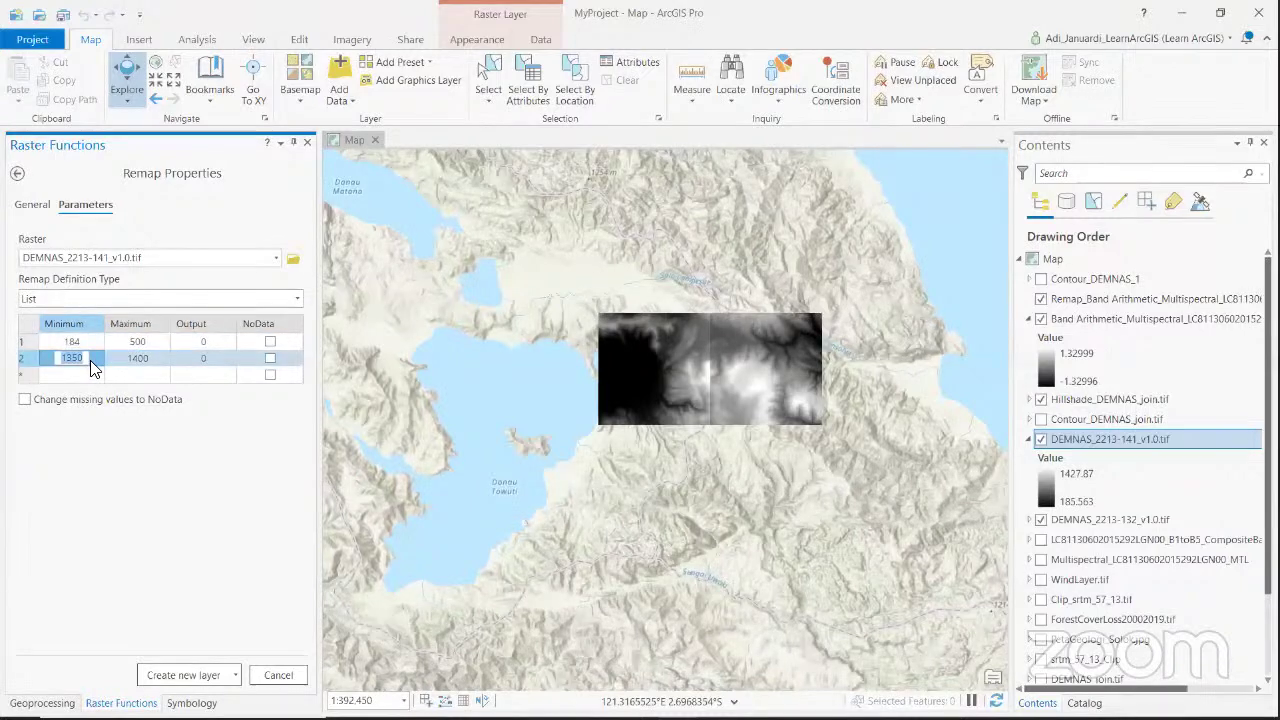
pyautogui.write('500')
pyautogui.click(129, 360)
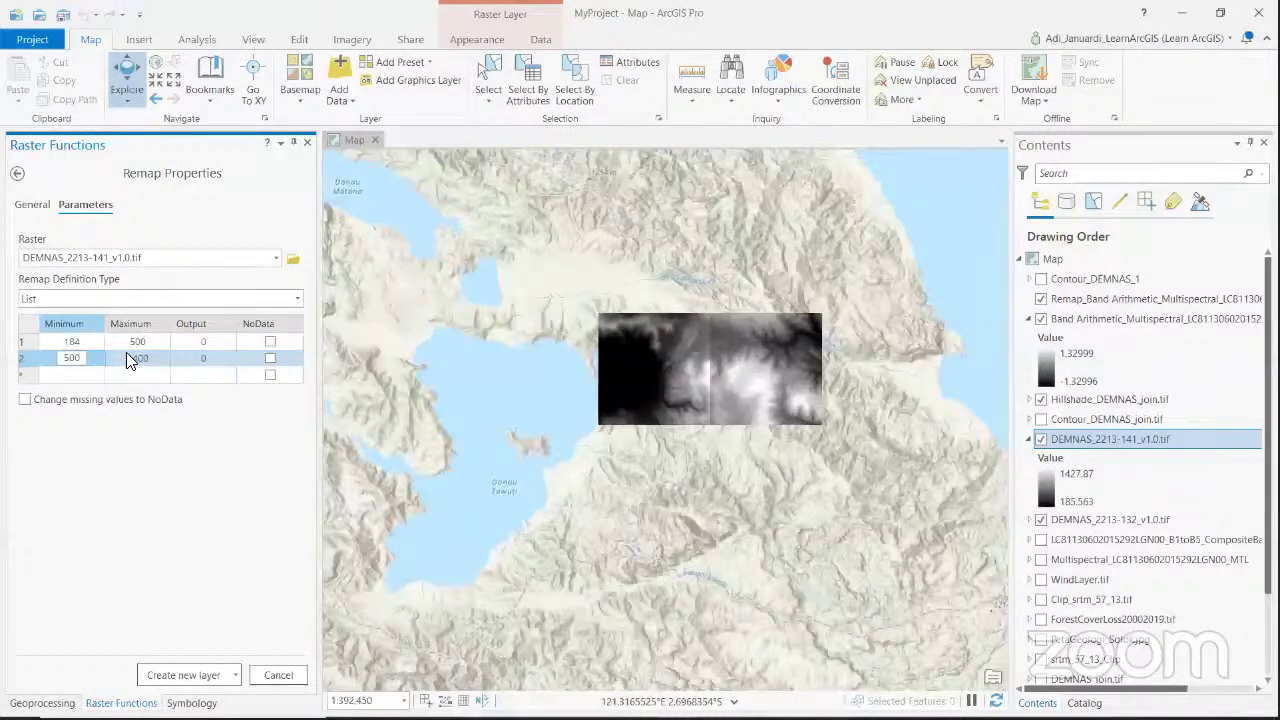
pyautogui.write('1000')
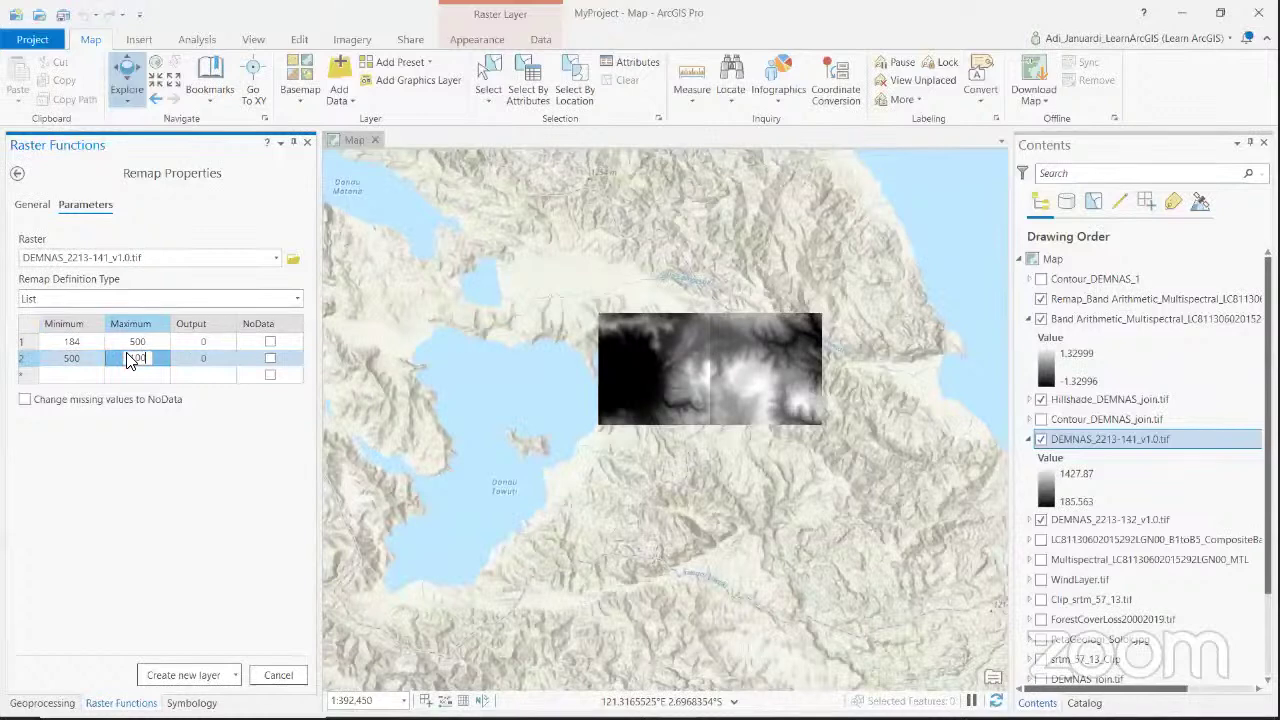
# Add a third remap range from 1000 to 1250.
pyautogui.click(76, 377)
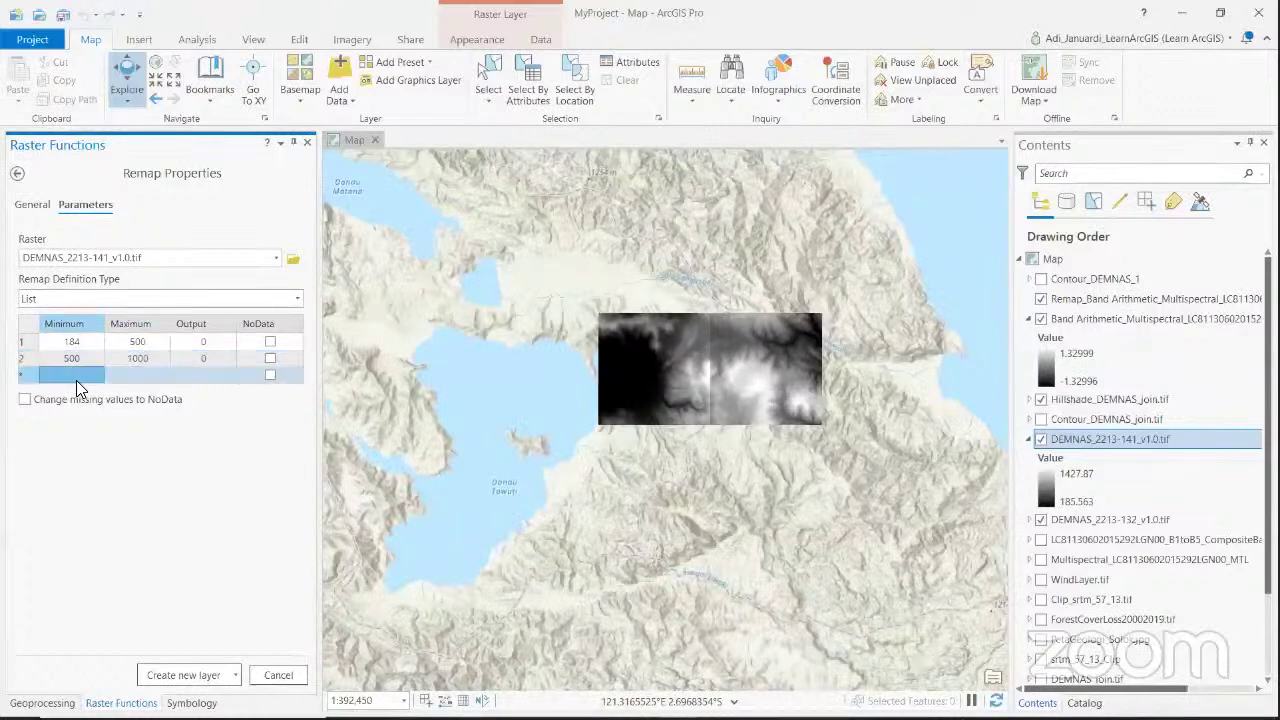
pyautogui.click(76, 380)
pyautogui.press('BackSpace')
pyautogui.write('1000')
pyautogui.click(128, 378)
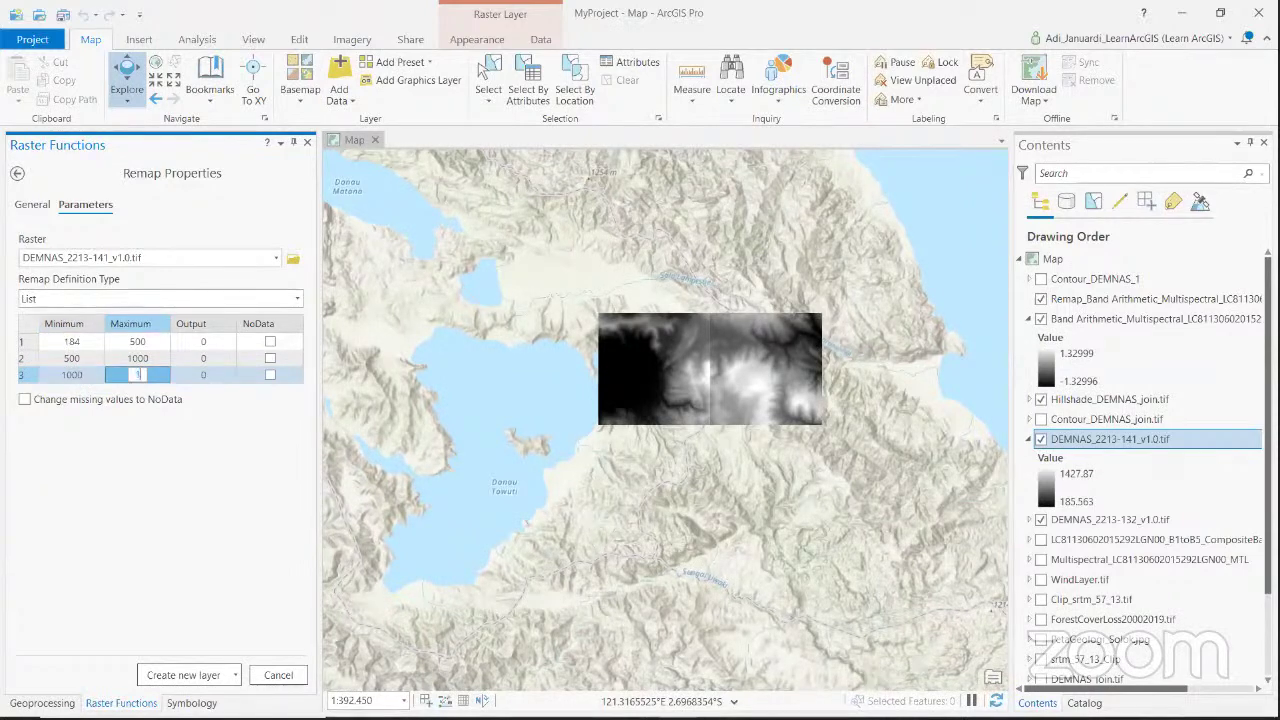
pyautogui.write('1500')
pyautogui.press('BackSpace')
pyautogui.press('BackSpace')
pyautogui.press('BackSpace')
pyautogui.write('23')
pyautogui.write('0')
pyautogui.press('Return')
# Add a fourth remap range from 1250 to 1500.
pyautogui.click(72, 394)
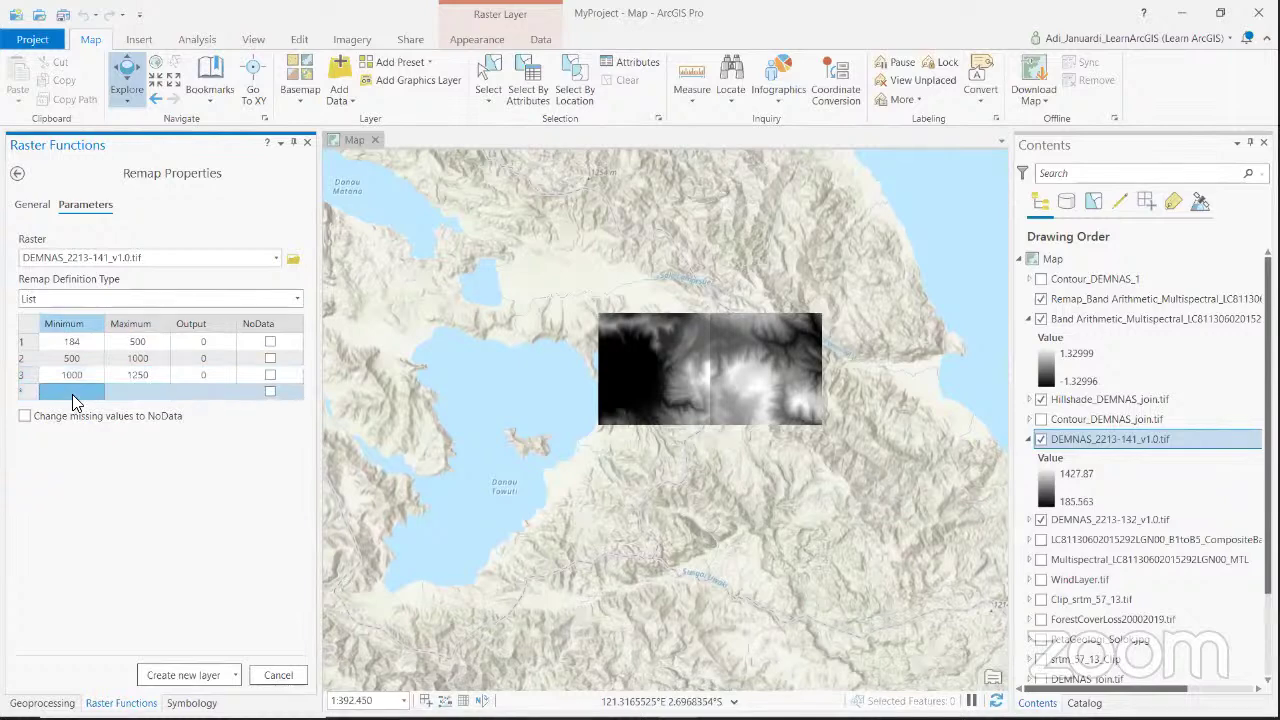
pyautogui.write('1250')
pyautogui.click(119, 392)
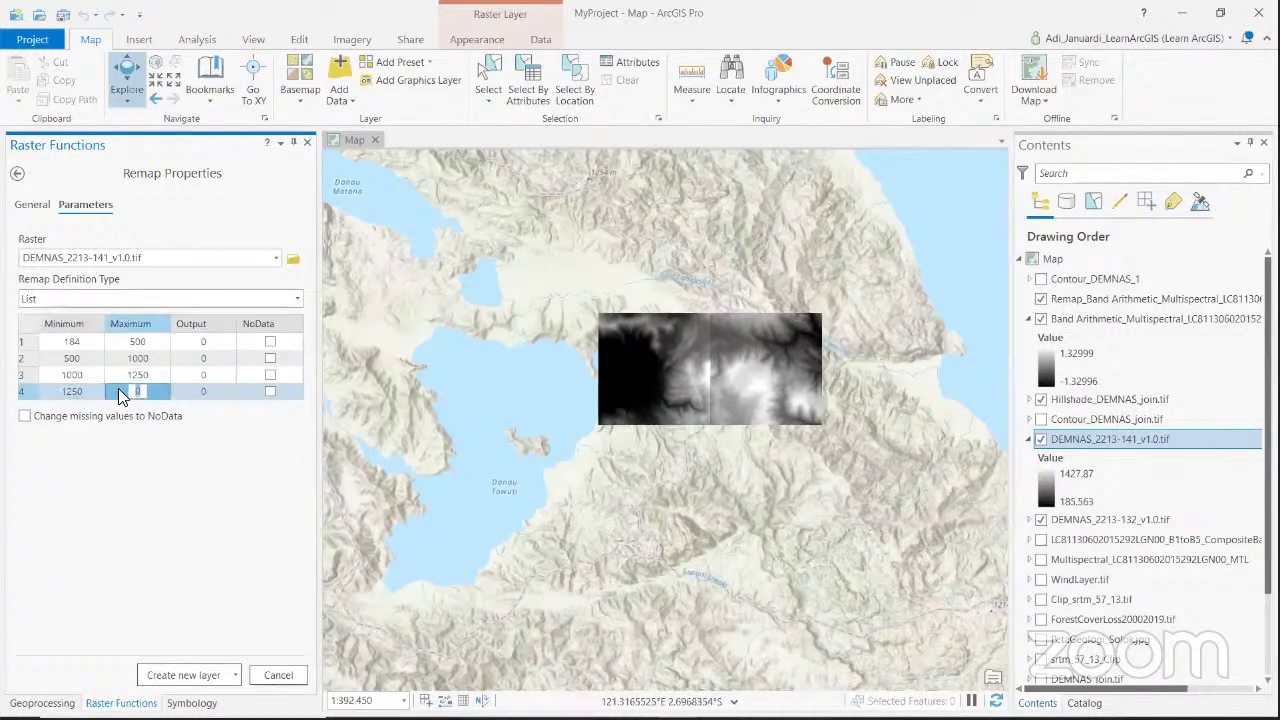
pyautogui.write('1500')
# Assign output values 1 to 4 to the four elevation ranges in order and create the remapped DEMNAS layer.
pyautogui.click(204, 344)
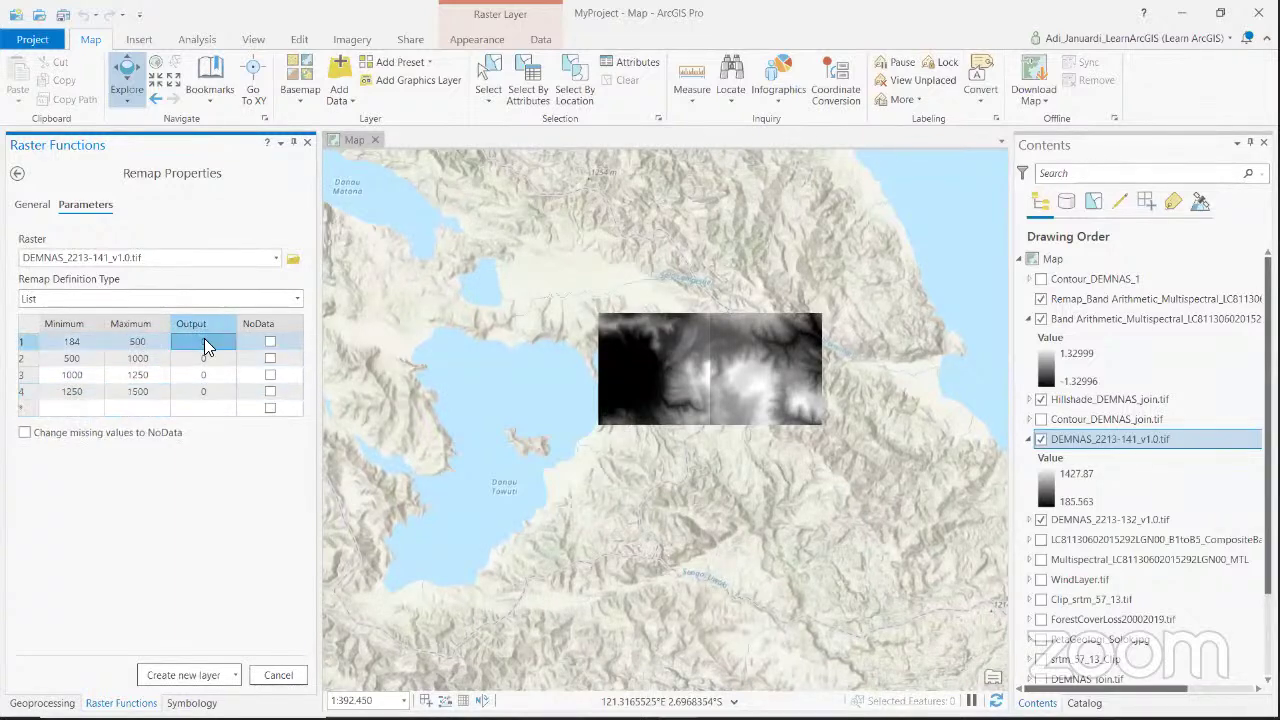
pyautogui.write('1')
pyautogui.press('Return')
pyautogui.write('2')
pyautogui.press('Return')
pyautogui.write('3')
pyautogui.press('Return')
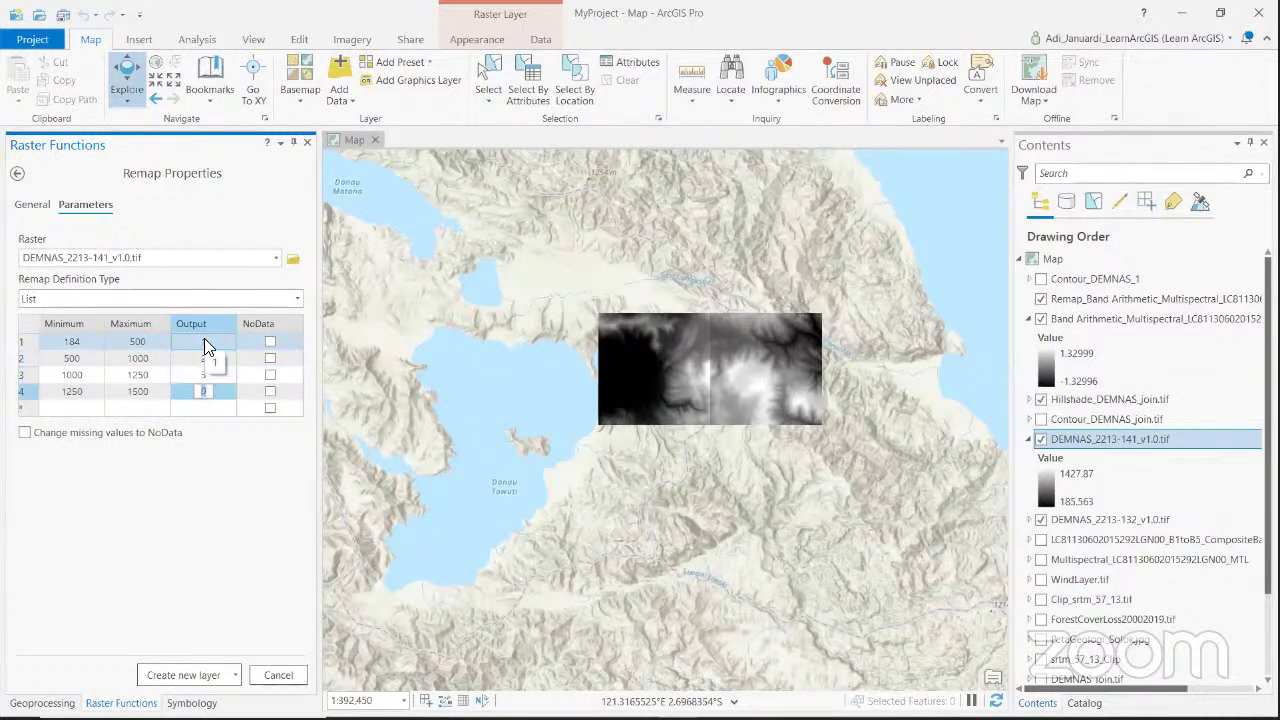
pyautogui.write('4')
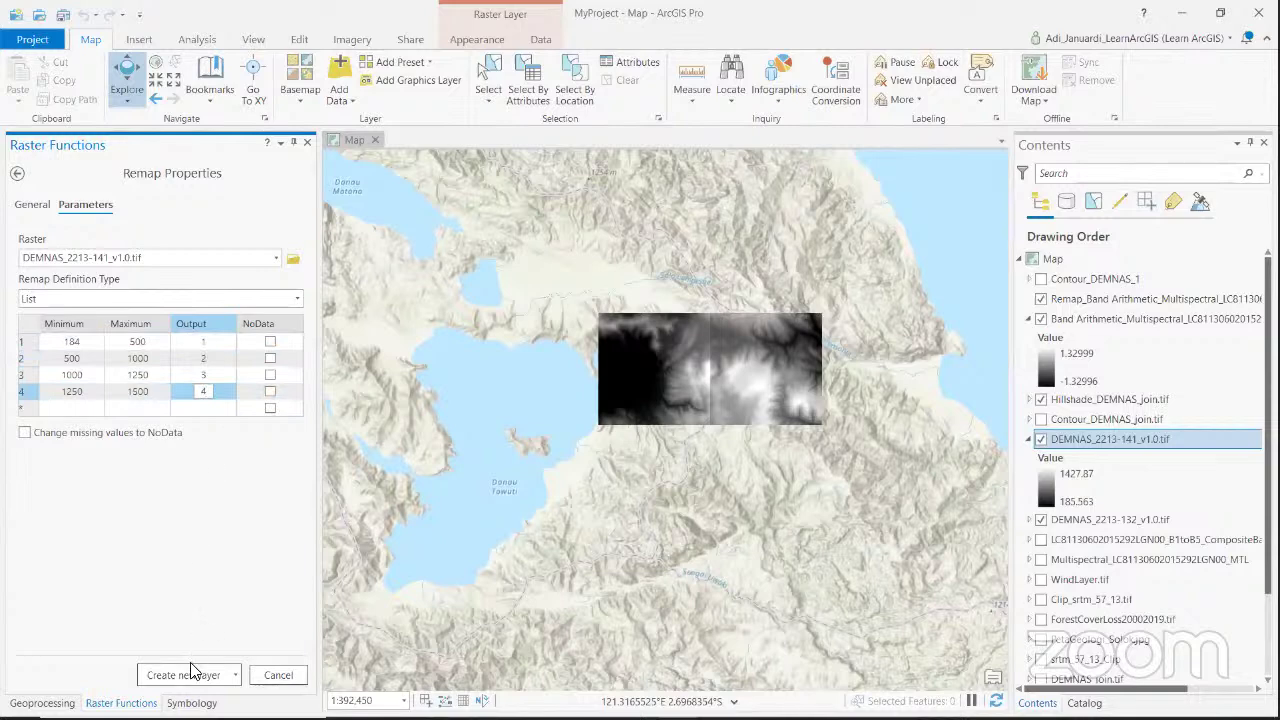
pyautogui.click(190, 677)
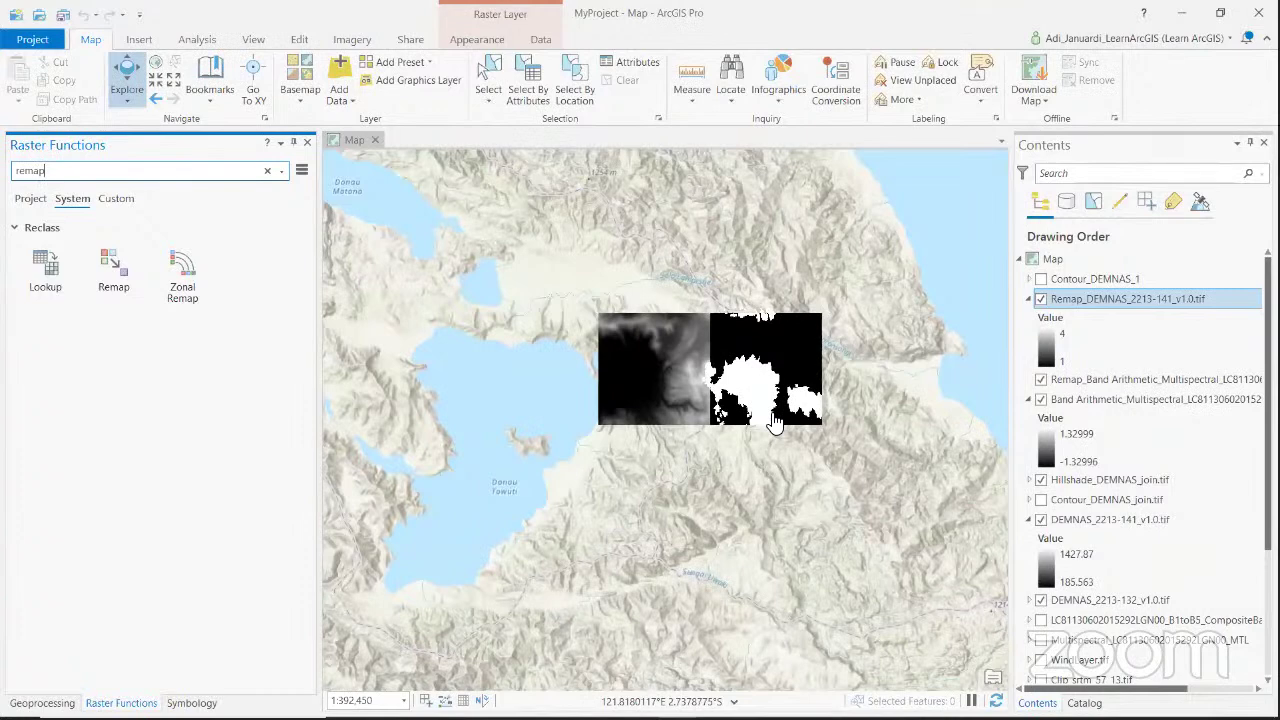
# Reopen the Remap function and review its range and output parameters.
pyautogui.click(110, 280)
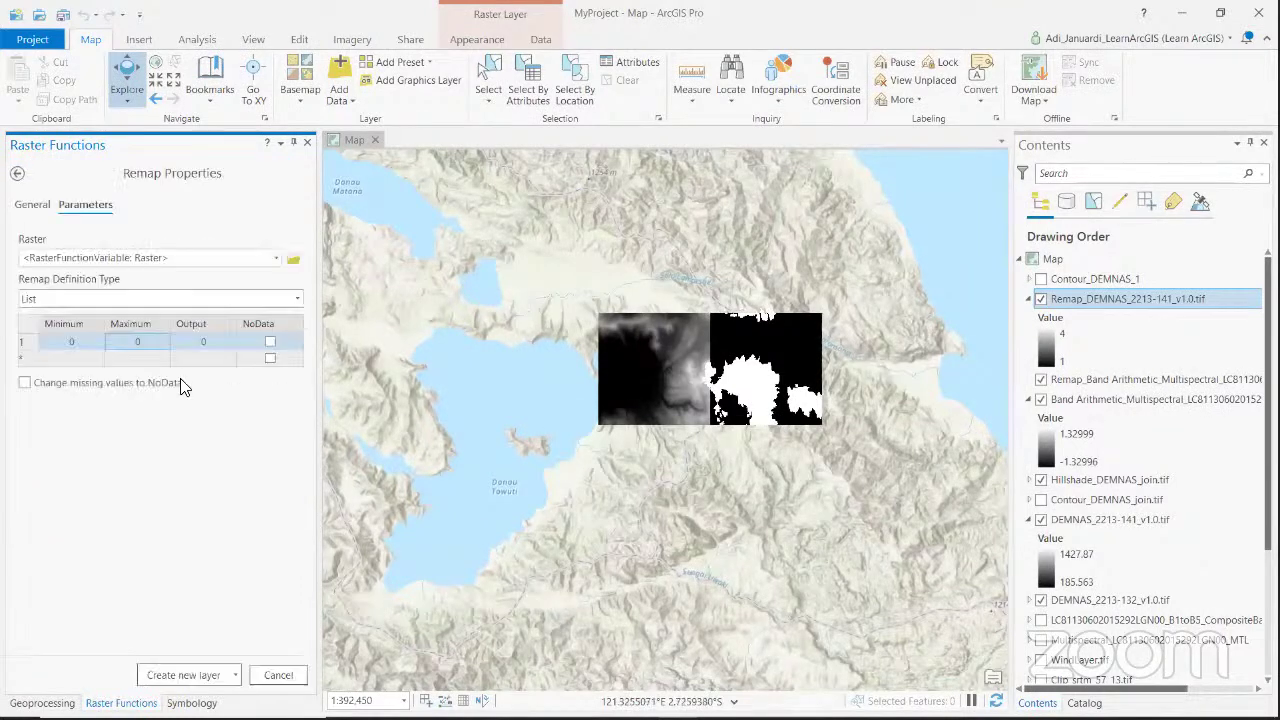
pyautogui.click(205, 343)
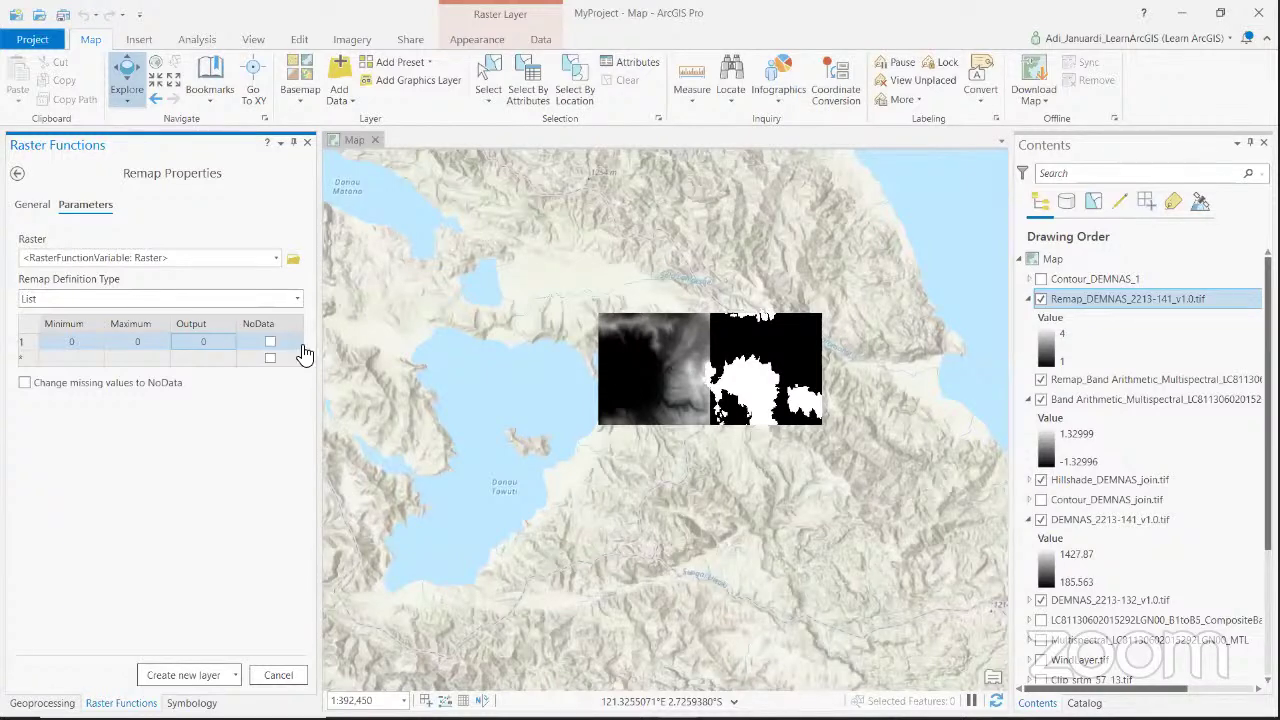
pyautogui.click(566, 352)
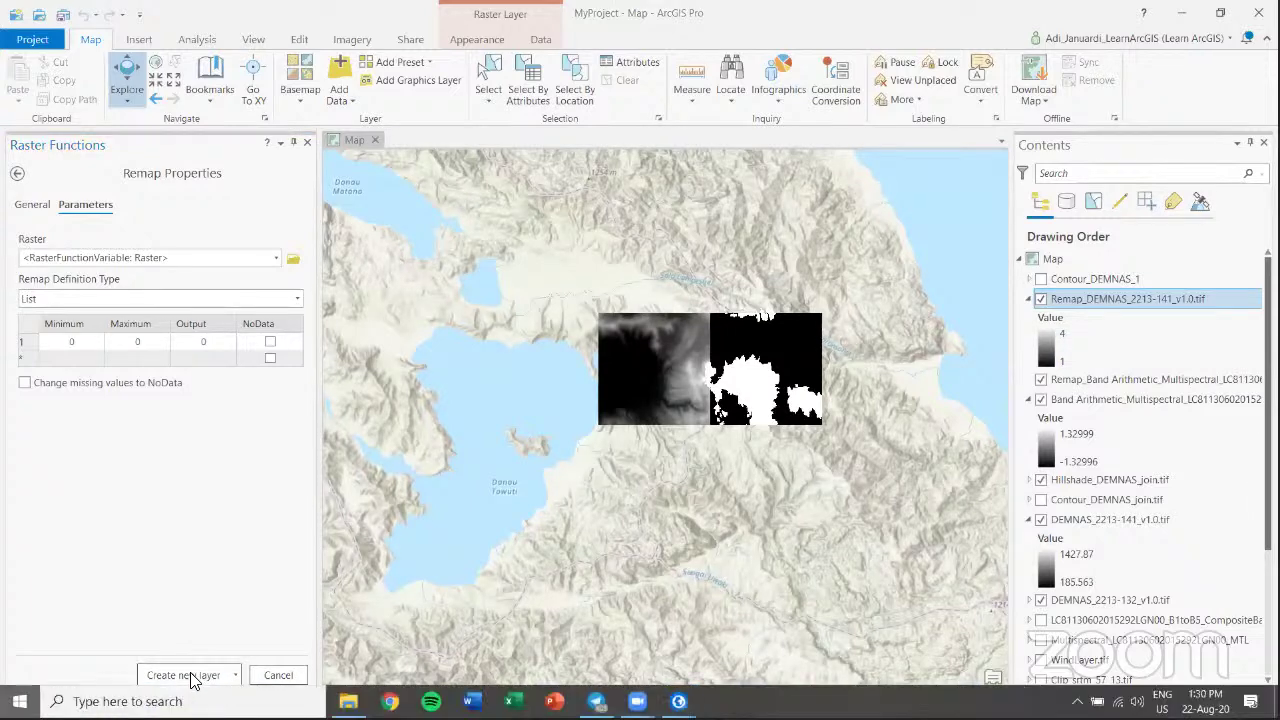
pyautogui.press('super')
pyautogui.press('Escape')
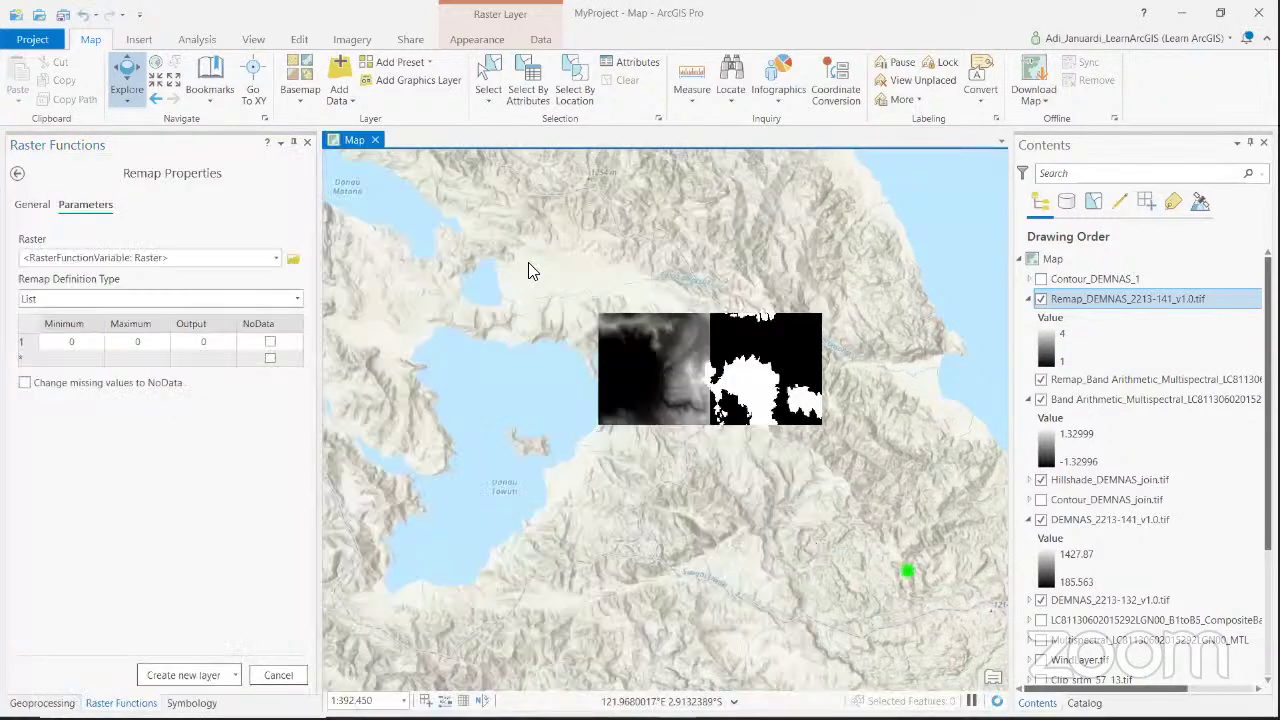
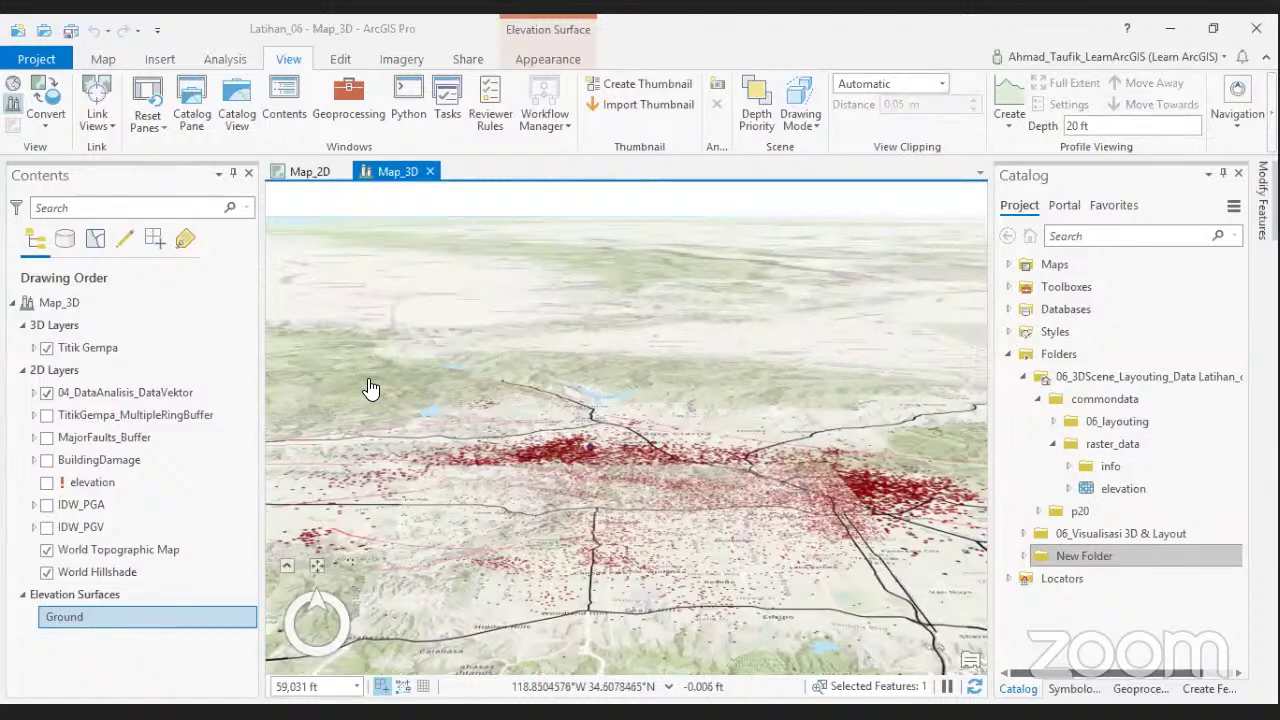
# Try to add the elevation raster from commondata\raster_data as an elevation source for the Ground surface.
pyautogui.rightClick(86, 616)
pyautogui.click(118, 565)
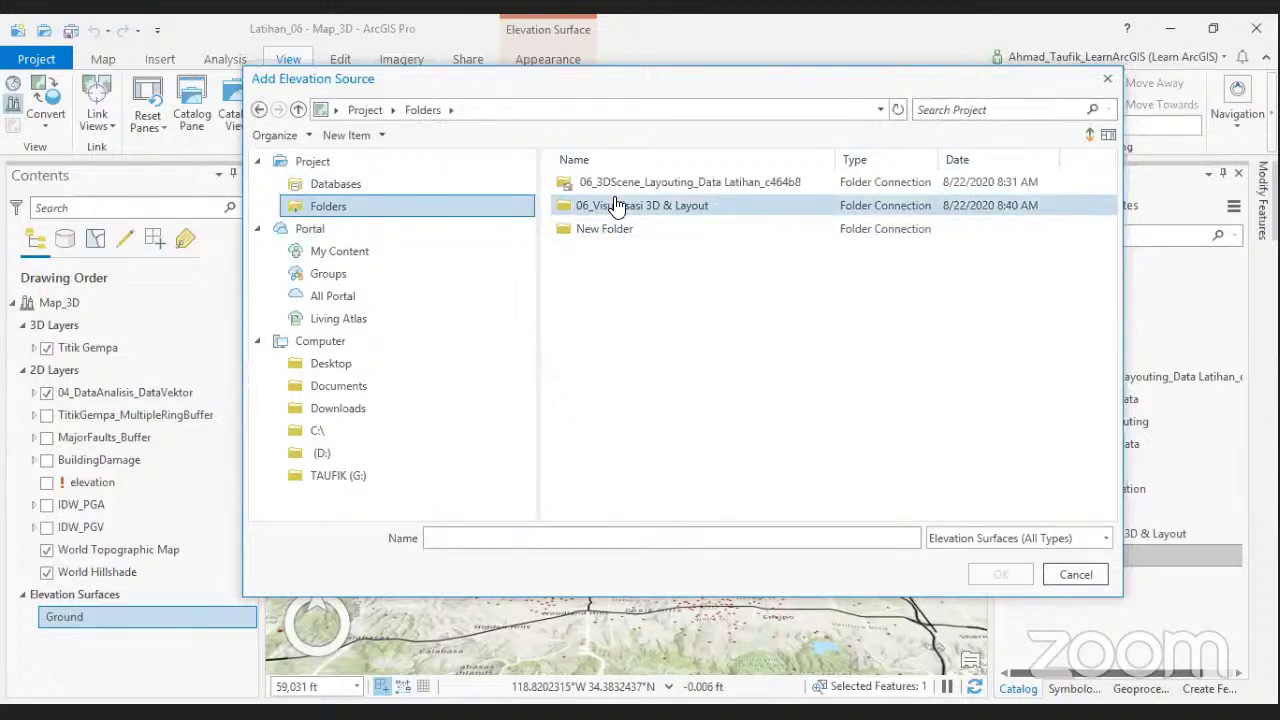
pyautogui.doubleClick(618, 198)
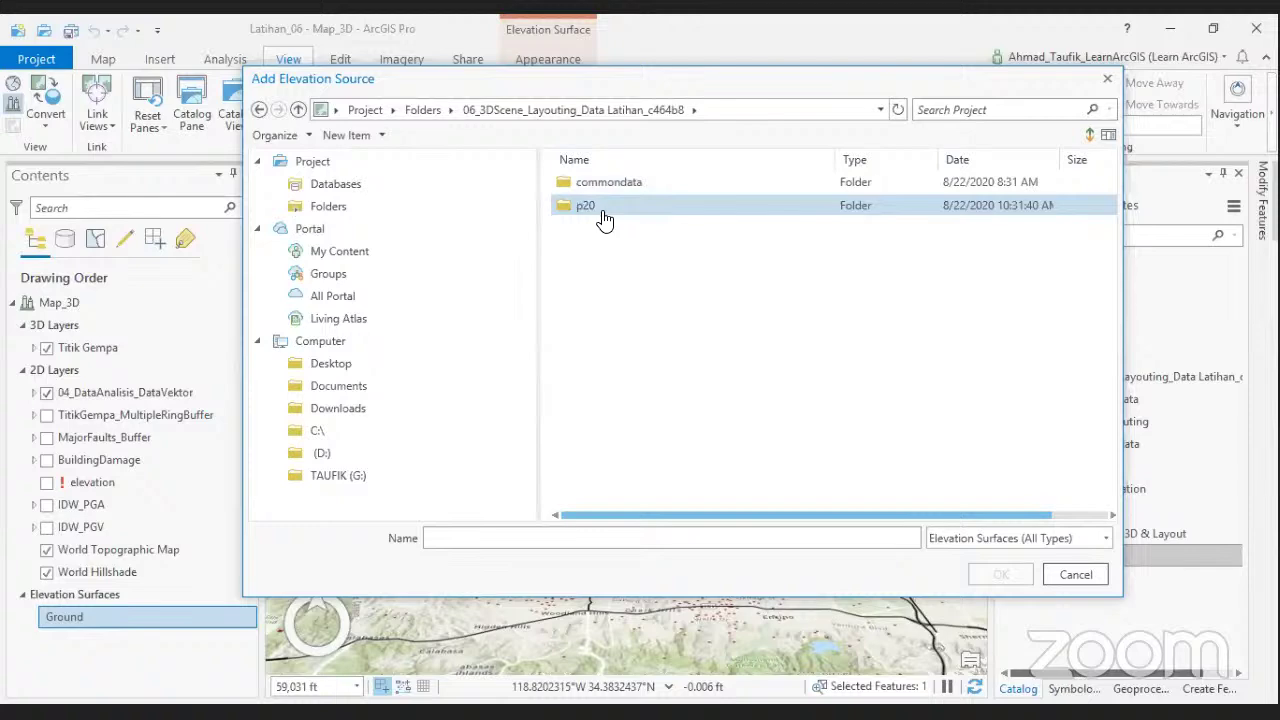
pyautogui.doubleClick(590, 182)
pyautogui.doubleClick(608, 210)
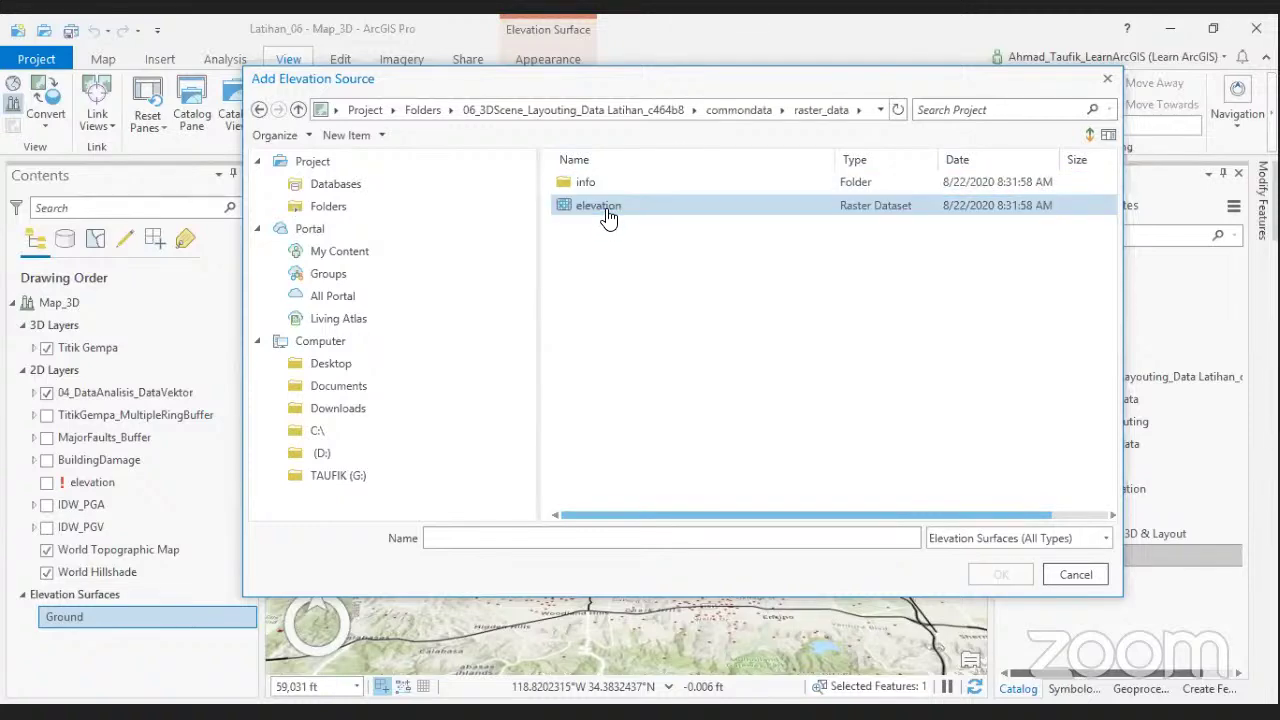
pyautogui.click(608, 210)
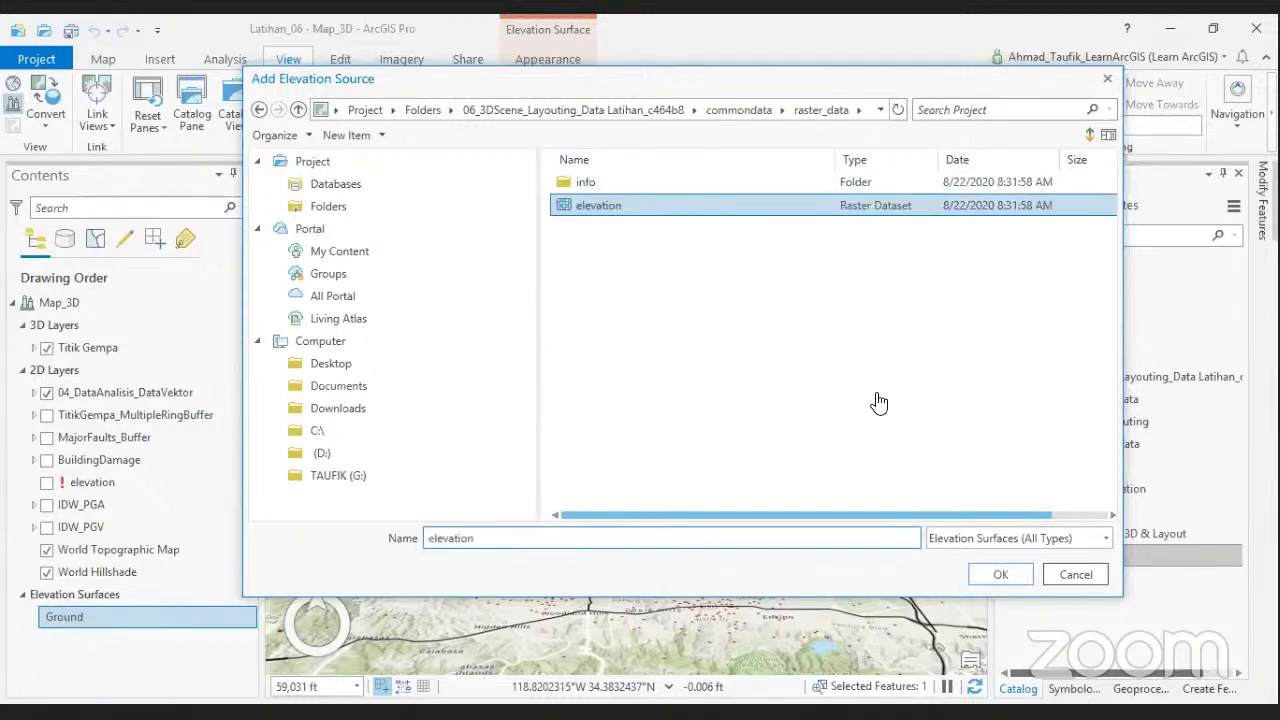
pyautogui.click(998, 572)
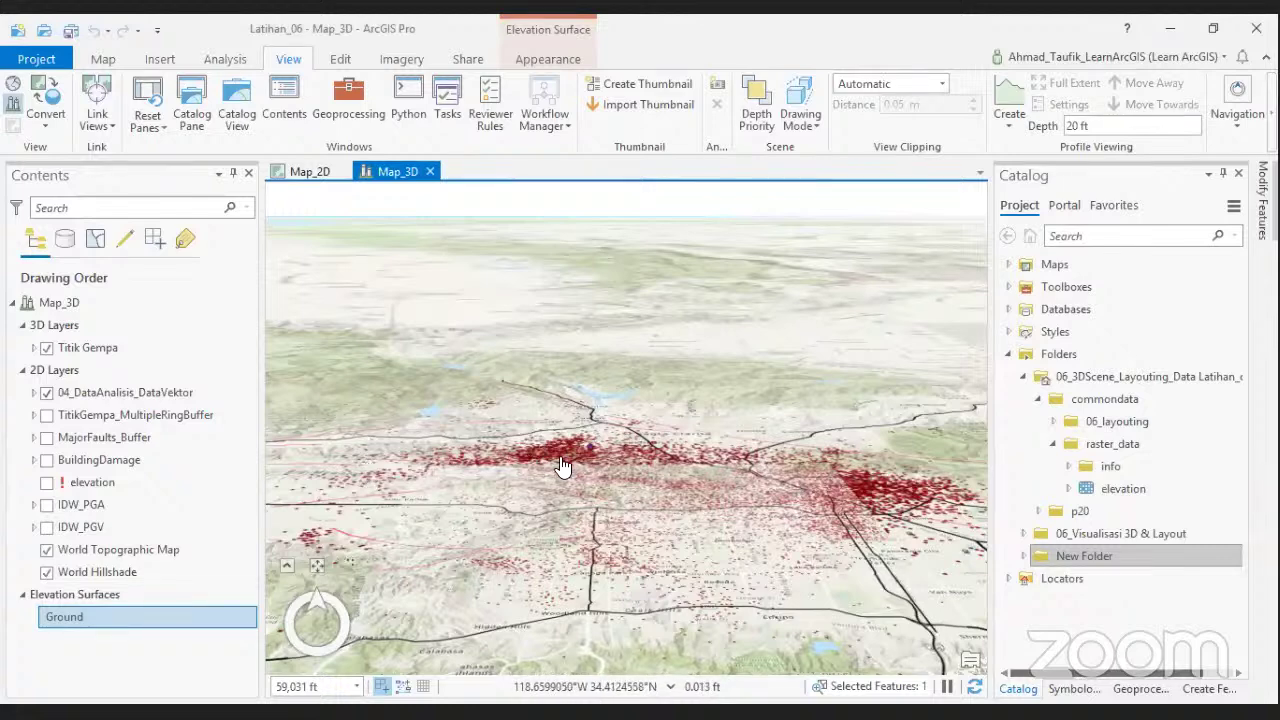
pyautogui.scroll(-2, 540, 472)
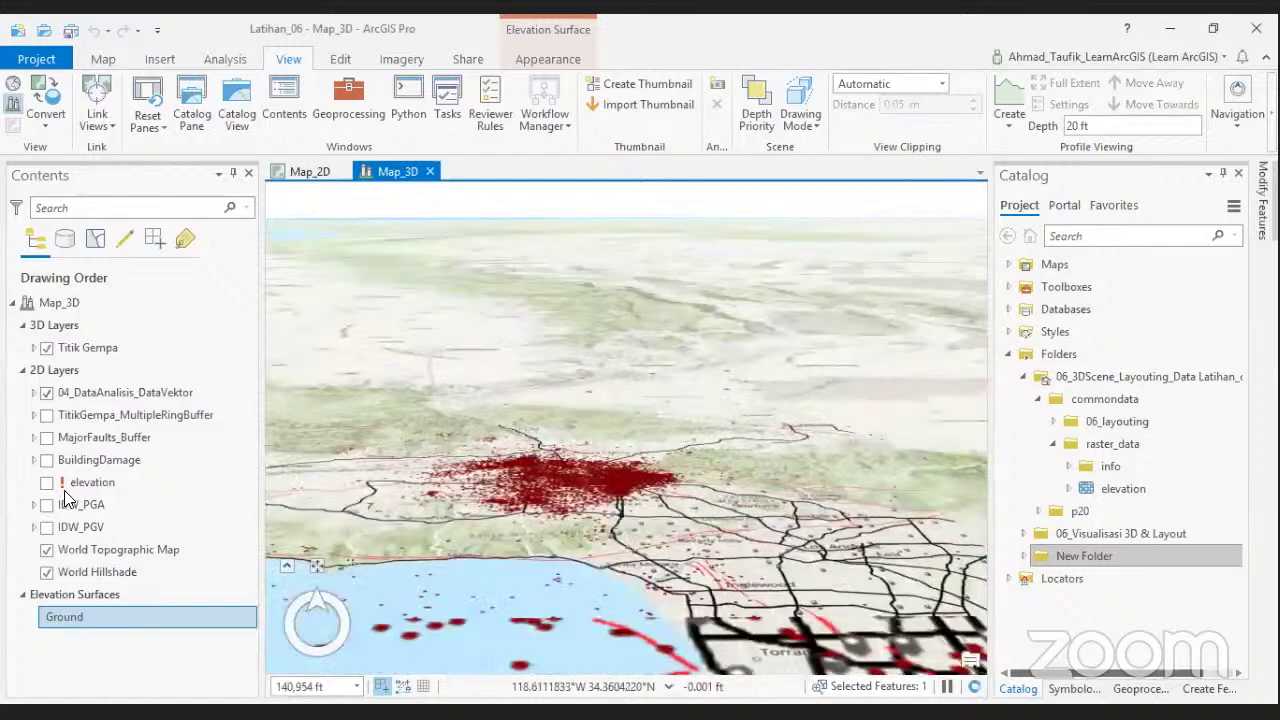
# Try to repair the elevation layer's broken data source using the elevation raster in the raster_data folder.
pyautogui.click(63, 481)
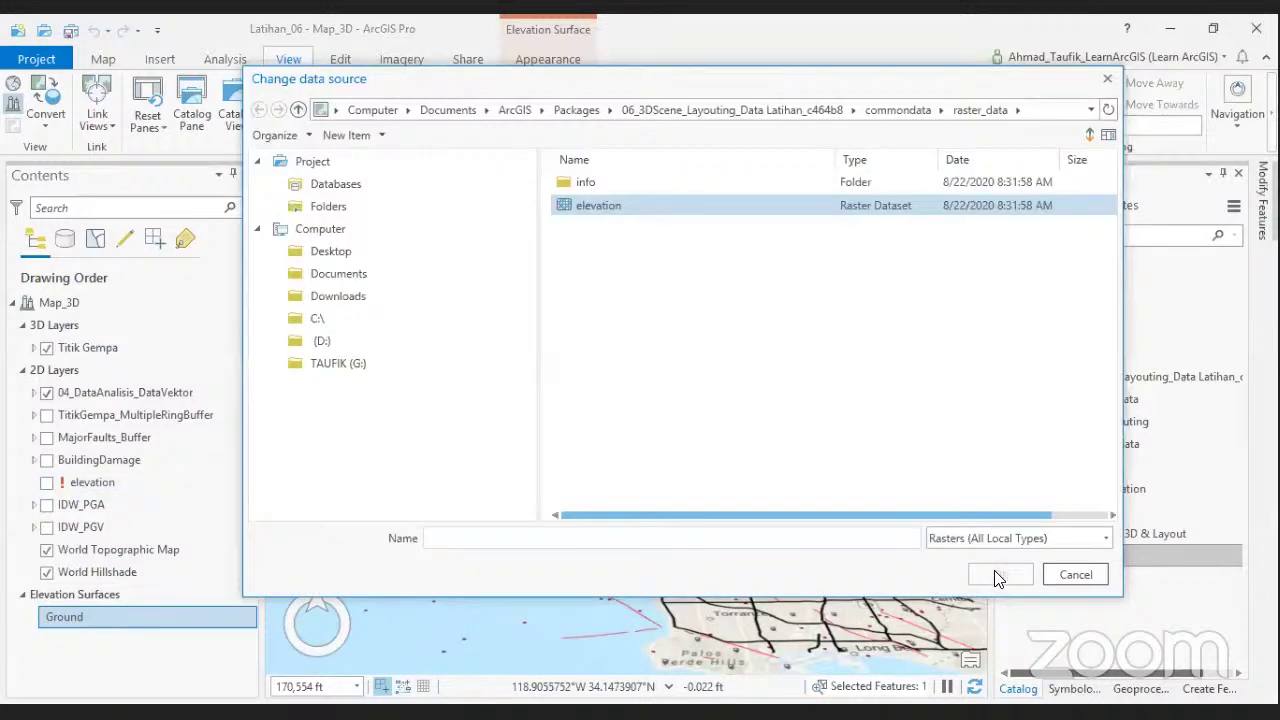
pyautogui.press('Escape')
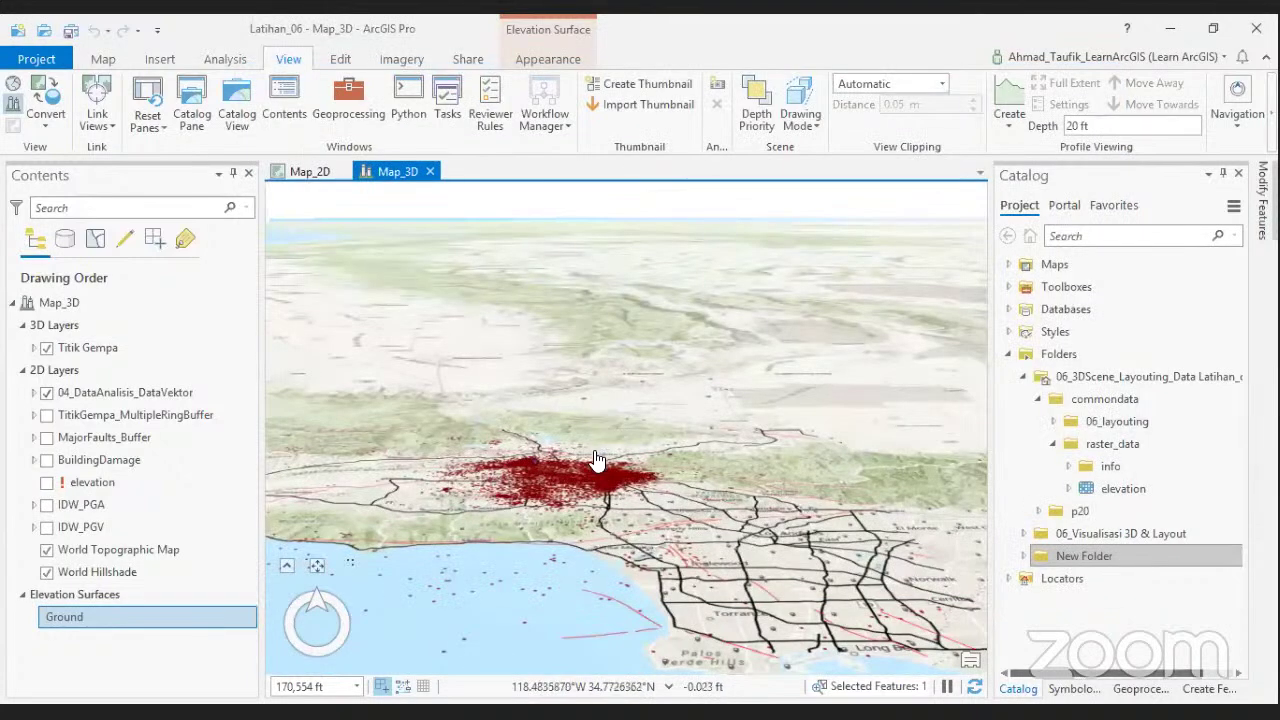
pyautogui.moveTo(600, 471); pyautogui.dragTo(587, 444)
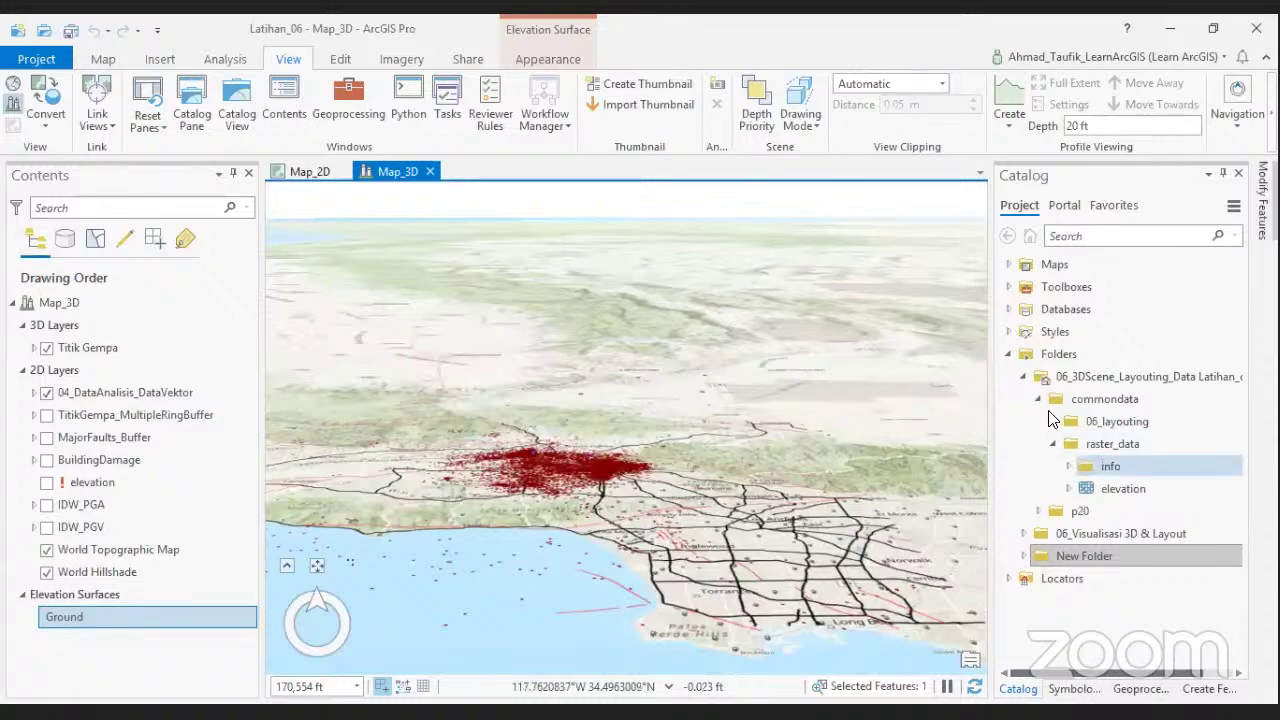
# Check the elevation raster in the widened Catalog pane and collapse the raster_data folder.
pyautogui.click(1105, 488)
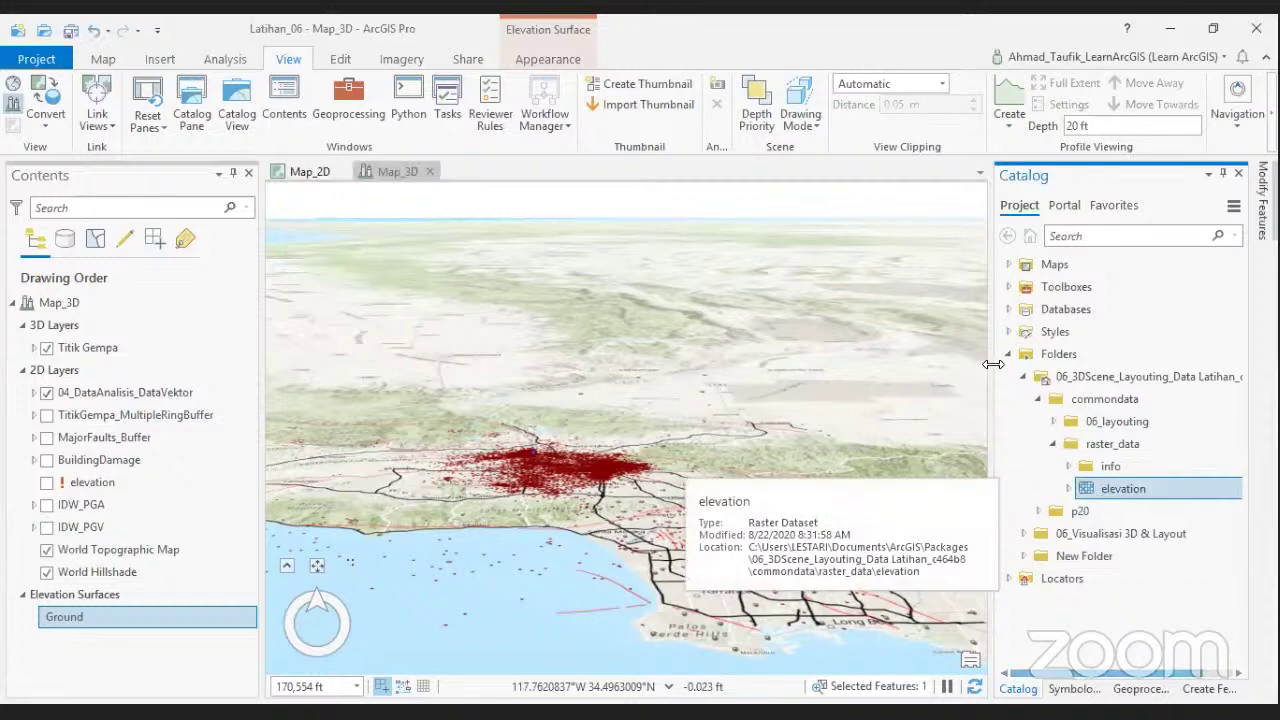
pyautogui.moveTo(994, 363); pyautogui.dragTo(882, 346)
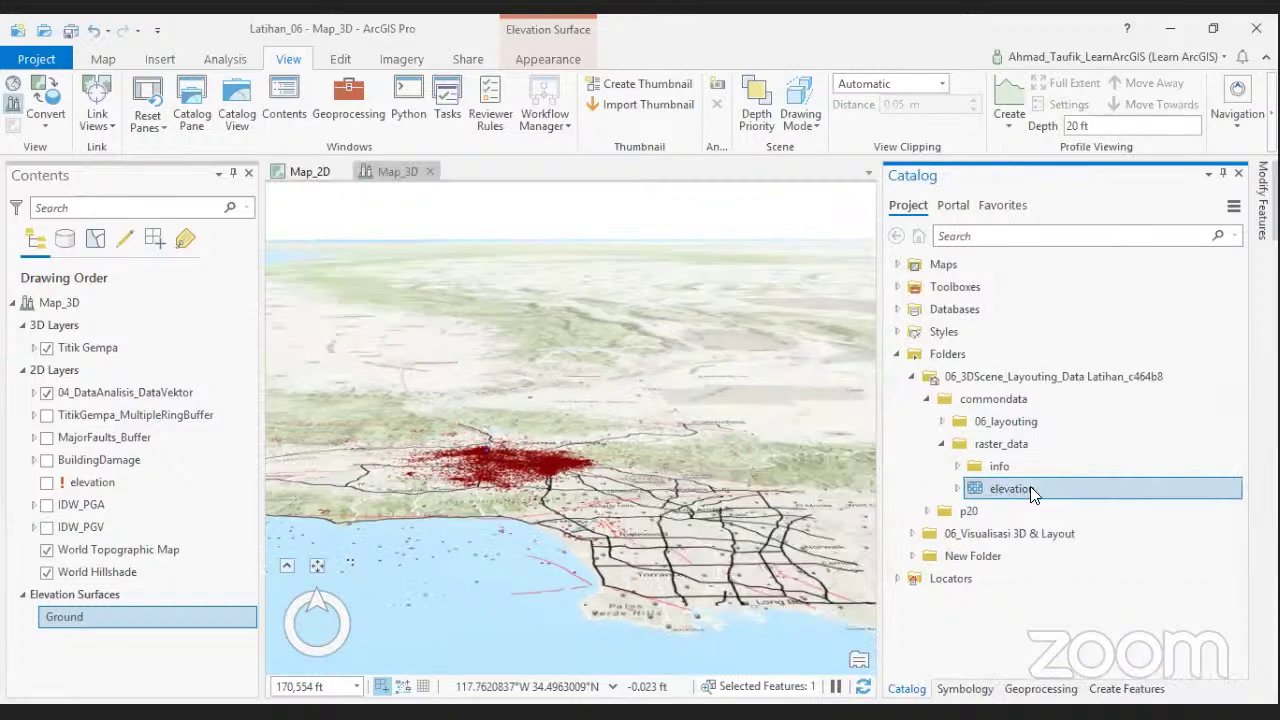
pyautogui.click(943, 445)
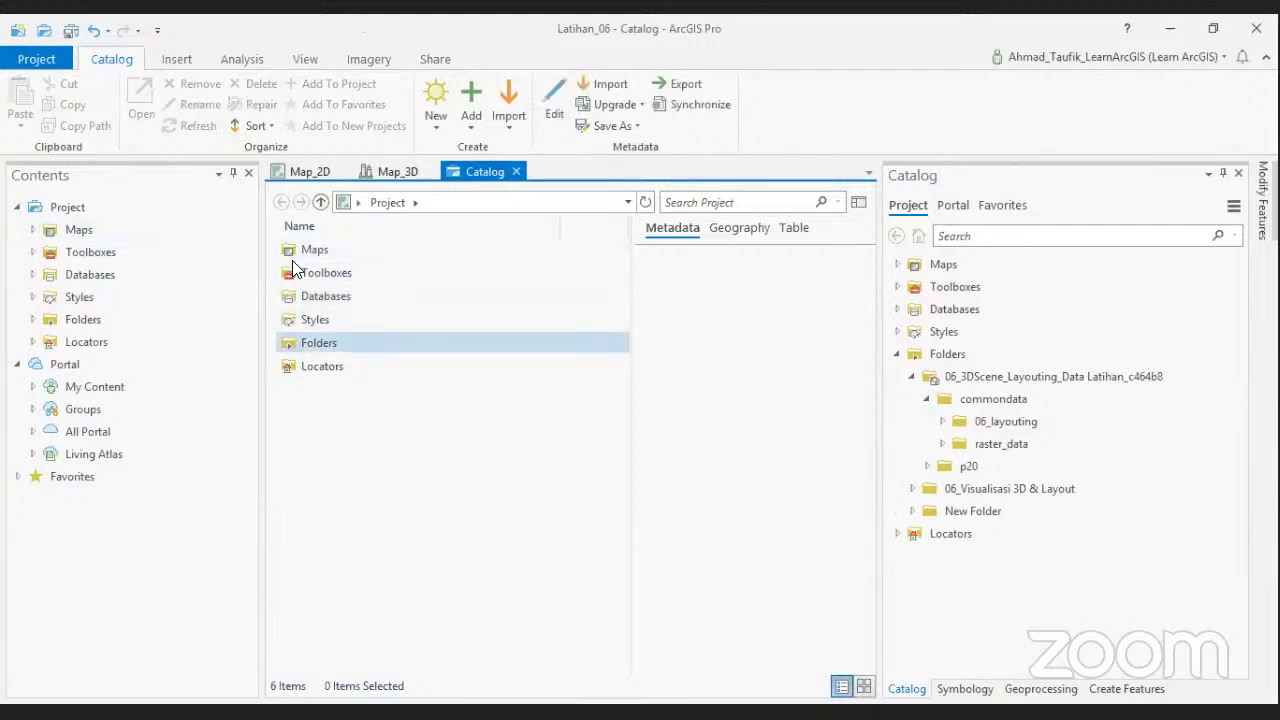
# Browse the catalog view to commondata\raster_data in 06_3DScene_Layouting_Data Latihan_c464b8 and copy the elevation raster.
pyautogui.click(287, 342)
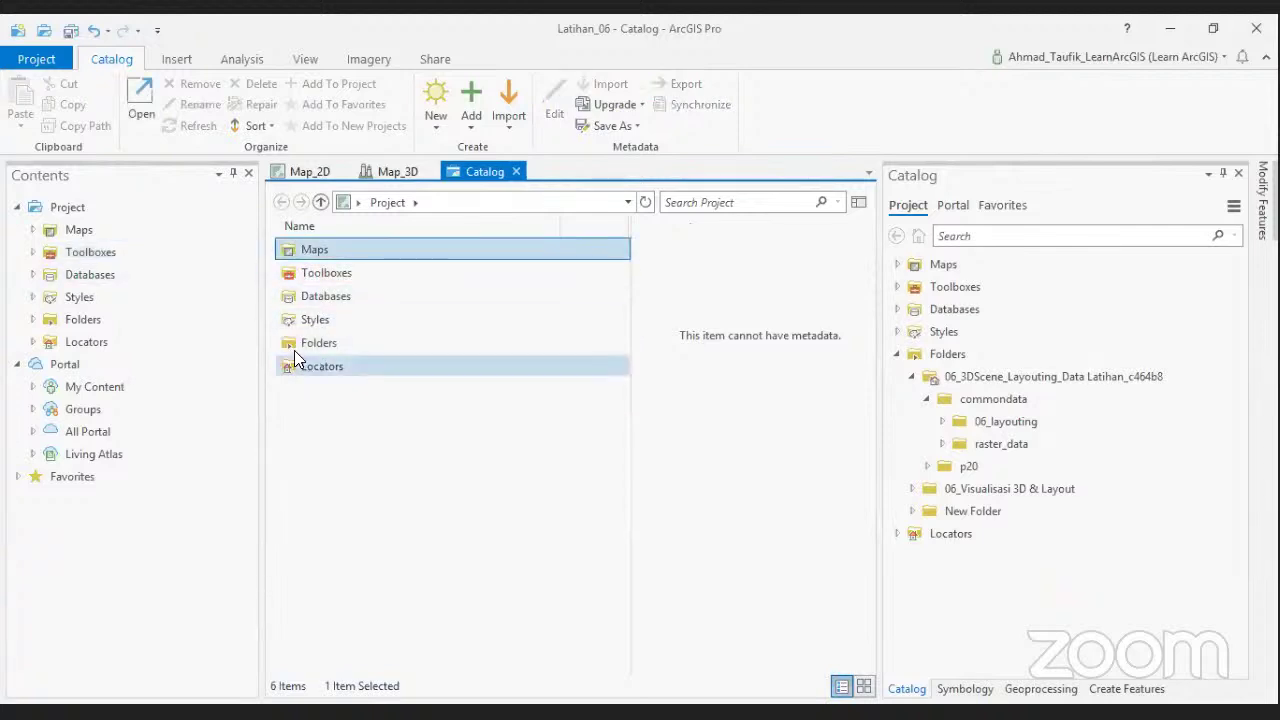
pyautogui.doubleClick(290, 342)
pyautogui.click(312, 252)
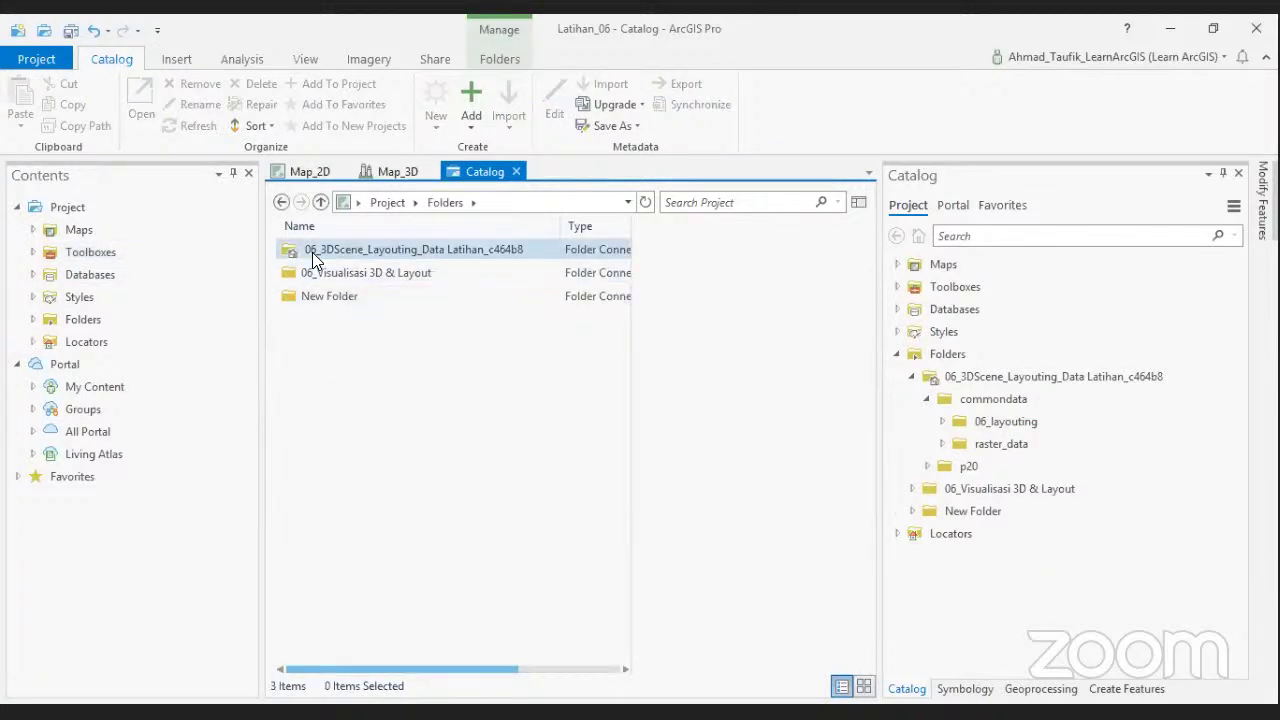
pyautogui.doubleClick(314, 252)
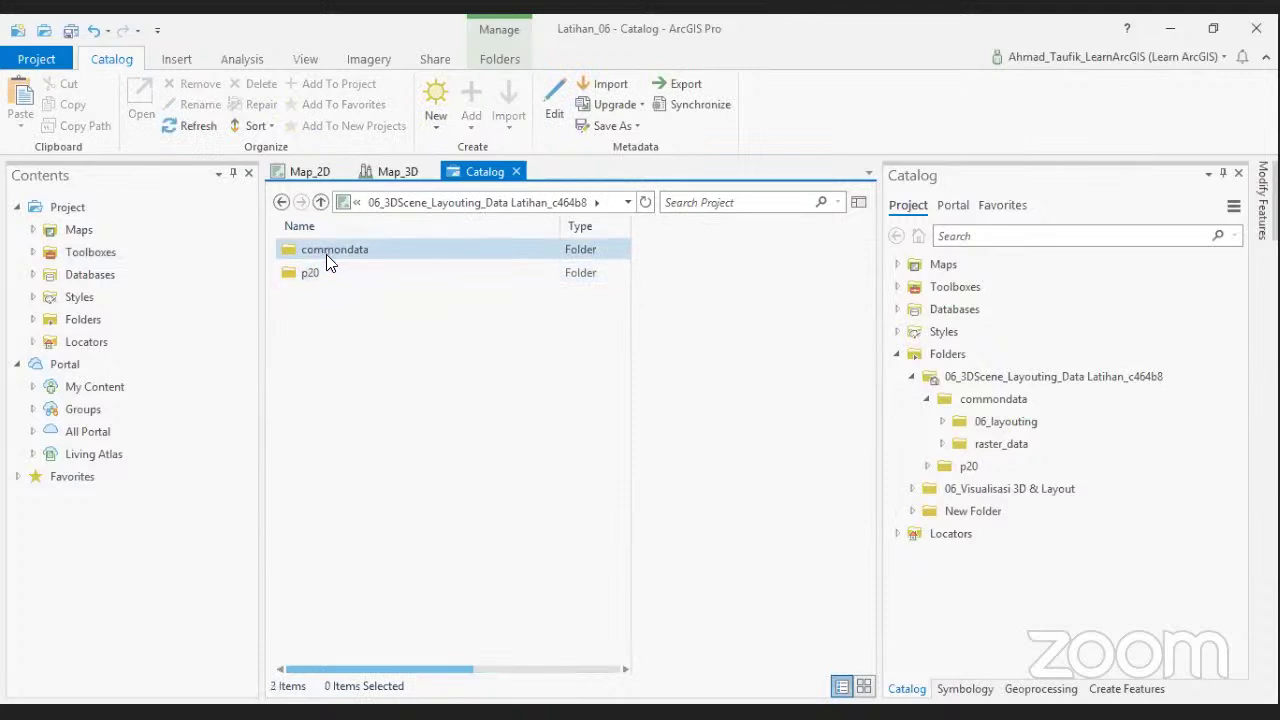
pyautogui.doubleClick(326, 253)
pyautogui.doubleClick(330, 274)
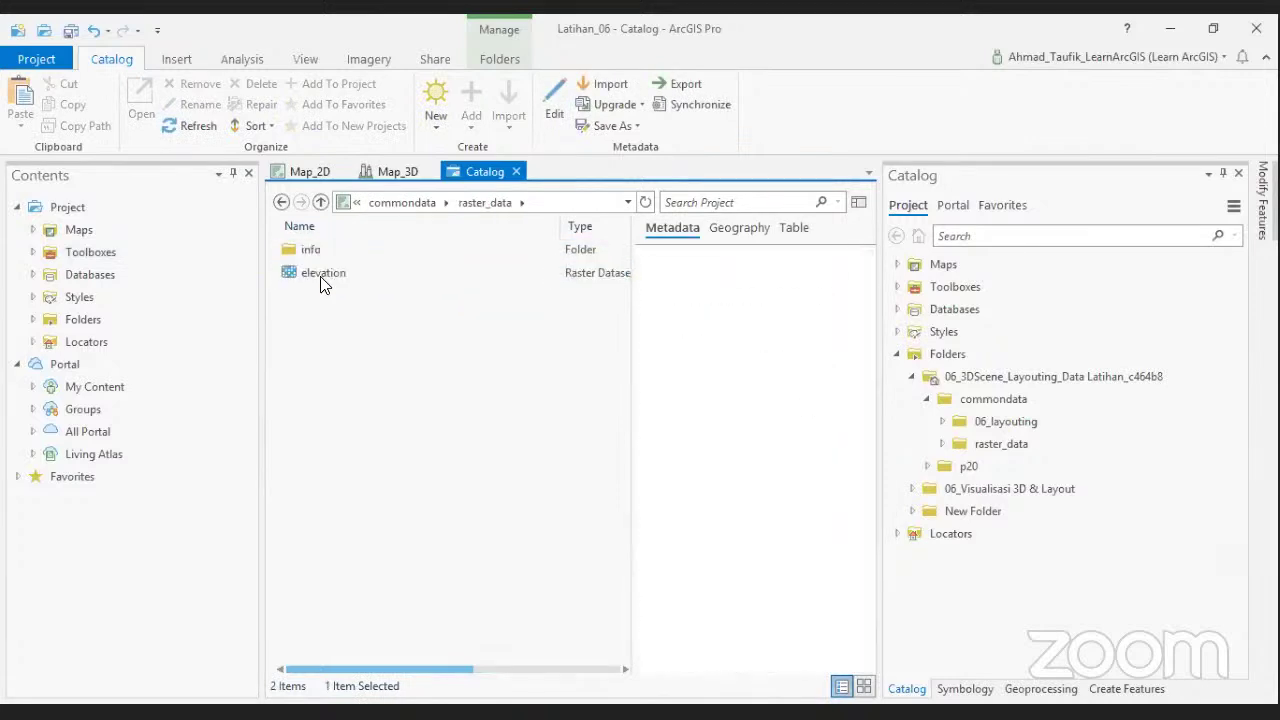
pyautogui.rightClick(318, 272)
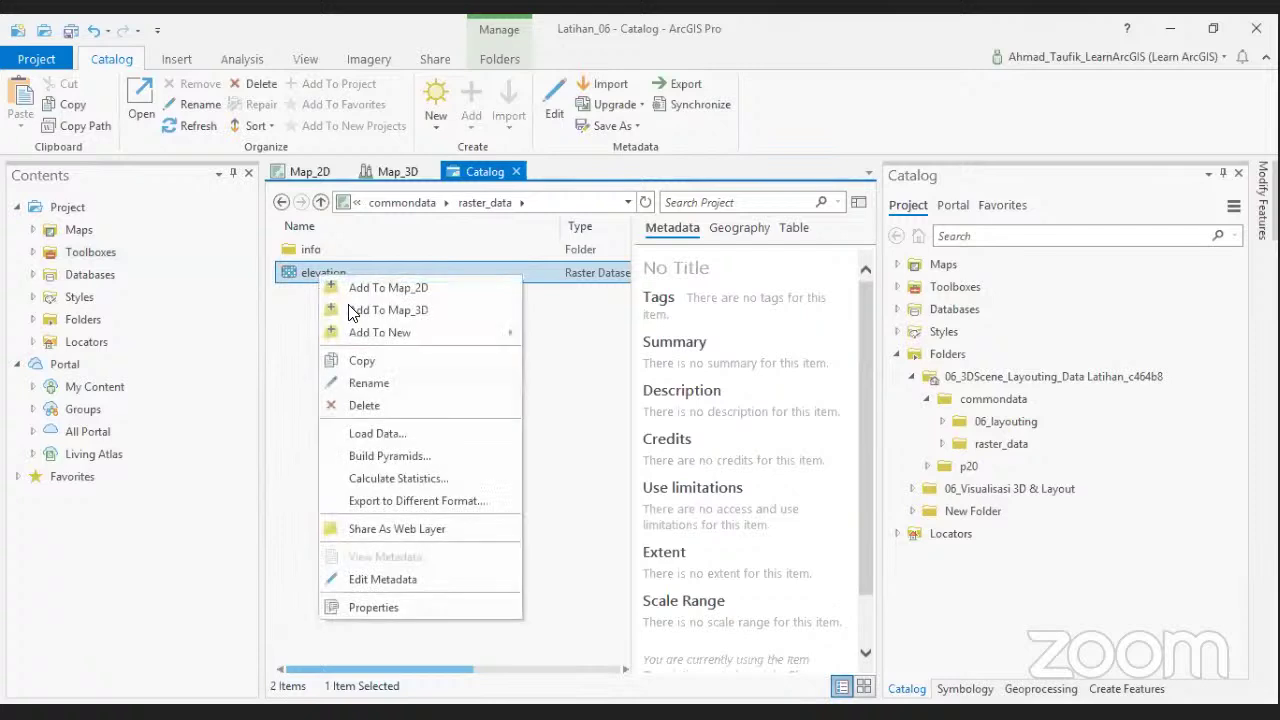
pyautogui.click(366, 362)
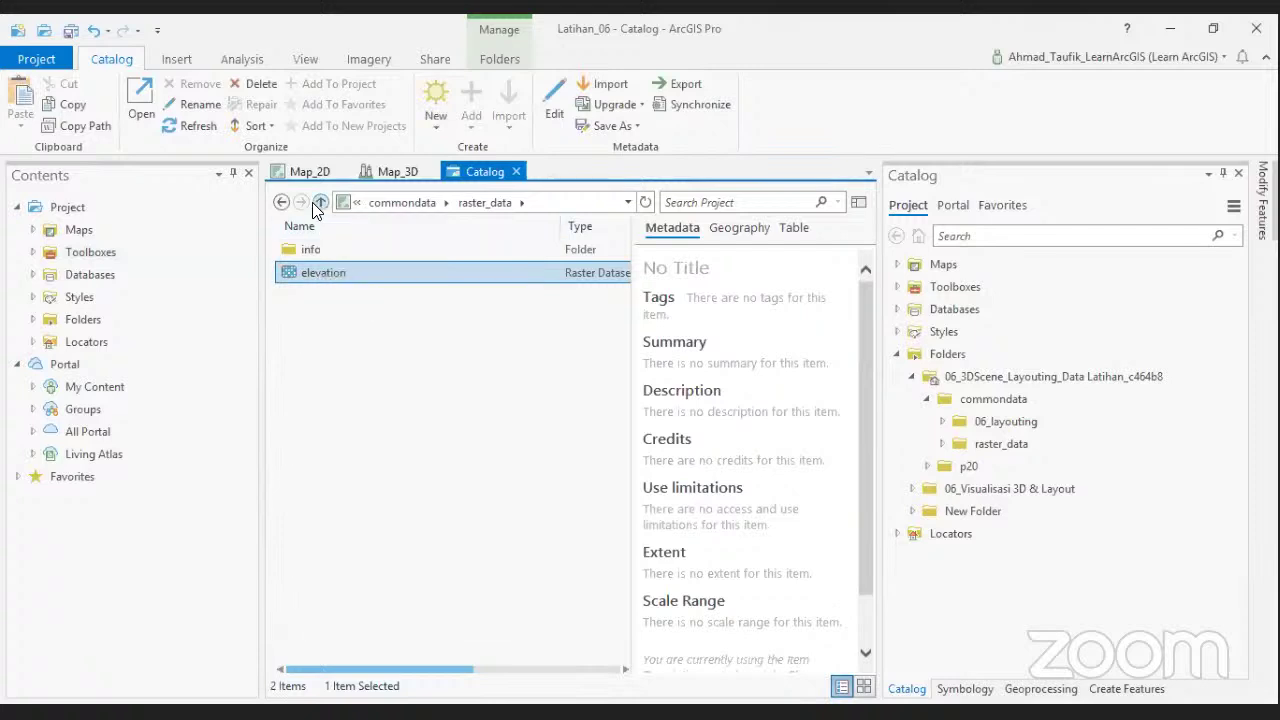
# Create a new folder on drive D: and add it to the project as a folder connection.
pyautogui.click(284, 203)
pyautogui.click(284, 203)
pyautogui.click(284, 203)
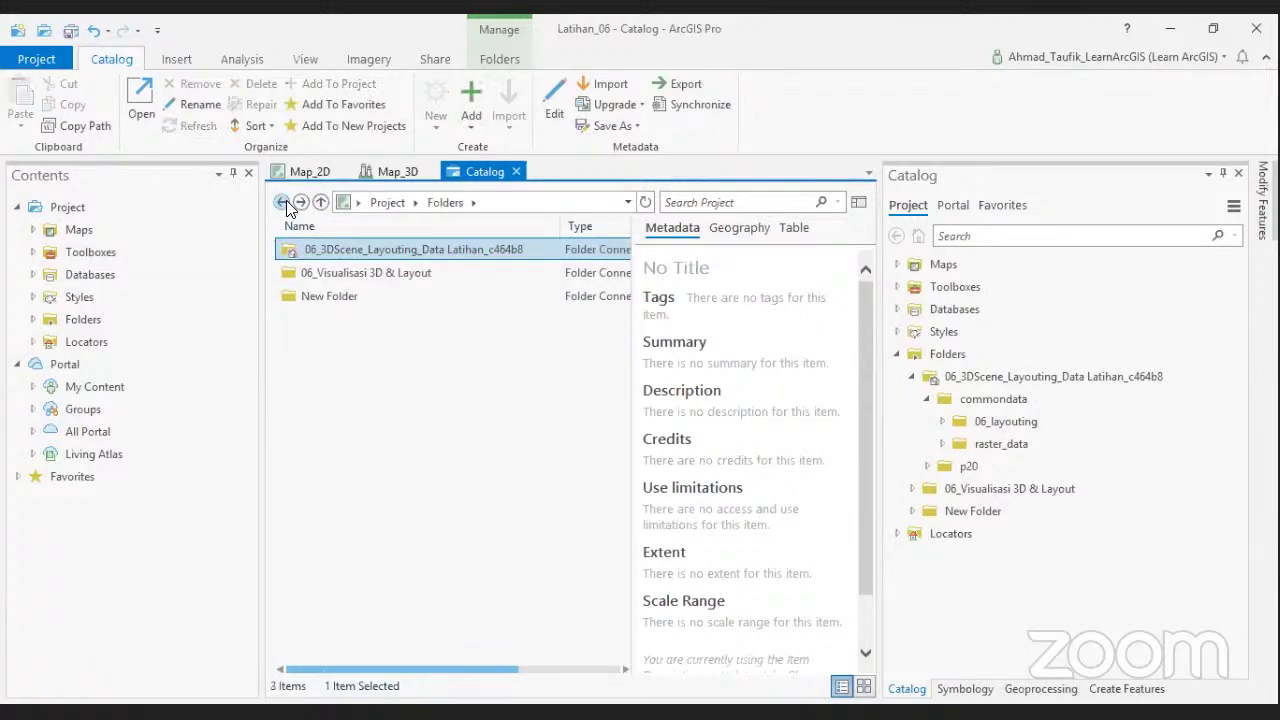
pyautogui.click(284, 203)
pyautogui.rightClick(304, 336)
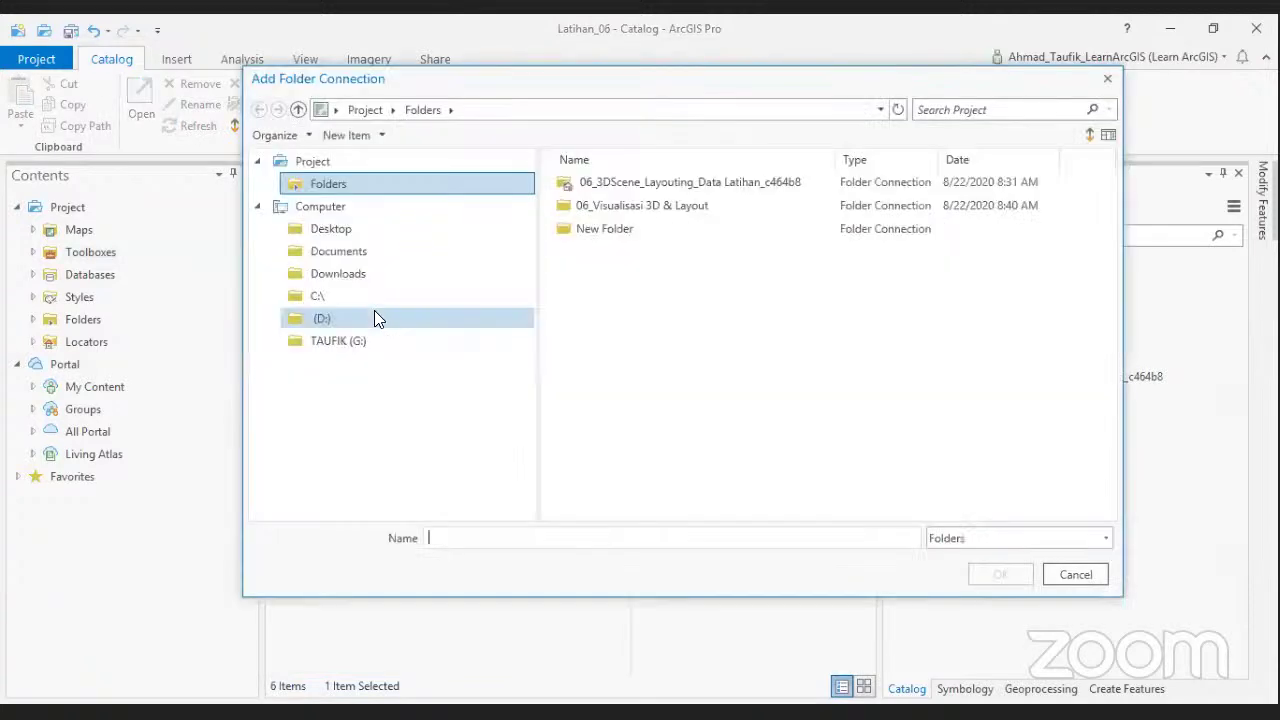
pyautogui.click(374, 316)
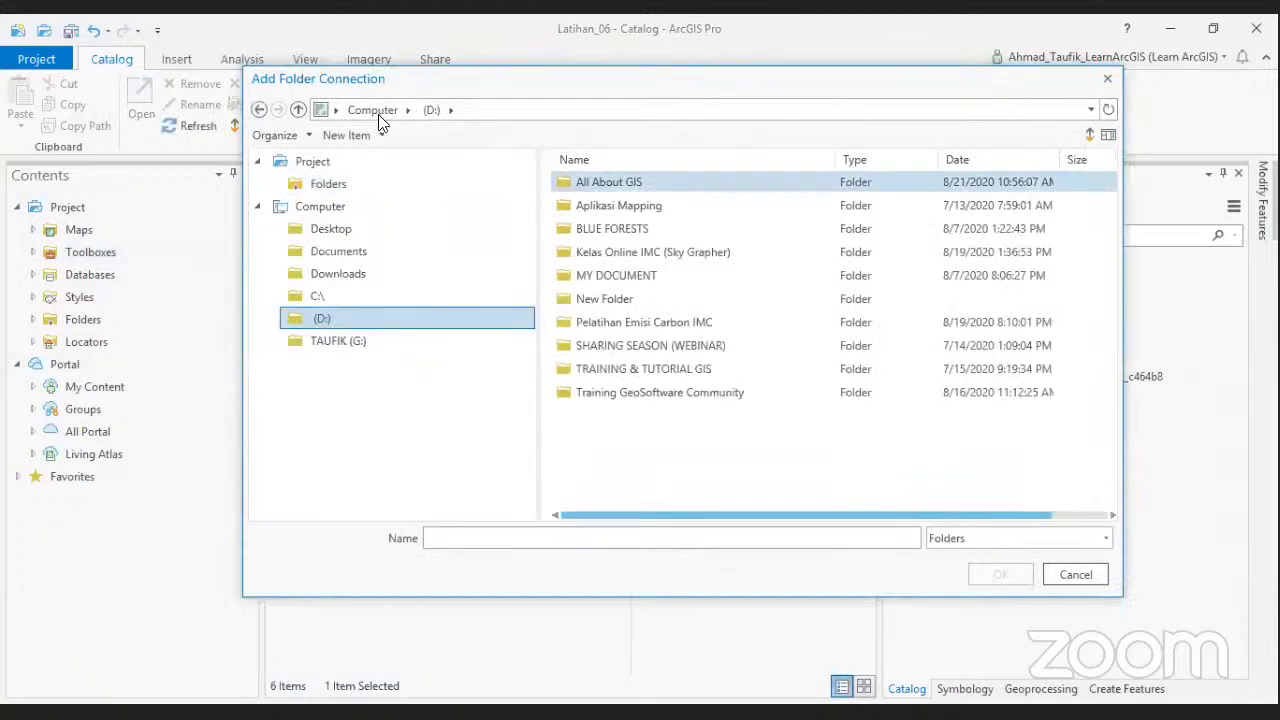
pyautogui.click(346, 135)
pyautogui.click(376, 158)
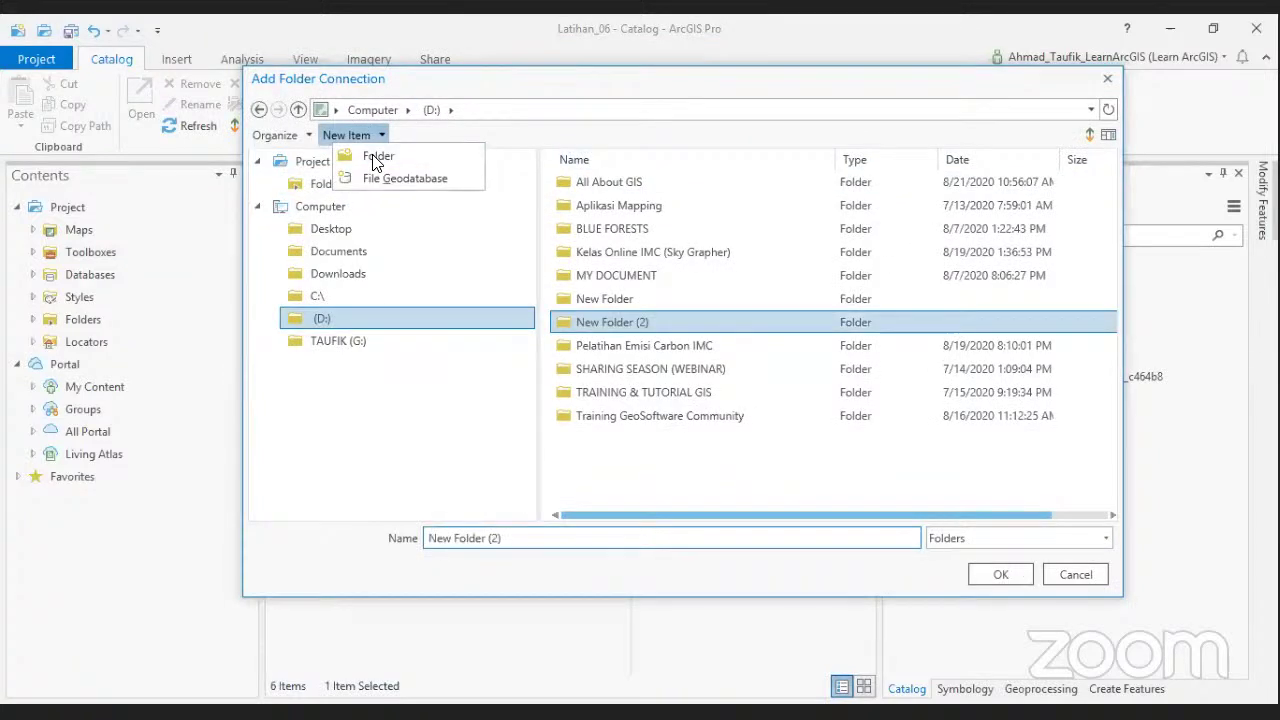
pyautogui.press('Return')
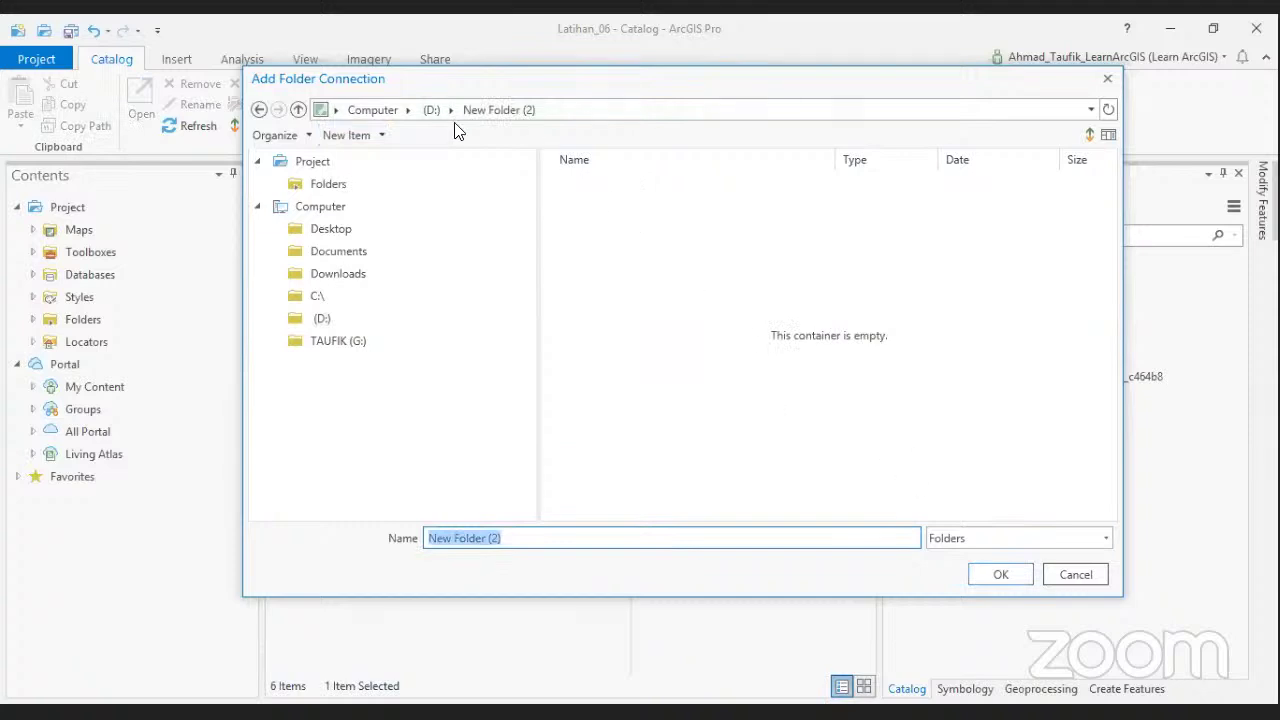
pyautogui.click(430, 109)
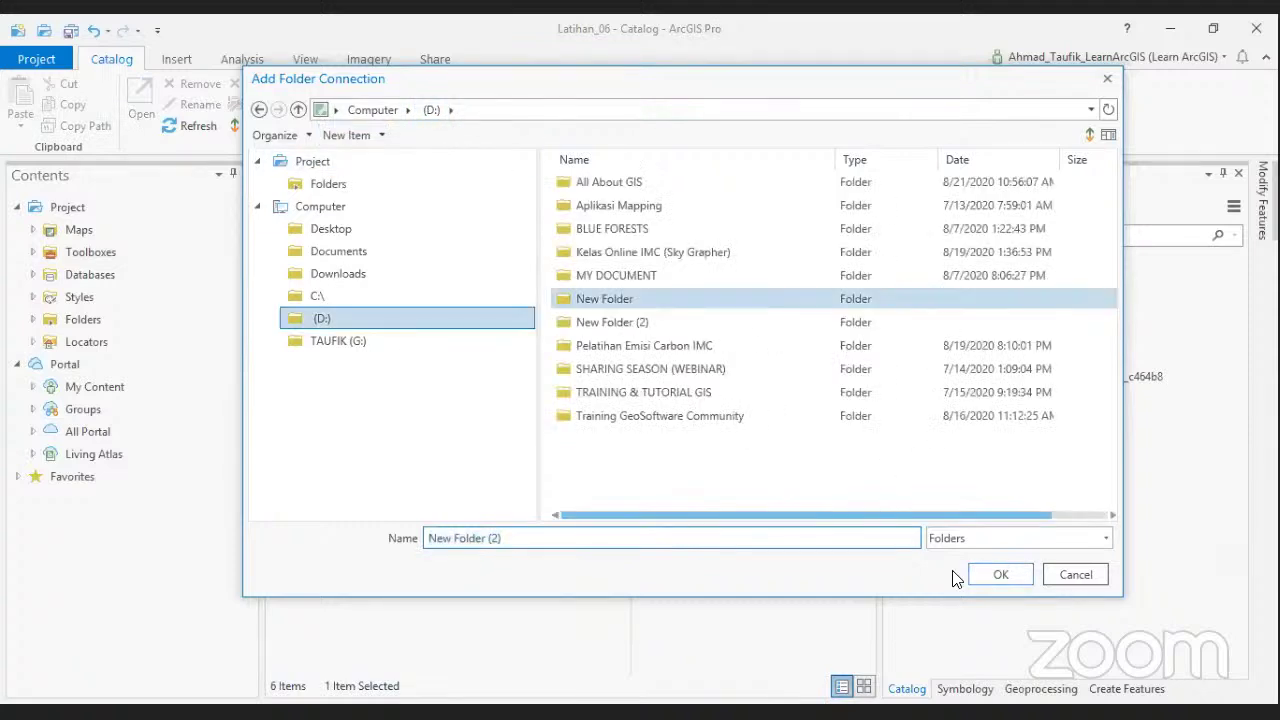
pyautogui.click(1010, 575)
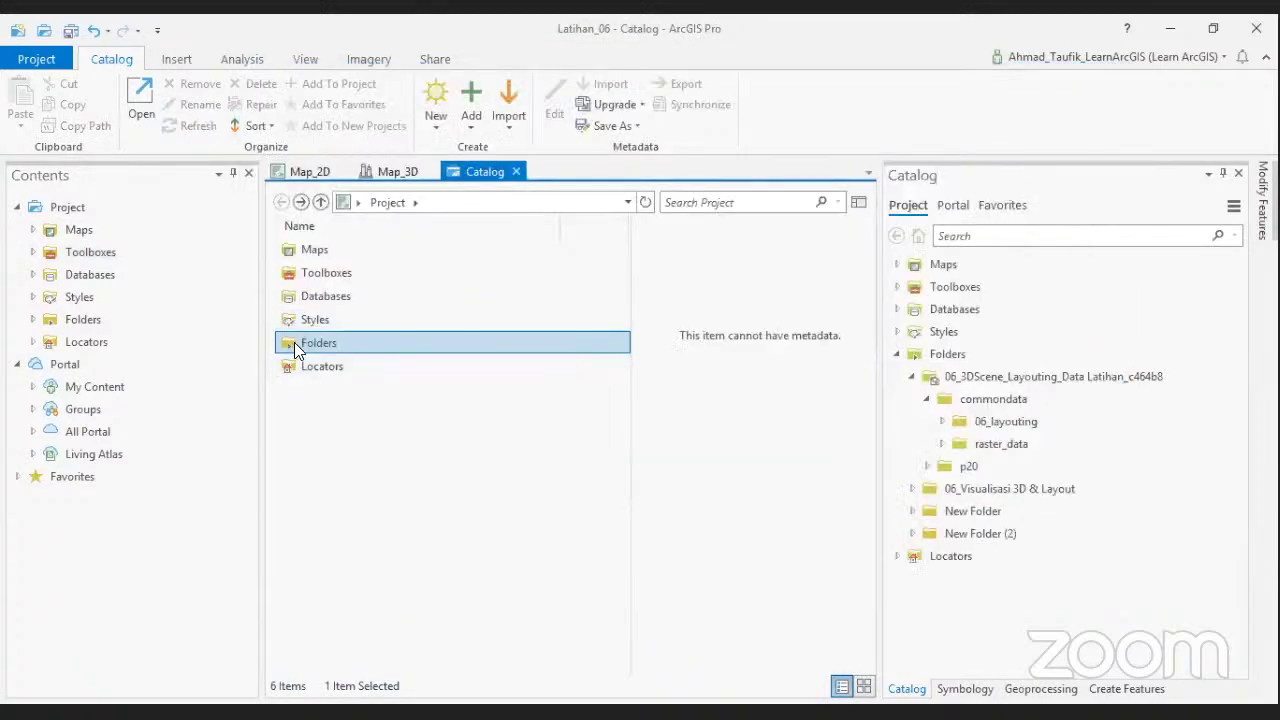
# Try to paste the copied elevation raster into New Folder (2) and dismiss the resulting message.
pyautogui.doubleClick(310, 343)
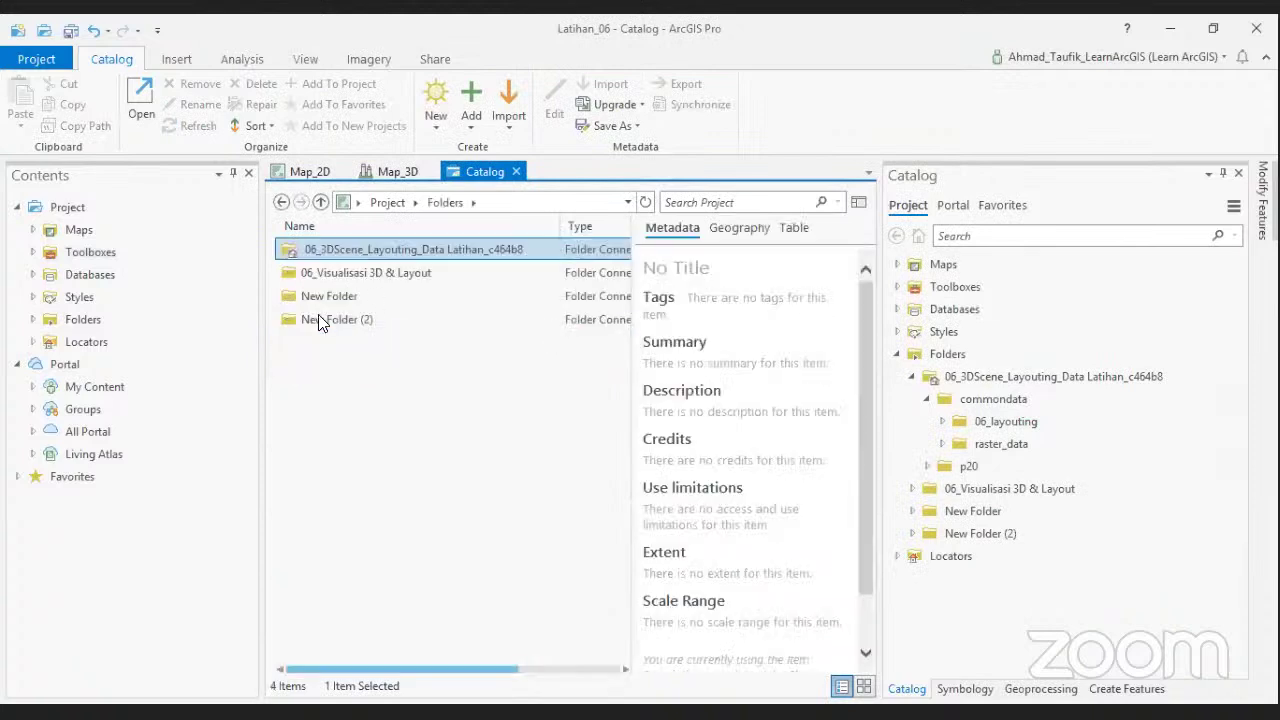
pyautogui.doubleClick(318, 316)
pyautogui.rightClick(374, 312)
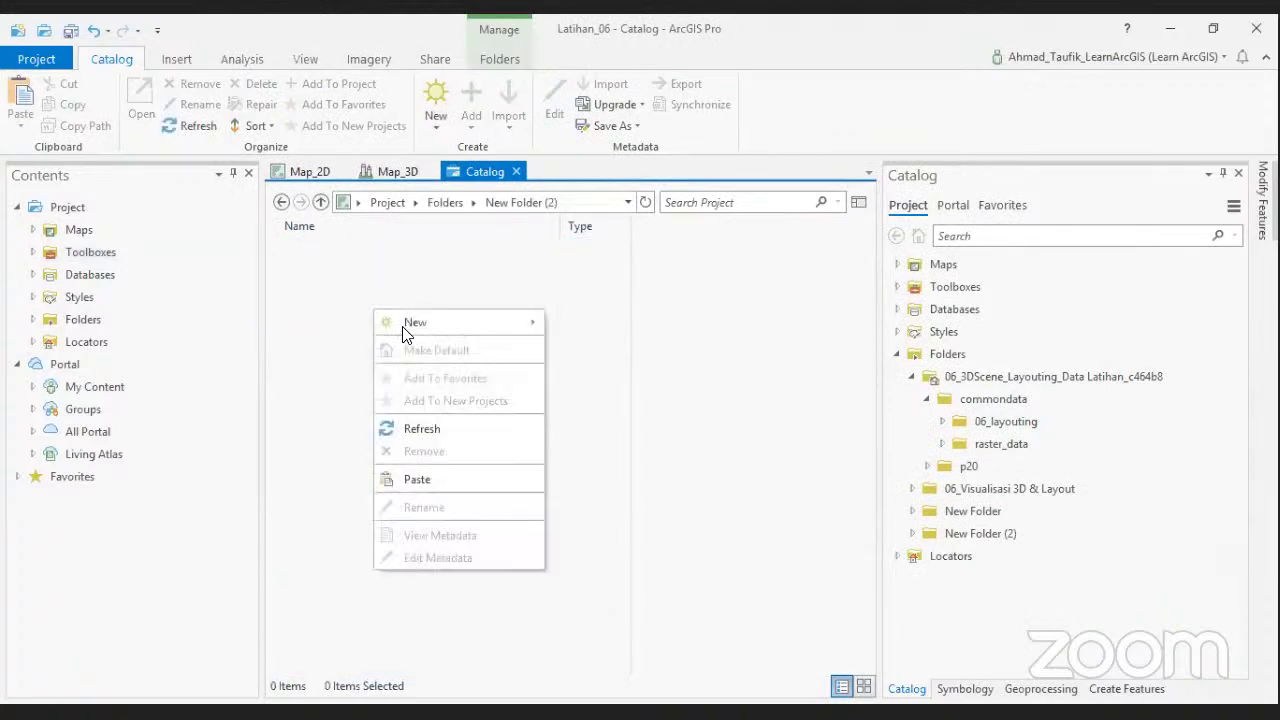
pyautogui.click(418, 479)
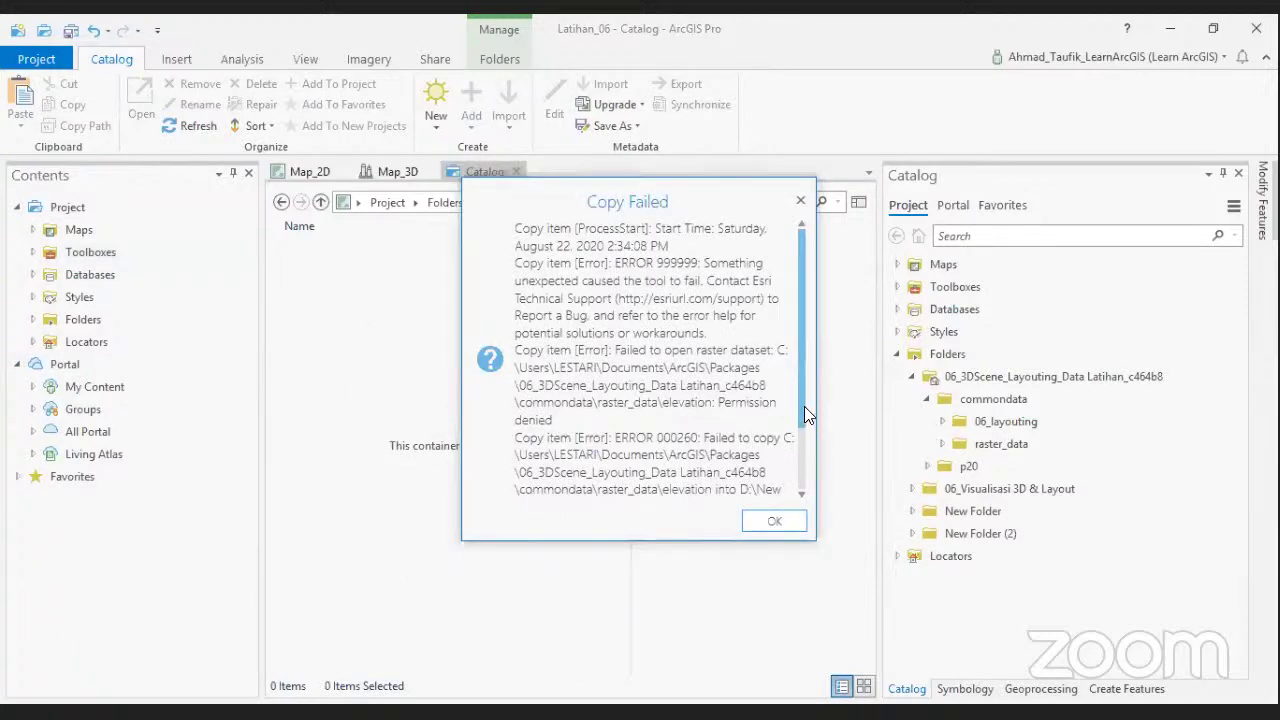
pyautogui.moveTo(806, 410); pyautogui.dragTo(803, 480)
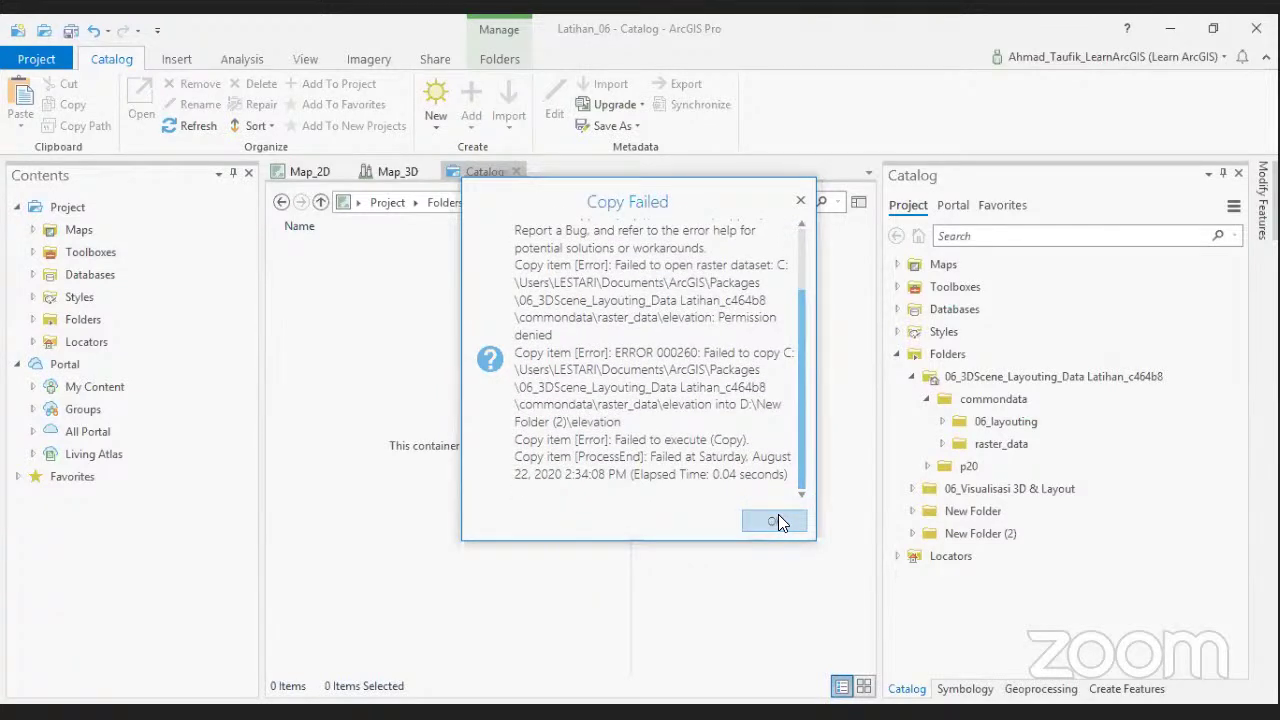
pyautogui.click(778, 514)
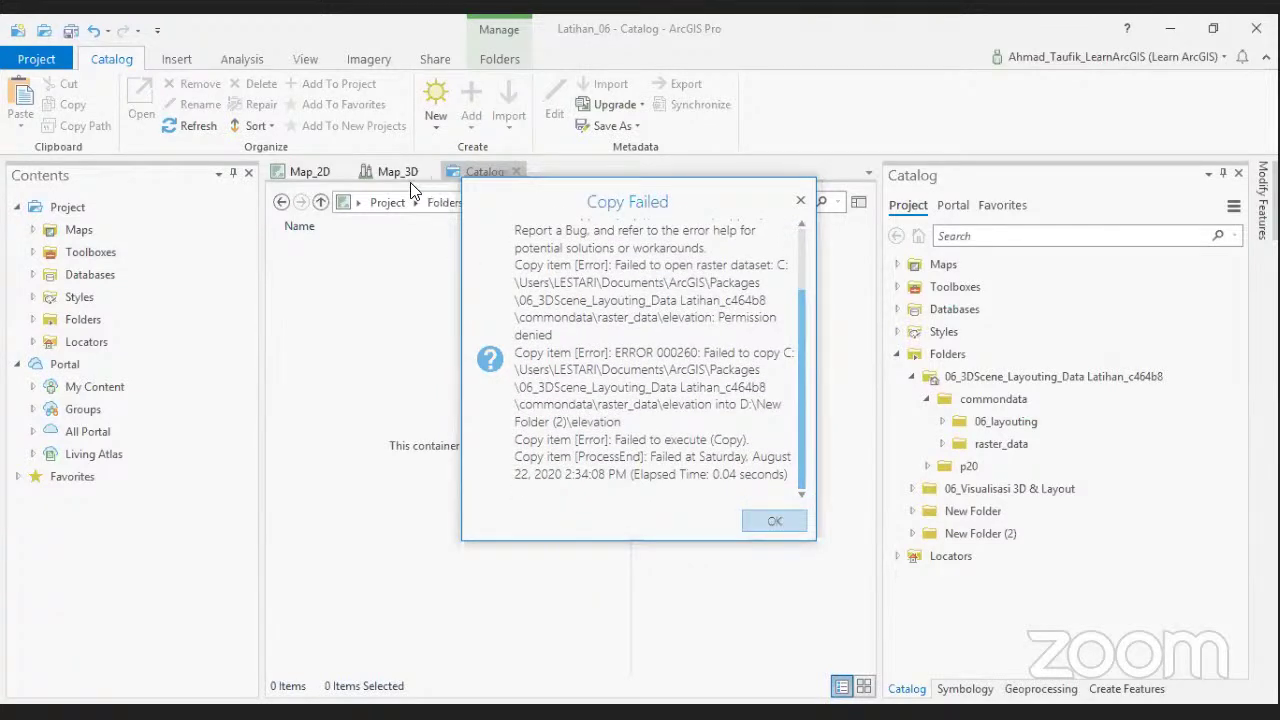
# Try to paste the copied elevation raster into the 06_Visualisasi 3D & Layout folder connection.
pyautogui.click(316, 202)
pyautogui.rightClick(370, 375)
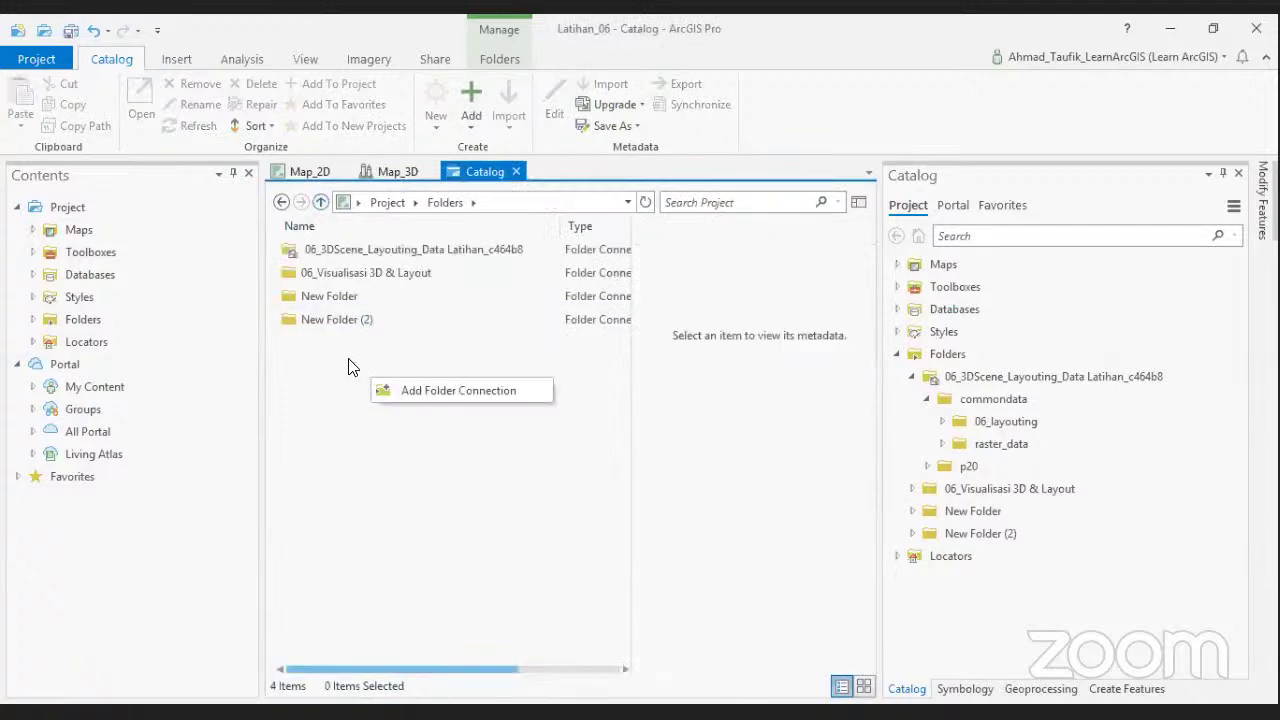
pyautogui.rightClick(383, 337)
pyautogui.click(349, 337)
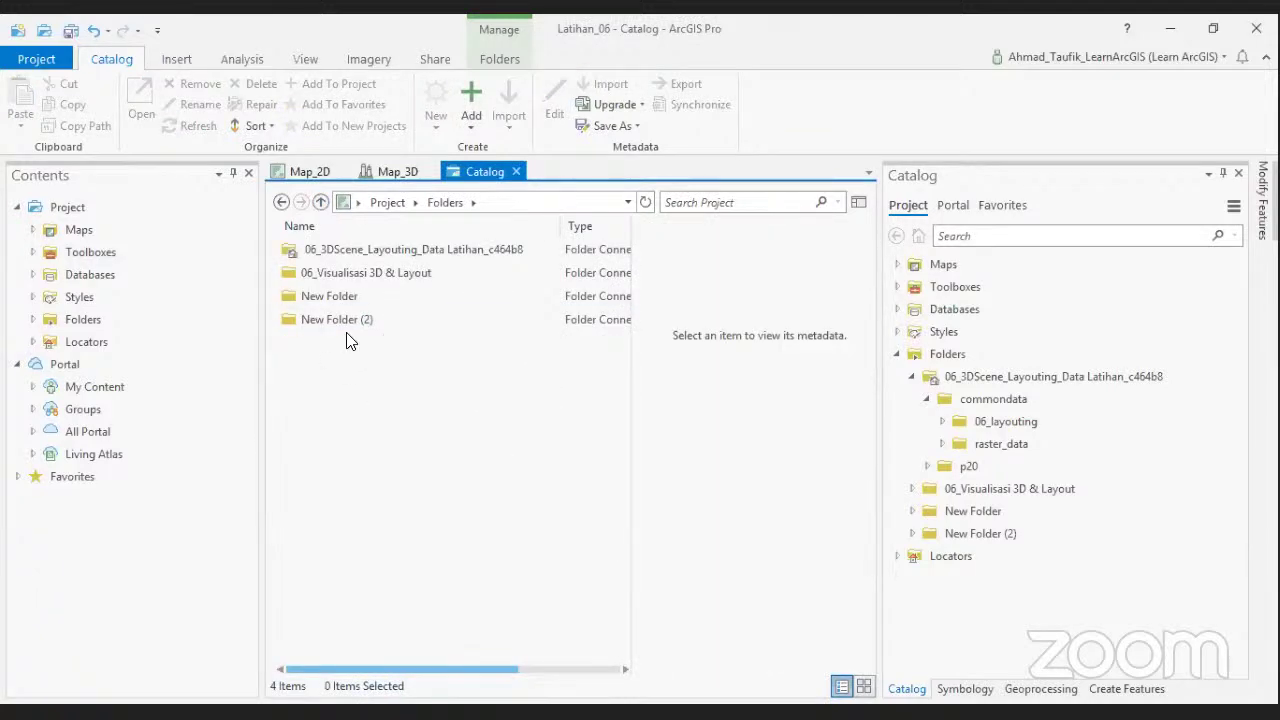
pyautogui.click(336, 318)
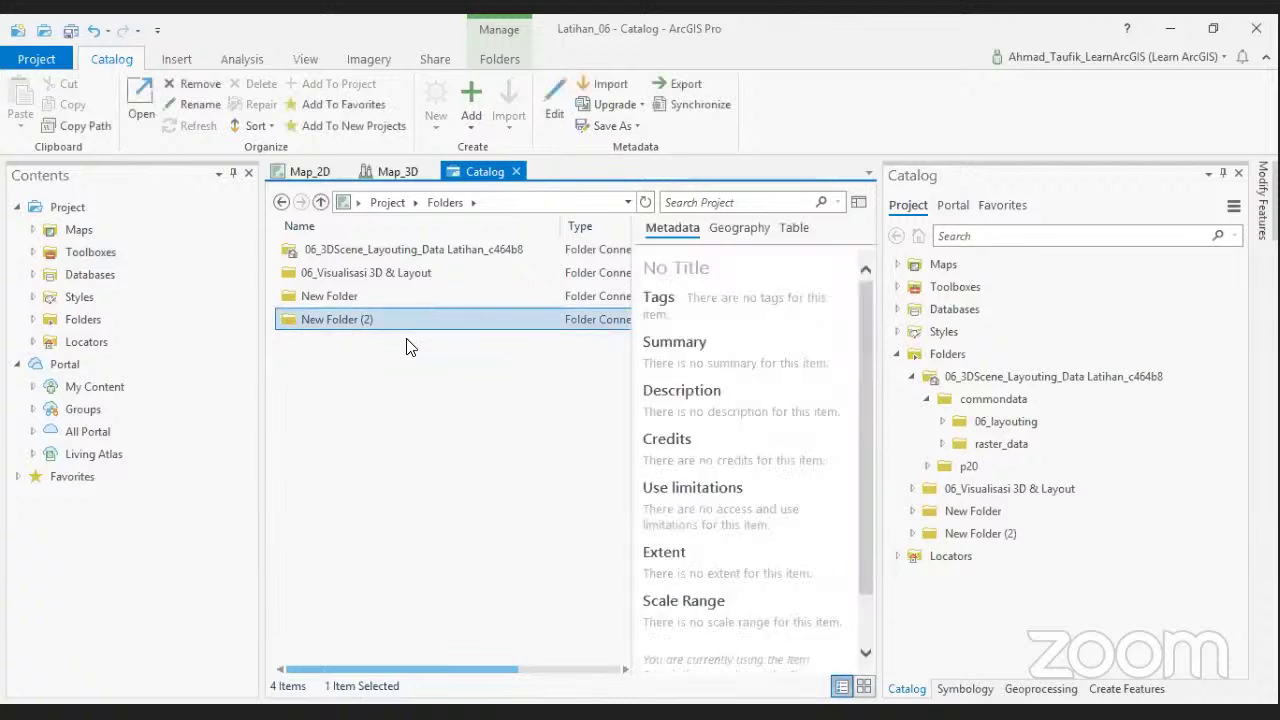
pyautogui.rightClick(340, 337)
pyautogui.click(321, 320)
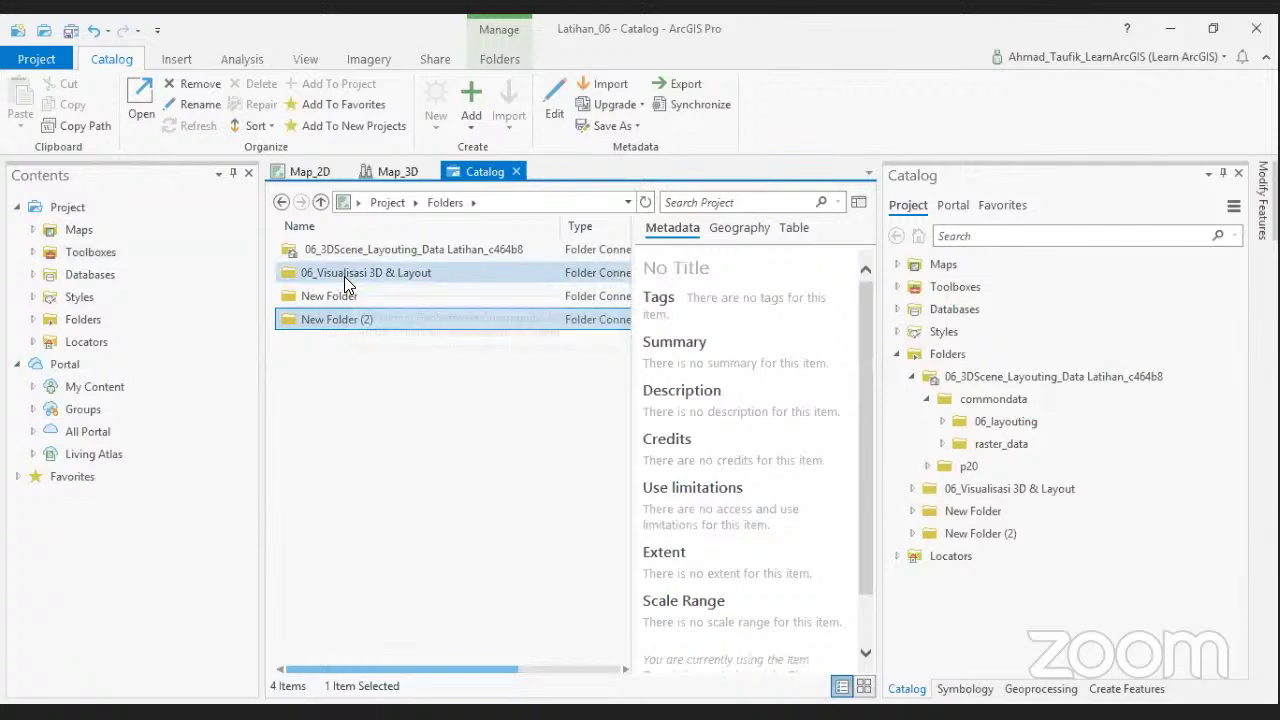
pyautogui.click(344, 276)
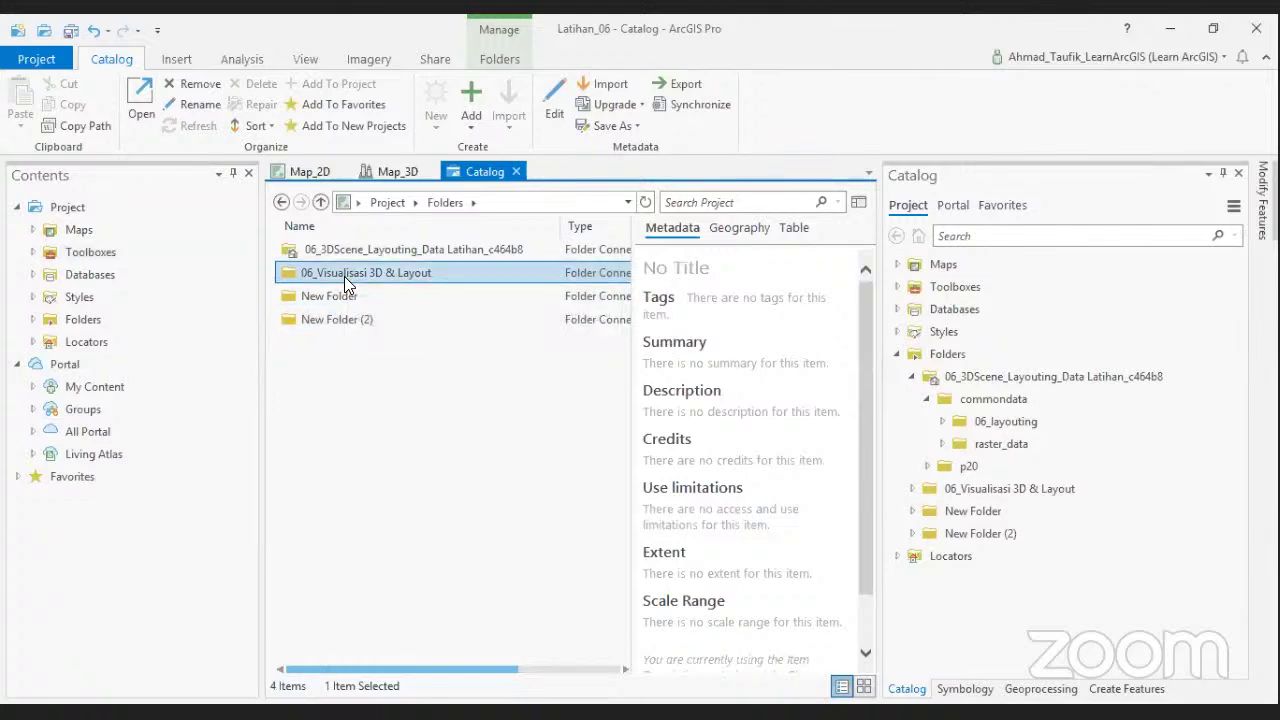
pyautogui.doubleClick(344, 276)
pyautogui.rightClick(360, 347)
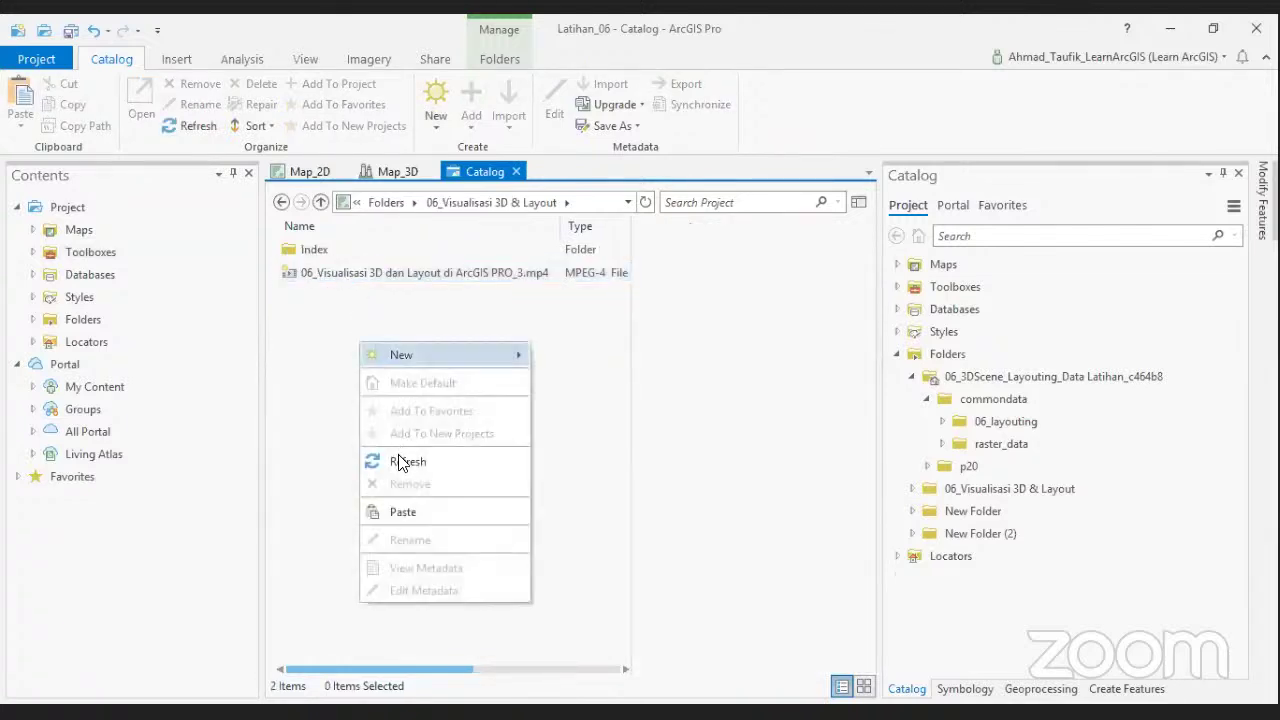
pyautogui.click(405, 511)
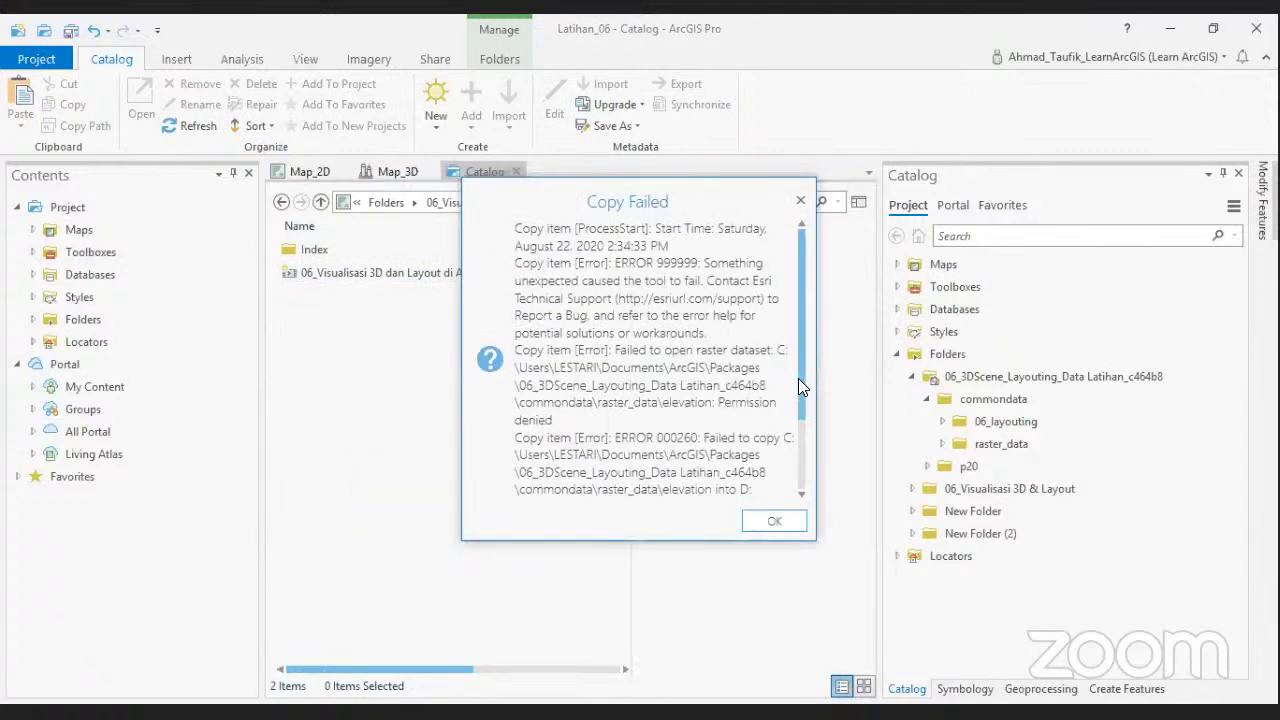
# Read the full copy message from start to end for the file paths and error codes, and dismiss it.
pyautogui.click(796, 450)
pyautogui.moveTo(802, 396)
pyautogui.mouseDown()
pyautogui.moveTo(809, 349)
pyautogui.moveTo(806, 422)
pyautogui.moveTo(814, 412)
pyautogui.mouseUp()
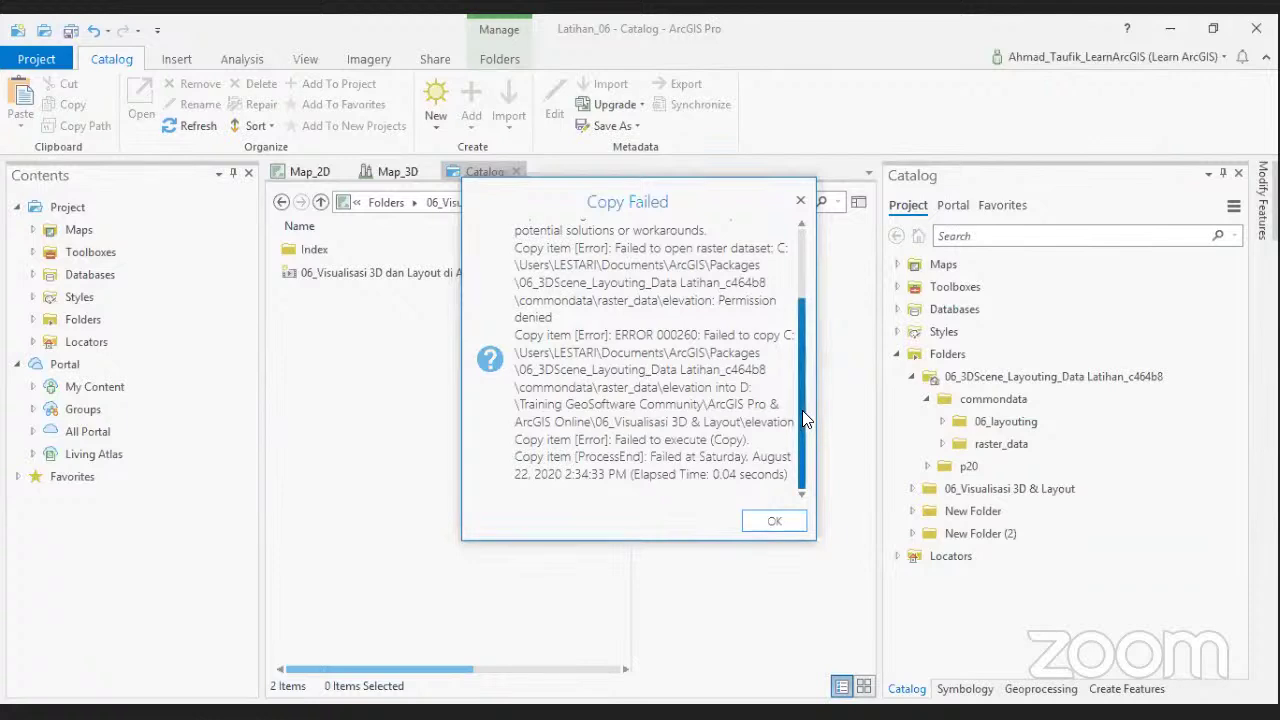
pyautogui.moveTo(800, 408); pyautogui.dragTo(800, 370)
pyautogui.scroll(1, 800, 366)
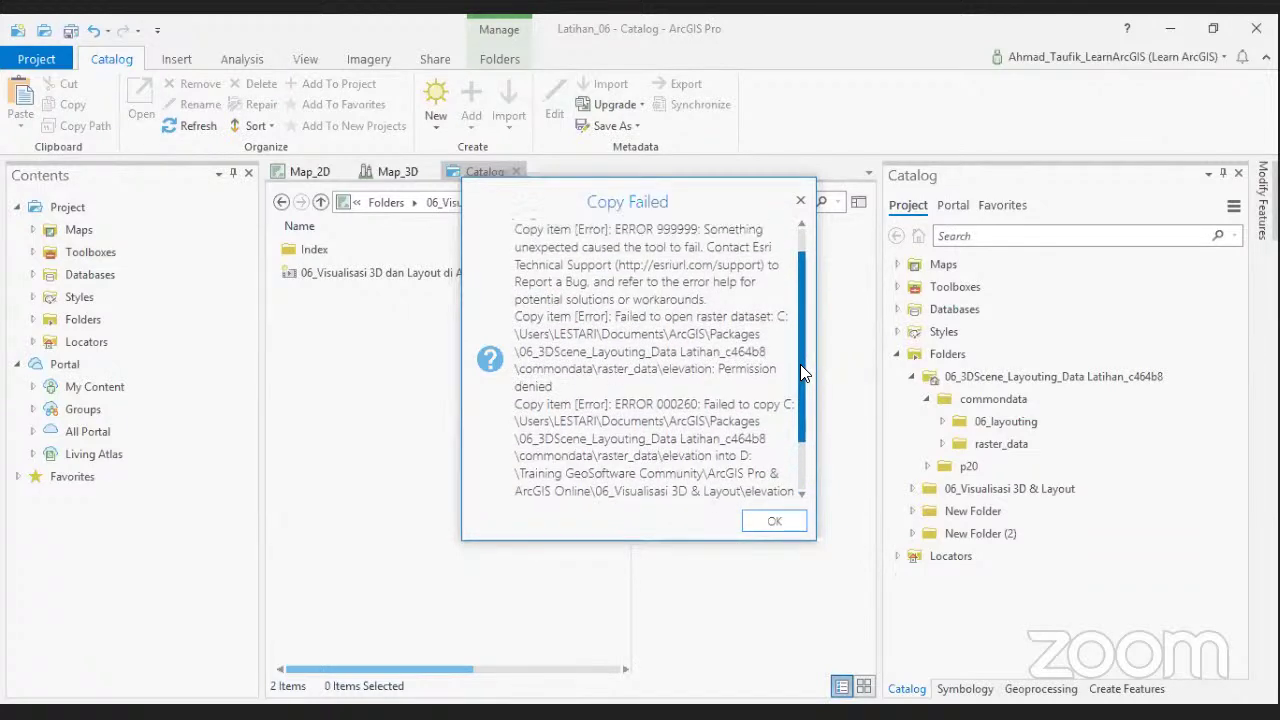
pyautogui.moveTo(800, 358); pyautogui.dragTo(797, 337)
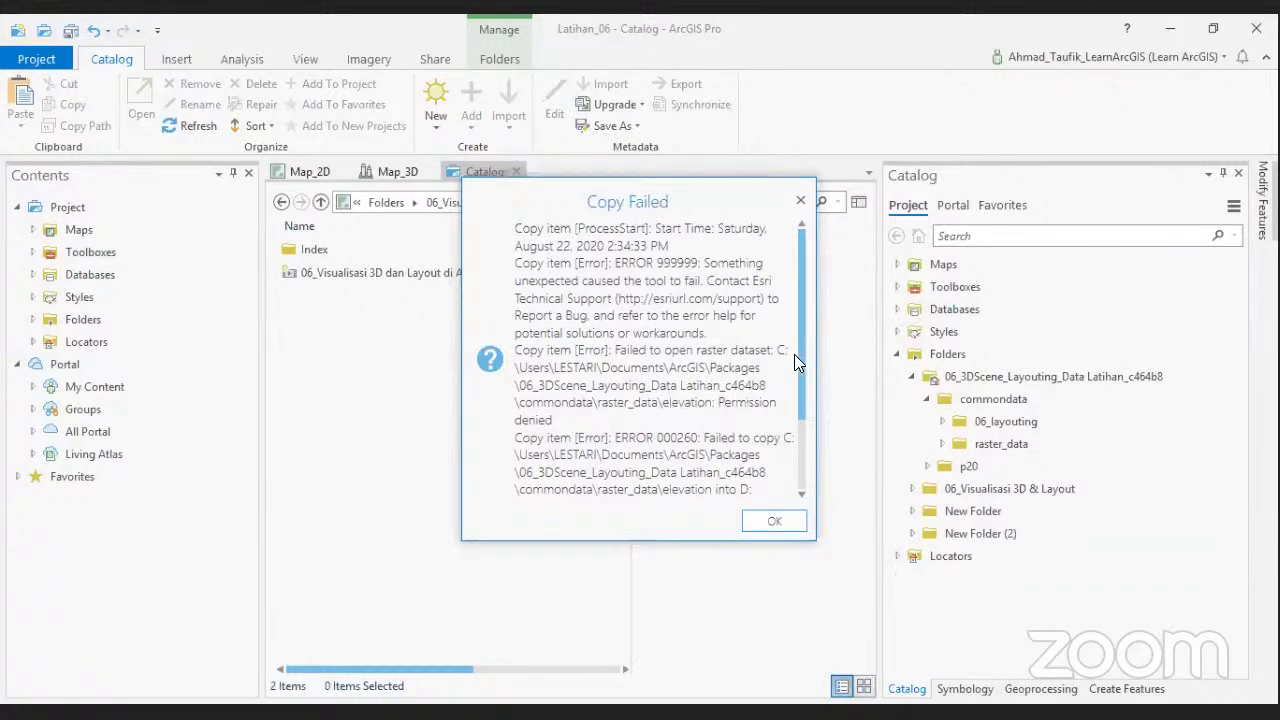
pyautogui.scroll(-2, 795, 356)
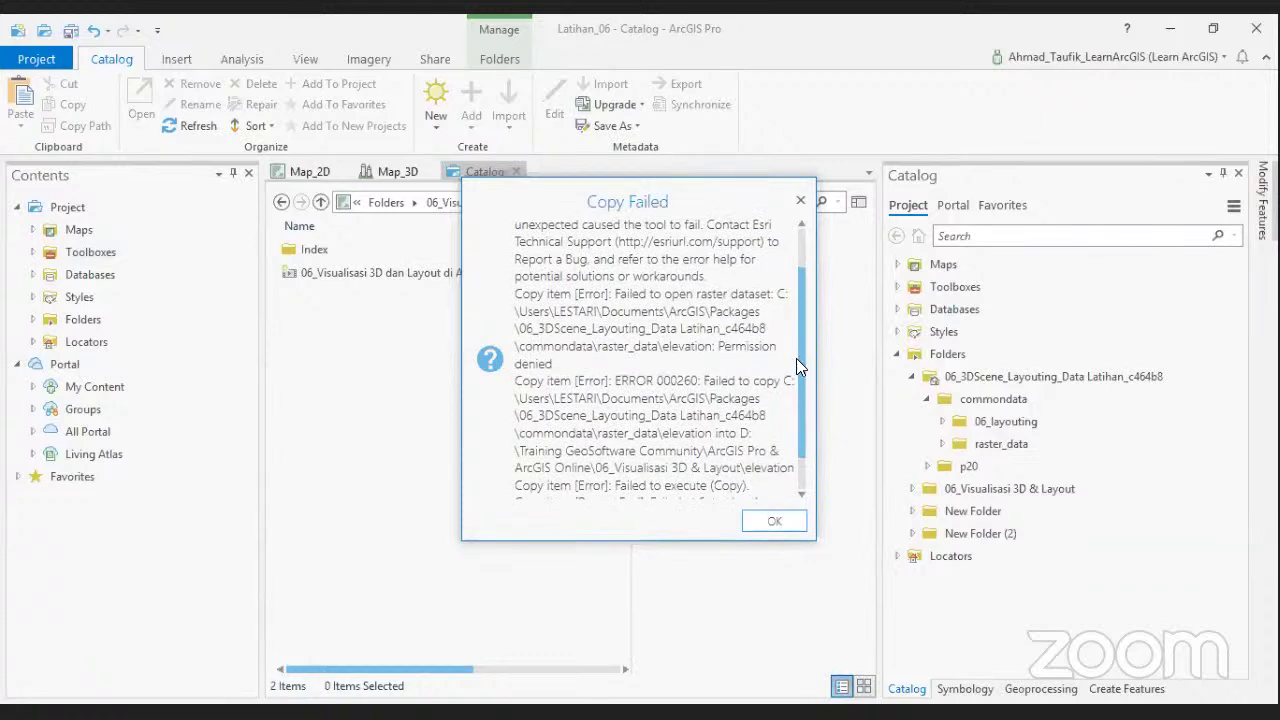
pyautogui.scroll(-2, 800, 364)
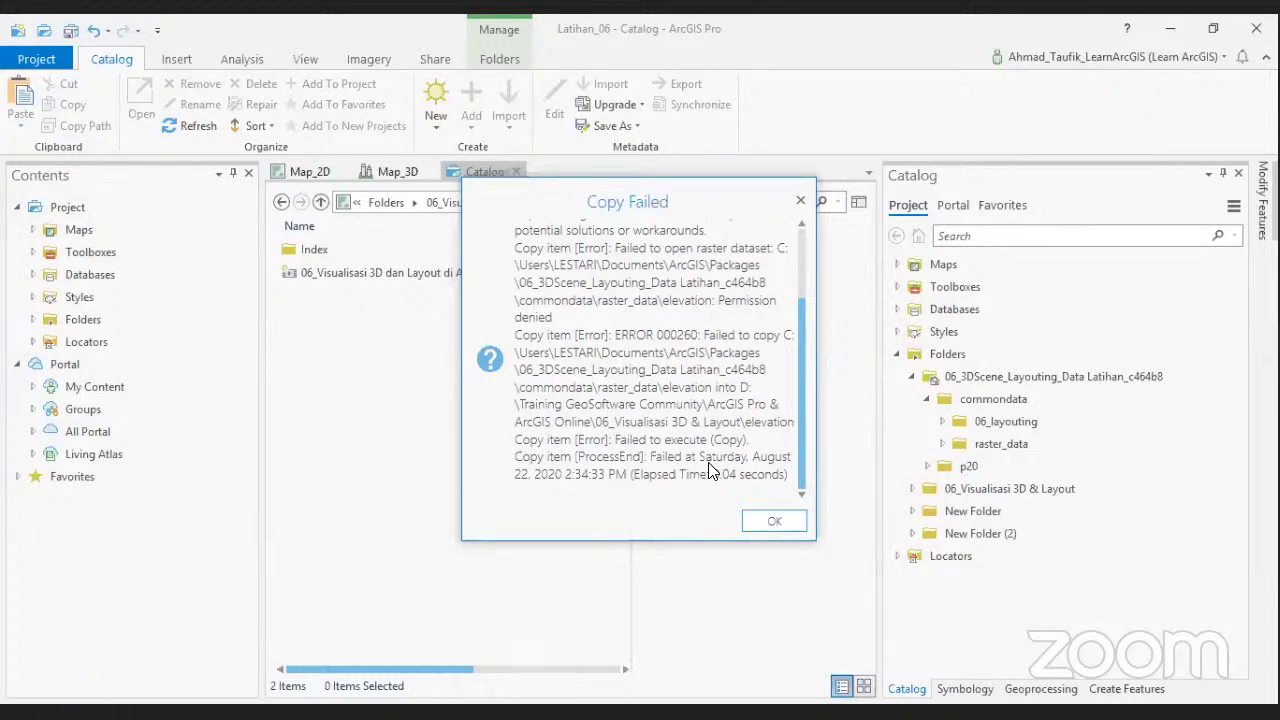
pyautogui.click(768, 524)
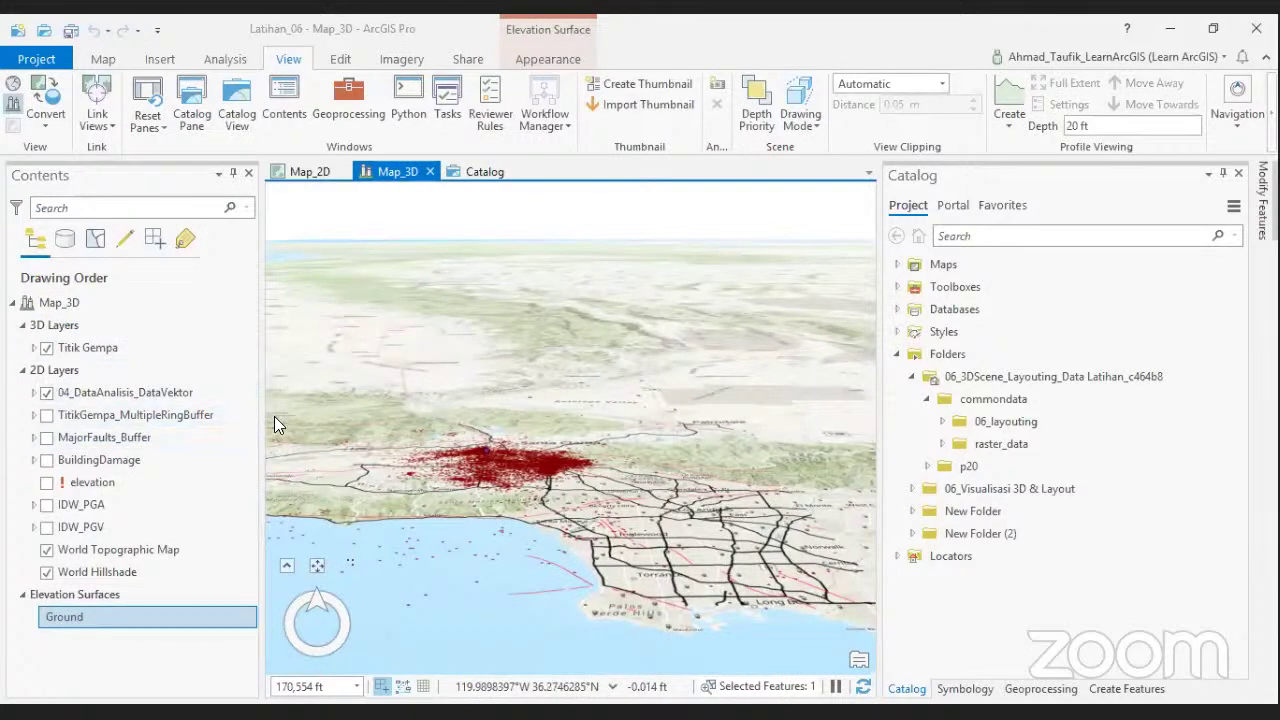
# Widen the Contents pane and check the contents of 06_3DScene_Layouting_Data Latihan_c464b8 in the catalog view.
pyautogui.moveTo(274, 416); pyautogui.dragTo(274, 416)
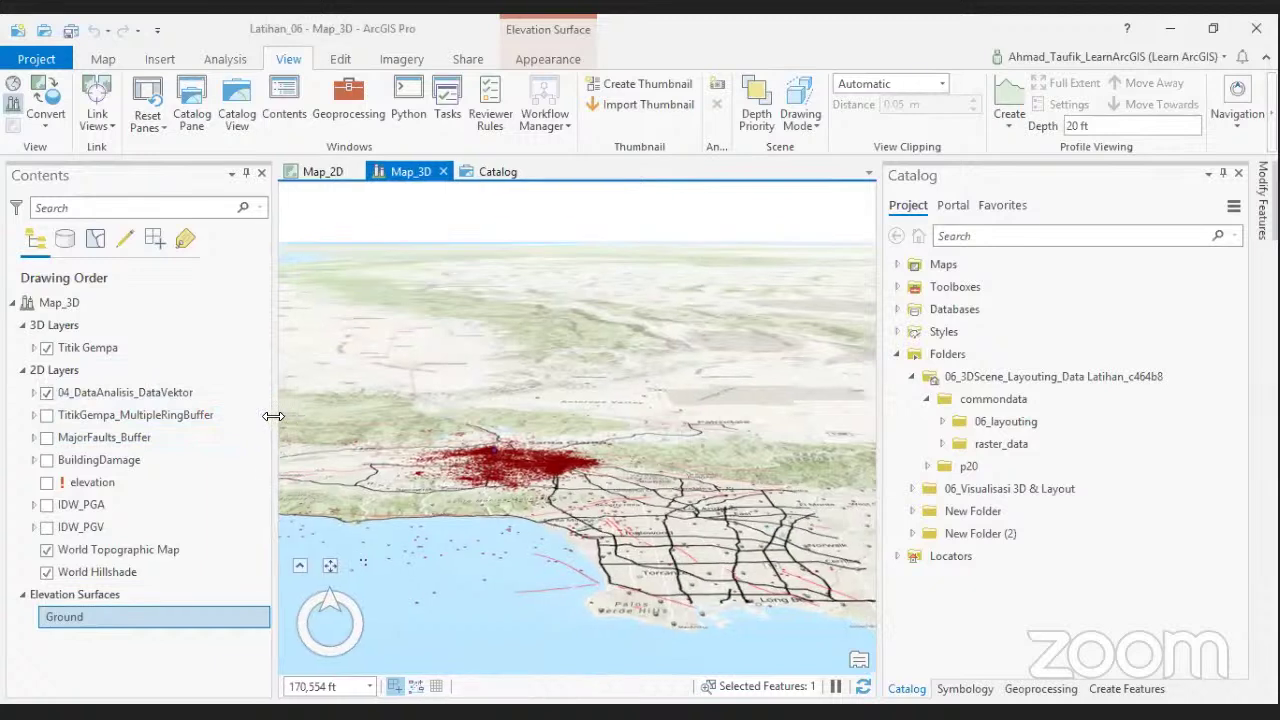
pyautogui.click(470, 171)
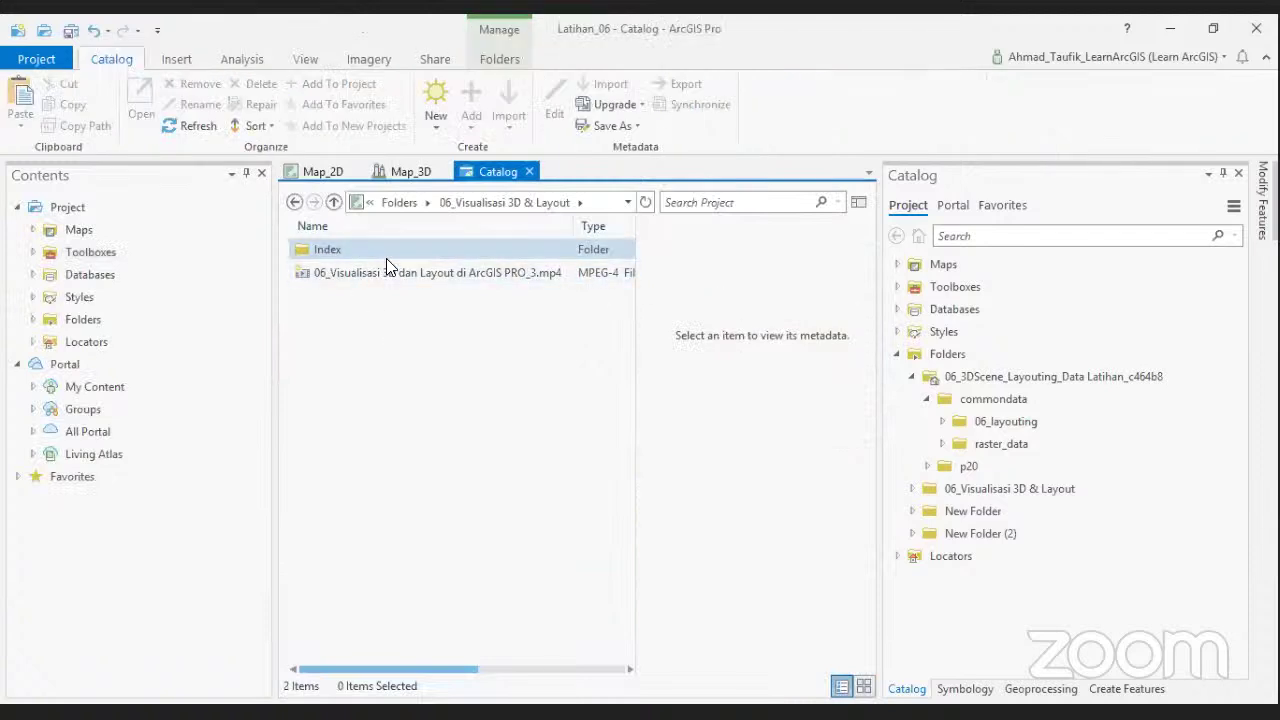
pyautogui.click(336, 202)
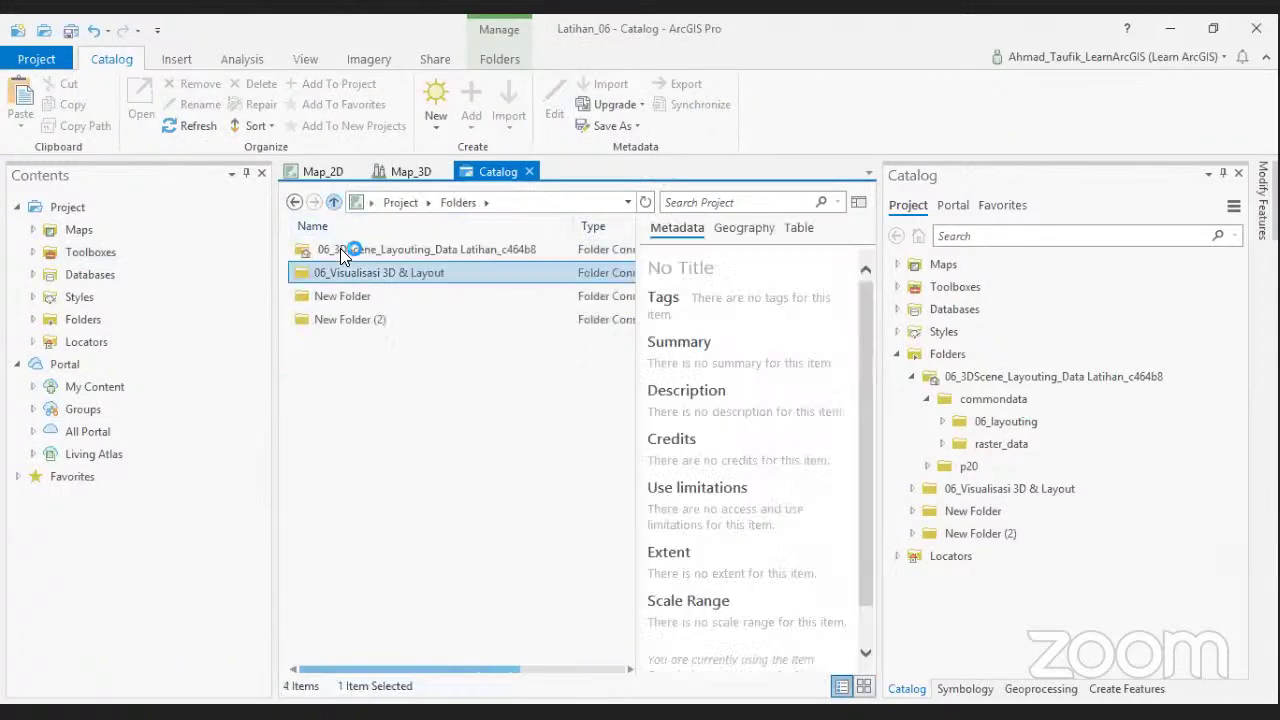
pyautogui.doubleClick(340, 249)
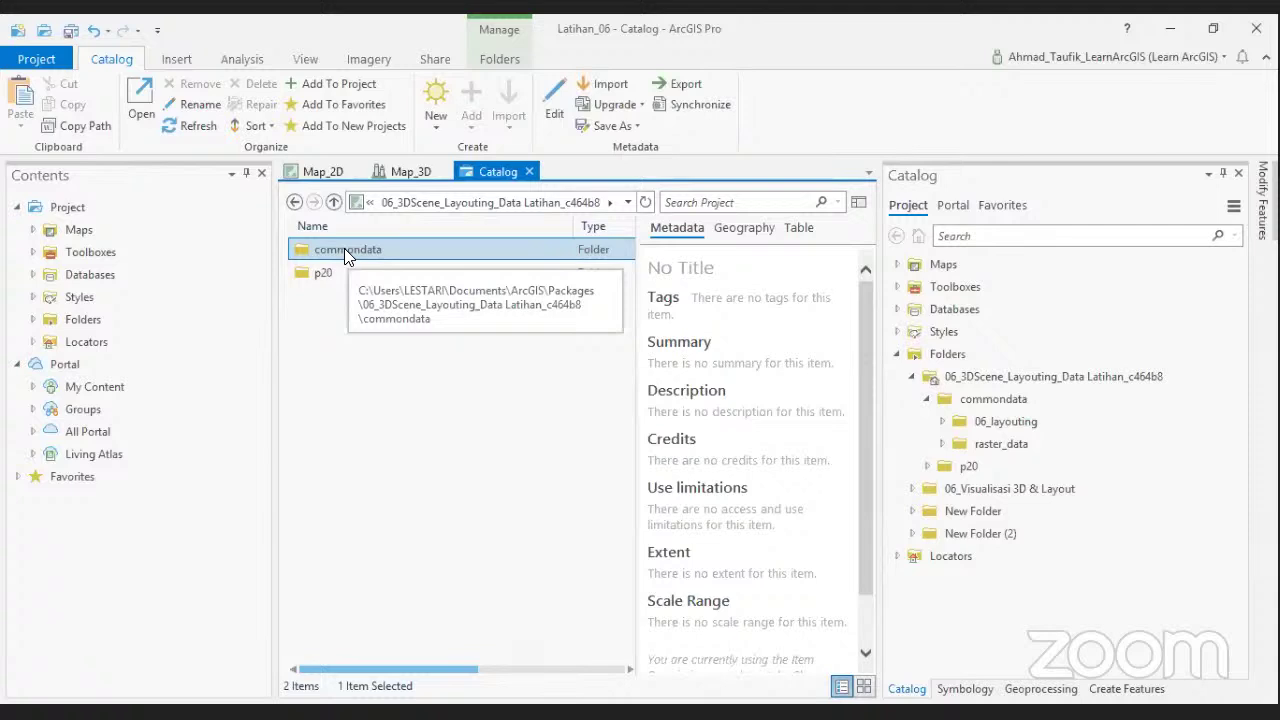
pyautogui.click(296, 205)
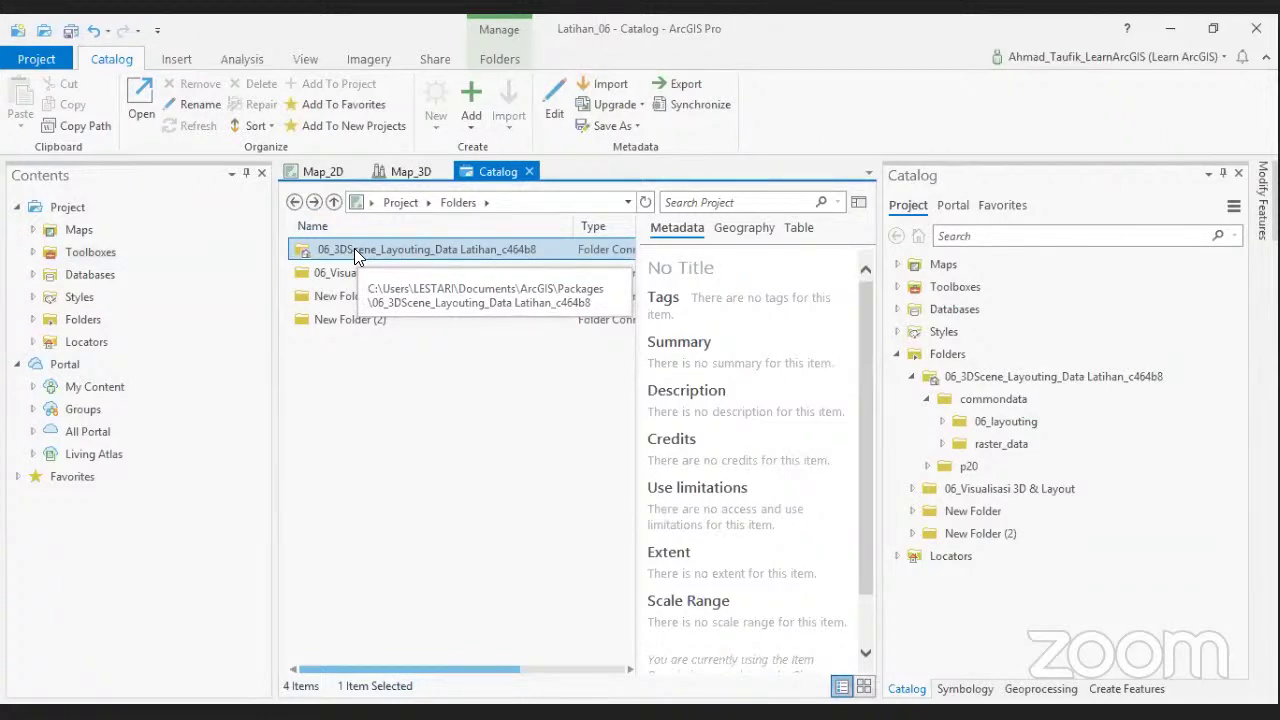
# Set the data source of Map_3D's broken elevation layer to the elevation raster in commondata\raster_data.
pyautogui.click(390, 171)
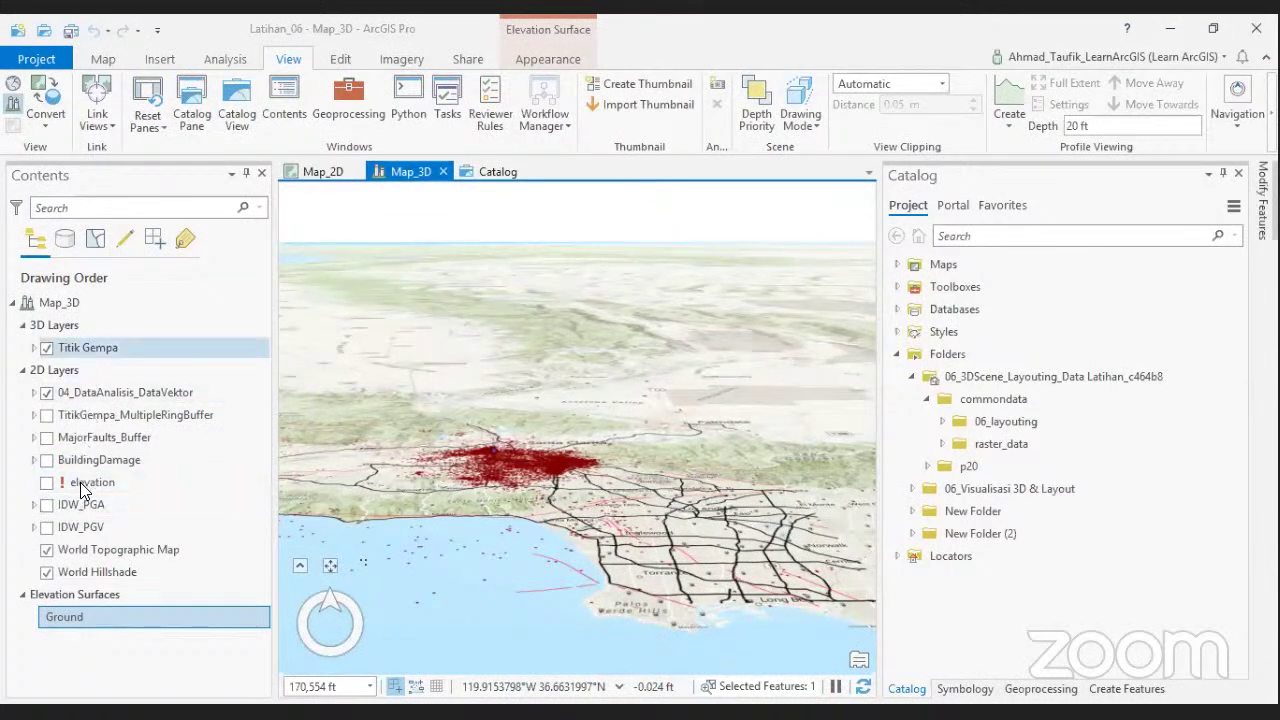
pyautogui.click(70, 485)
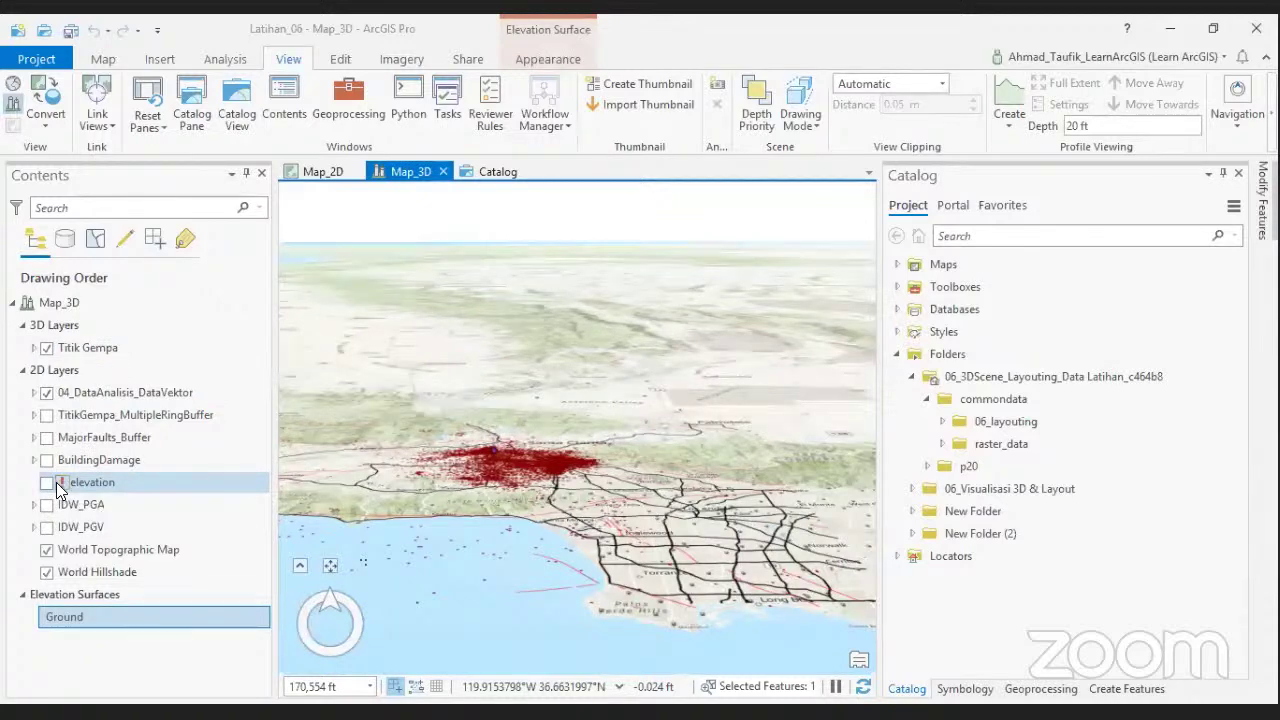
pyautogui.click(57, 482)
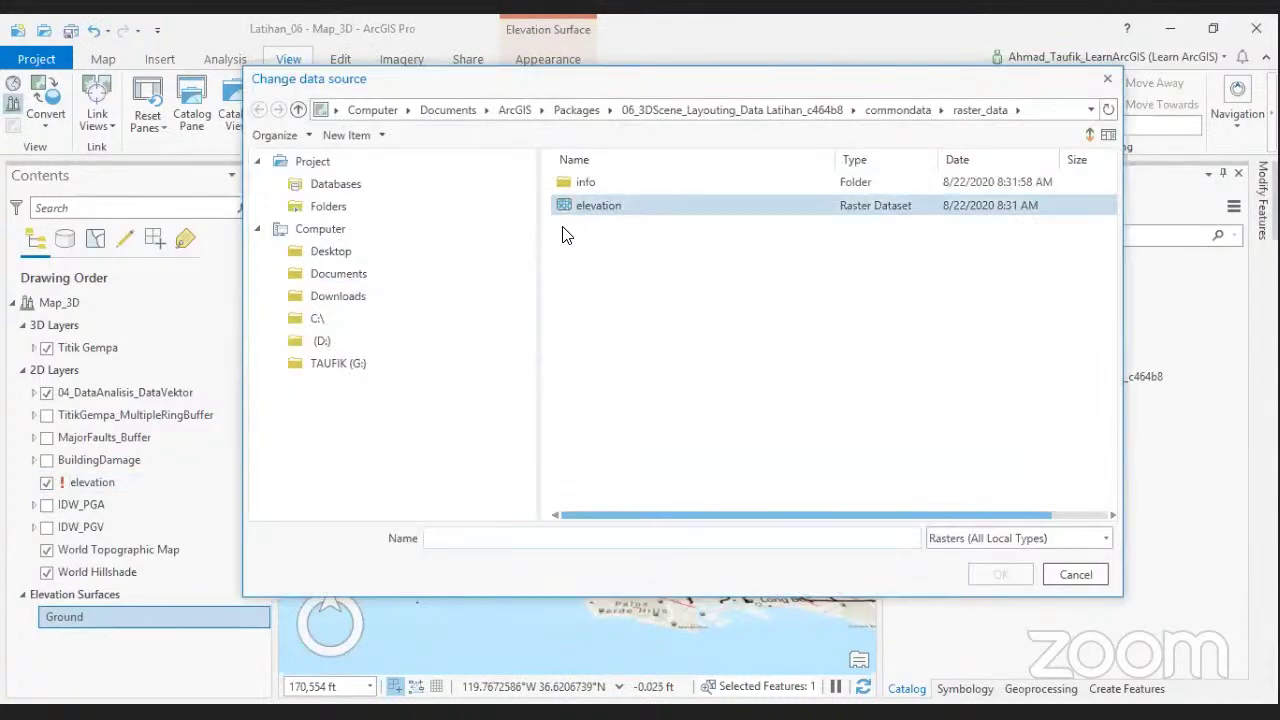
pyautogui.click(582, 212)
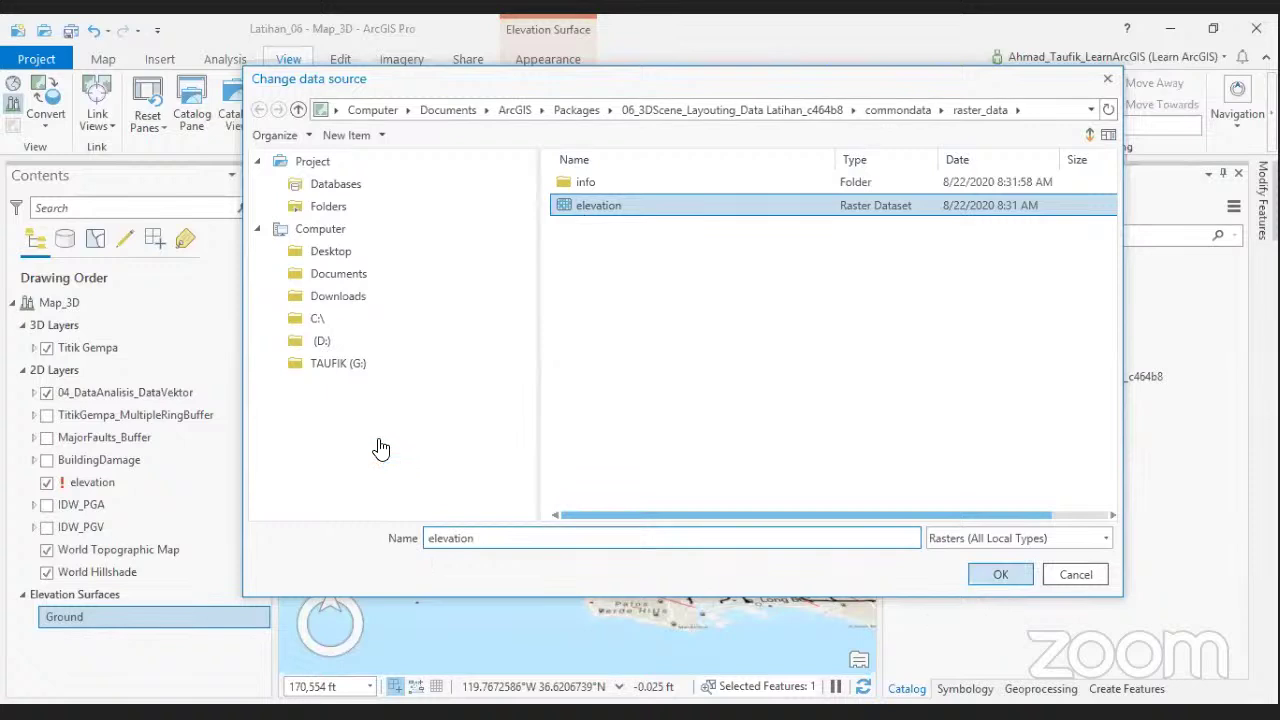
pyautogui.press('Return')
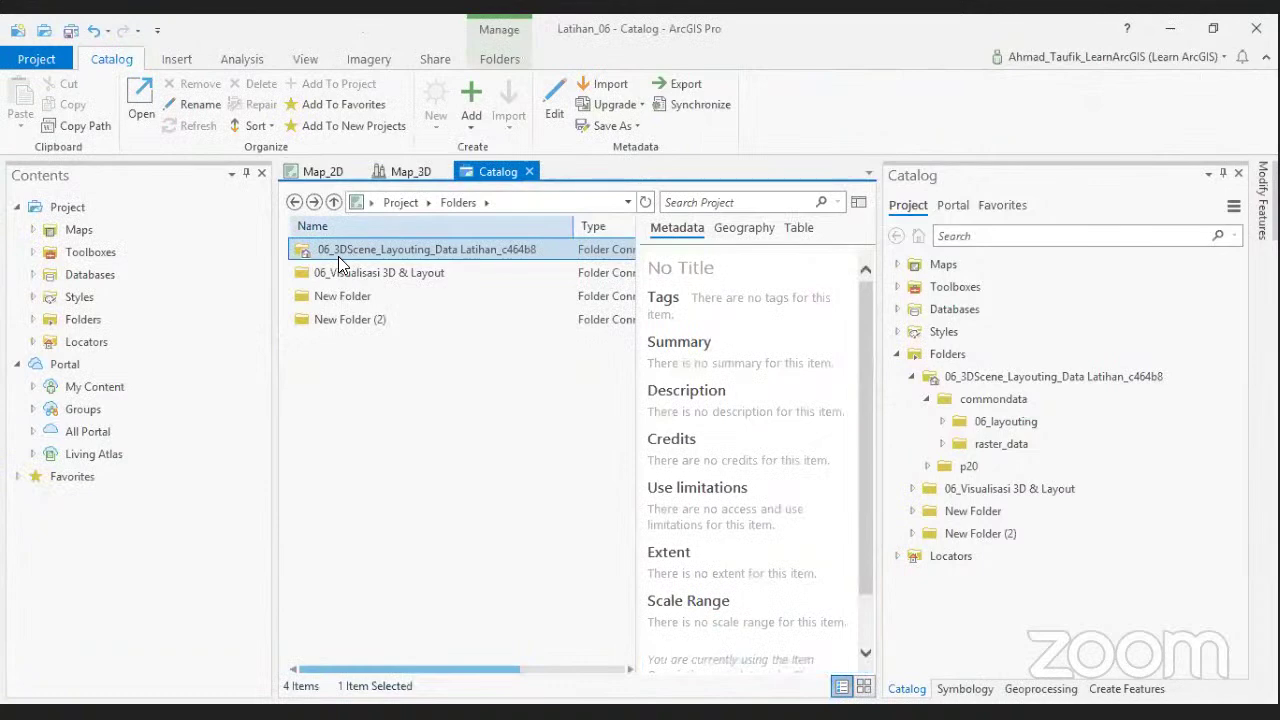
# Browse the catalog view to raster_data in the 06_3DScene_Layouting_Data Latihan_c464b8 package and copy the elevation raster again.
pyautogui.doubleClick(338, 255)
pyautogui.doubleClick(338, 252)
pyautogui.doubleClick(344, 270)
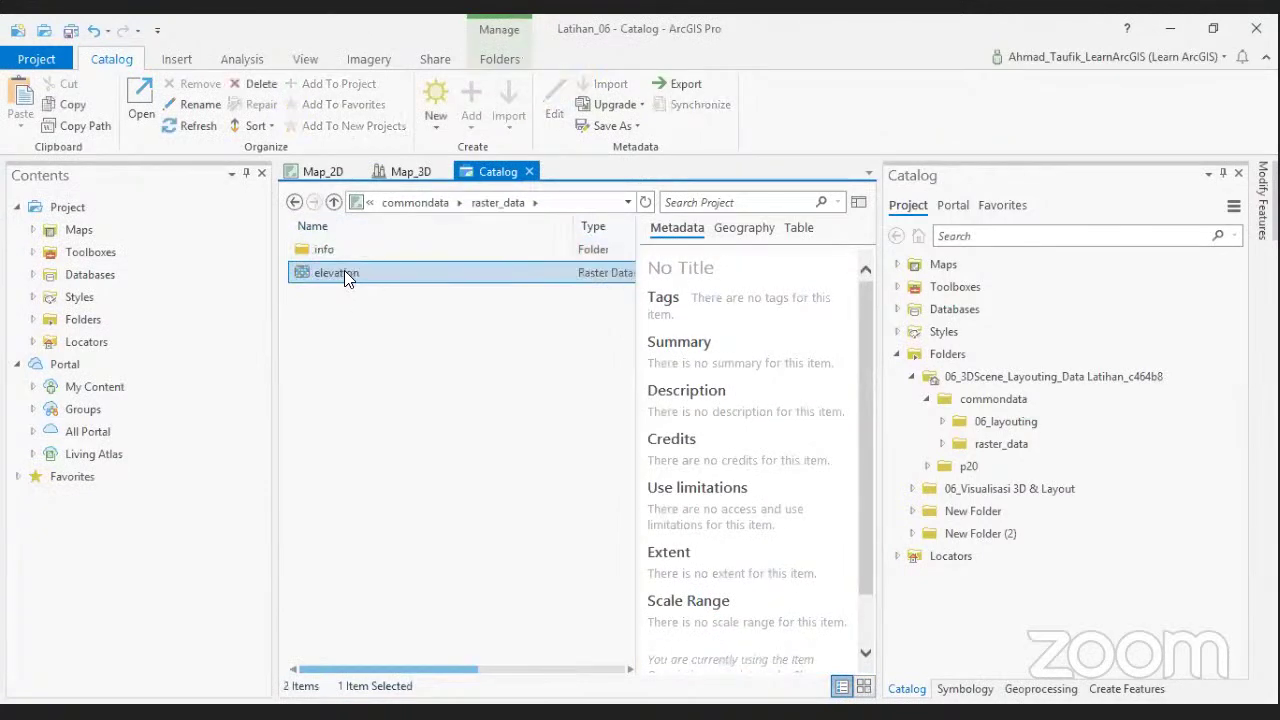
pyautogui.rightClick(344, 270)
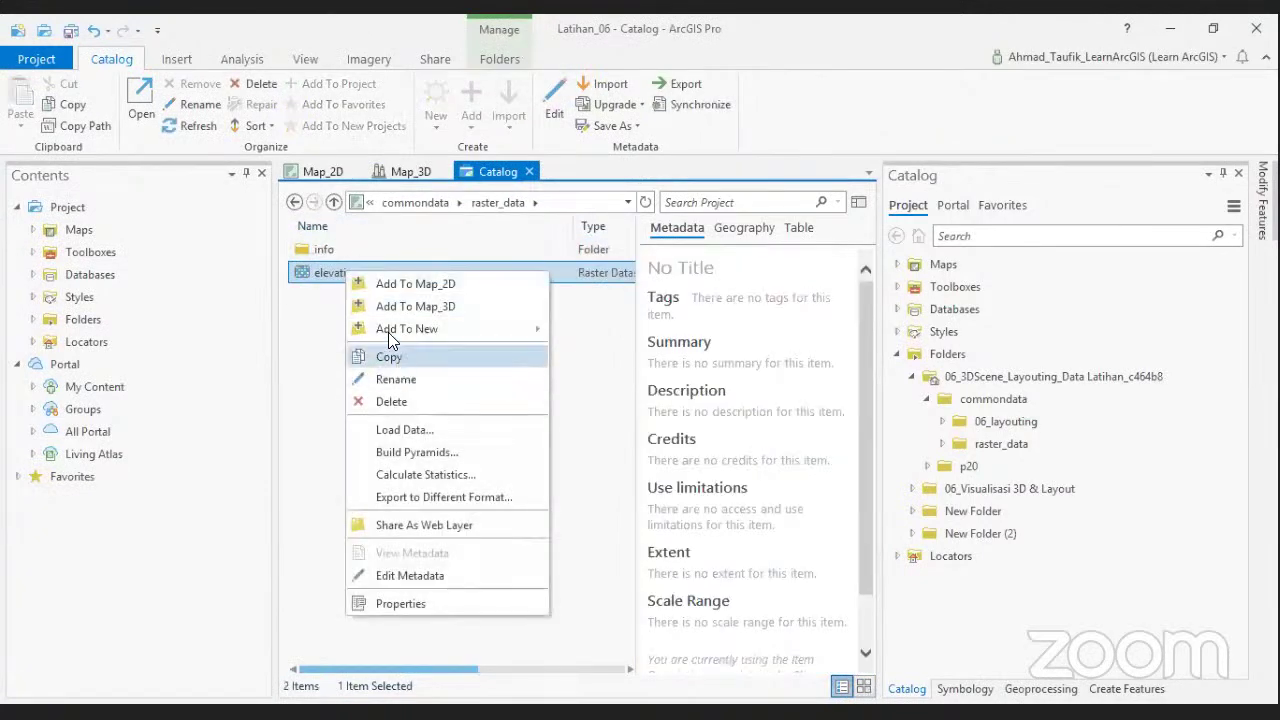
pyautogui.click(294, 214)
# Return to the project's folder list and add New Folder on drive D: as a folder connection.
pyautogui.click(293, 203)
pyautogui.click(293, 203)
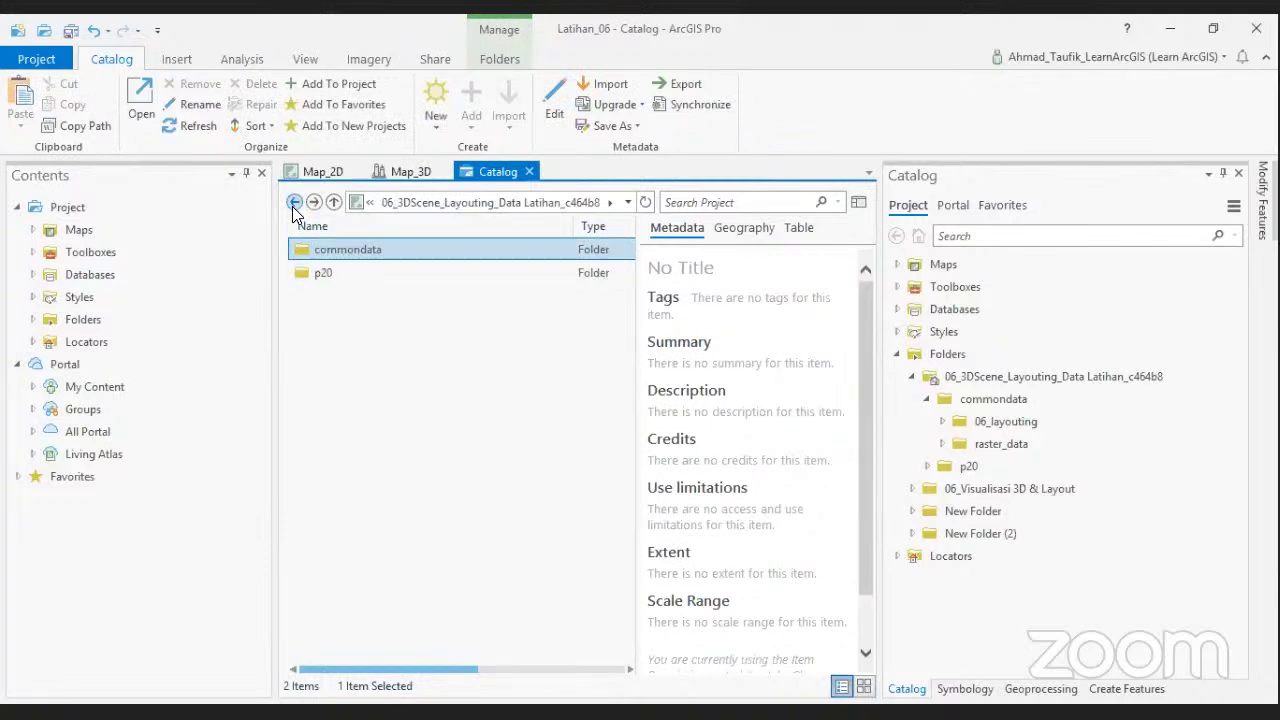
pyautogui.click(293, 203)
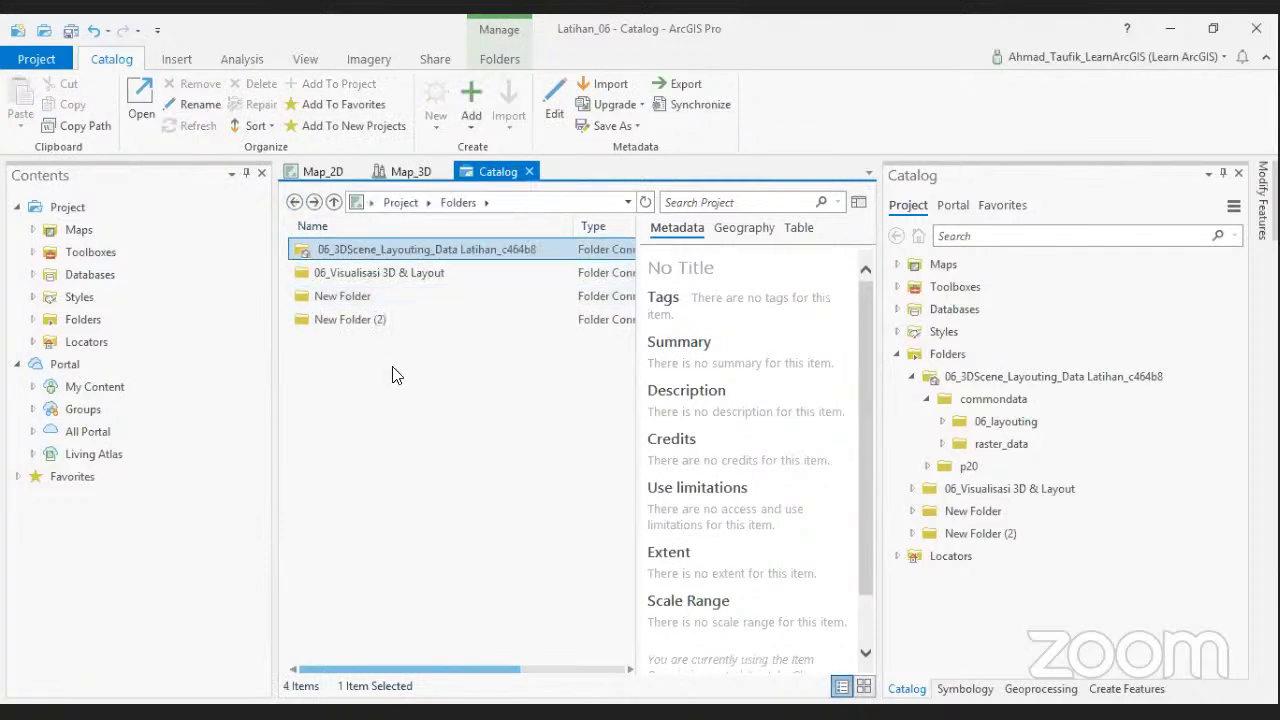
pyautogui.click(437, 400)
pyautogui.rightClick(437, 400)
pyautogui.click(480, 381)
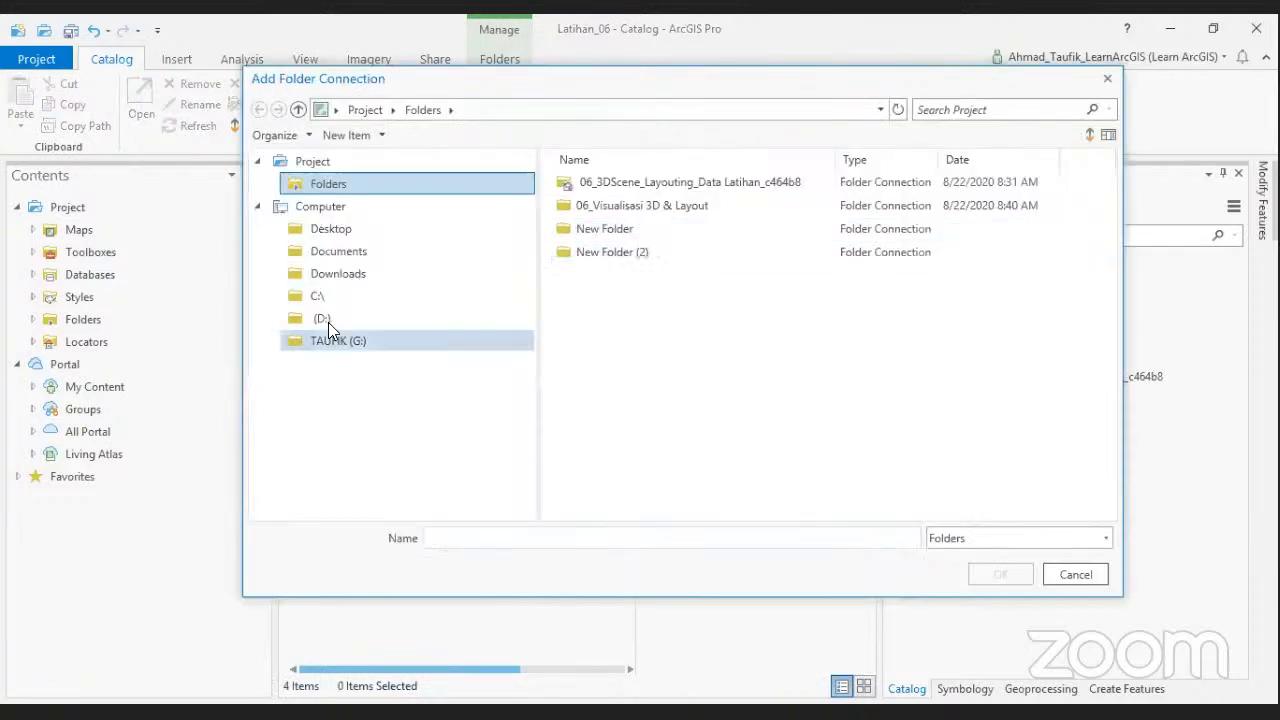
pyautogui.click(321, 318)
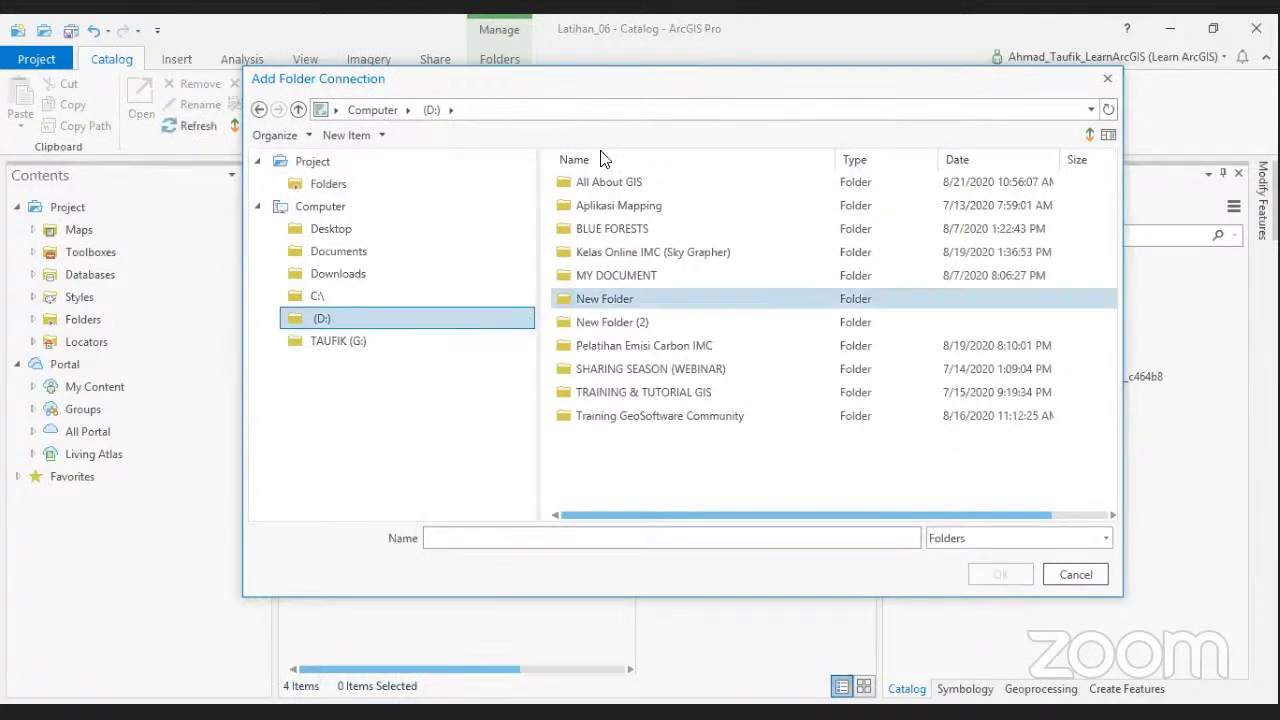
pyautogui.click(610, 298)
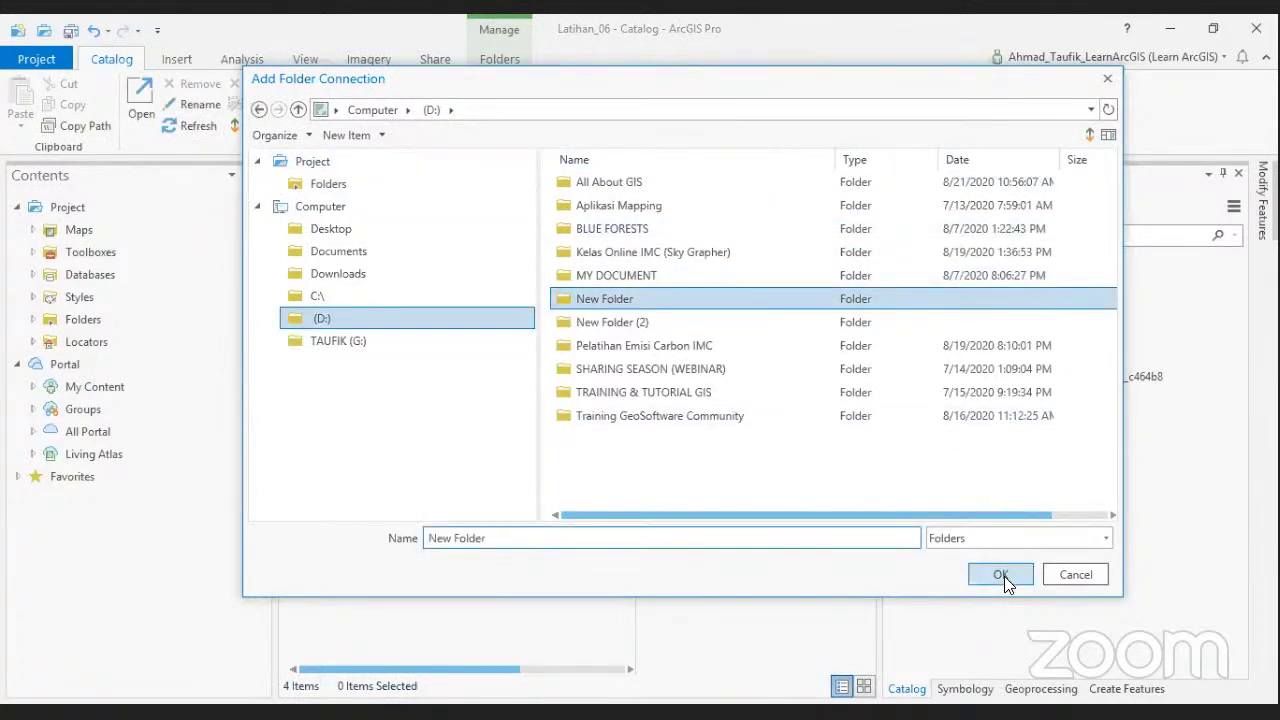
pyautogui.click(1001, 575)
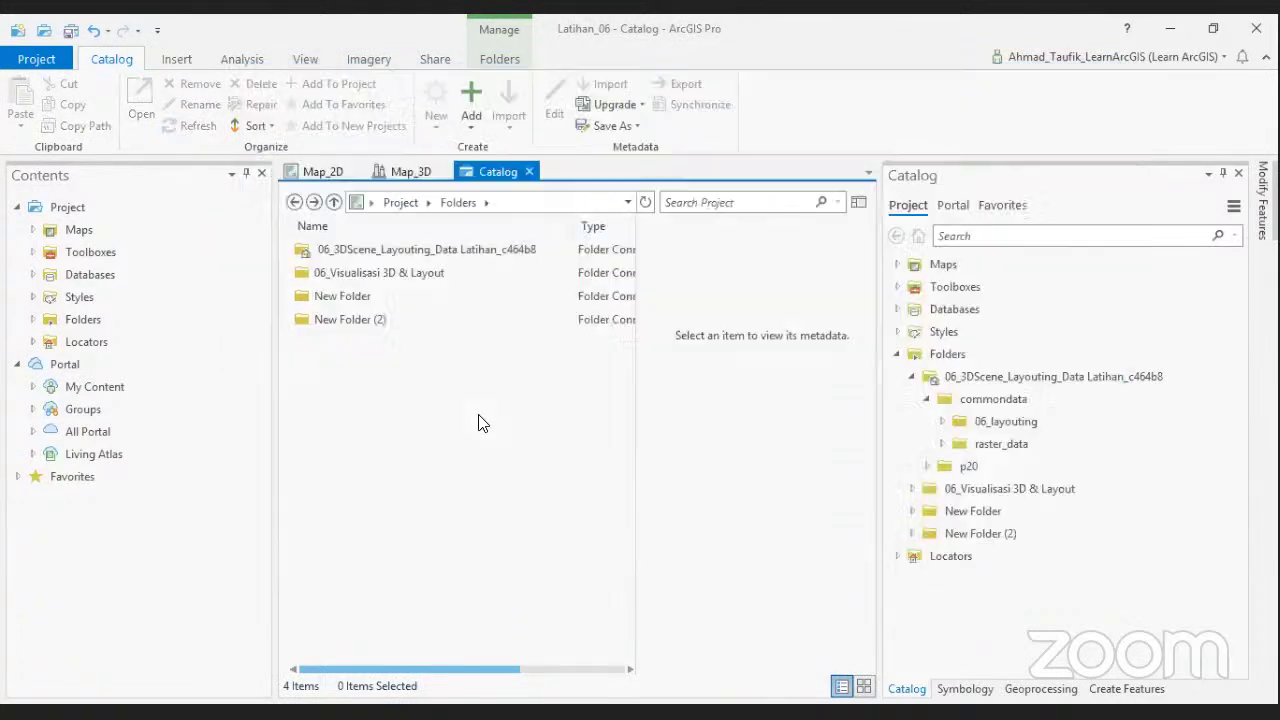
# Try to paste the elevation raster into New Folder and read the resulting message to its end.
pyautogui.click(342, 297)
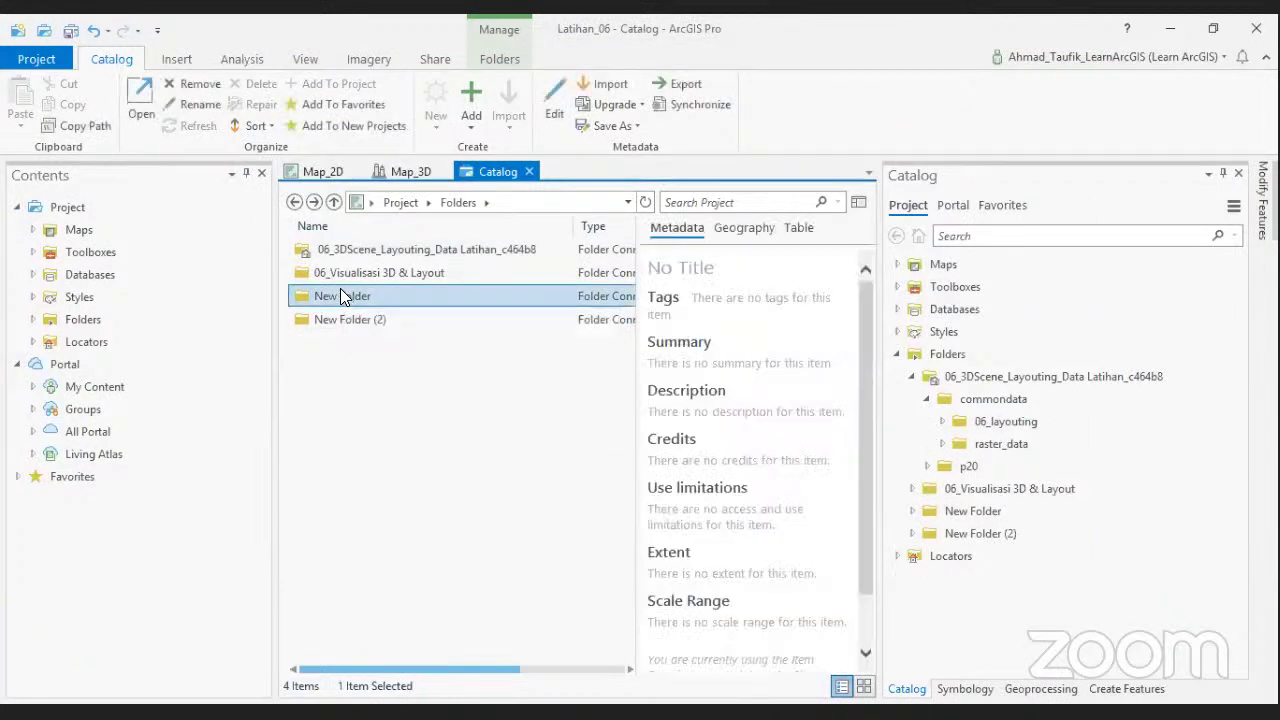
pyautogui.rightClick(340, 297)
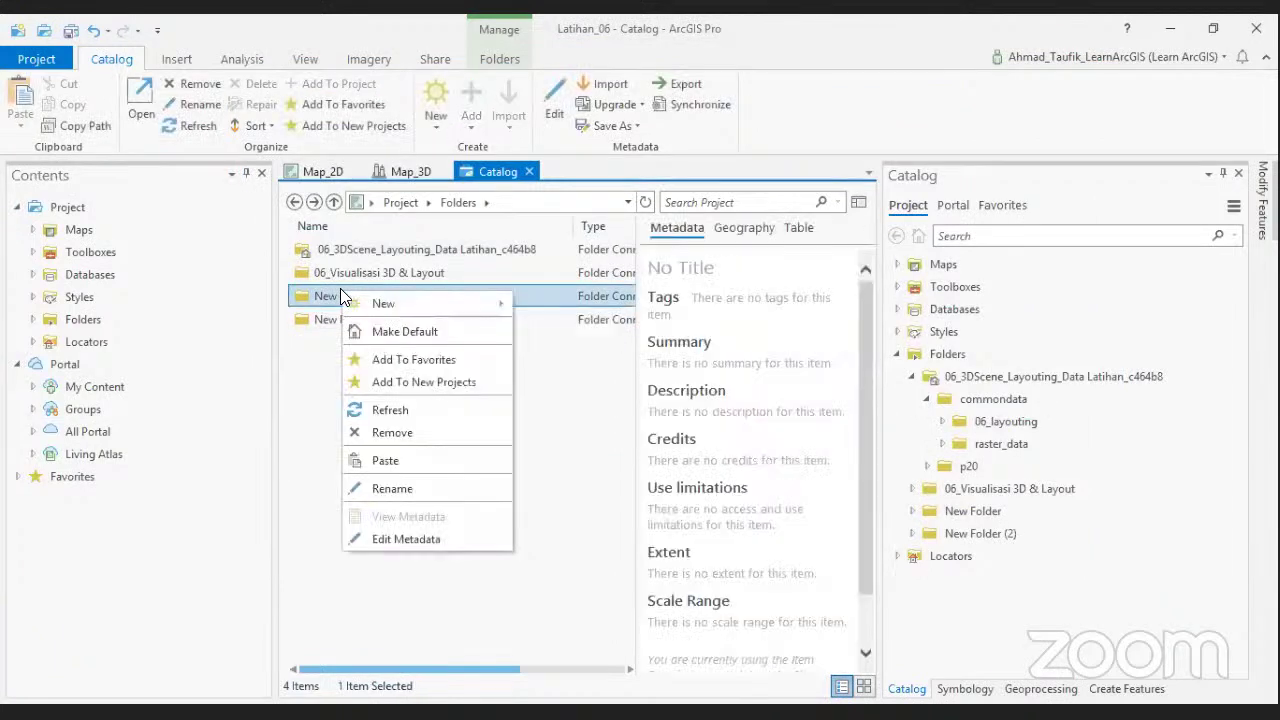
pyautogui.click(386, 462)
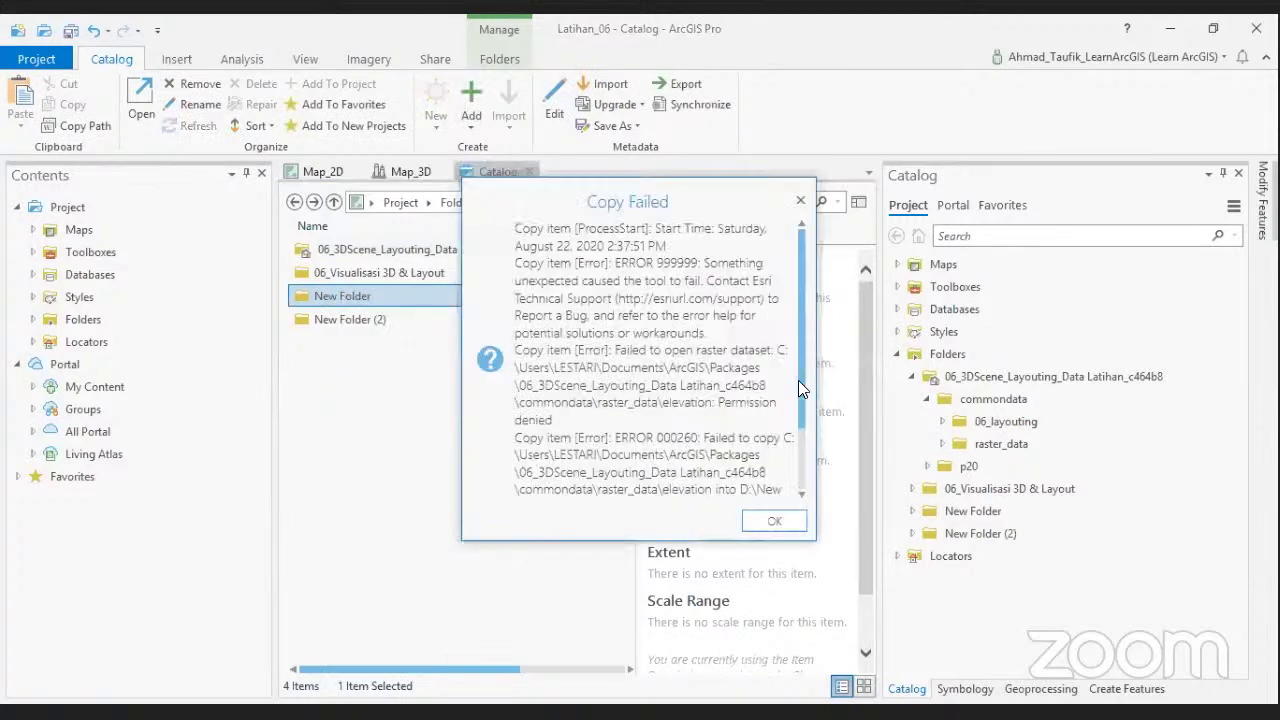
pyautogui.scroll(-2, 800, 388)
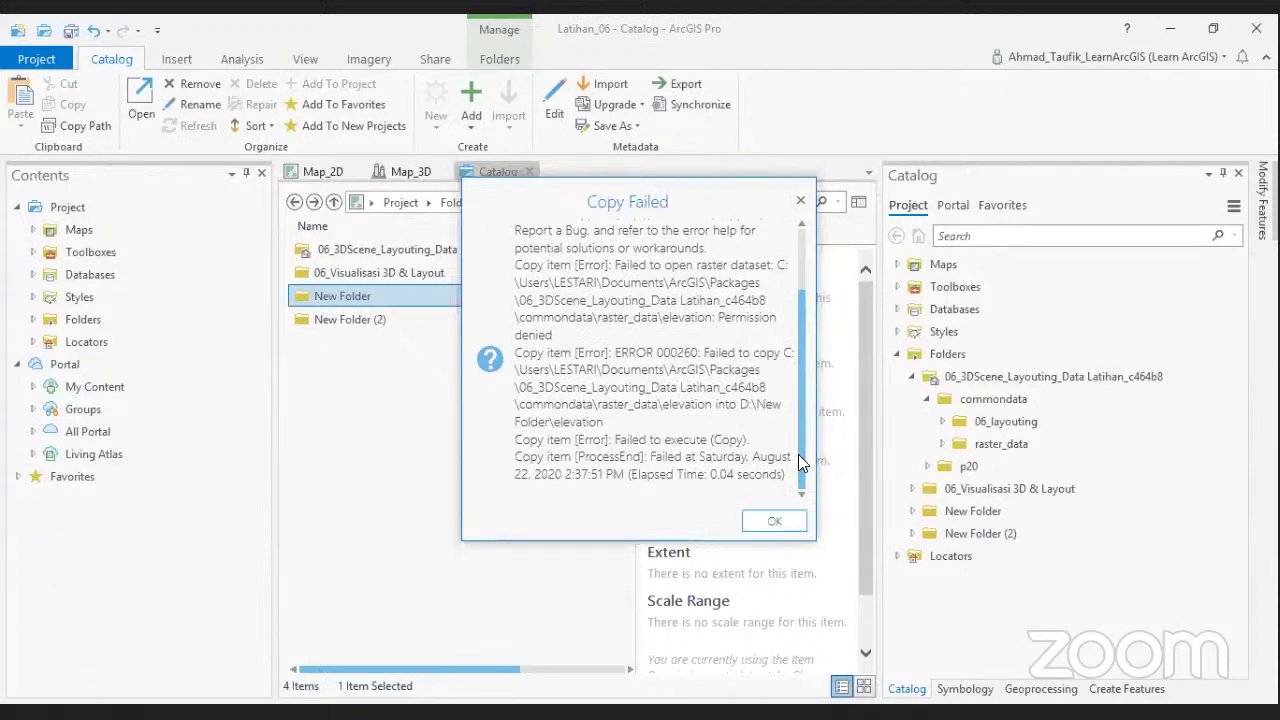
# Reread the copy message from its start, then try to paste the elevation raster into New Folder (2).
pyautogui.moveTo(798, 452); pyautogui.dragTo(812, 390)
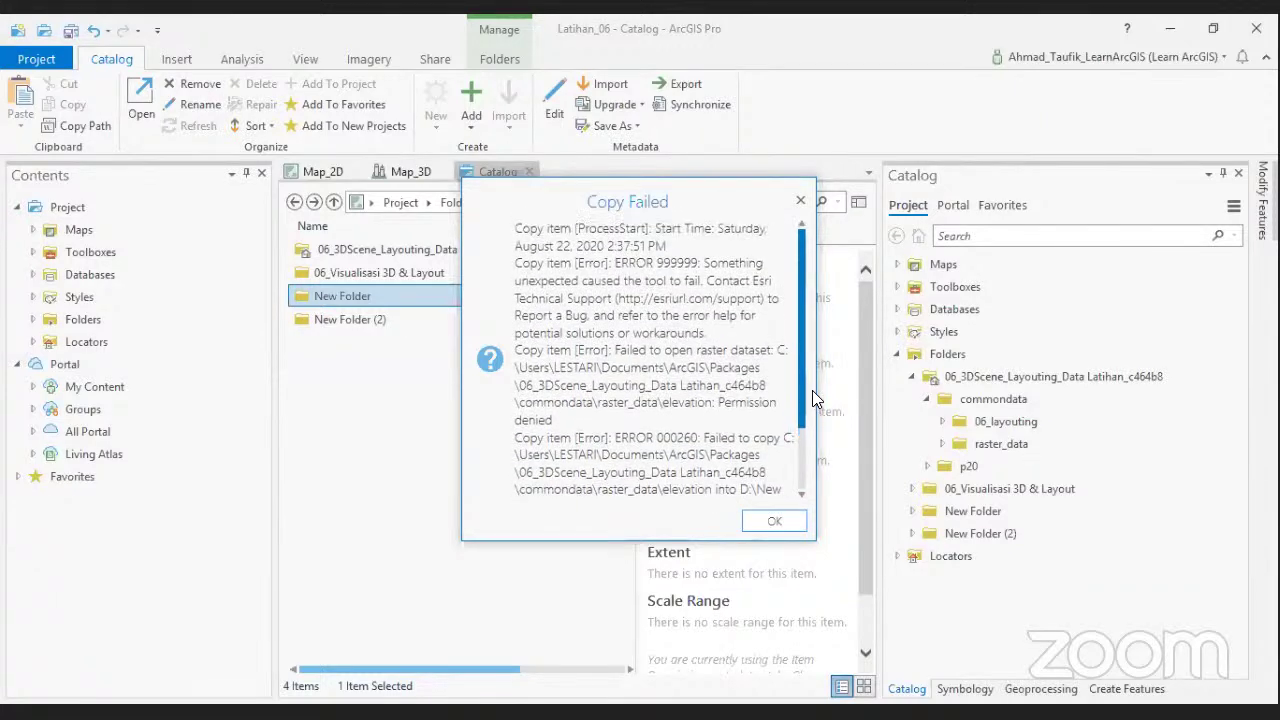
pyautogui.click(774, 520)
pyautogui.rightClick(401, 321)
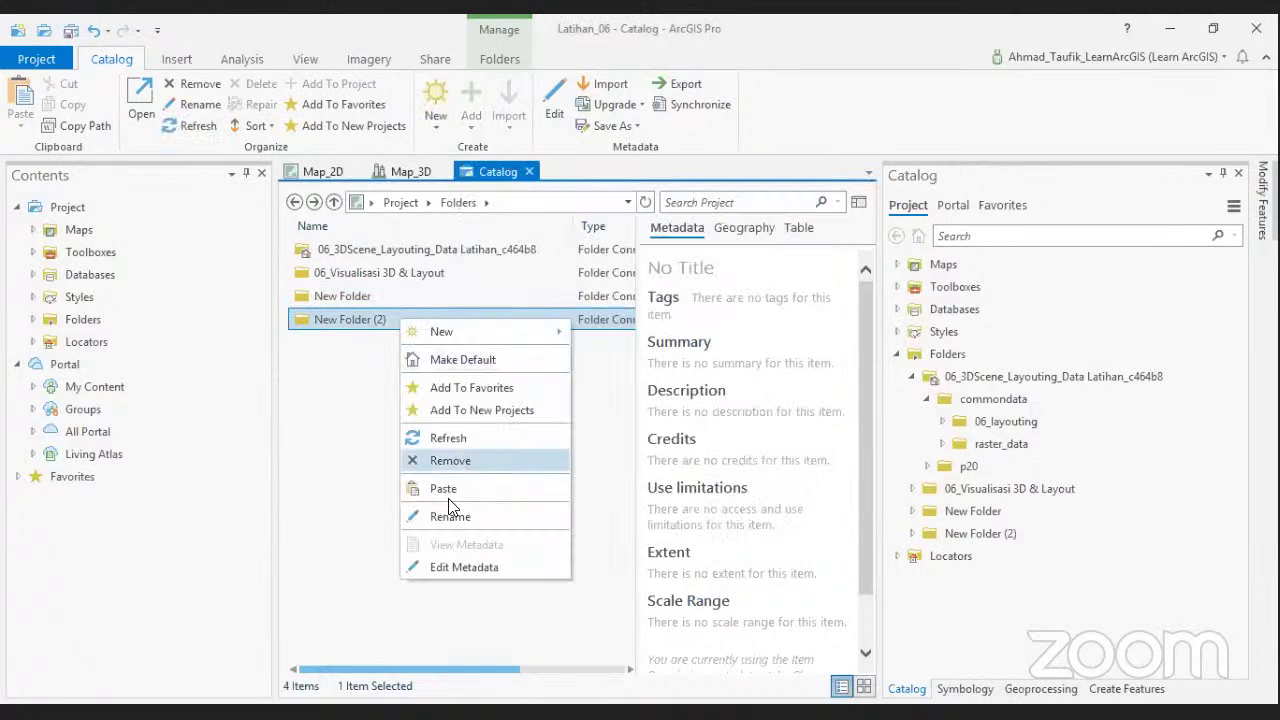
pyautogui.click(800, 476)
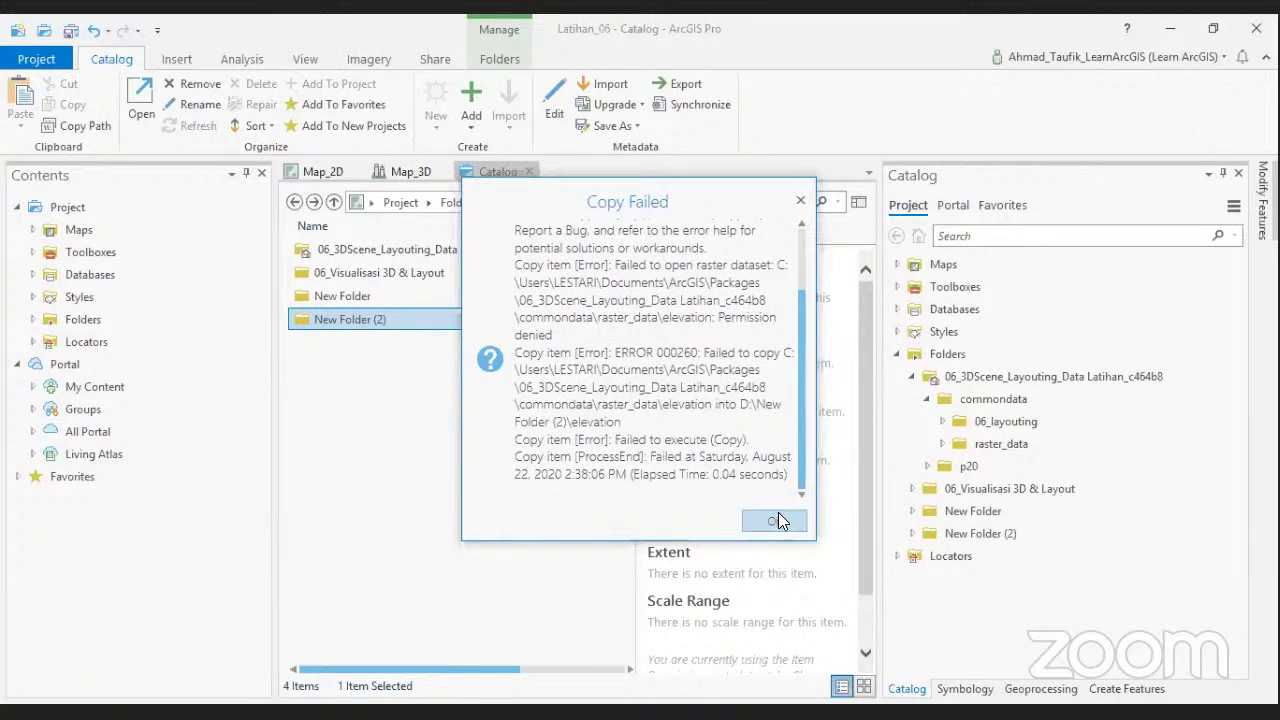
pyautogui.click(781, 521)
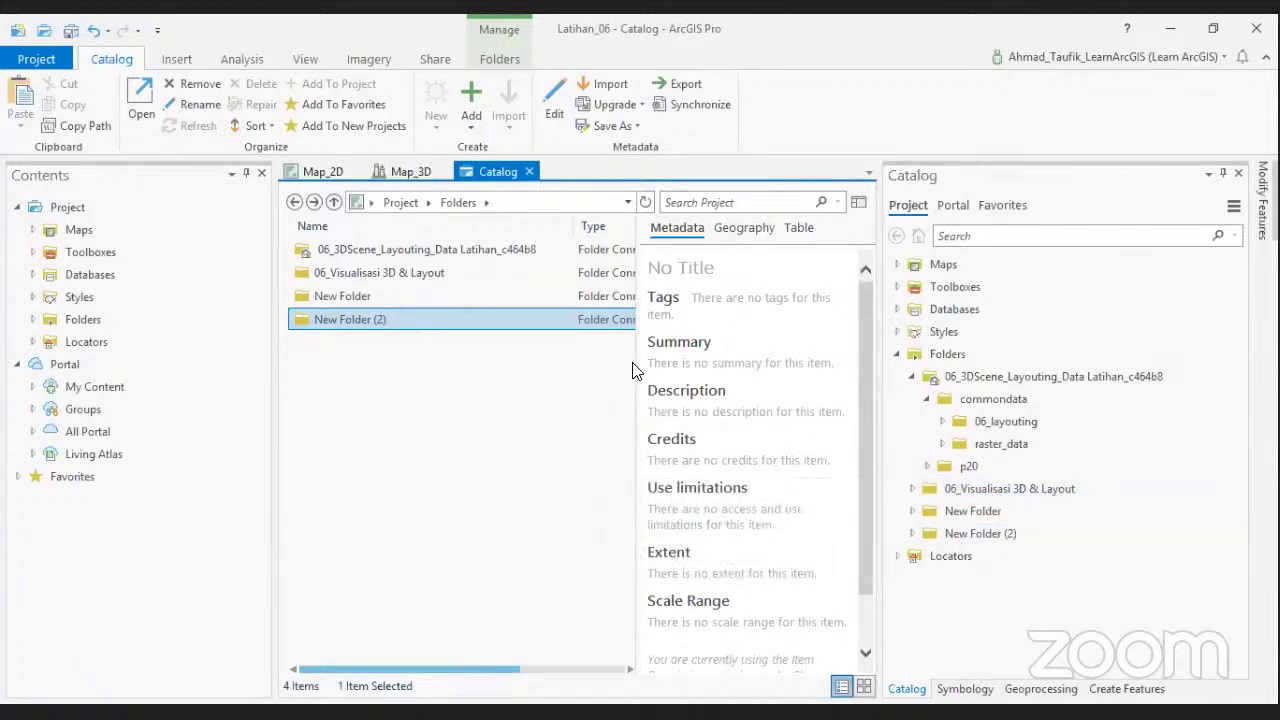
# Widen the catalog view's item list to show the Date column and narrow the Catalog pane.
pyautogui.moveTo(637, 364); pyautogui.dragTo(712, 430)
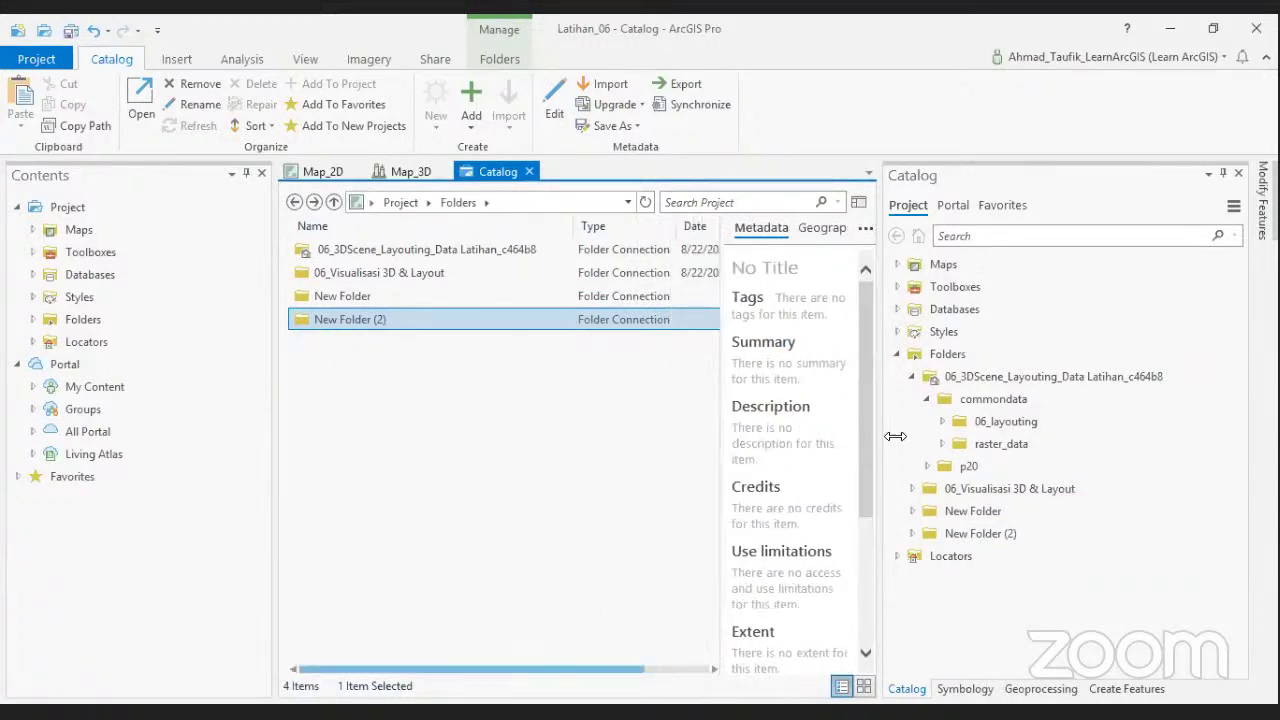
pyautogui.click(675, 557)
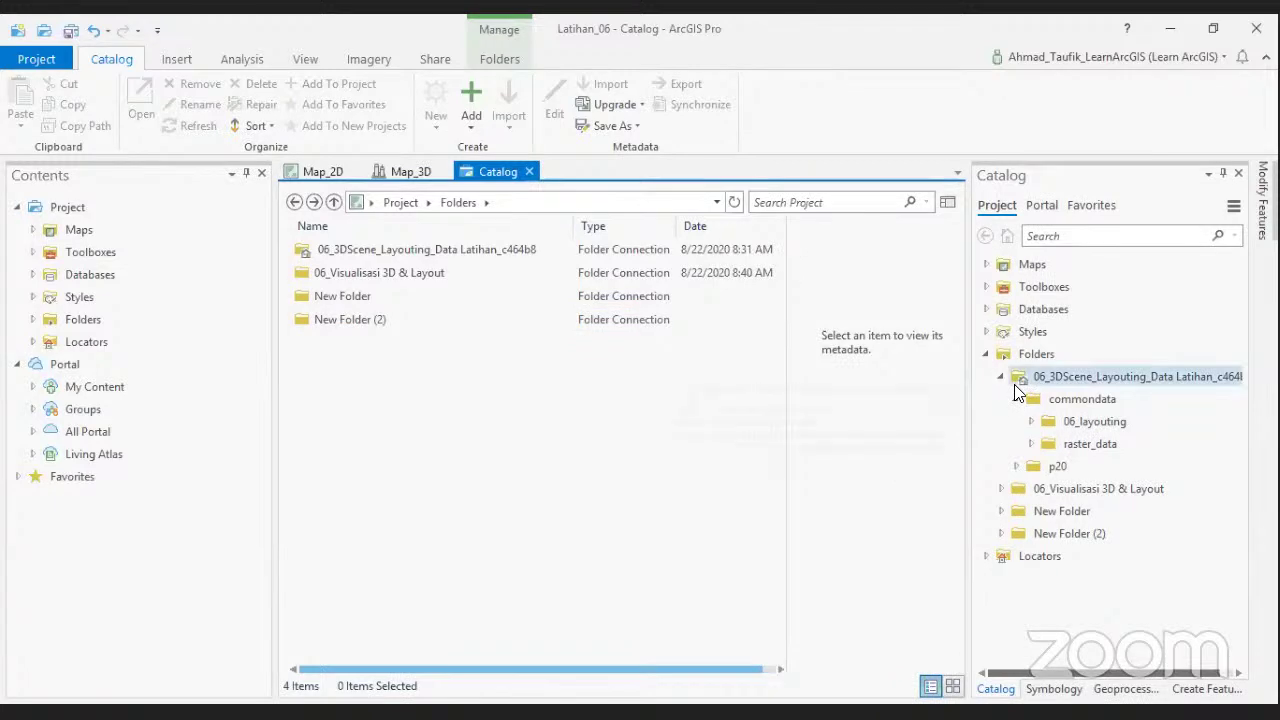
pyautogui.click(1062, 376)
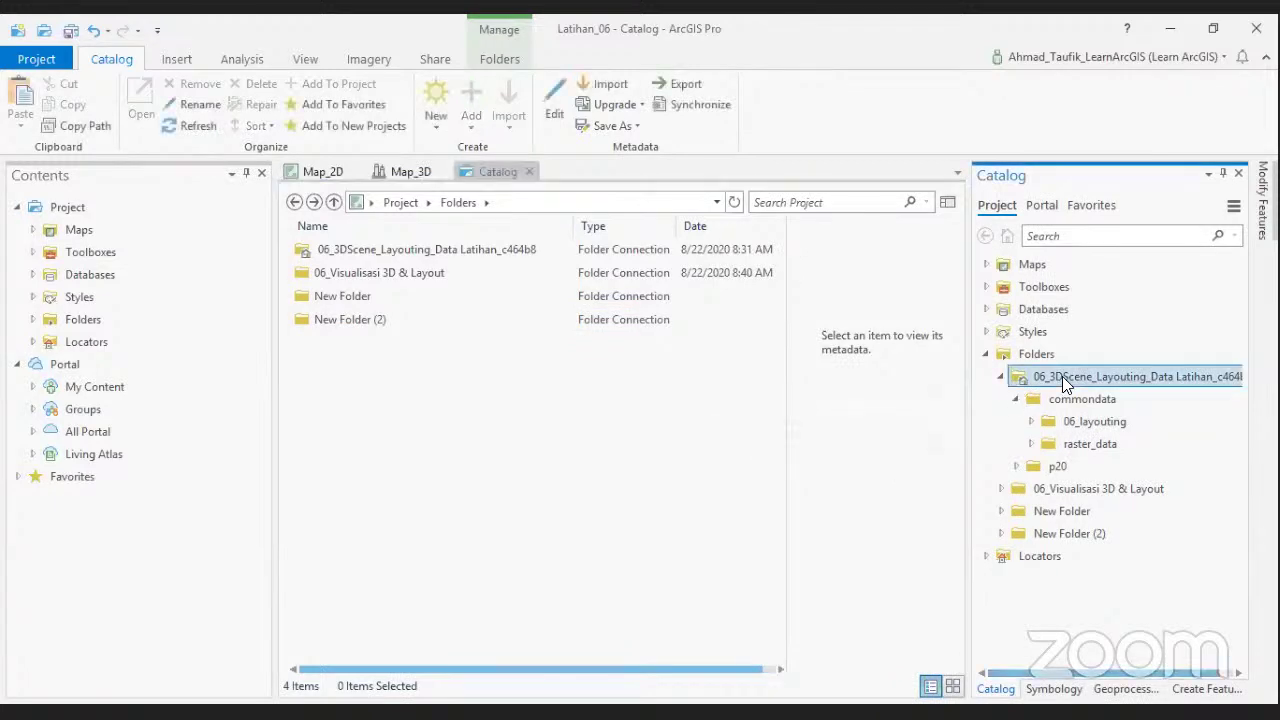
pyautogui.click(482, 172)
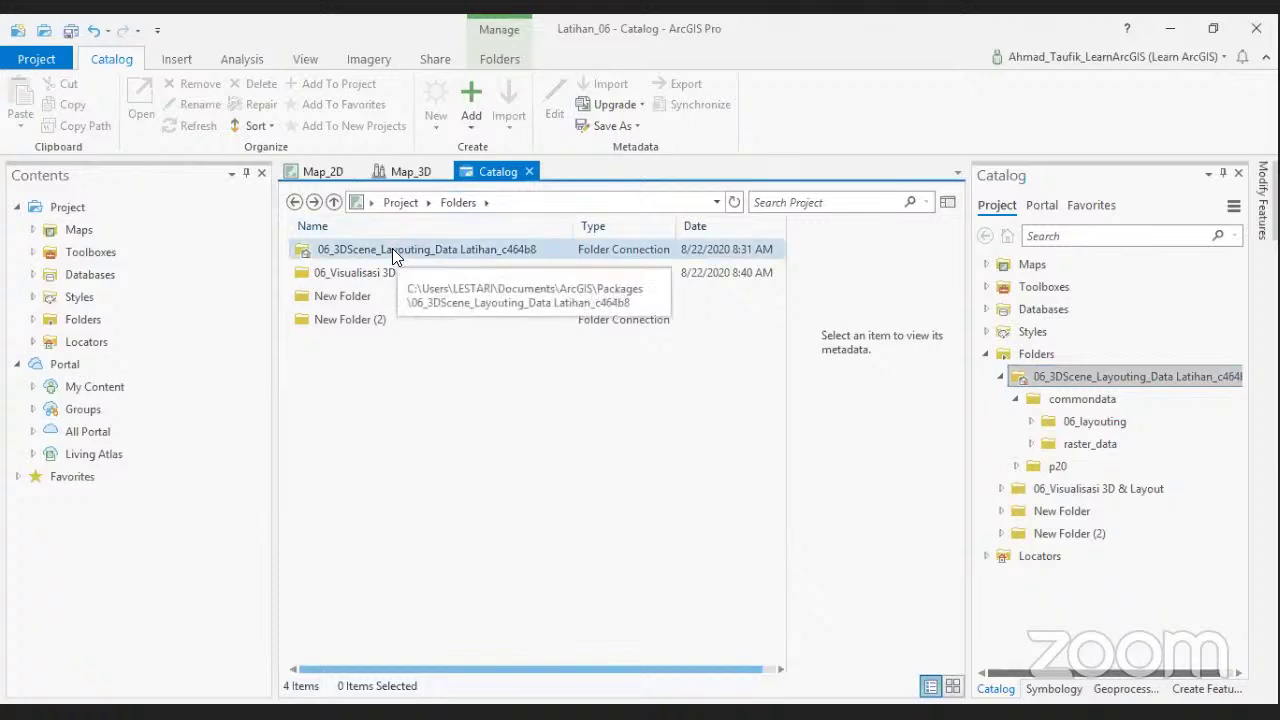
# Browse the 06_3DScene_Layouting_Data Latihan_c464b8 package to commondata\raster_data and try to add the elevation raster to Map_3D.
pyautogui.click(392, 252)
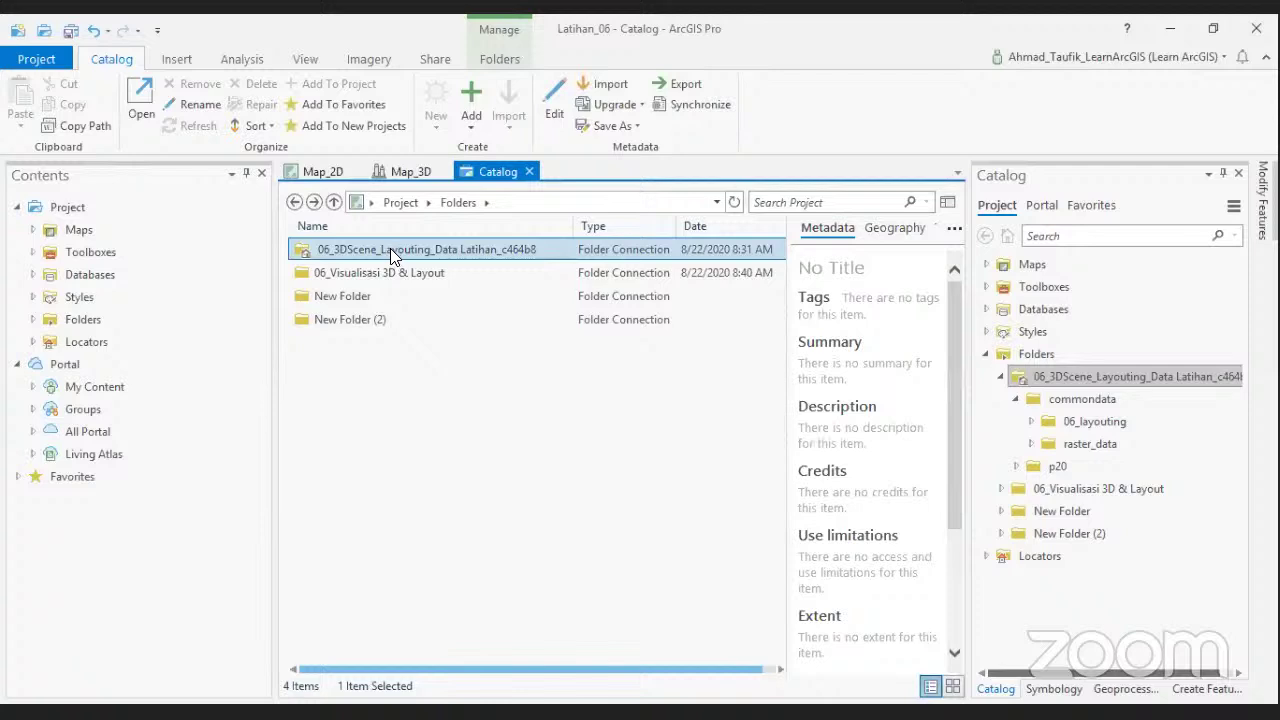
pyautogui.doubleClick(390, 248)
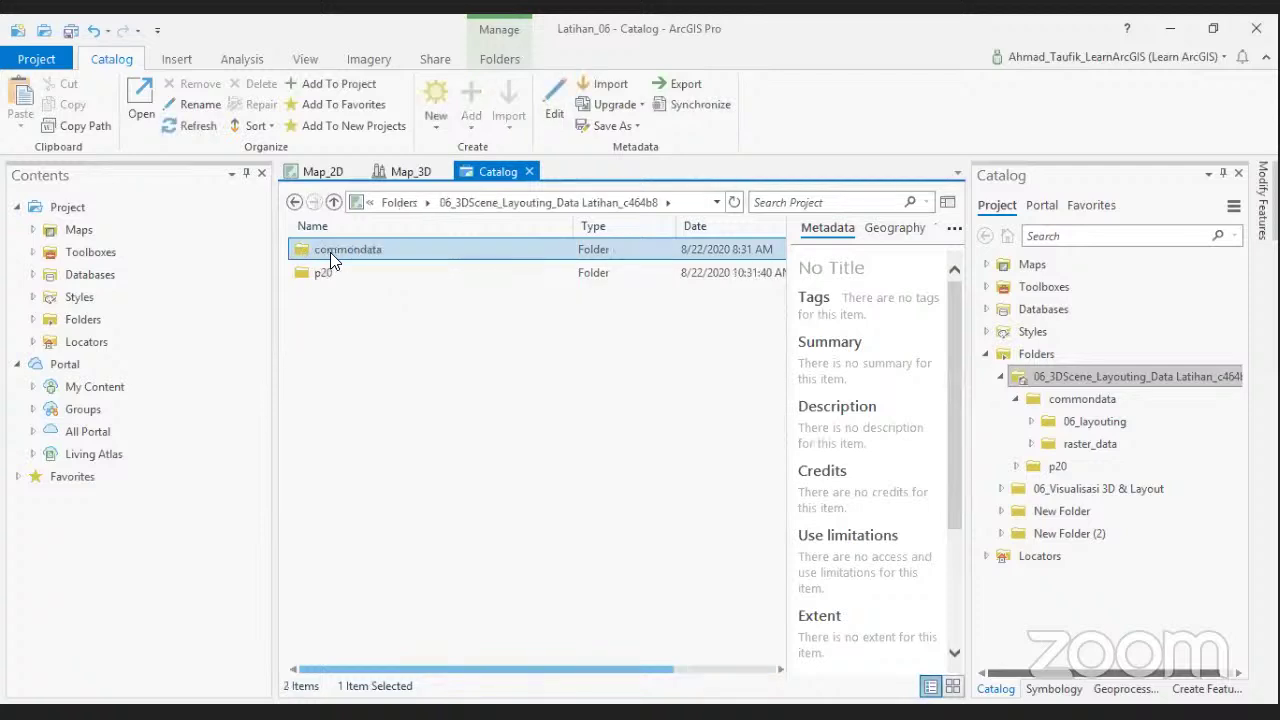
pyautogui.doubleClick(330, 252)
pyautogui.doubleClick(336, 271)
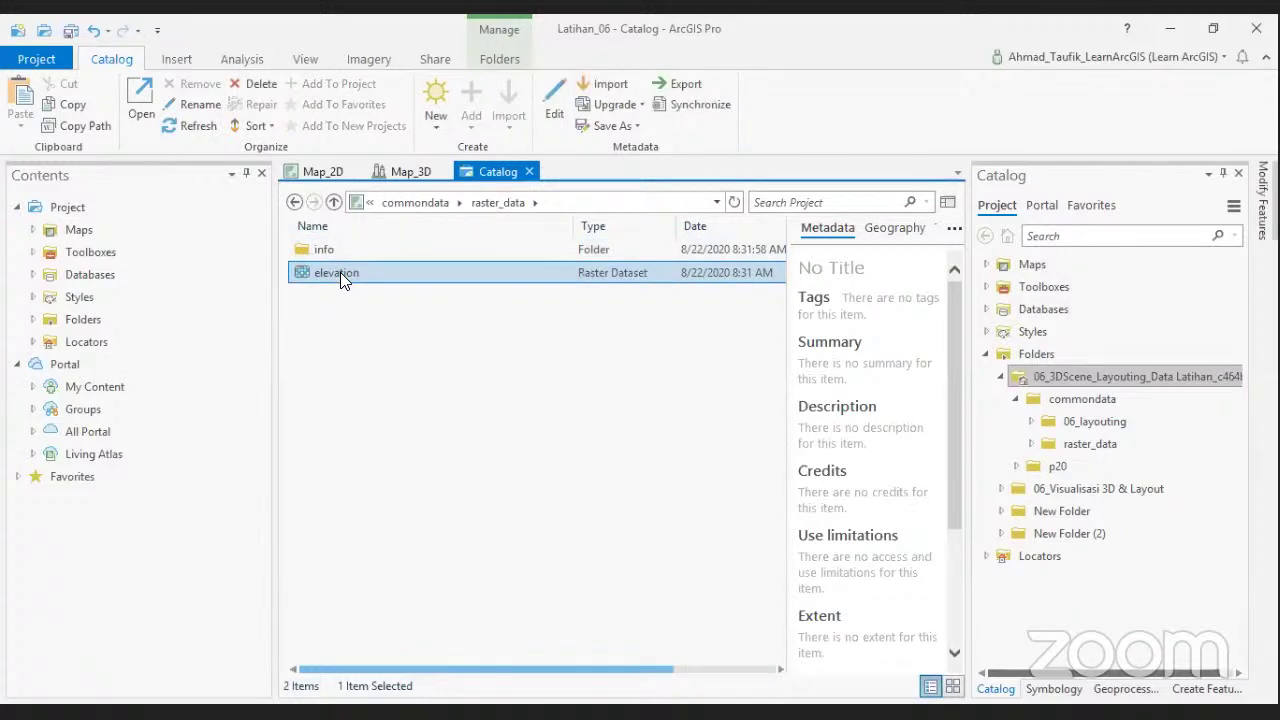
pyautogui.rightClick(340, 271)
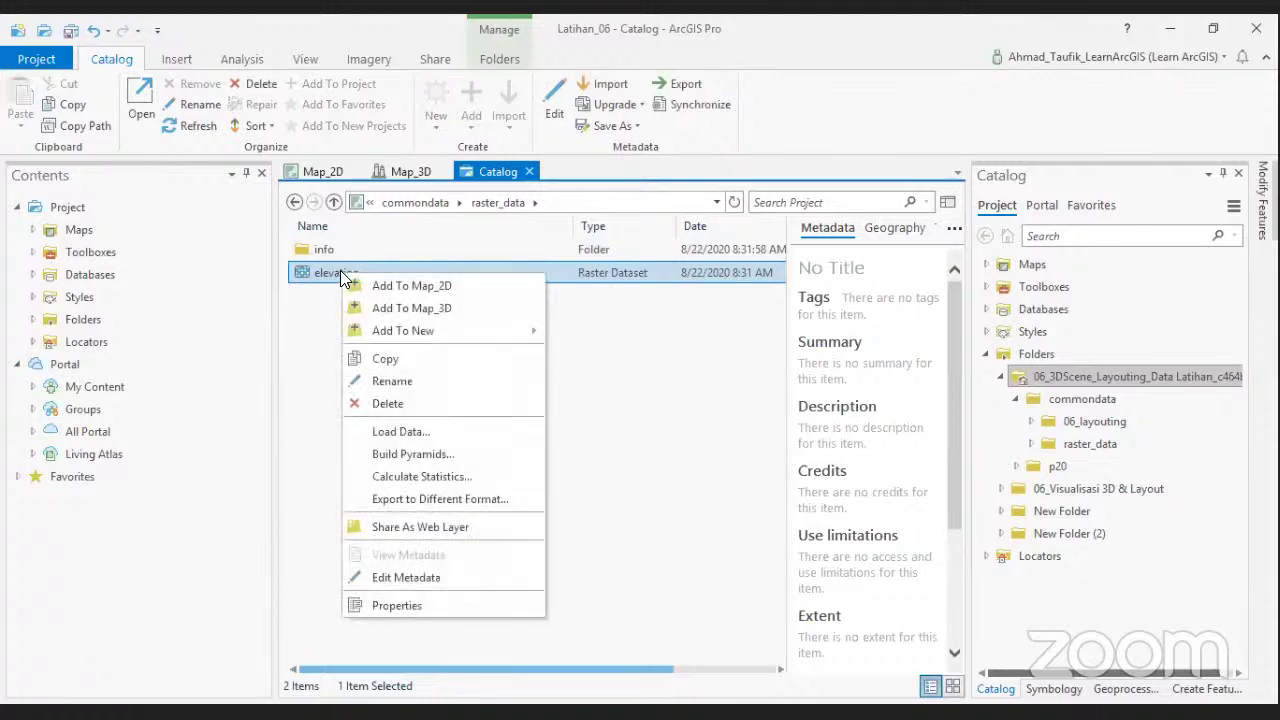
pyautogui.click(436, 308)
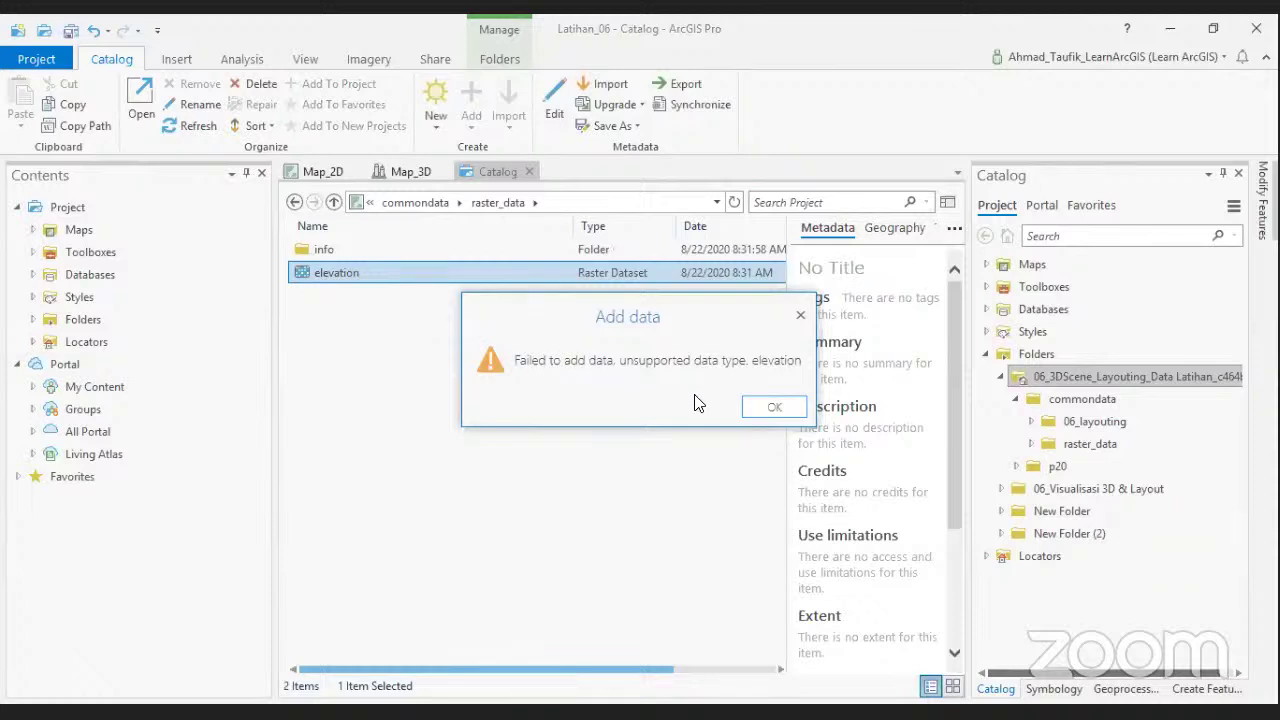
pyautogui.click(770, 408)
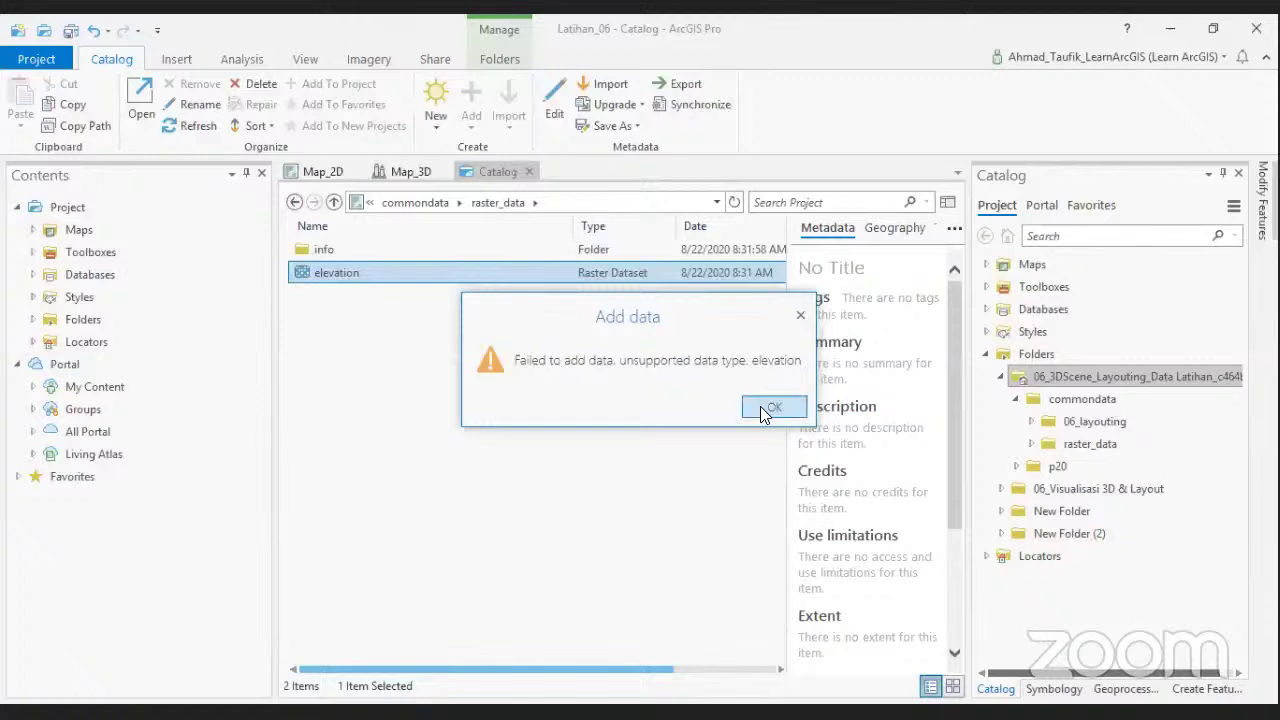
# Try to add the elevation raster to Map_2D and return to the Map_3D scene.
pyautogui.rightClick(362, 275)
pyautogui.click(388, 290)
pyautogui.click(773, 410)
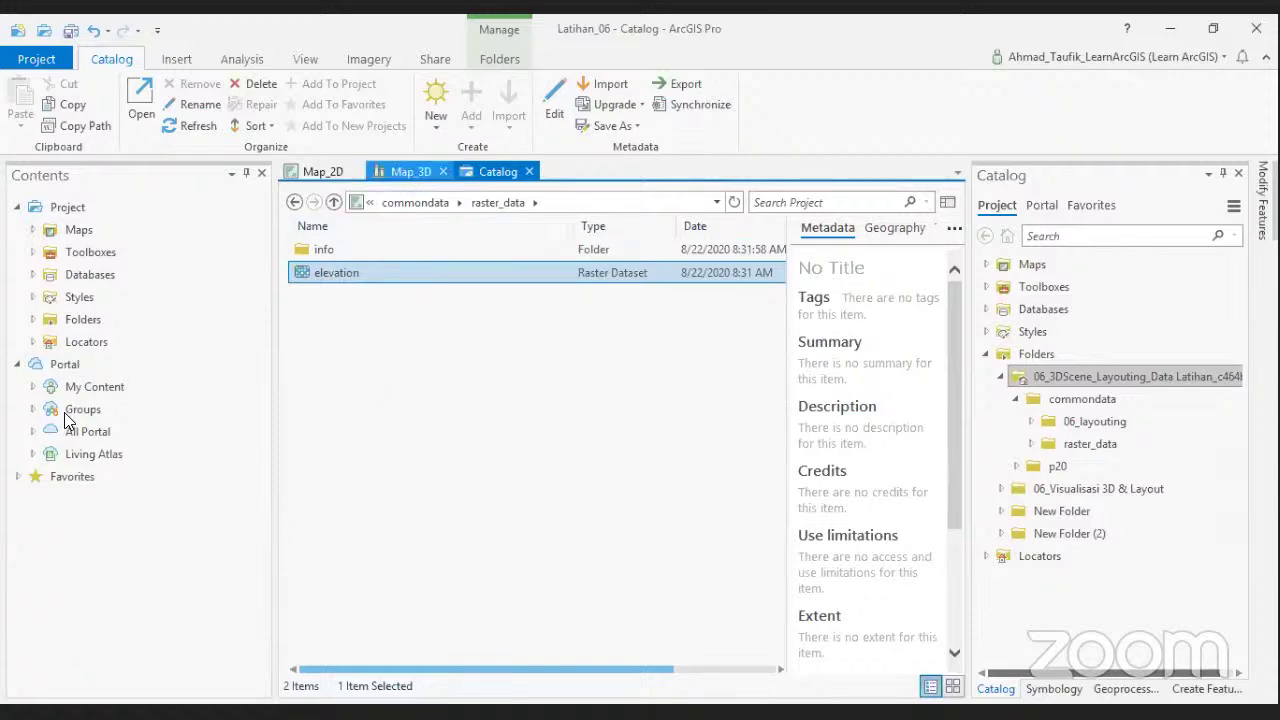
pyautogui.moveTo(64, 412); pyautogui.dragTo(64, 482)
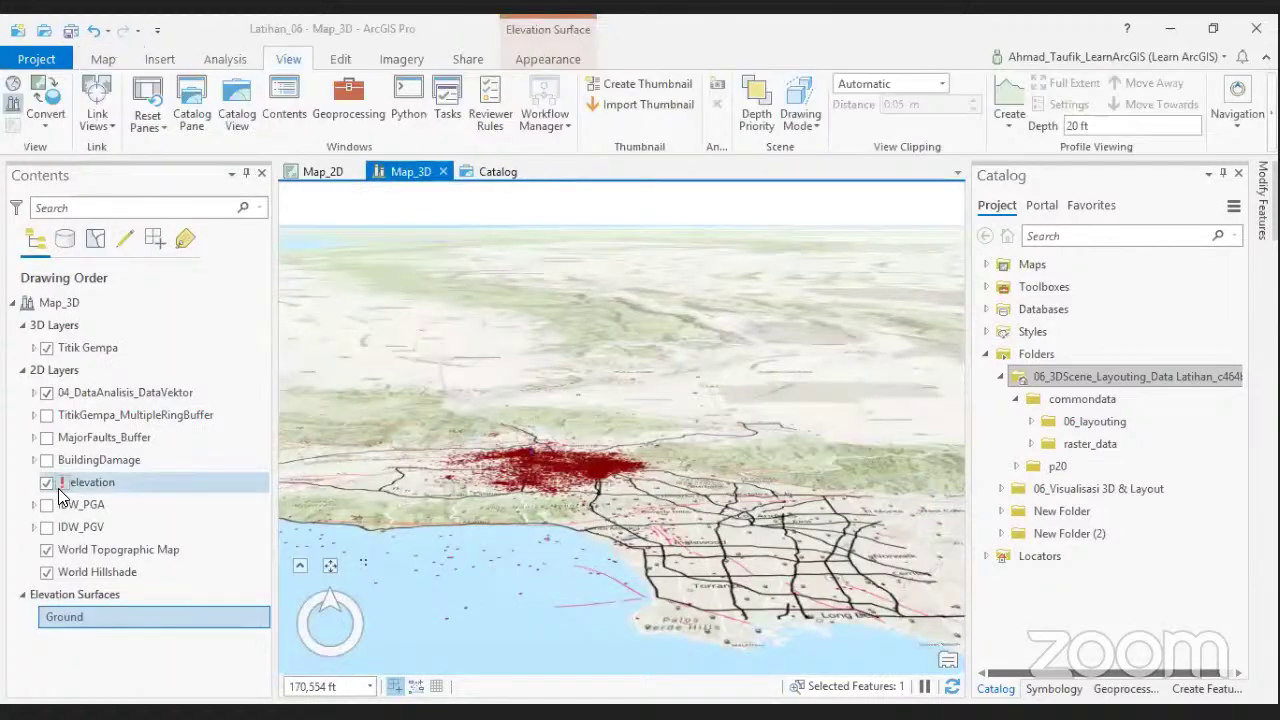
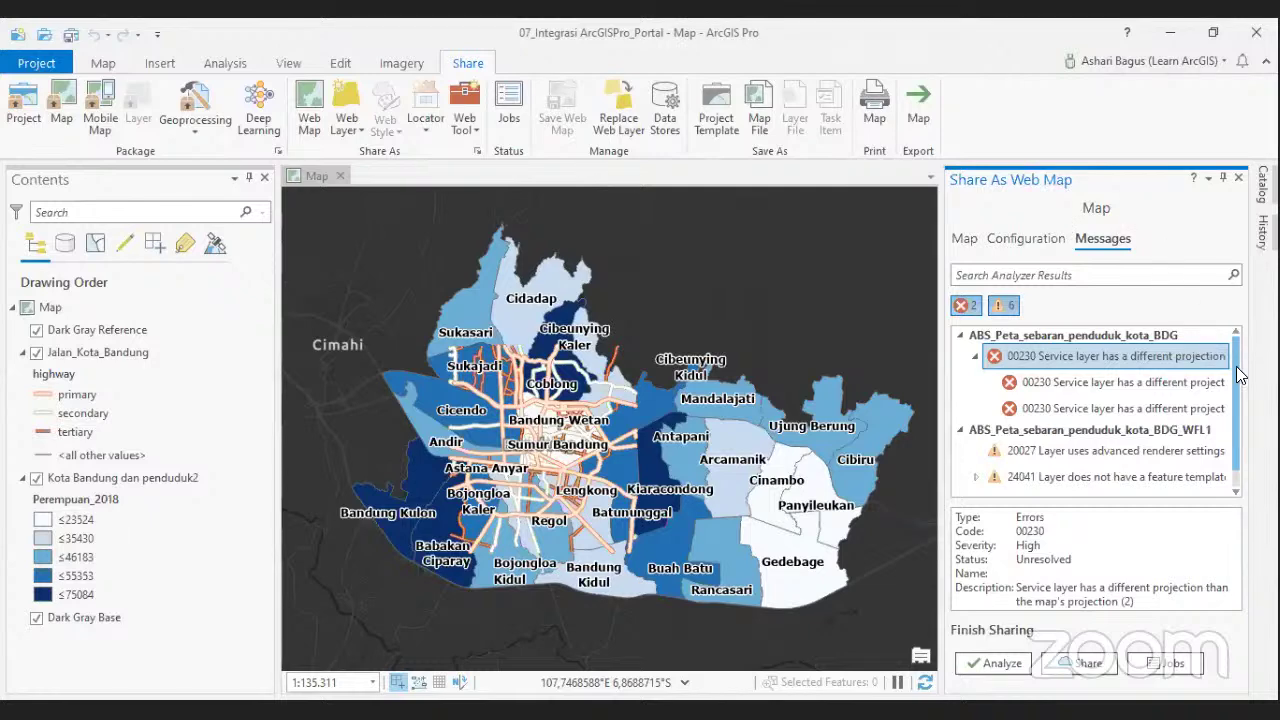
# Review the errors and warnings listed in the Share As Web Map analyzer results.
pyautogui.scroll(-1, 1240, 372)
pyautogui.scroll(1, 1248, 355)
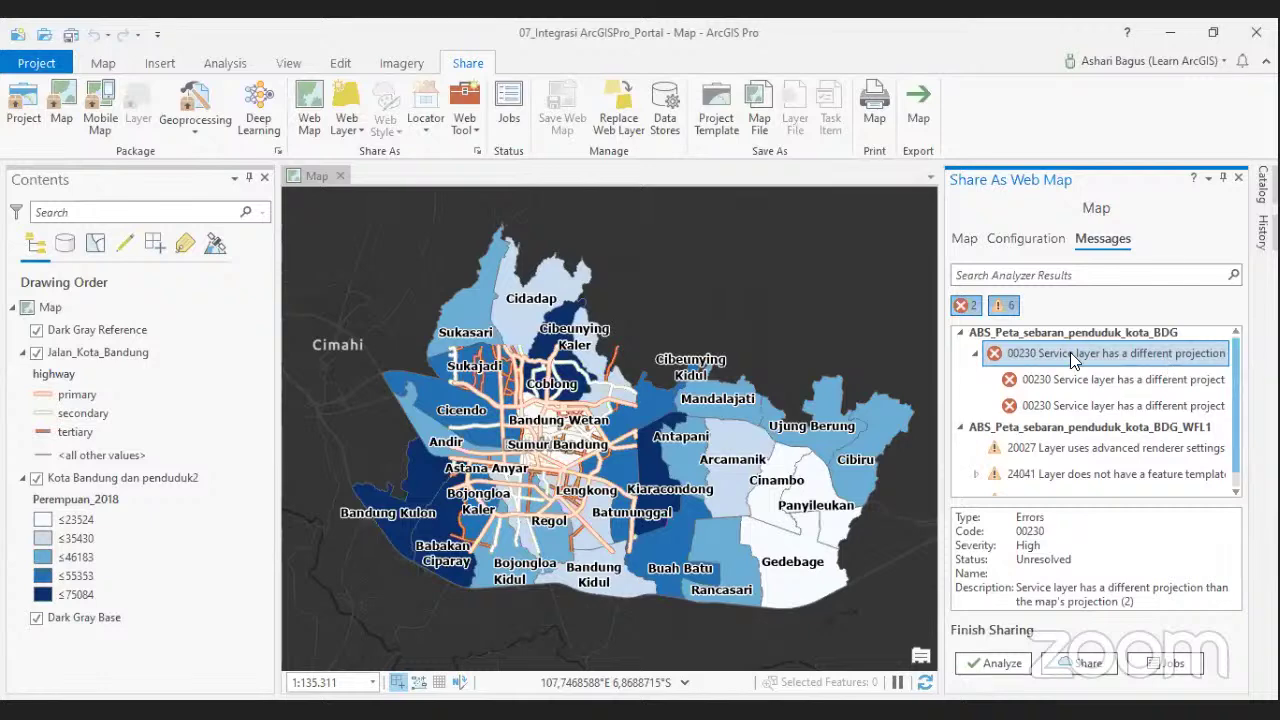
pyautogui.scroll(-1, 1033, 450)
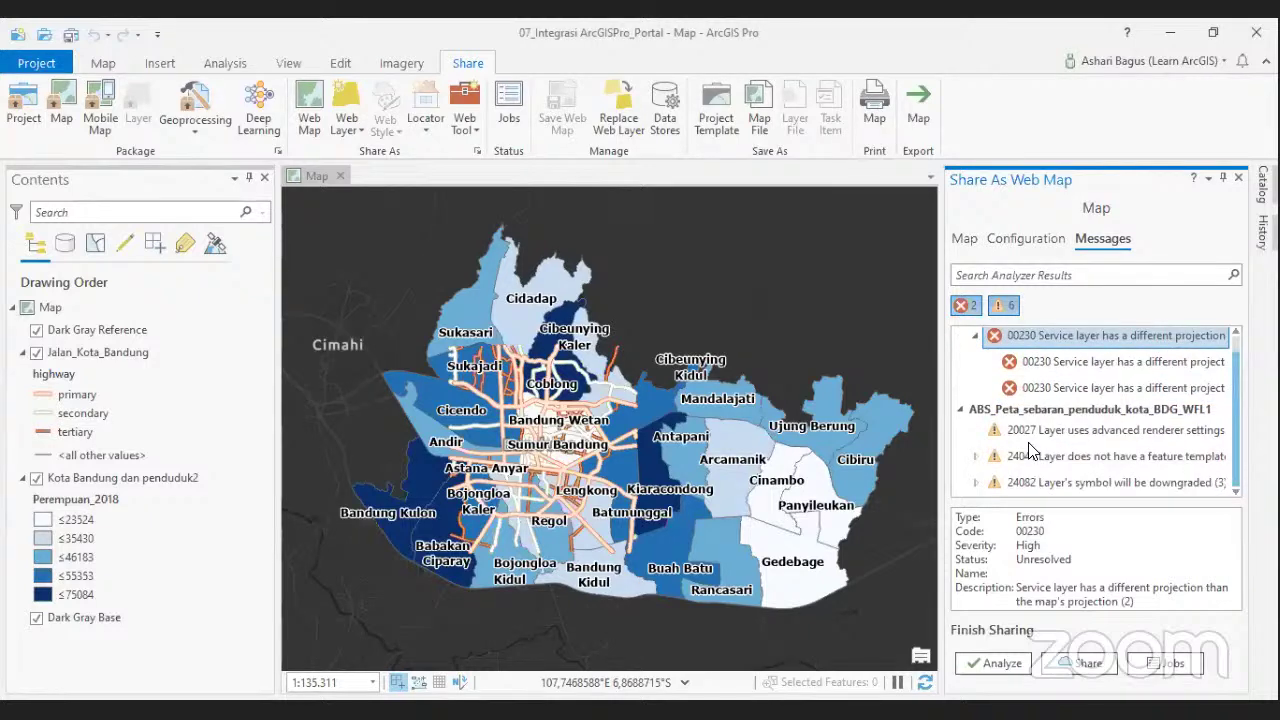
pyautogui.scroll(1, 1030, 450)
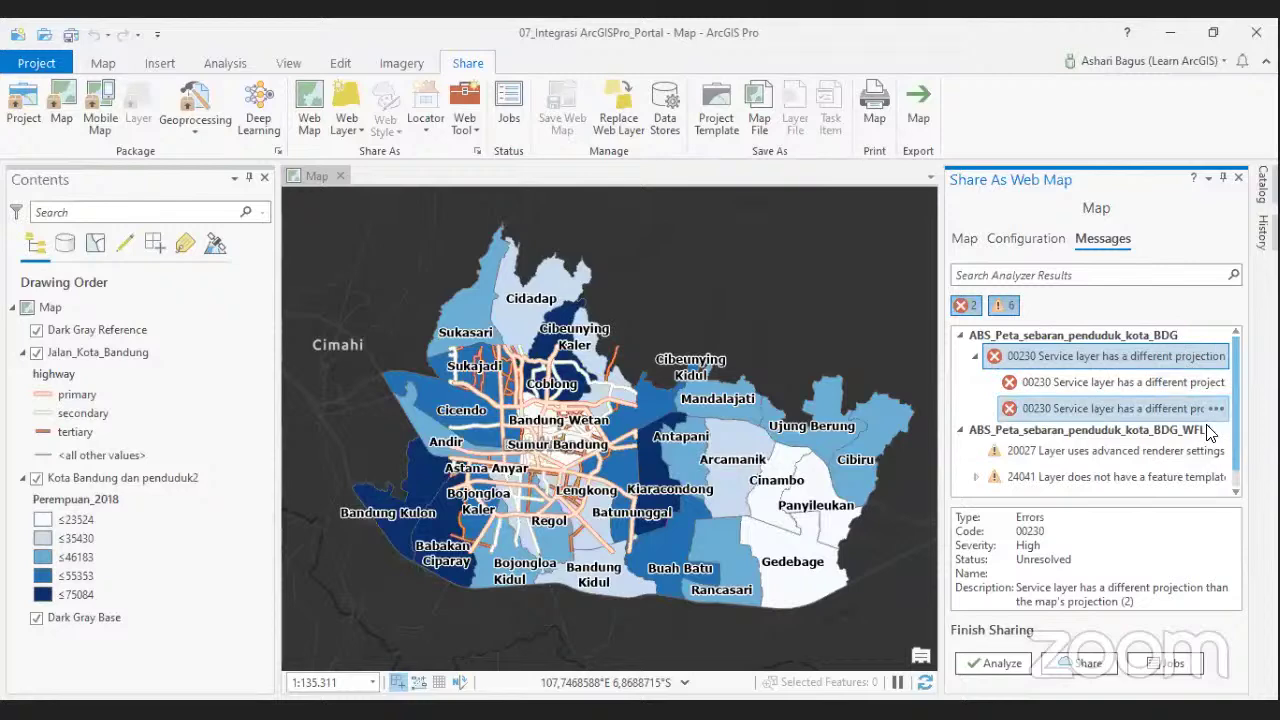
# Inspect the spatial reference in the source properties of the Kota Bandung dan penduduk2 layer and close the properties.
pyautogui.click(172, 478)
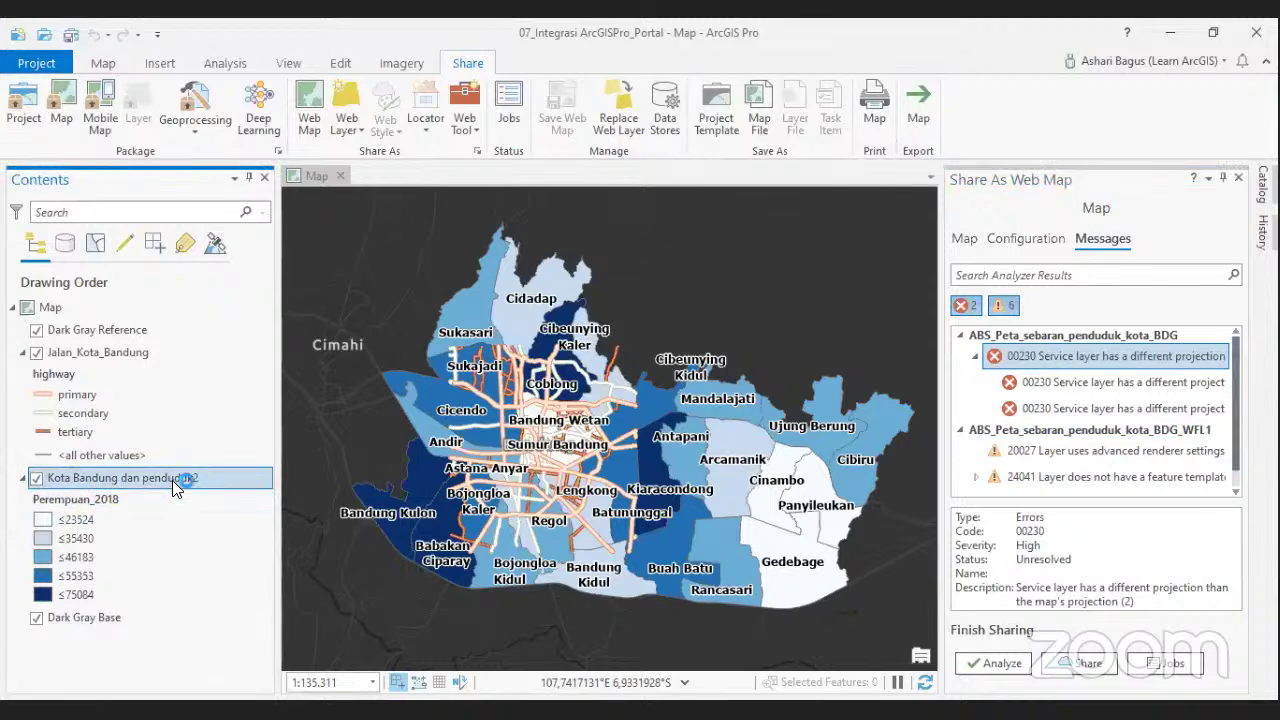
pyautogui.rightClick(176, 482)
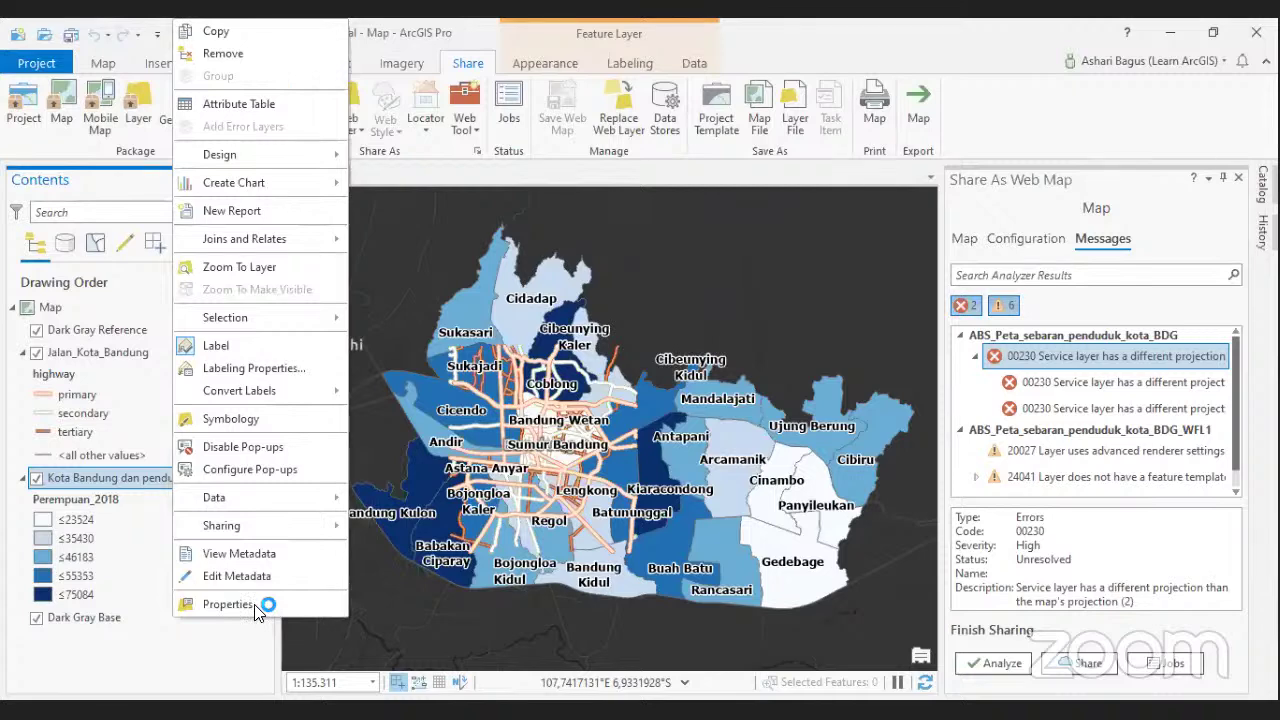
pyautogui.hotkey('alt', 'Tab')
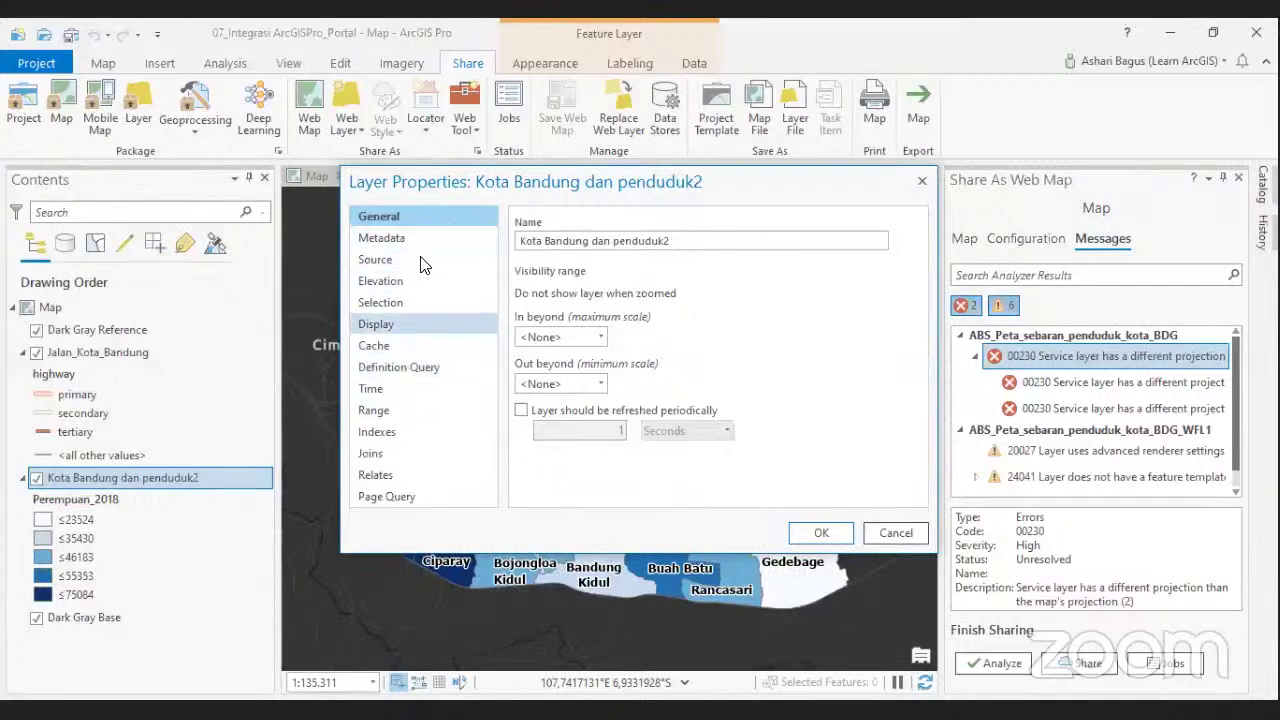
pyautogui.click(405, 259)
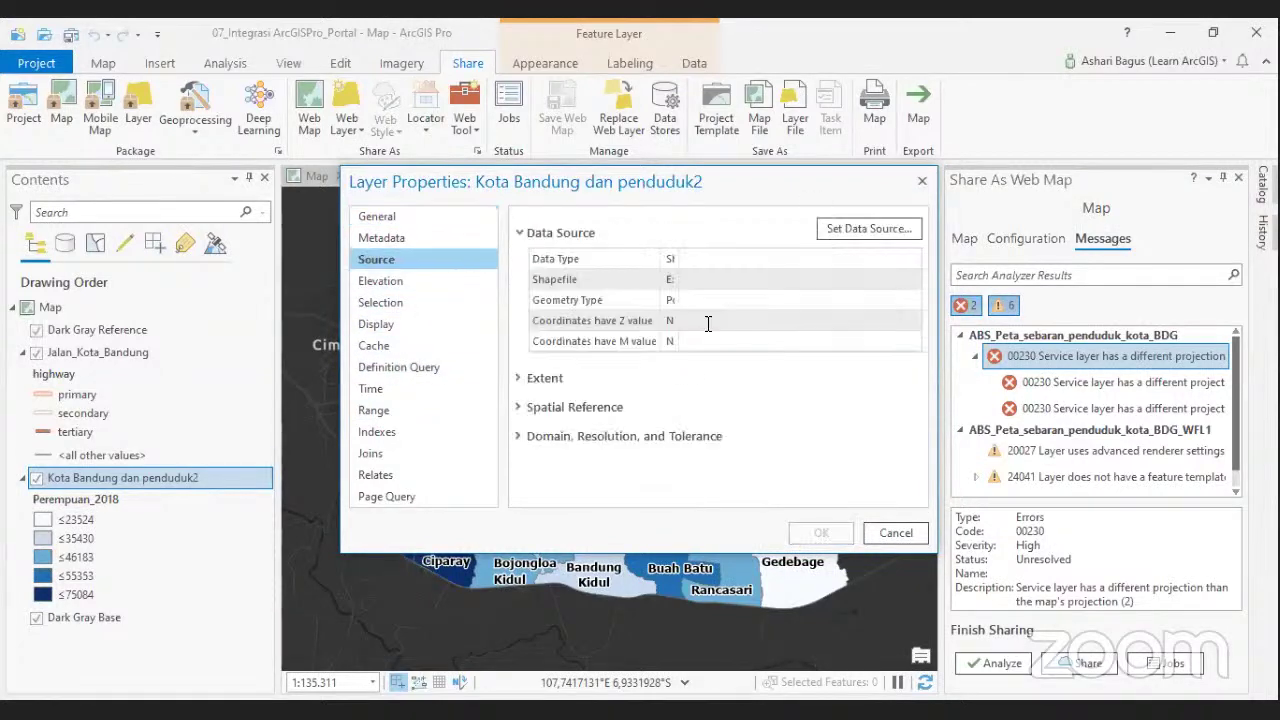
pyautogui.click(528, 408)
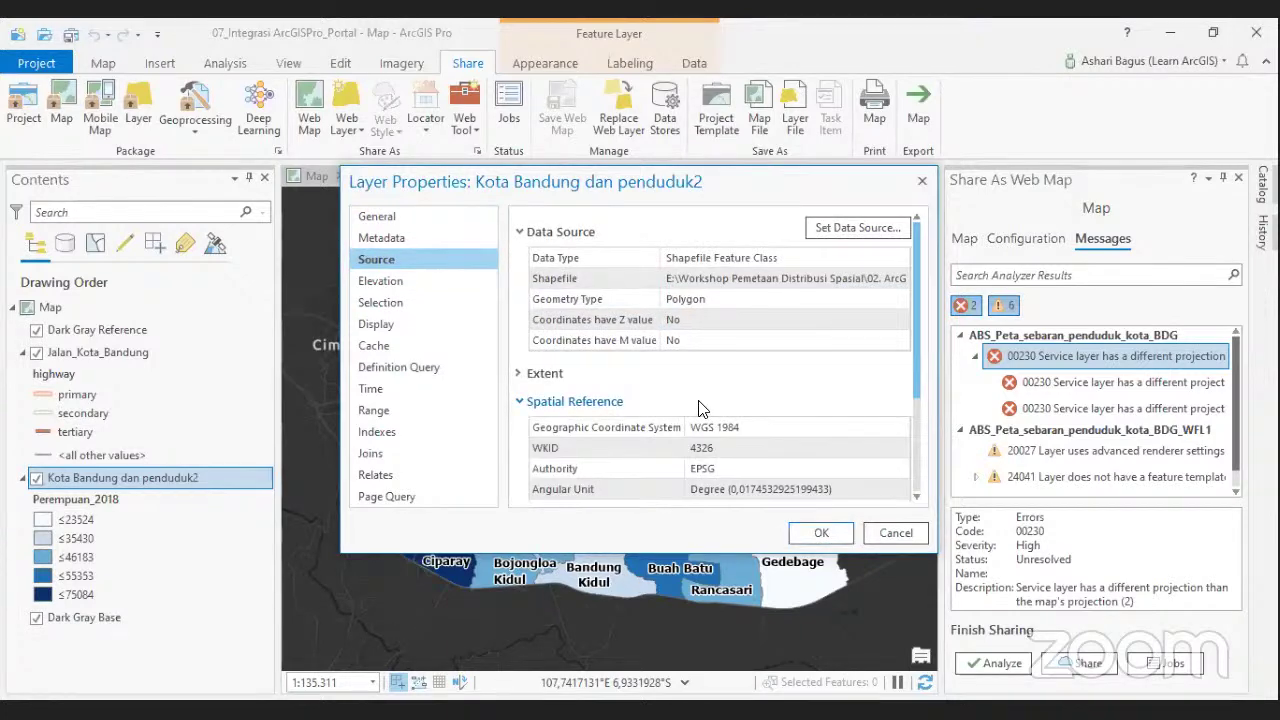
pyautogui.scroll(-1, 700, 408)
pyautogui.click(704, 398)
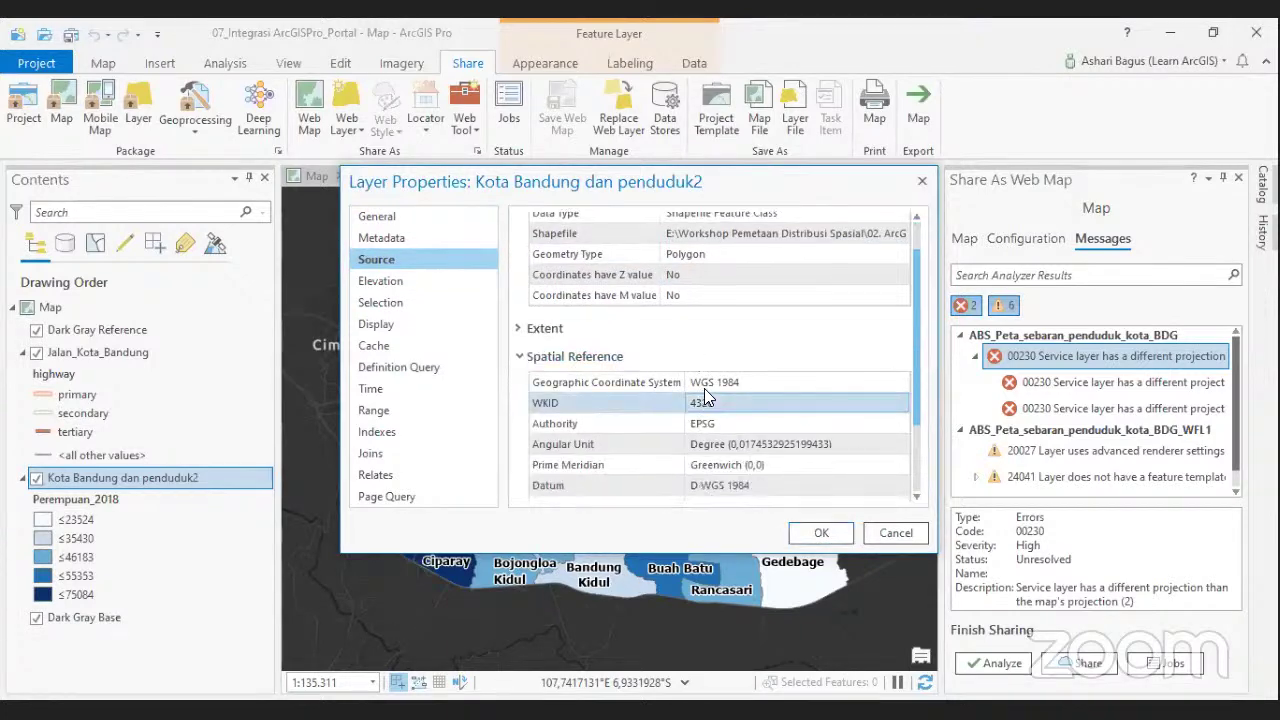
pyautogui.scroll(-2, 712, 392)
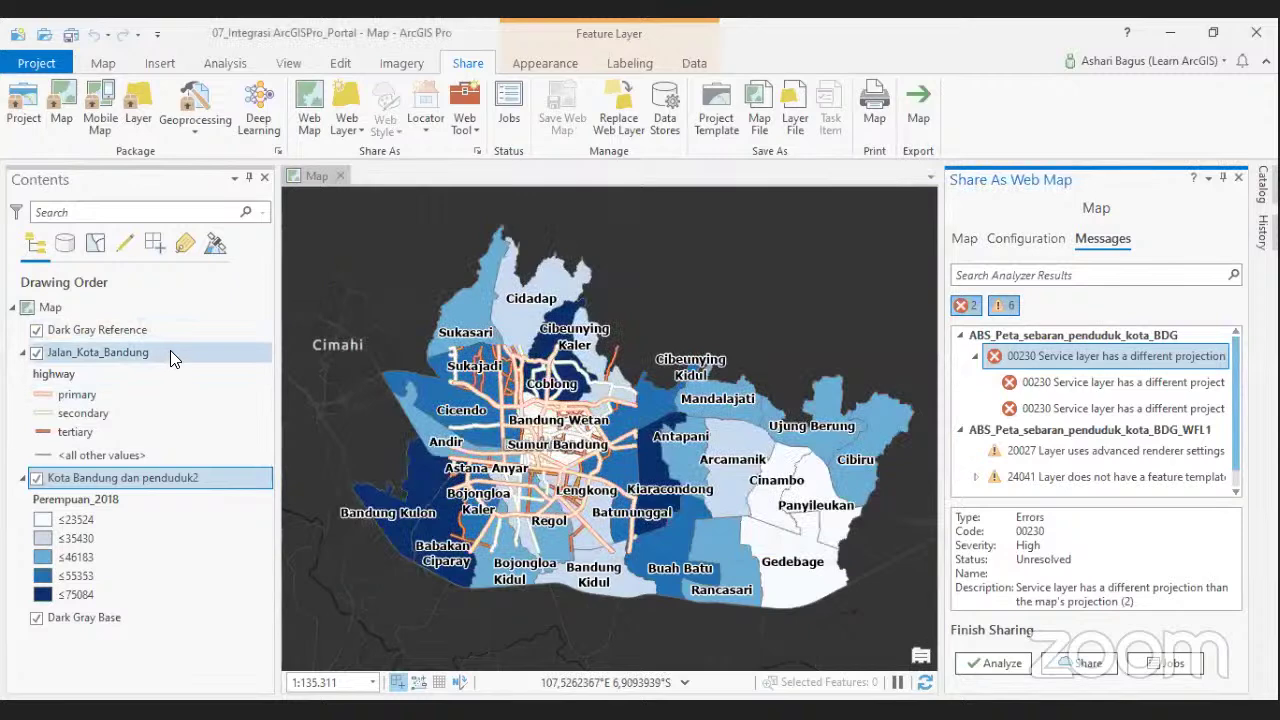
# Reopen the Kota Bandung dan penduduk2 layer's properties and examine its geographic coordinate system and angular unit.
pyautogui.rightClick(152, 478)
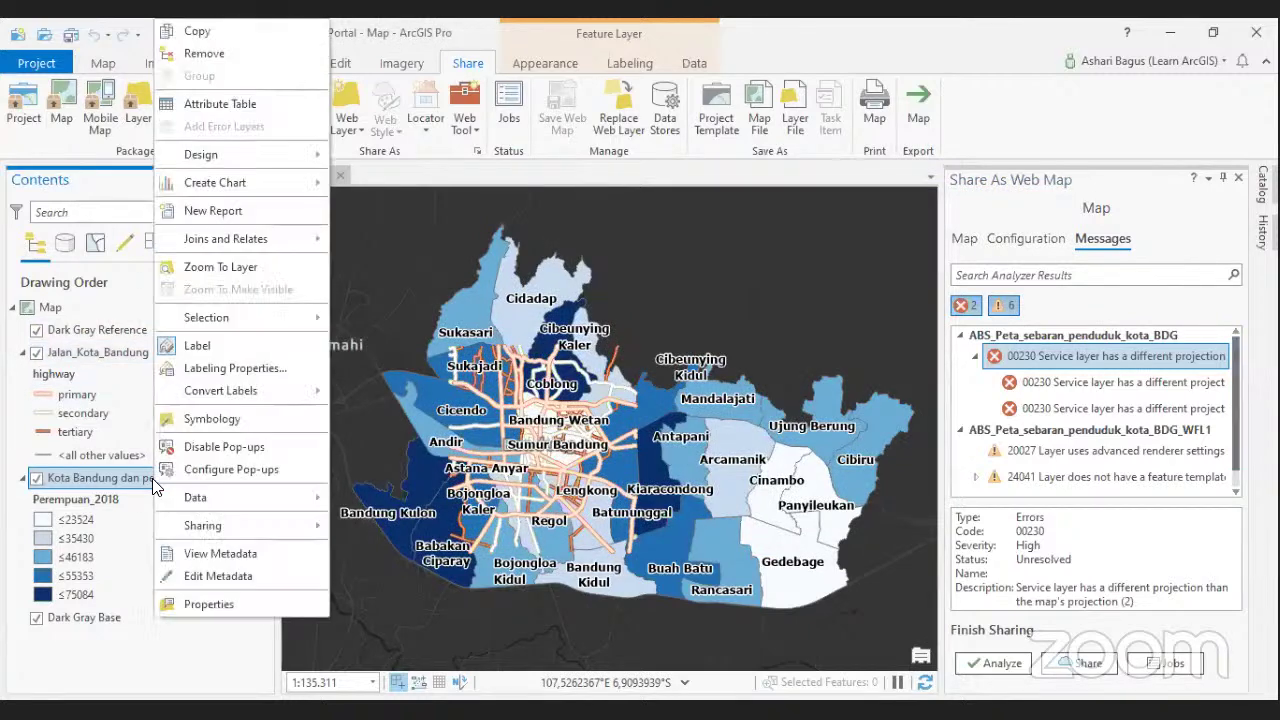
pyautogui.click(238, 604)
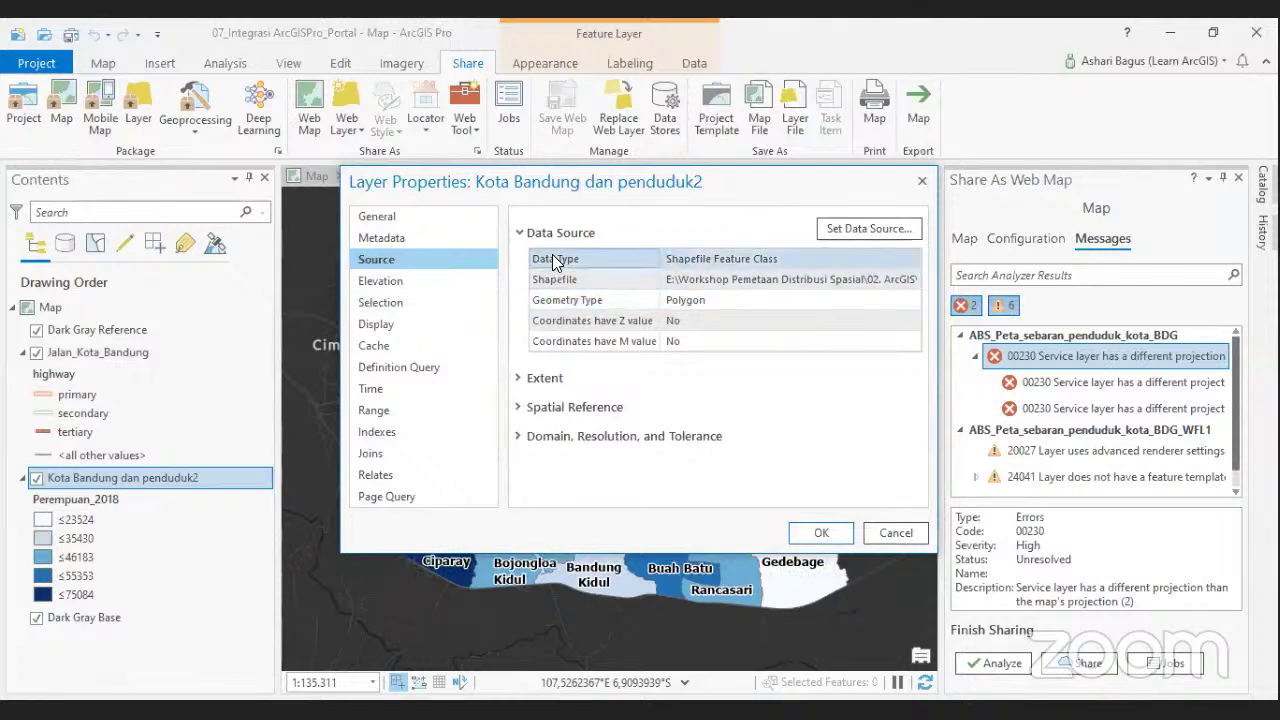
pyautogui.click(565, 407)
pyautogui.scroll(-3, 692, 377)
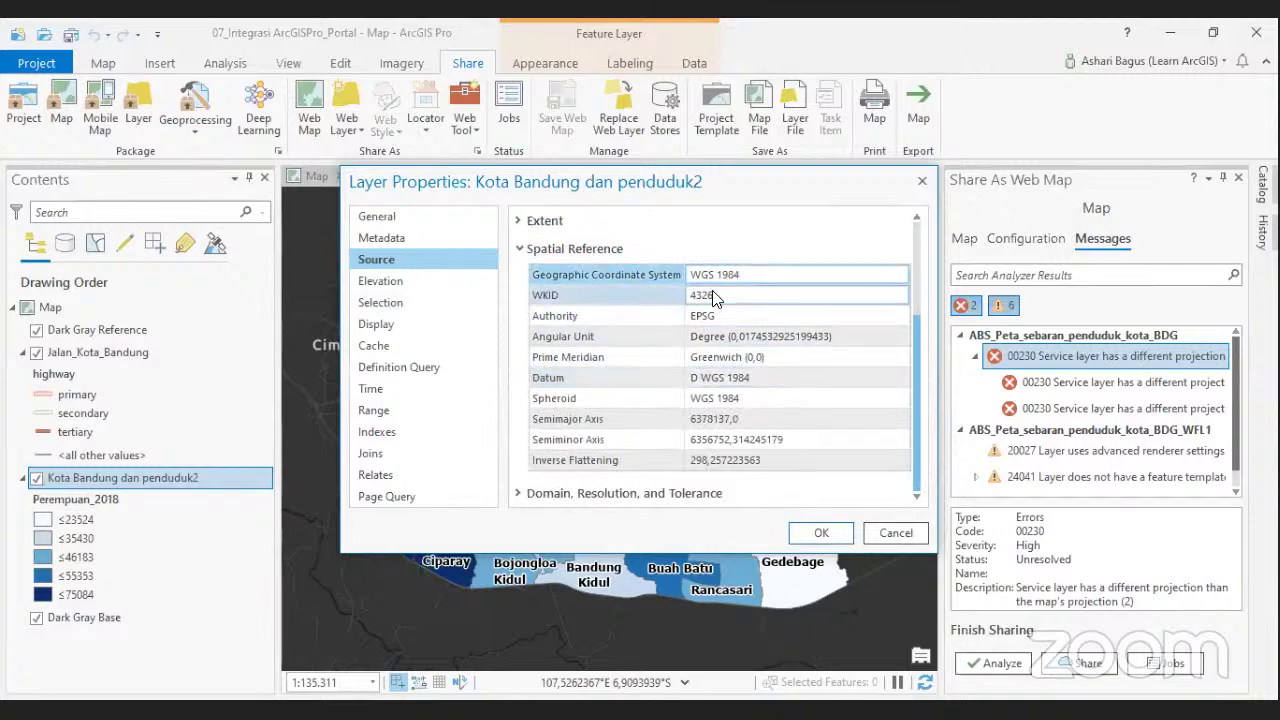
pyautogui.click(624, 278)
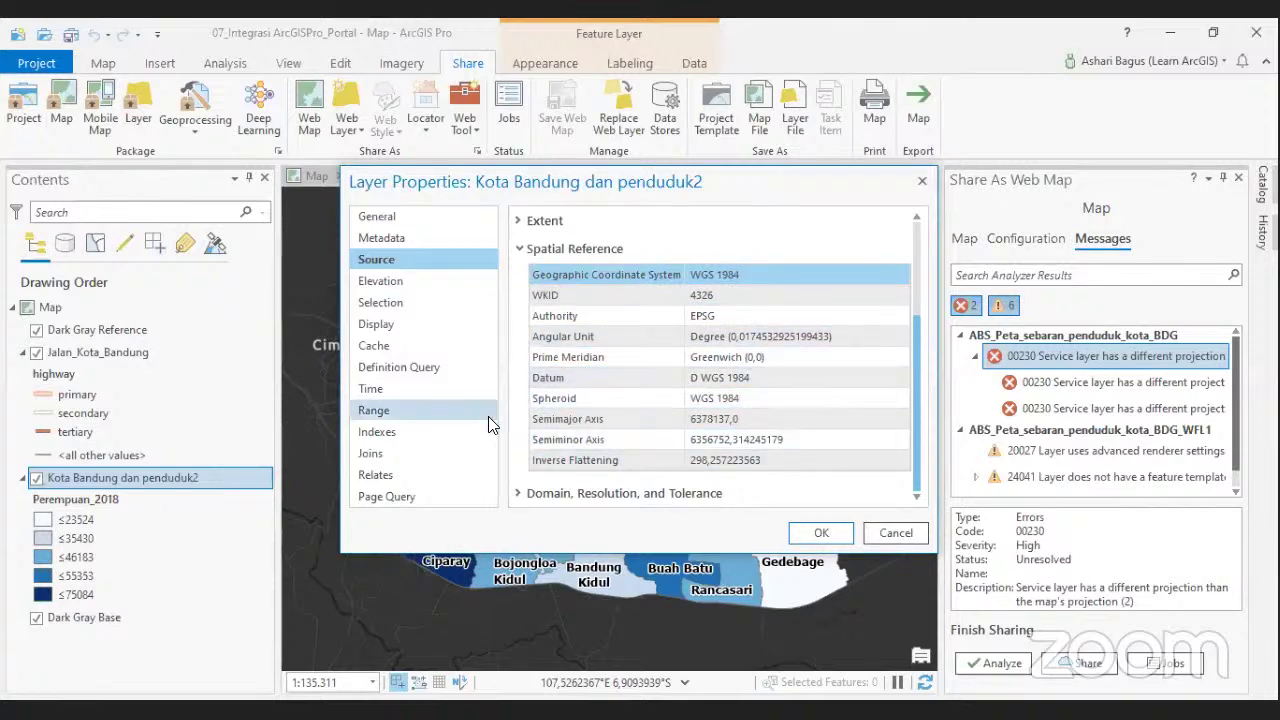
pyautogui.click(434, 218)
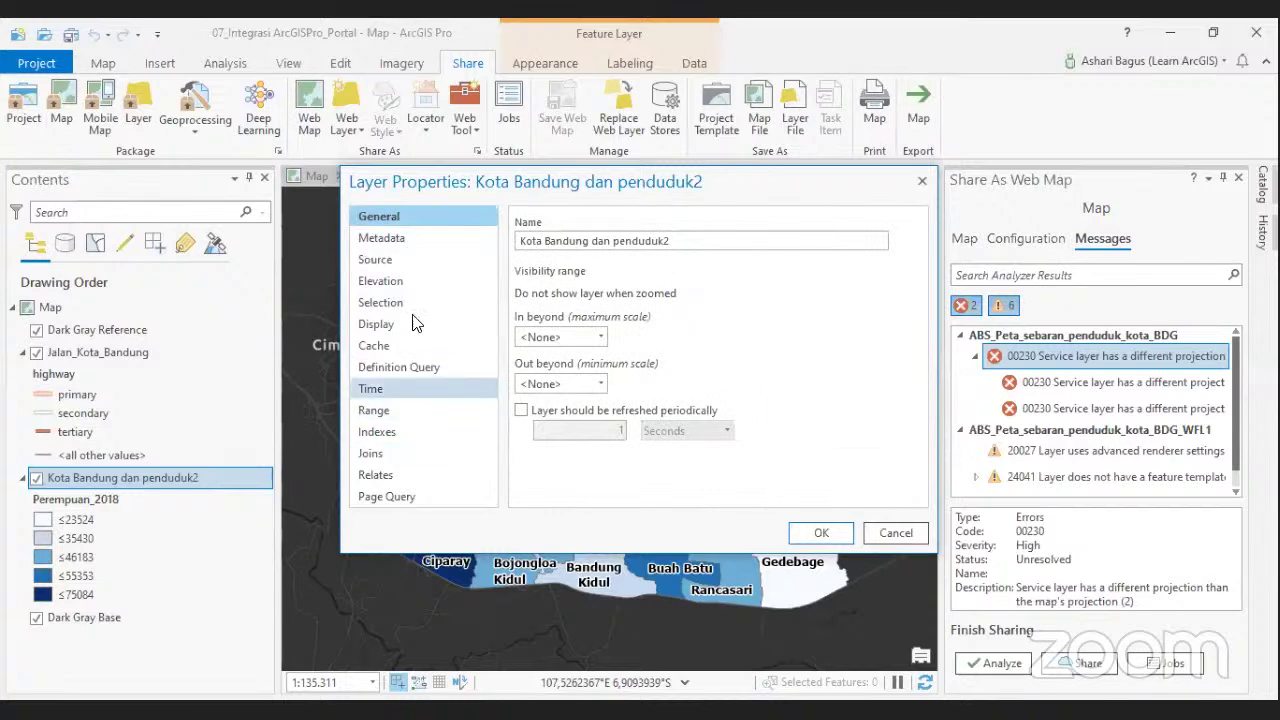
pyautogui.click(422, 257)
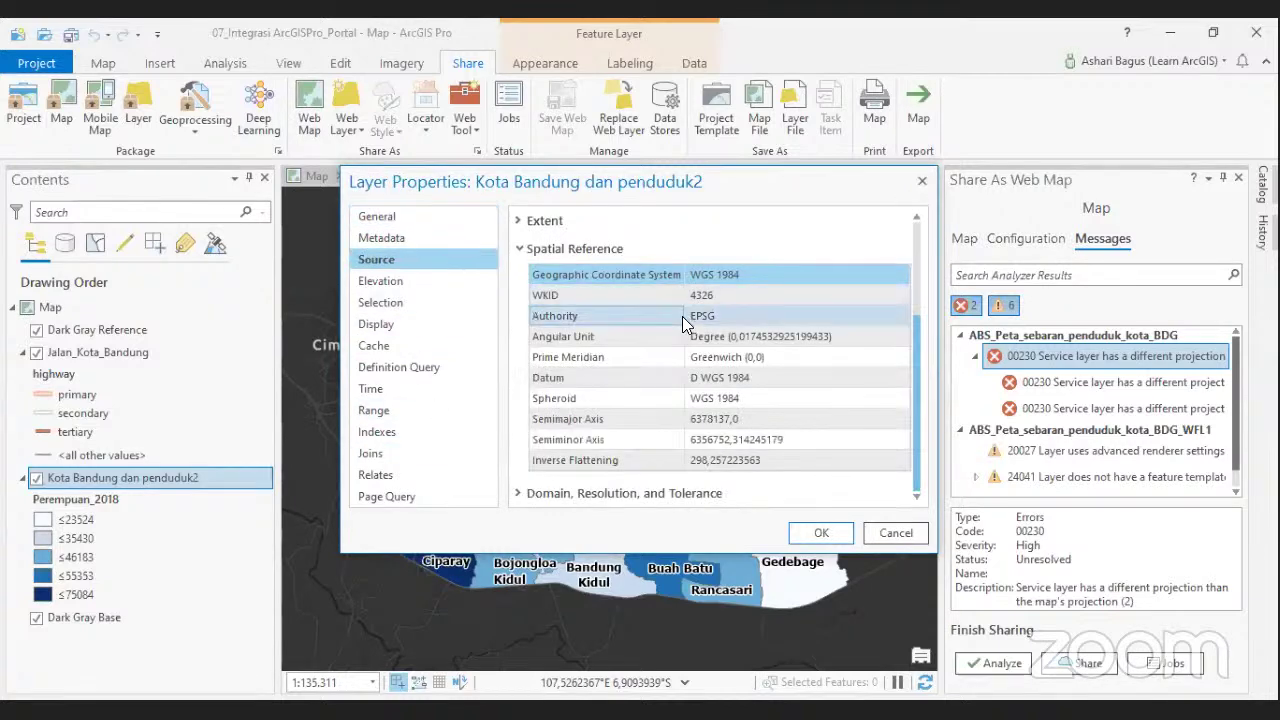
pyautogui.click(692, 326)
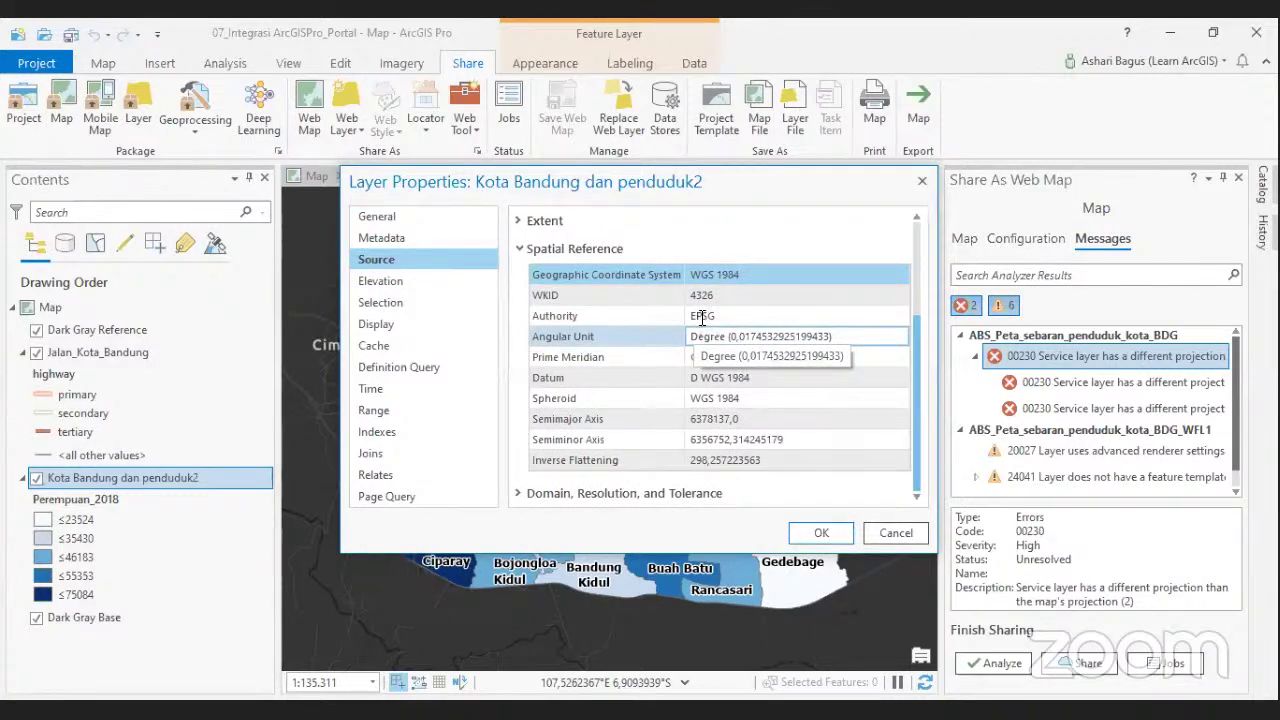
pyautogui.click(742, 276)
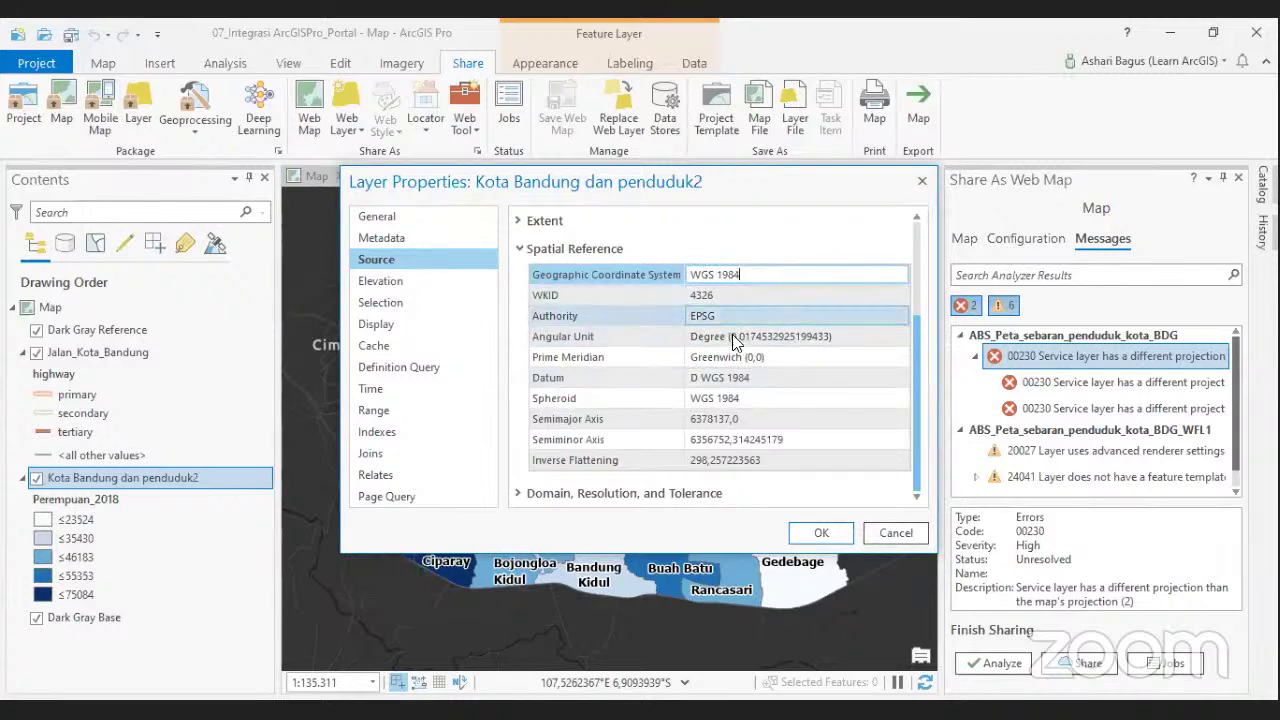
# Examine the data source, spatial reference and domain, resolution and tolerance of the Kota Bandung dan penduduk2 layer, and close its properties without changes.
pyautogui.click(664, 493)
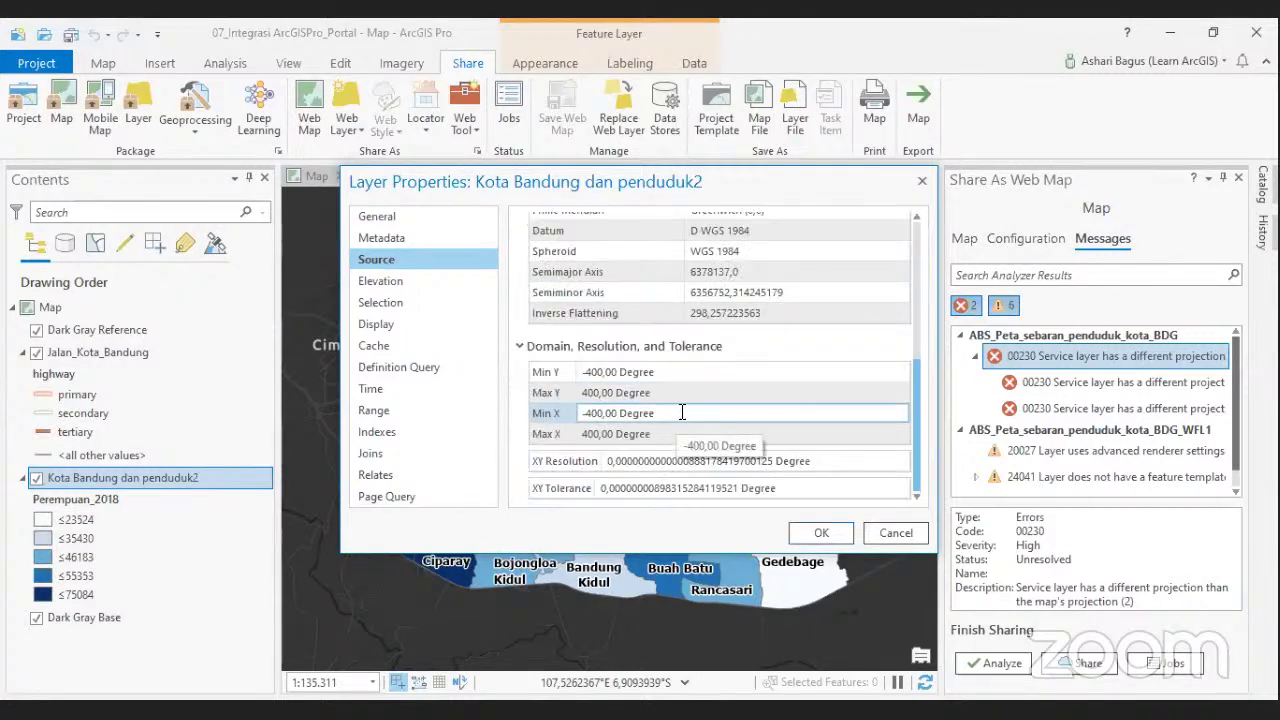
pyautogui.scroll(5, 694, 393)
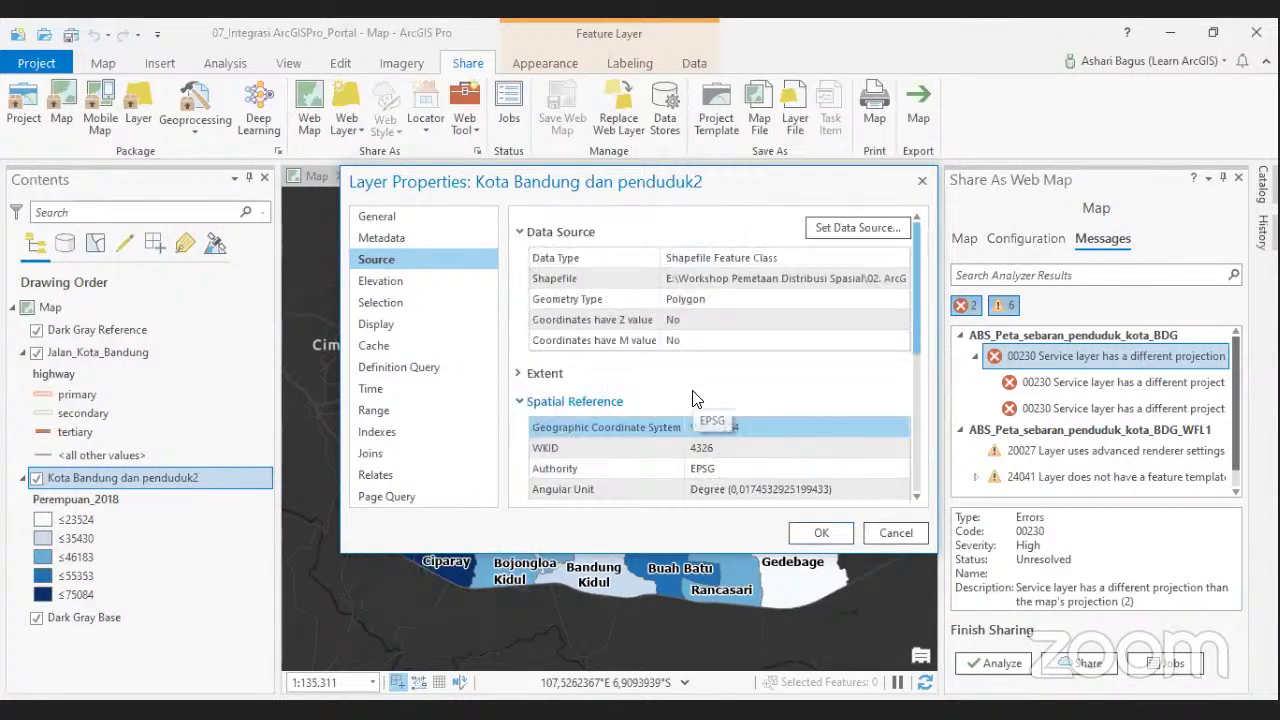
pyautogui.click(862, 225)
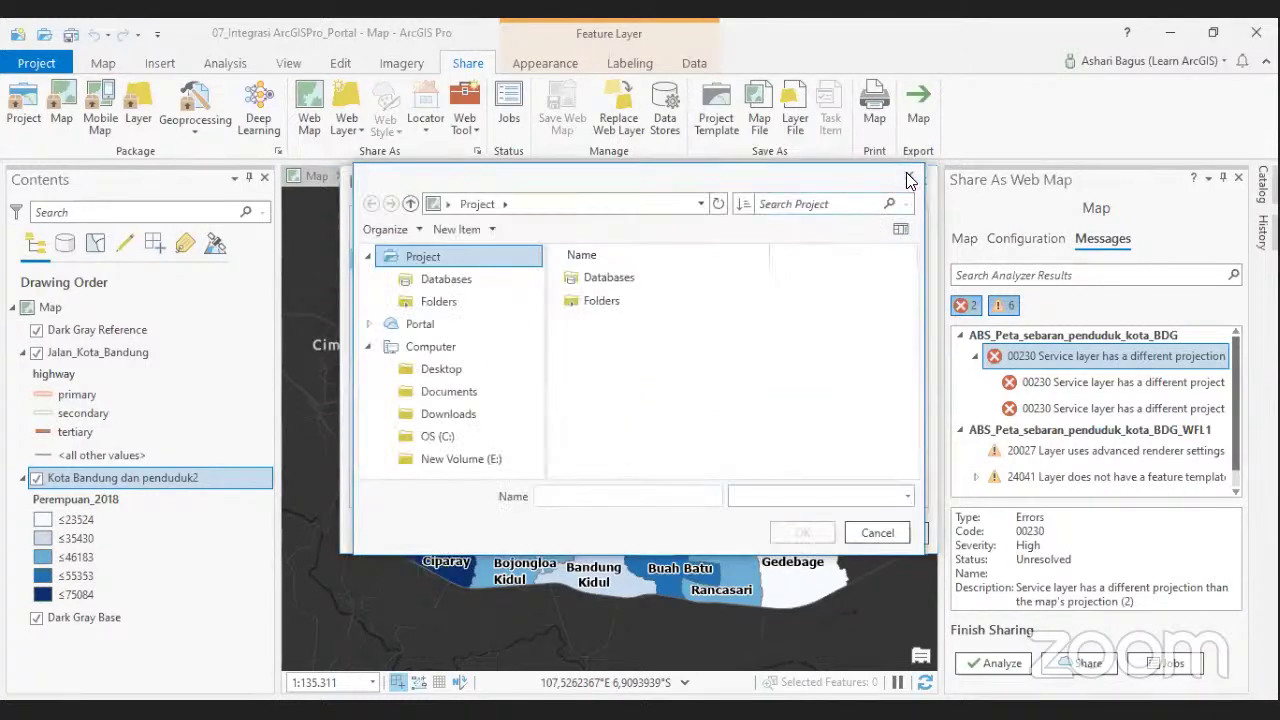
pyautogui.press('Escape')
pyautogui.scroll(-5, 752, 360)
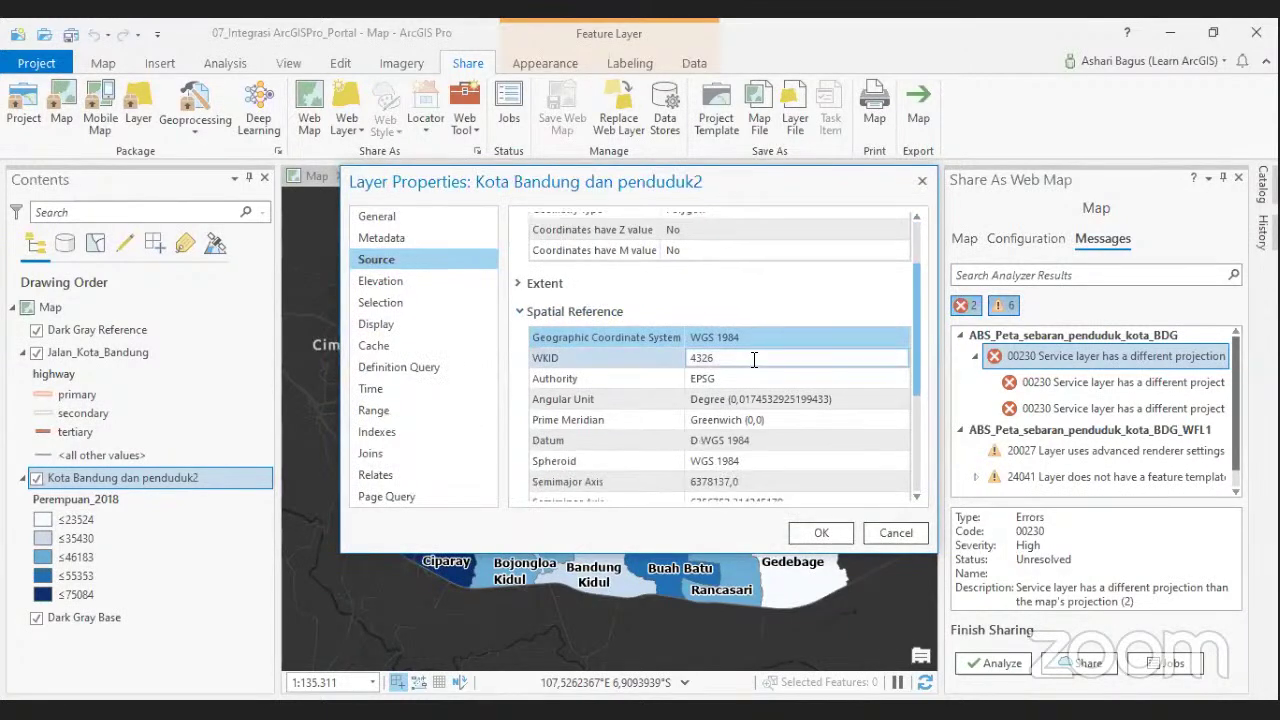
pyautogui.click(795, 340)
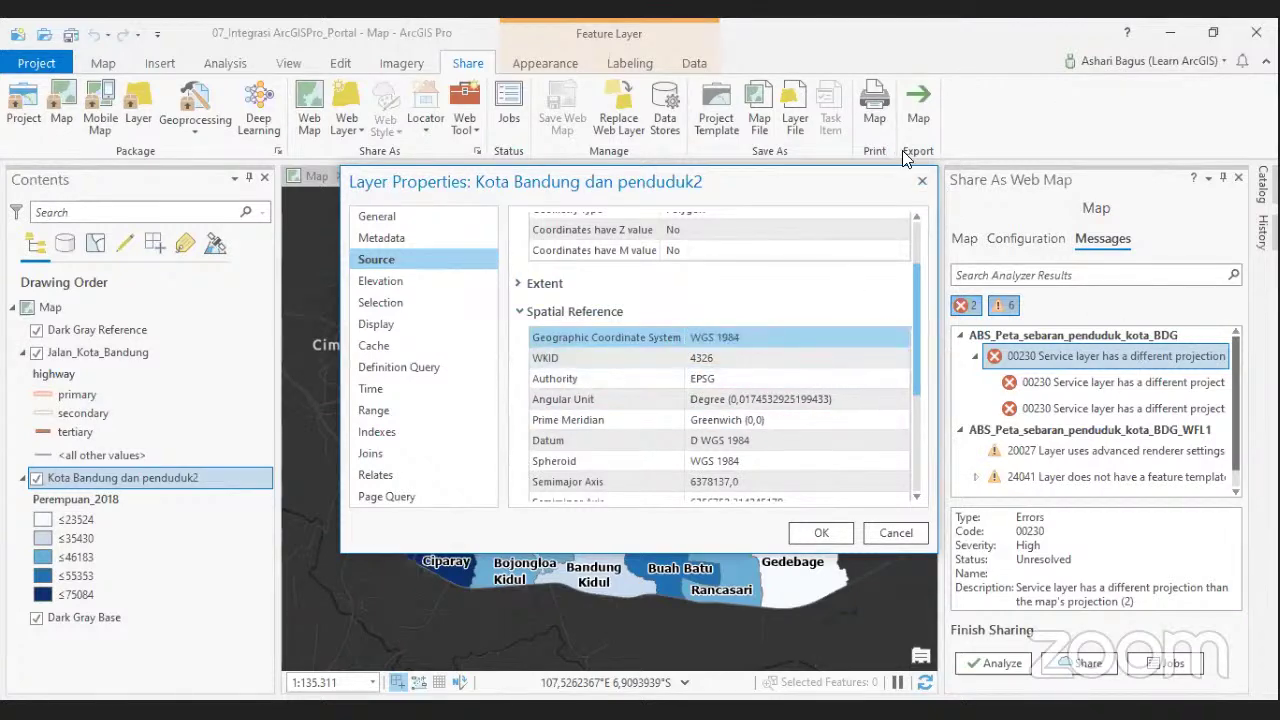
pyautogui.scroll(-3, 814, 346)
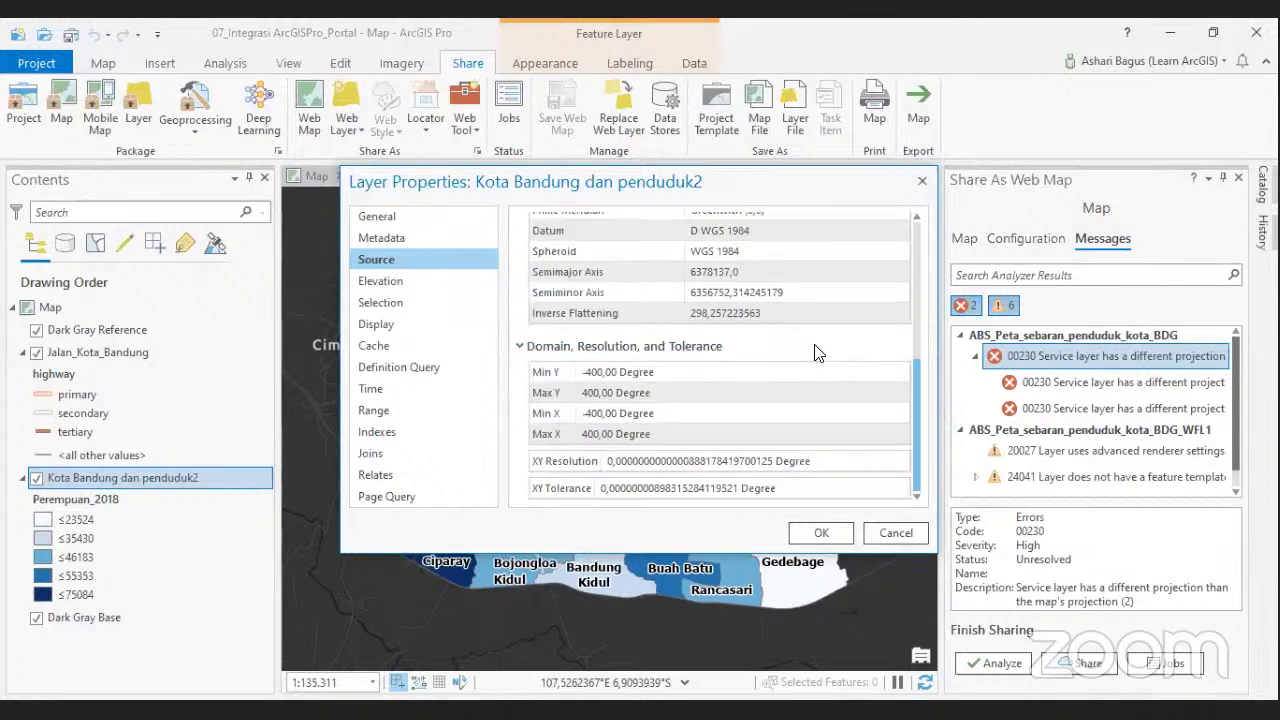
pyautogui.click(873, 535)
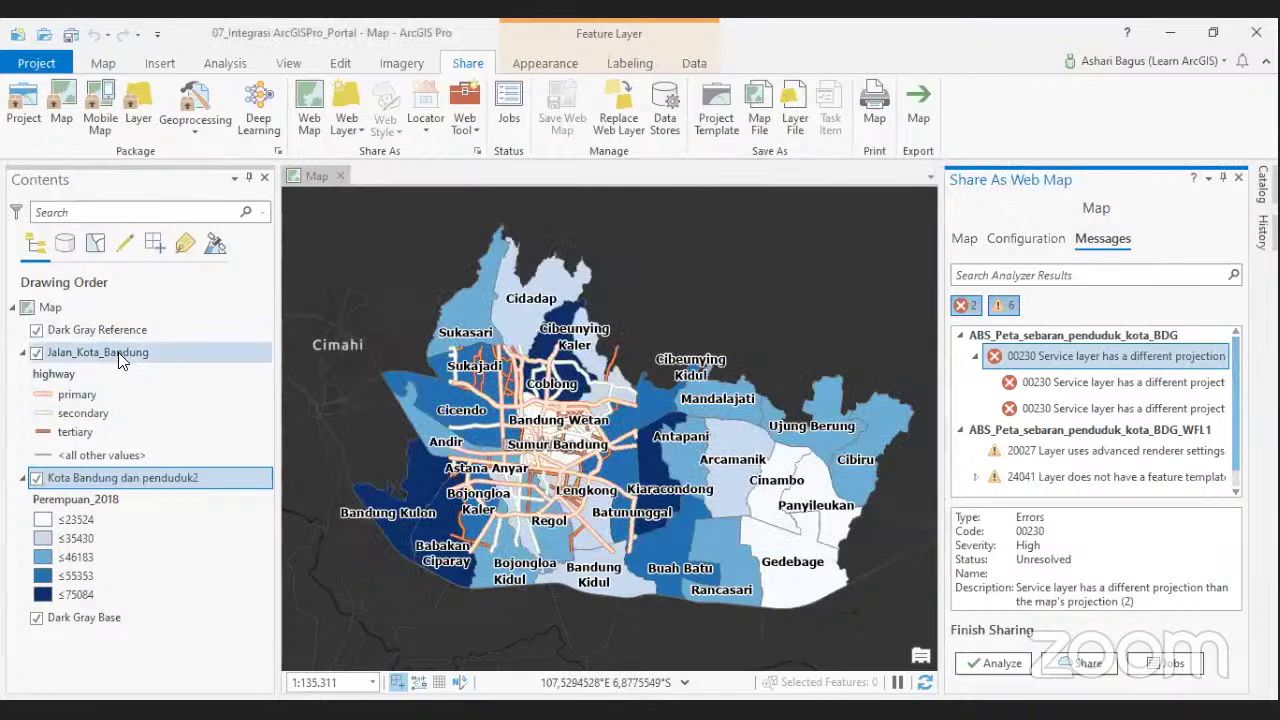
# Inspect the spatial reference in the source properties of the Jalan_Kota_Bandung layer and close the properties.
pyautogui.rightClick(120, 354)
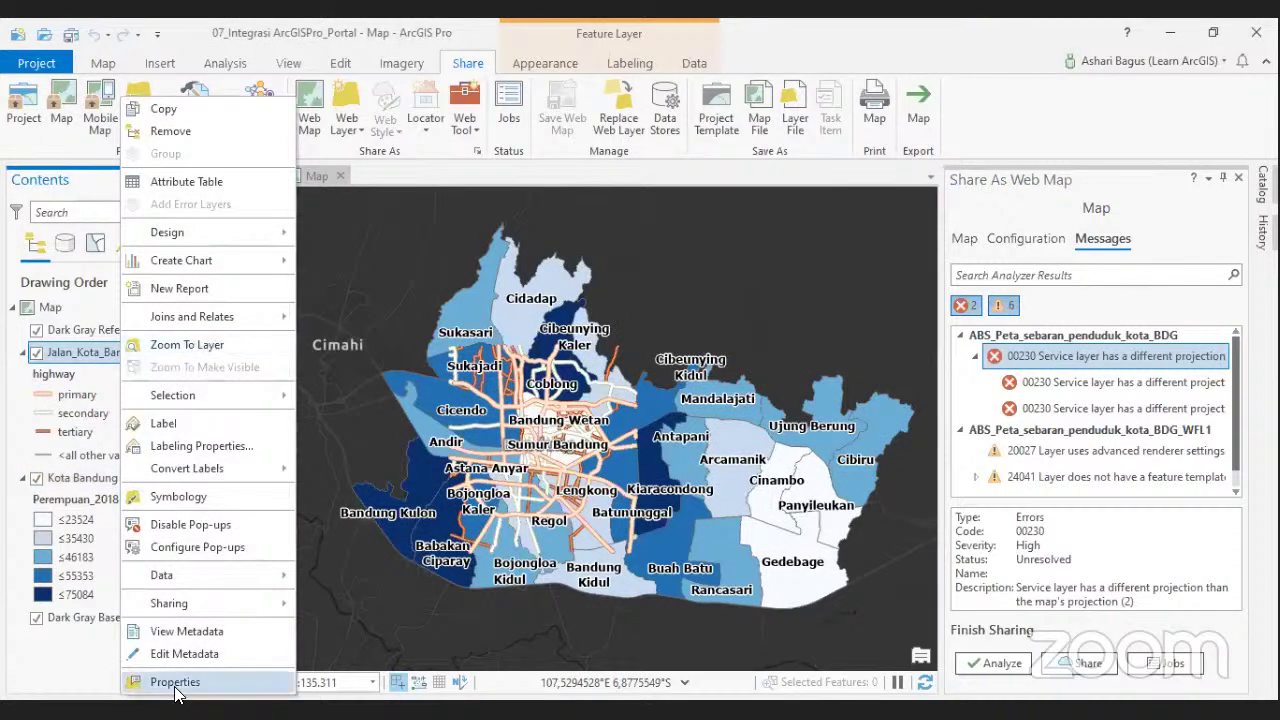
pyautogui.press('Return')
pyautogui.scroll(-3, 617, 450)
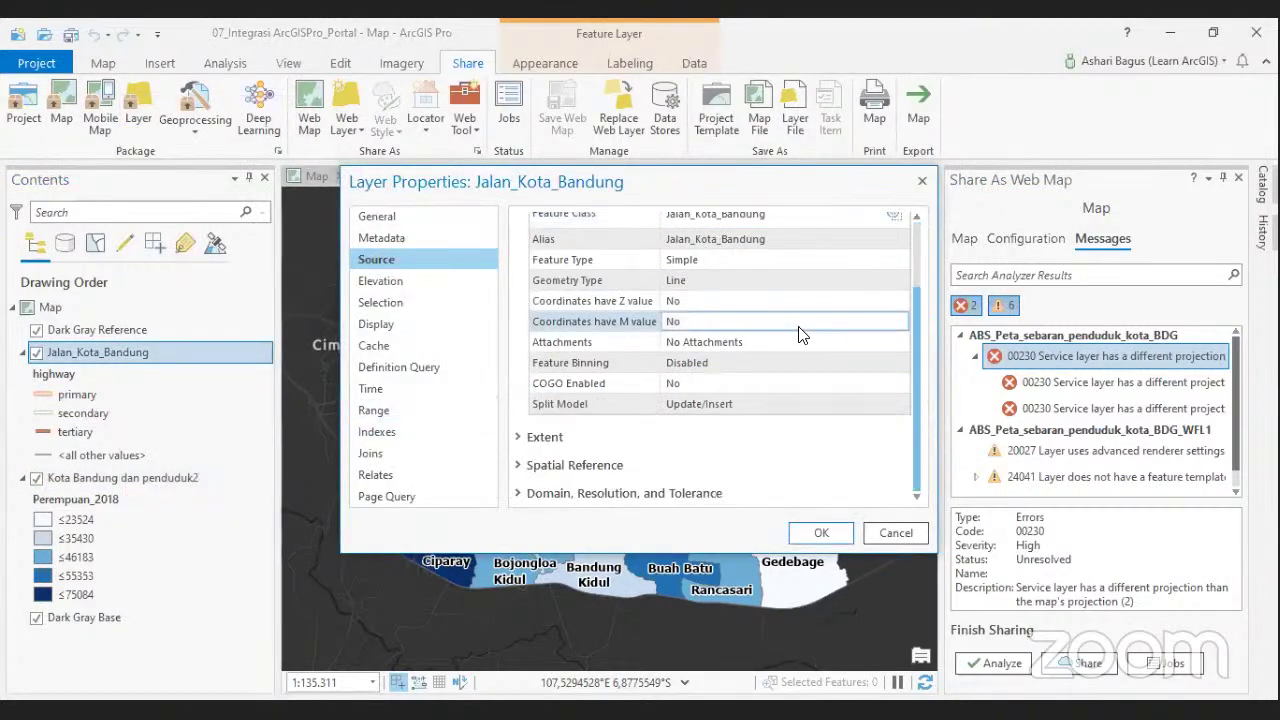
pyautogui.click(617, 470)
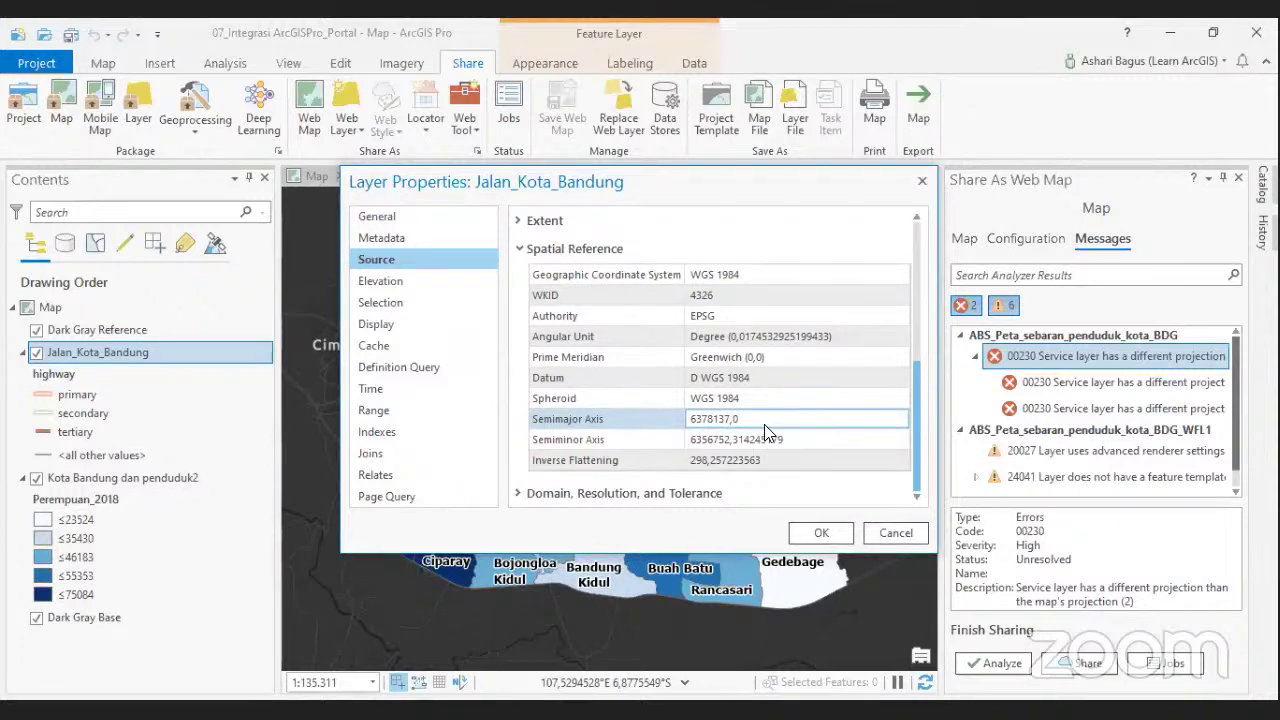
pyautogui.click(922, 186)
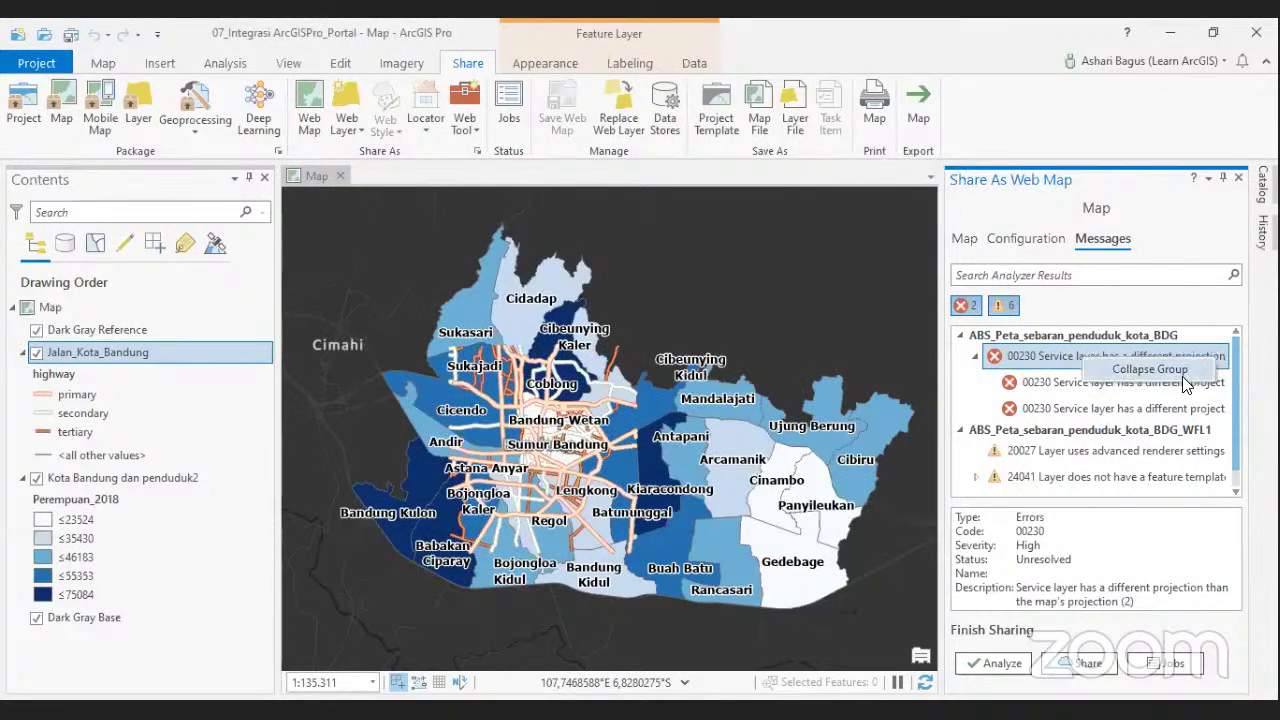
# Resolve both 00230 projection mismatch errors listed in the Share As Web Map analyzer results.
pyautogui.click(1188, 378)
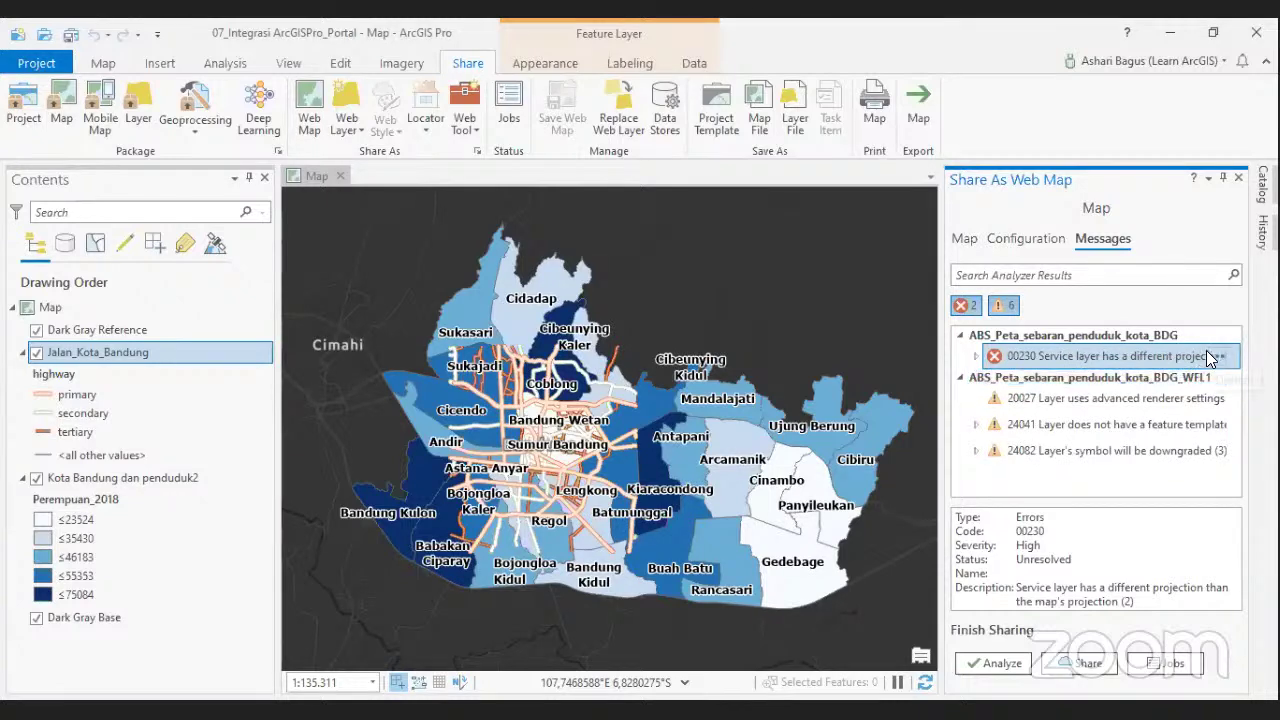
pyautogui.doubleClick(1172, 355)
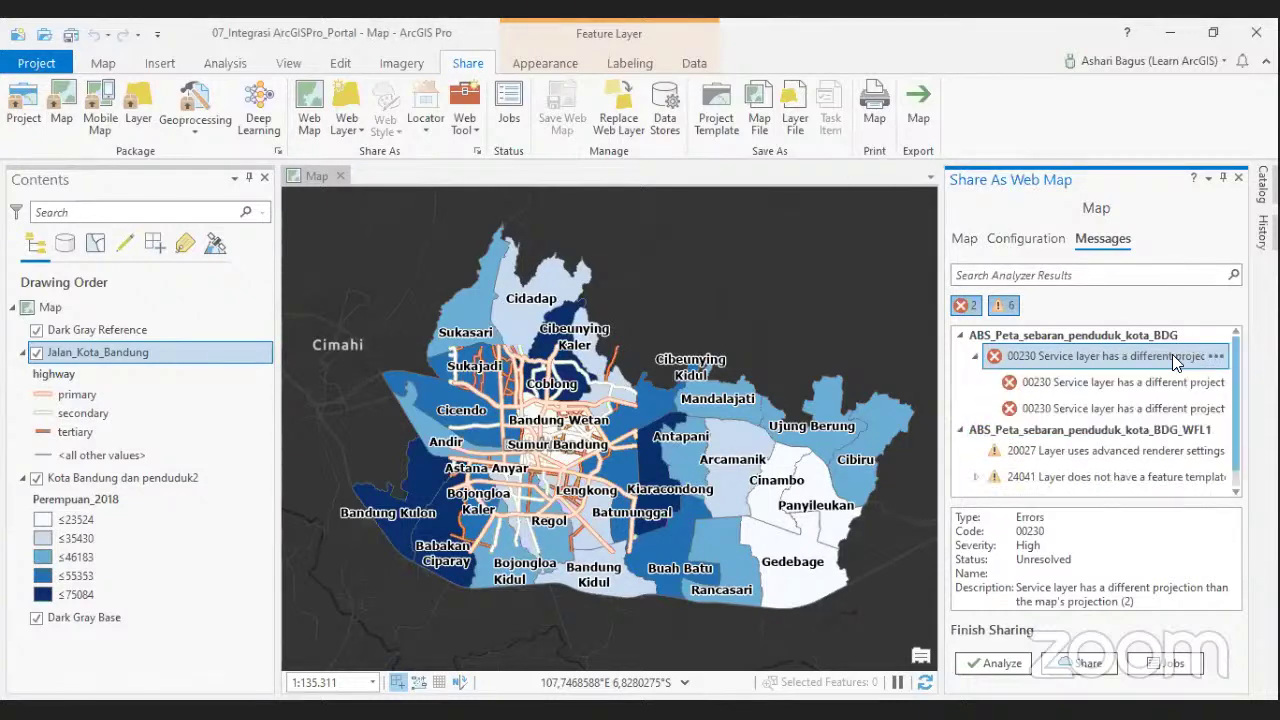
pyautogui.click(1180, 384)
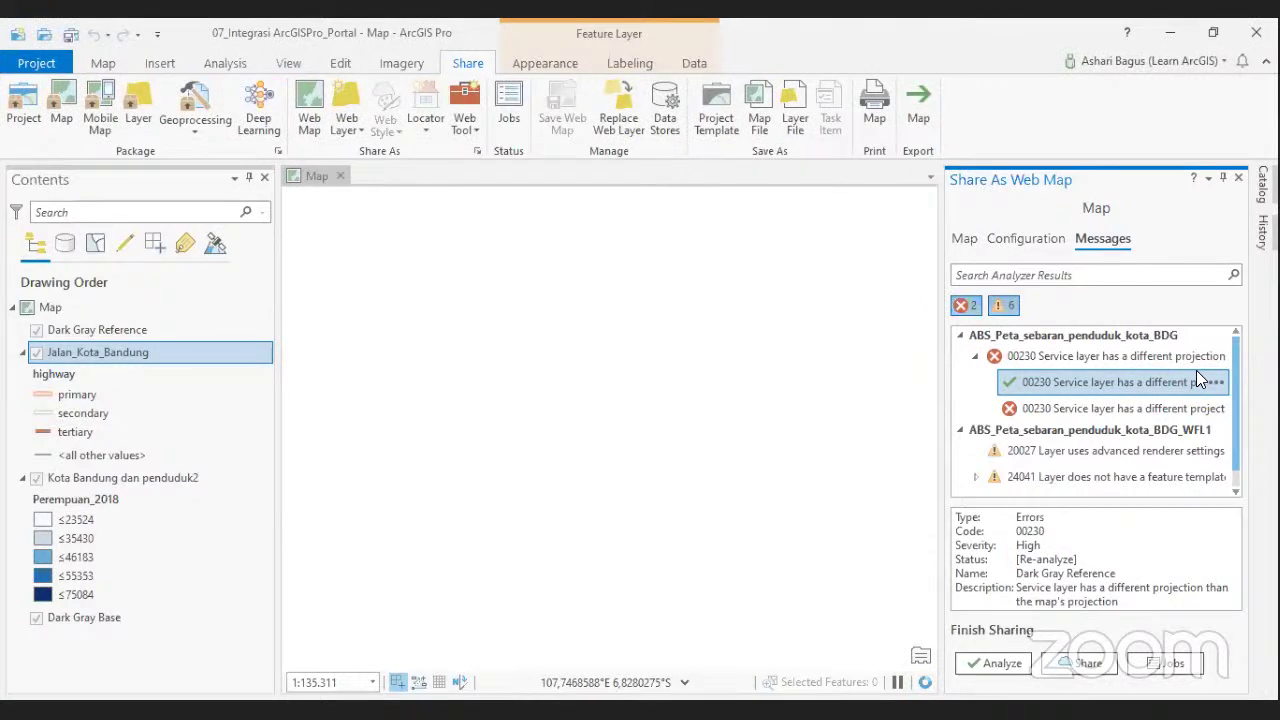
pyautogui.click(1008, 410)
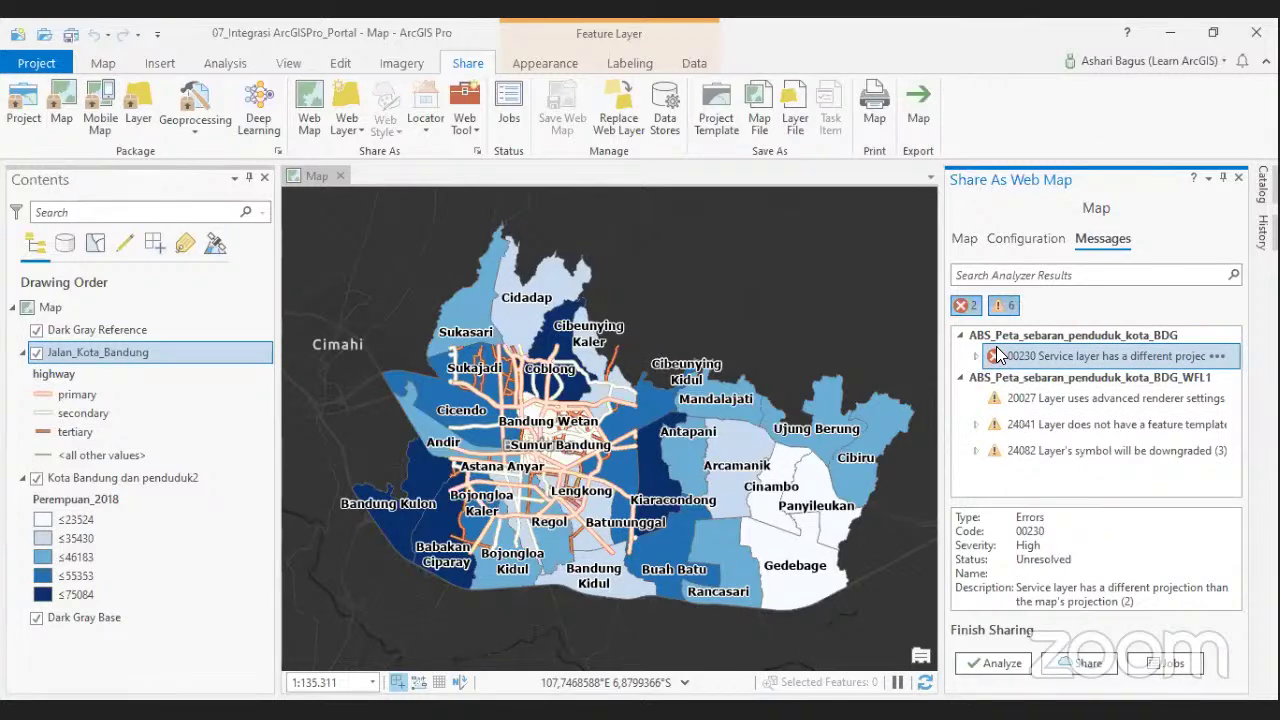
pyautogui.click(975, 356)
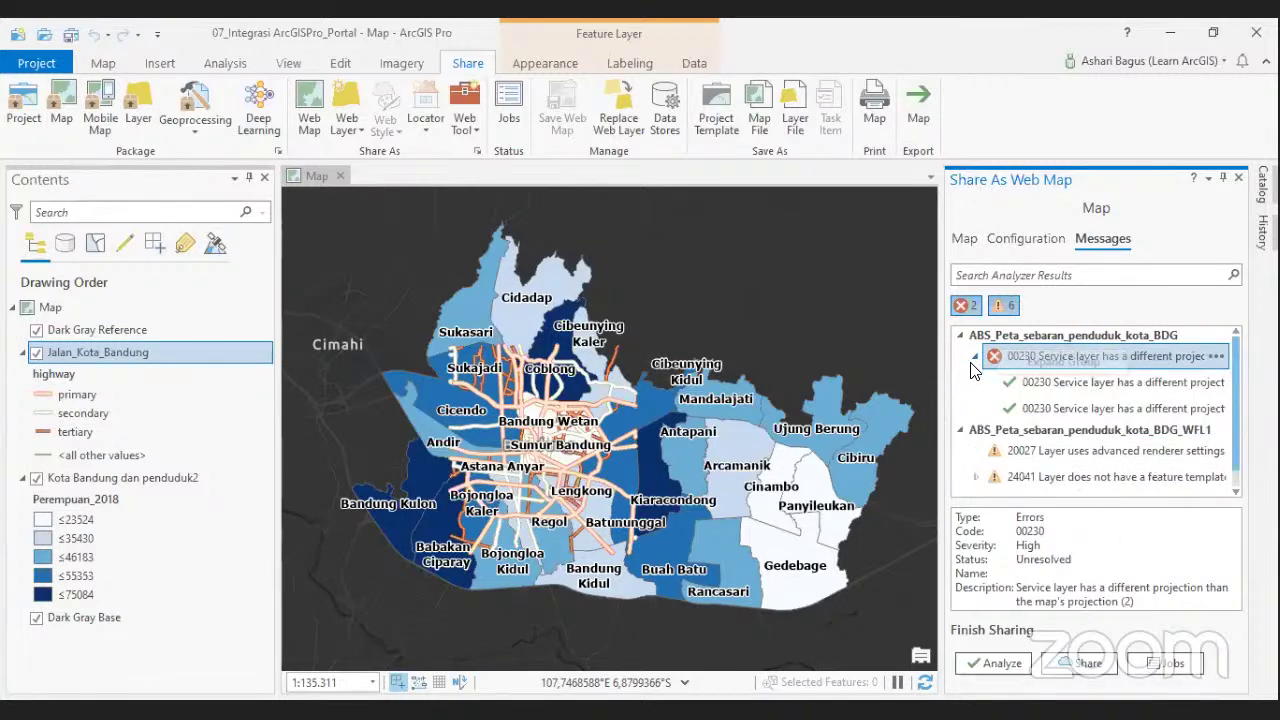
# Run the Share As Web Map analysis again and review the messages for ABS_Peta_sebaran_penduduk_kota_BDG_WFL1.
pyautogui.click(985, 660)
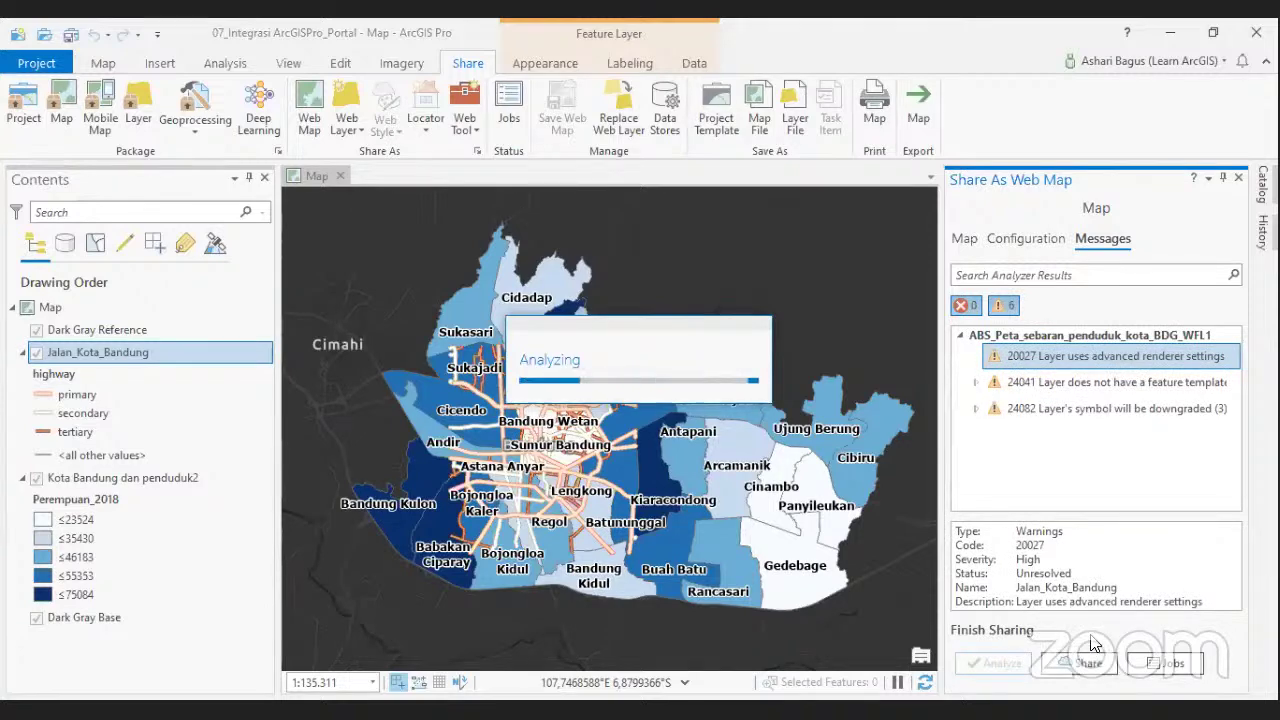
pyautogui.click(958, 340)
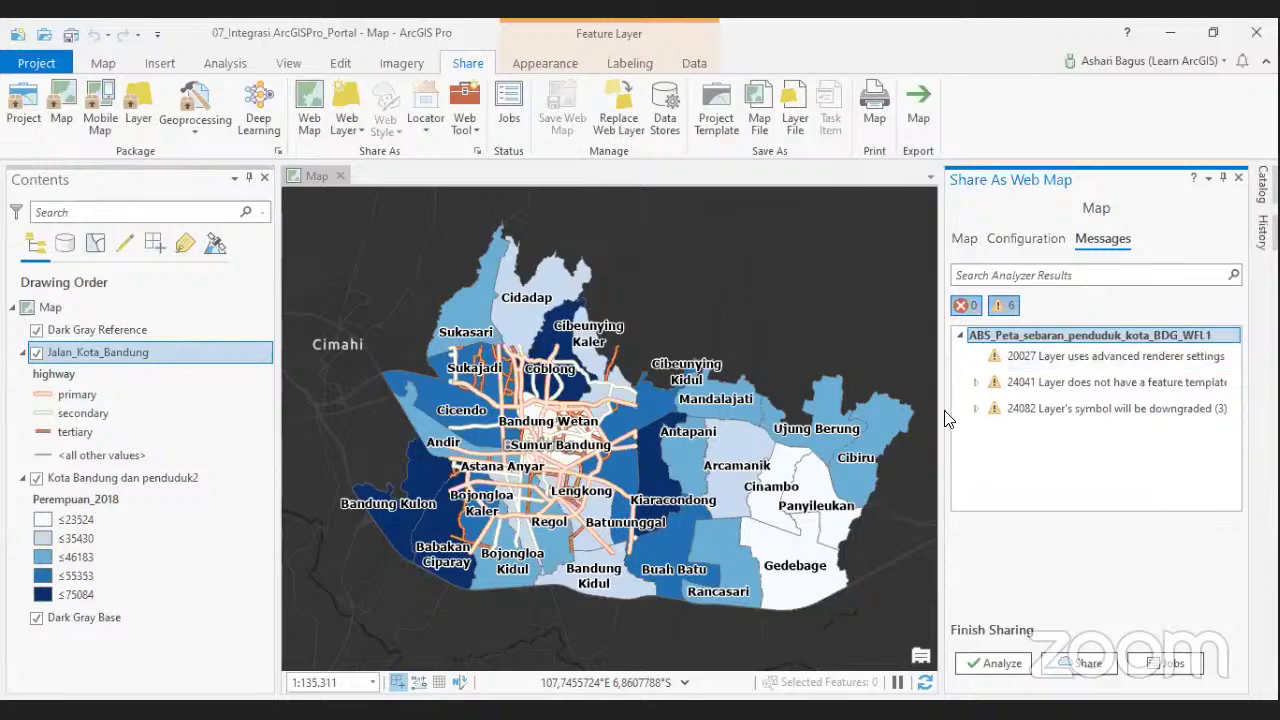
pyautogui.scroll(1, 820, 440)
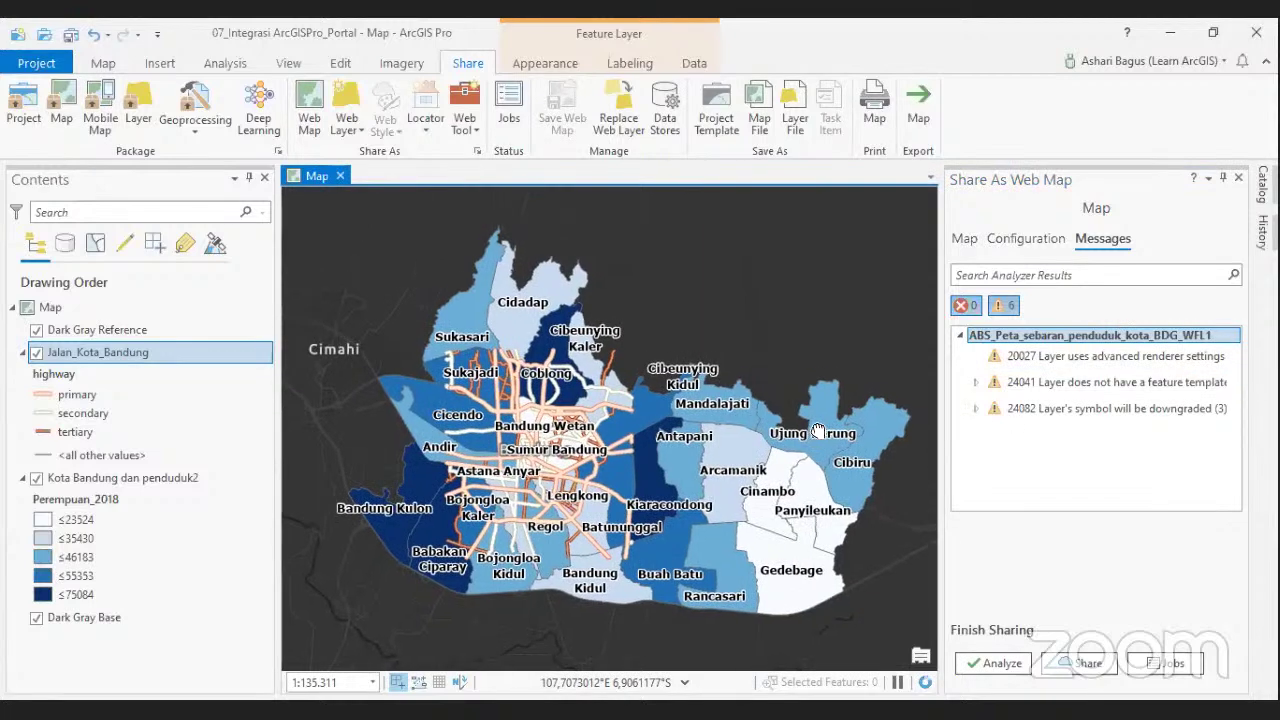
pyautogui.scroll(-1, 820, 440)
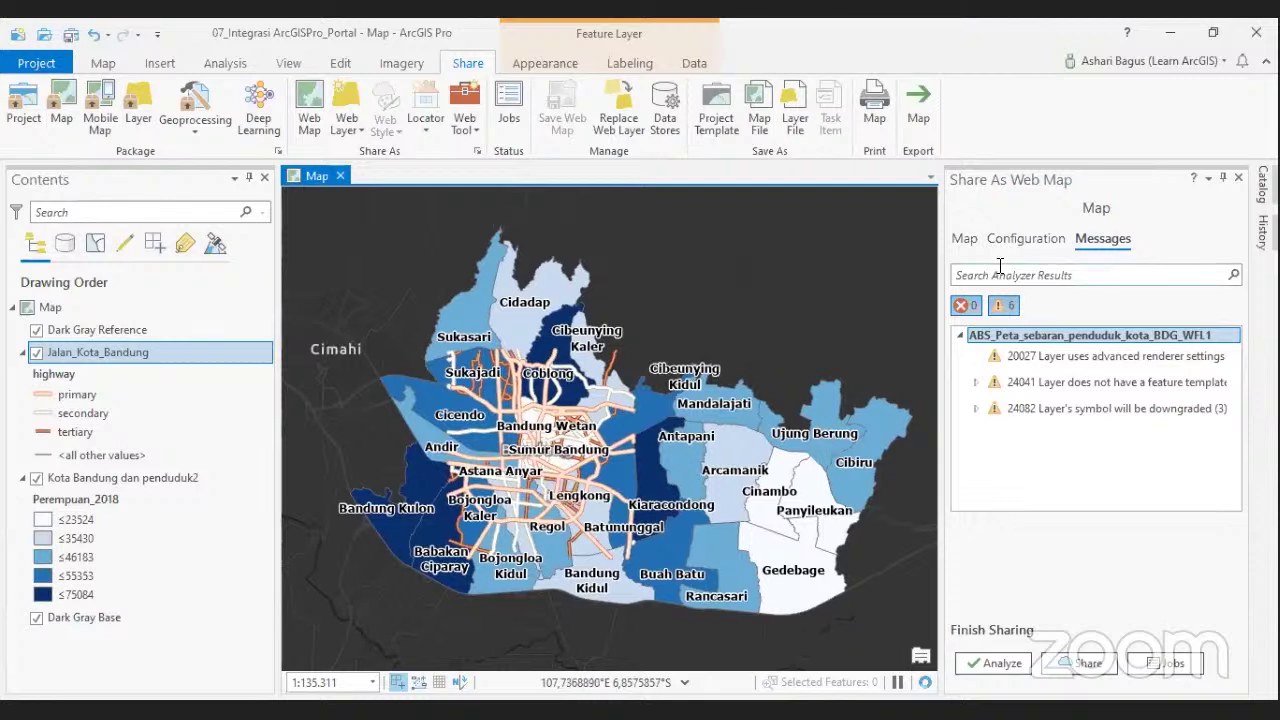
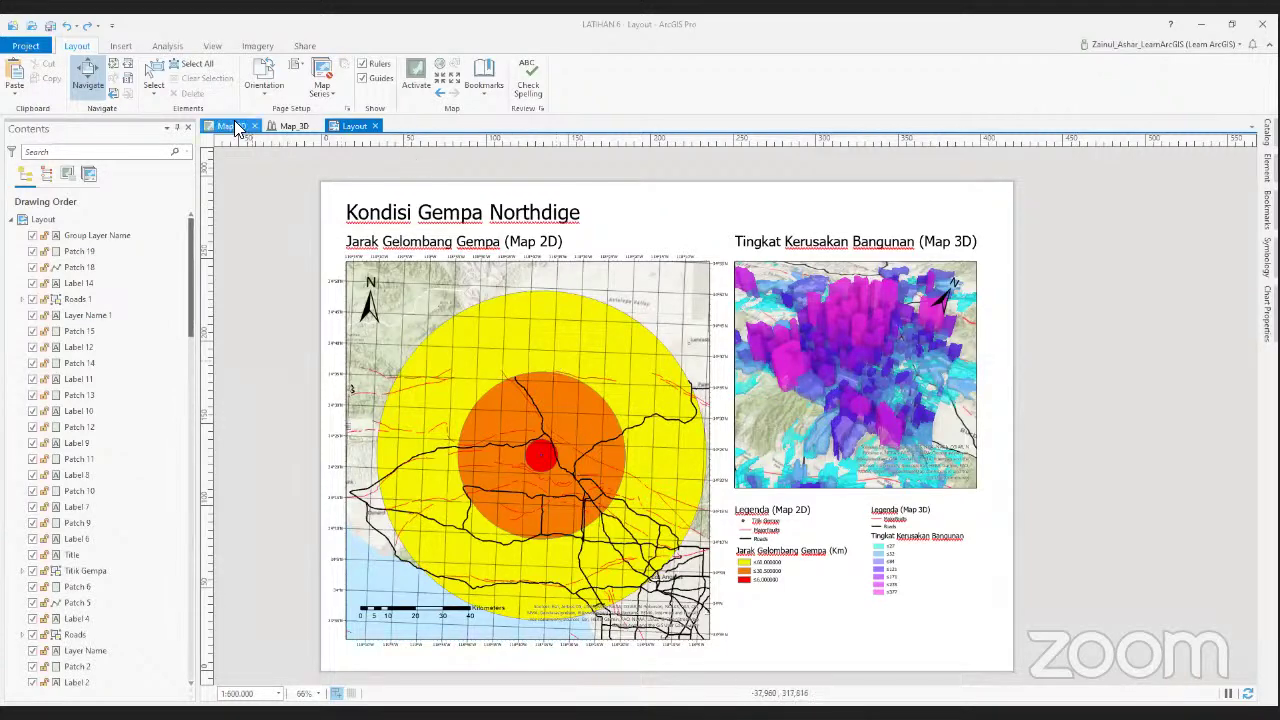
# View the earthquake ring buffers in Map_2D with the Explore tool and return to the layout.
pyautogui.click(238, 130)
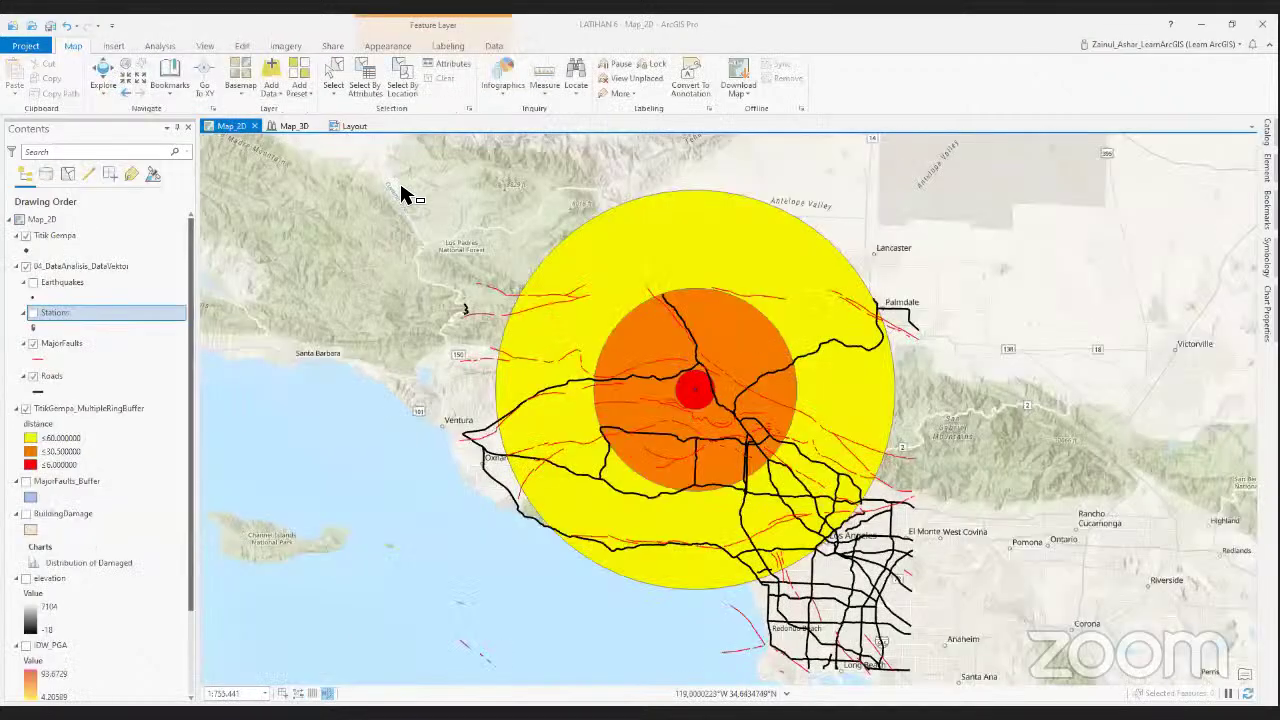
pyautogui.click(100, 82)
pyautogui.moveTo(914, 392); pyautogui.dragTo(878, 390)
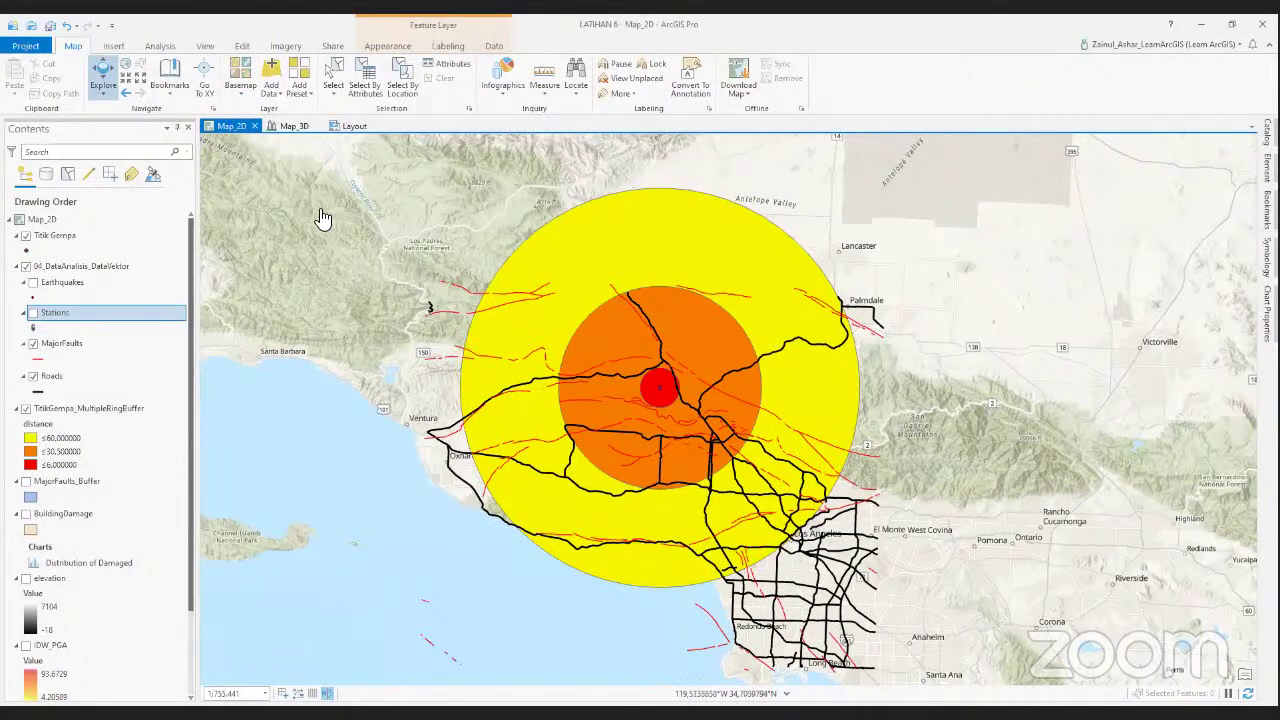
pyautogui.click(352, 127)
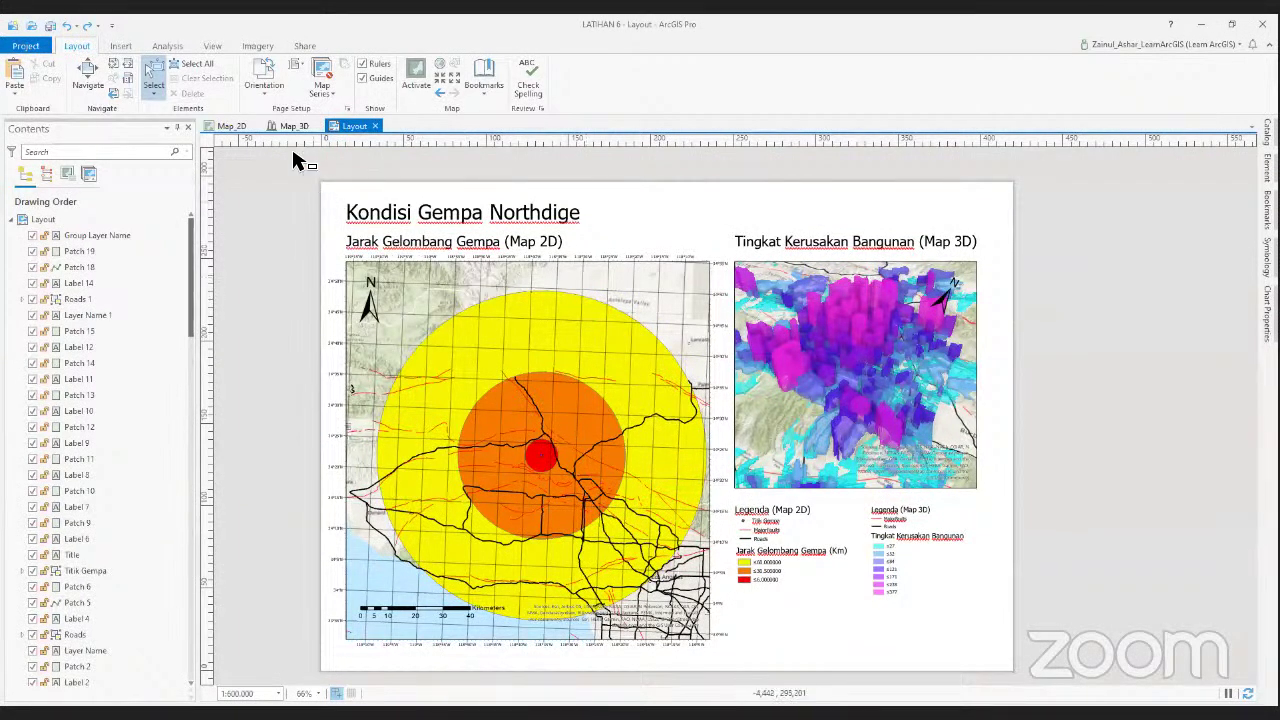
# Examine the extruded building damage in the Map_3D scene using the on-screen navigator and return to the layout.
pyautogui.click(286, 128)
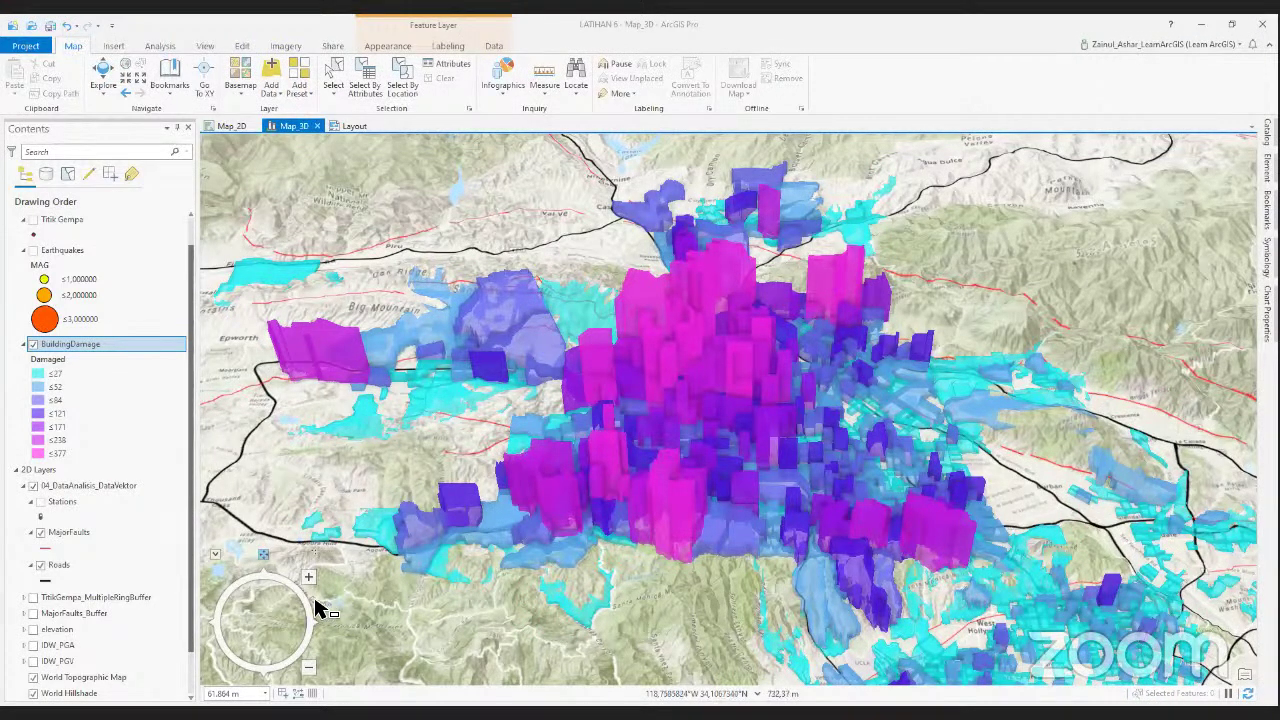
pyautogui.click(214, 561)
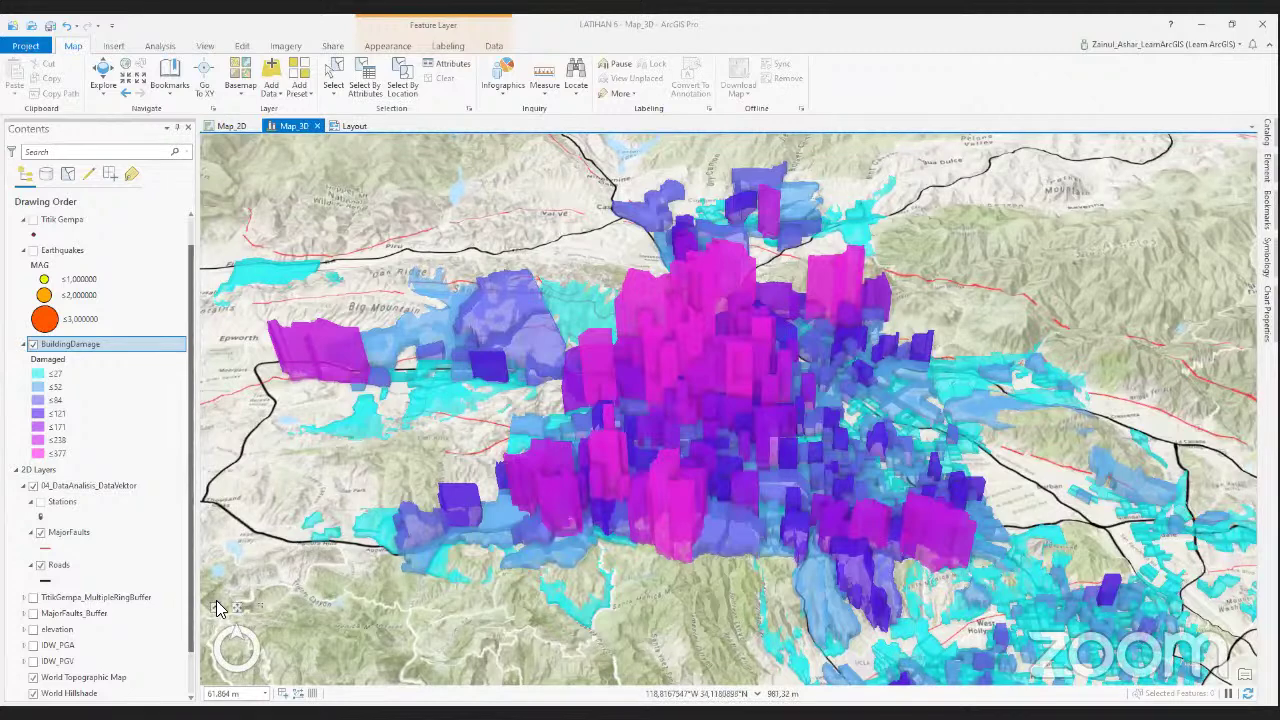
pyautogui.moveTo(278, 582)
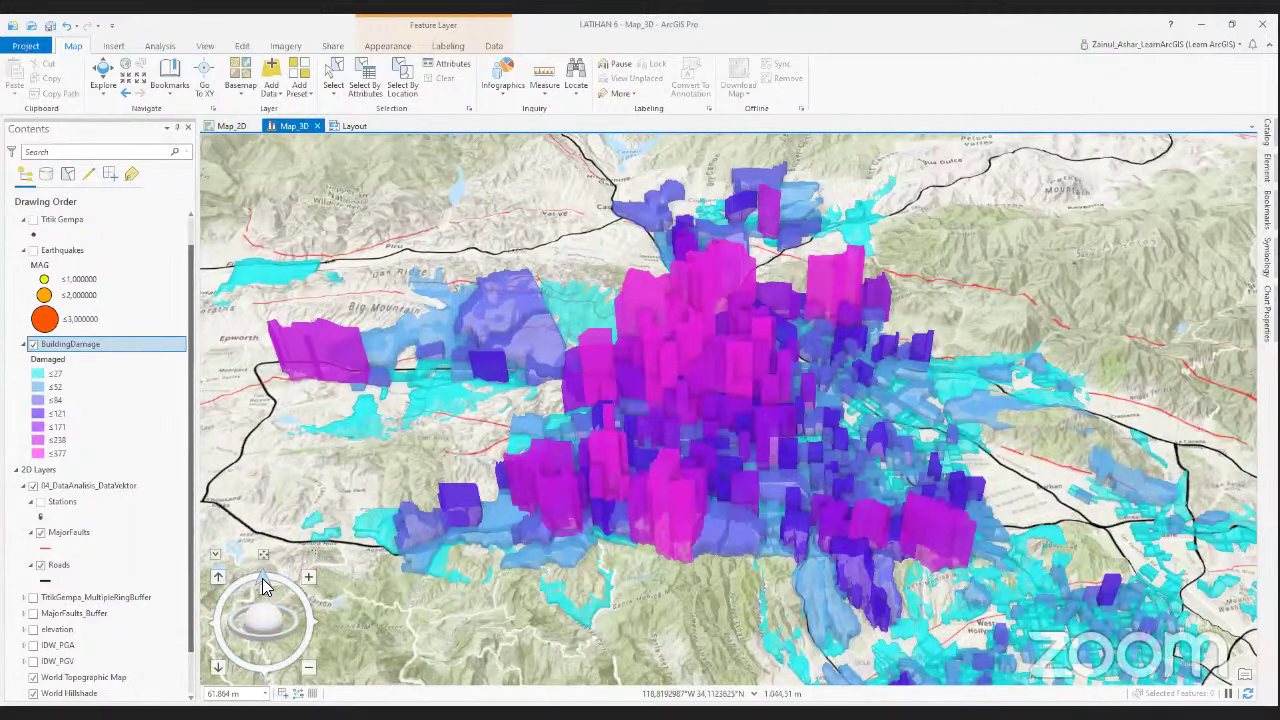
pyautogui.click(265, 585)
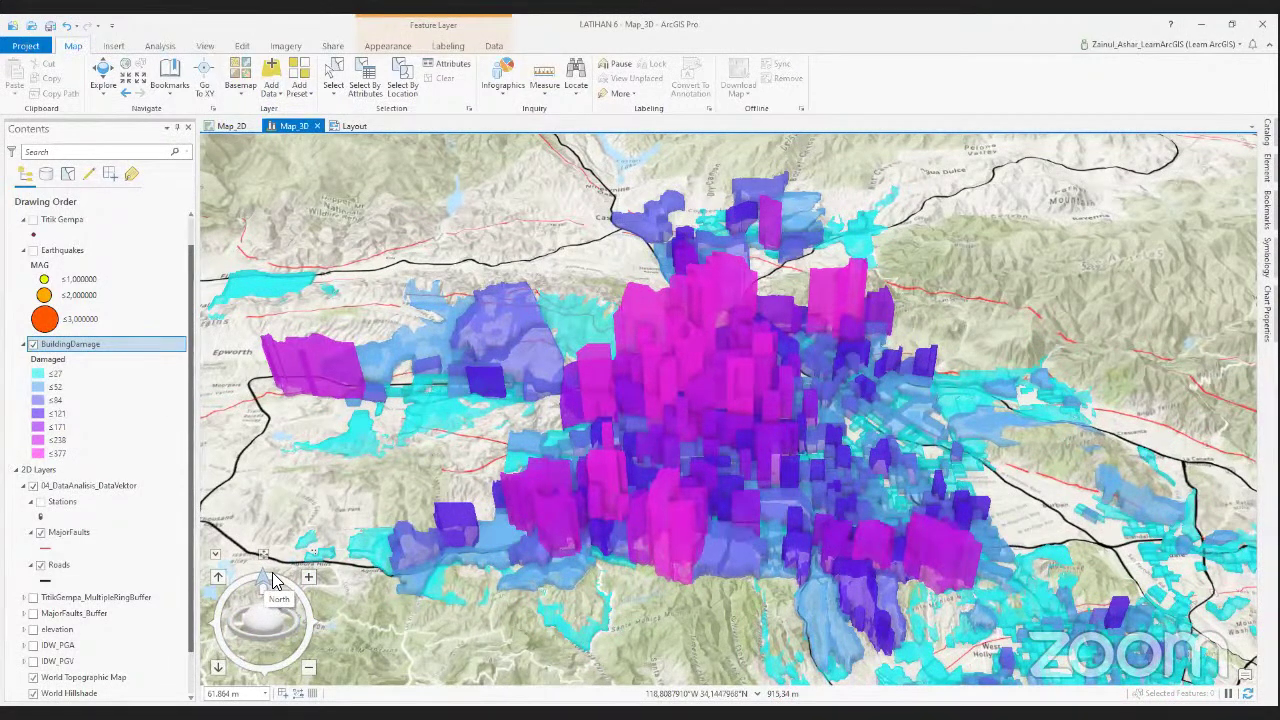
pyautogui.click(265, 585)
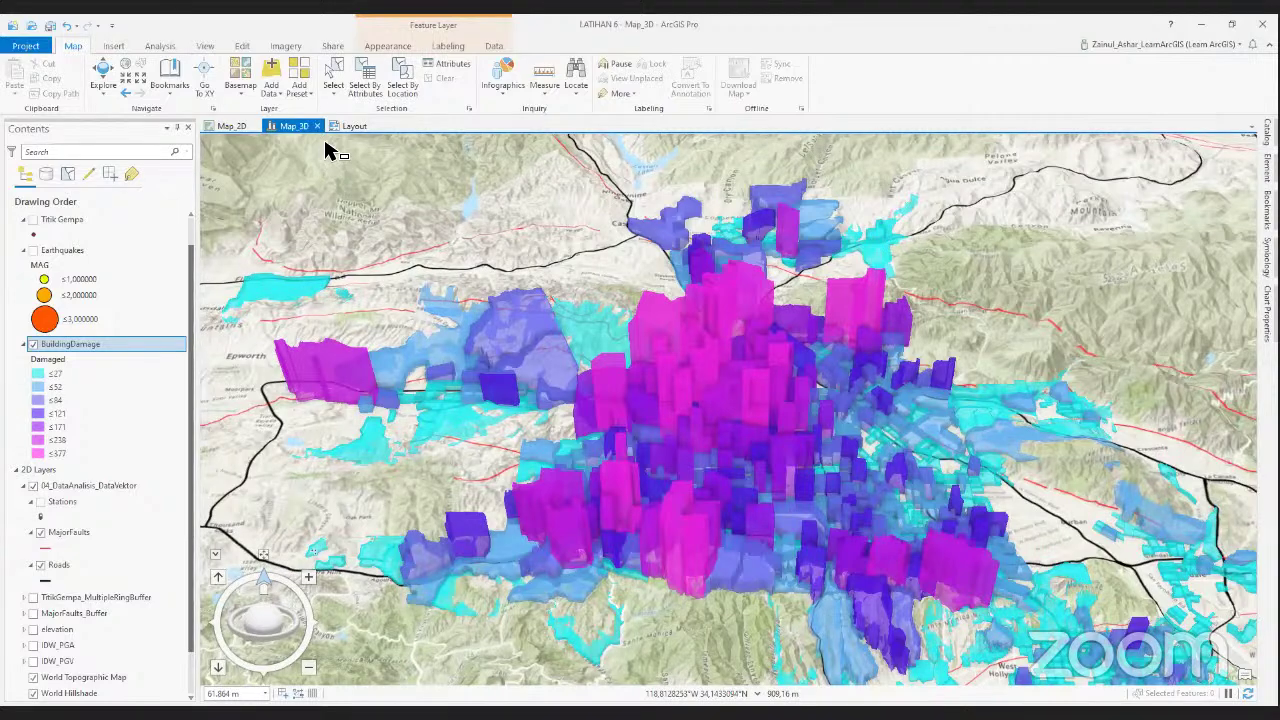
pyautogui.hotkey('ctrl', 'Tab')
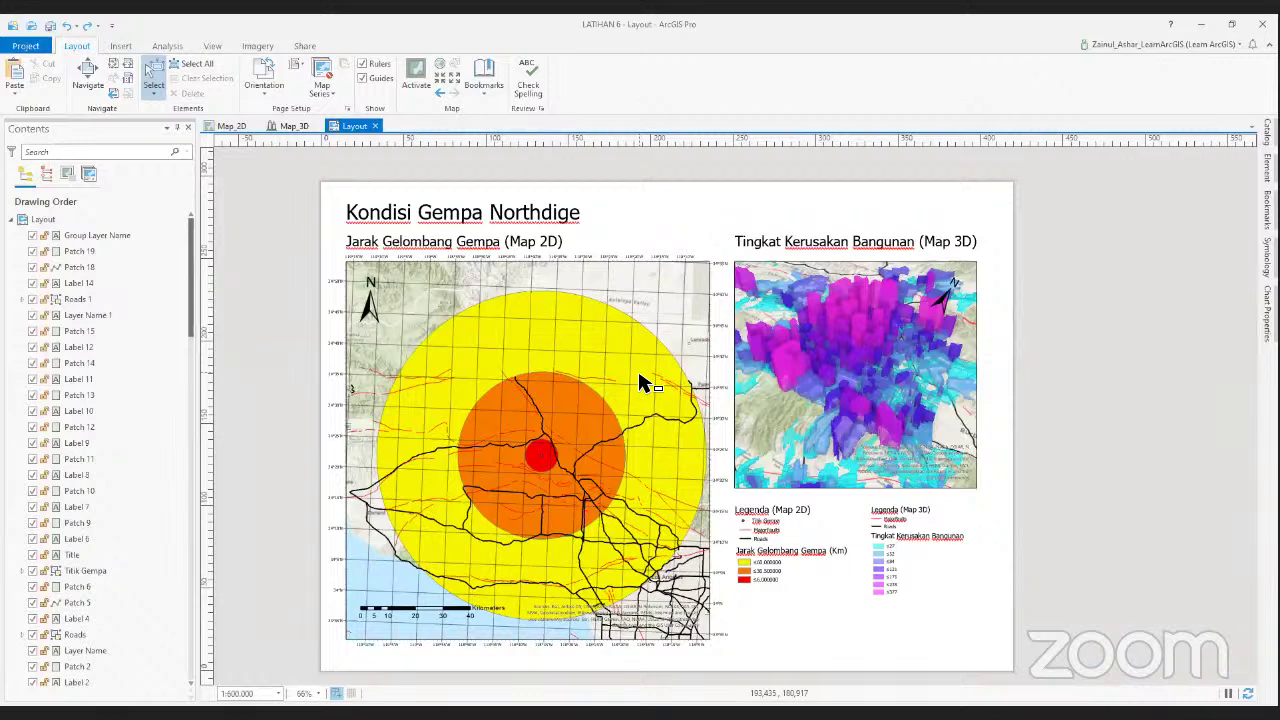
# Remove the Black Horizontal Label Graticule grid from the layout's Map_2D map frame.
pyautogui.click(530, 291)
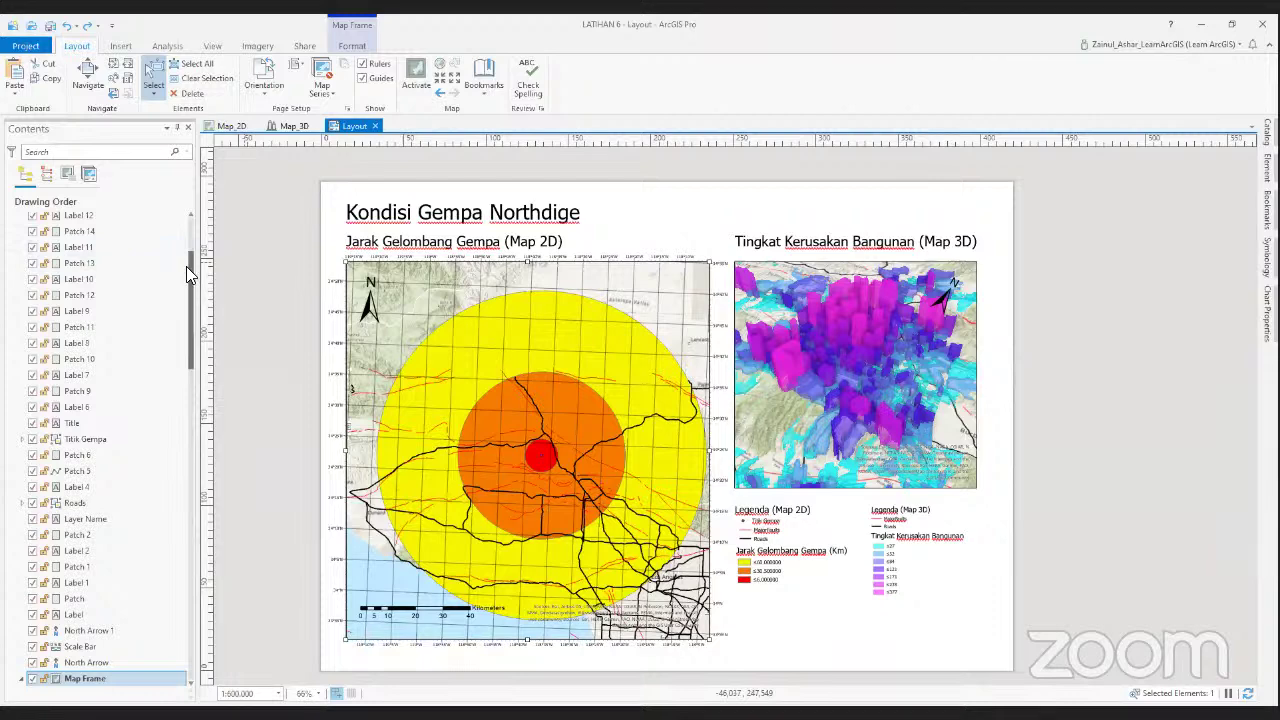
pyautogui.scroll(-1, 186, 266)
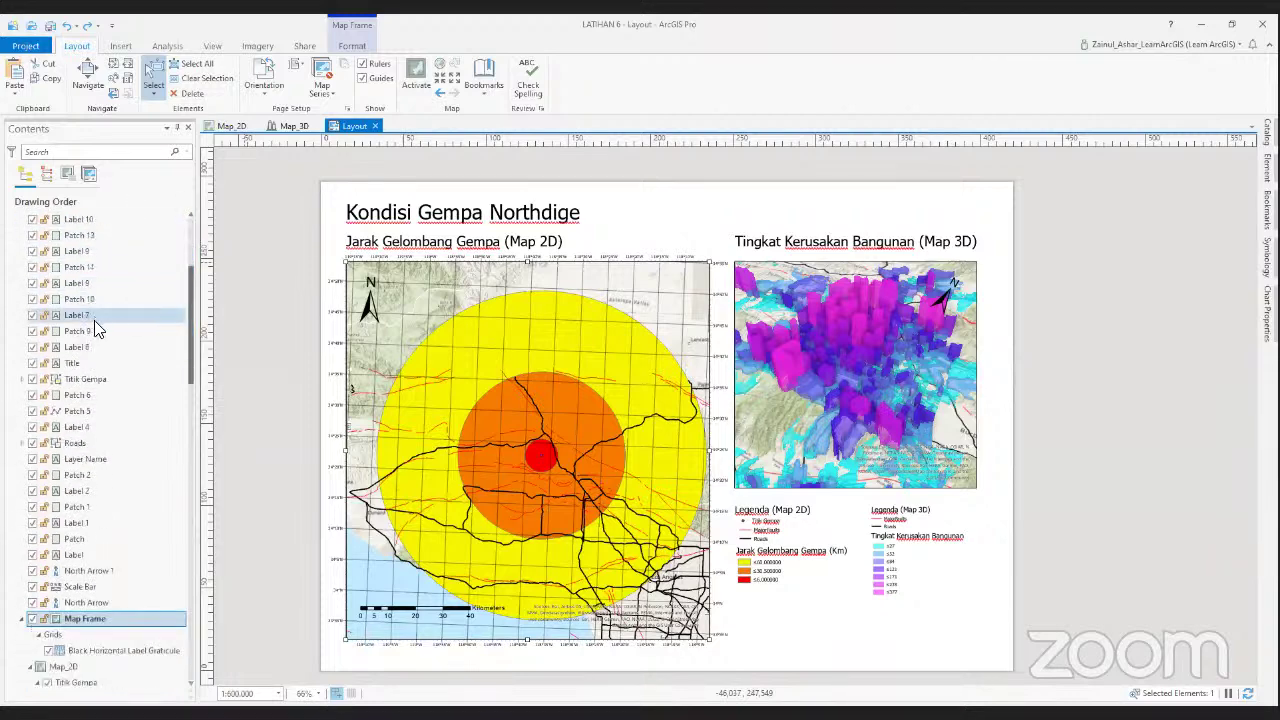
pyautogui.scroll(-3, 100, 360)
pyautogui.click(110, 518)
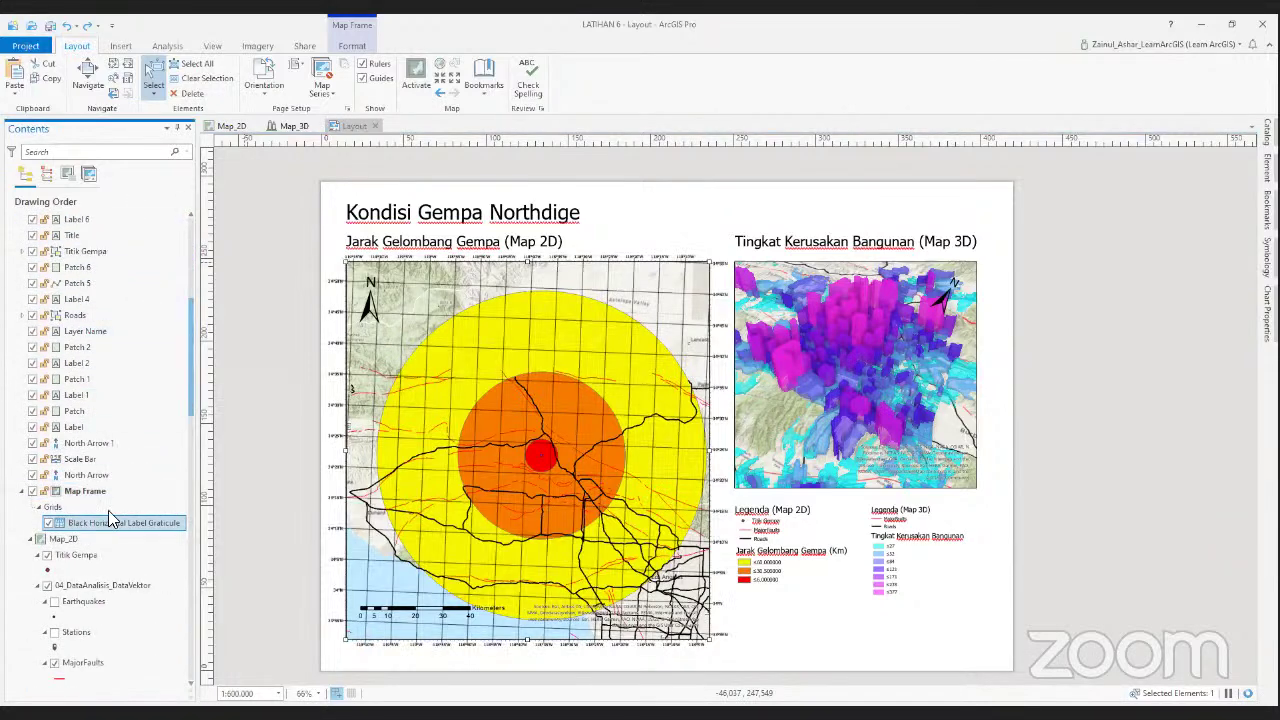
pyautogui.rightClick(110, 518)
pyautogui.click(144, 538)
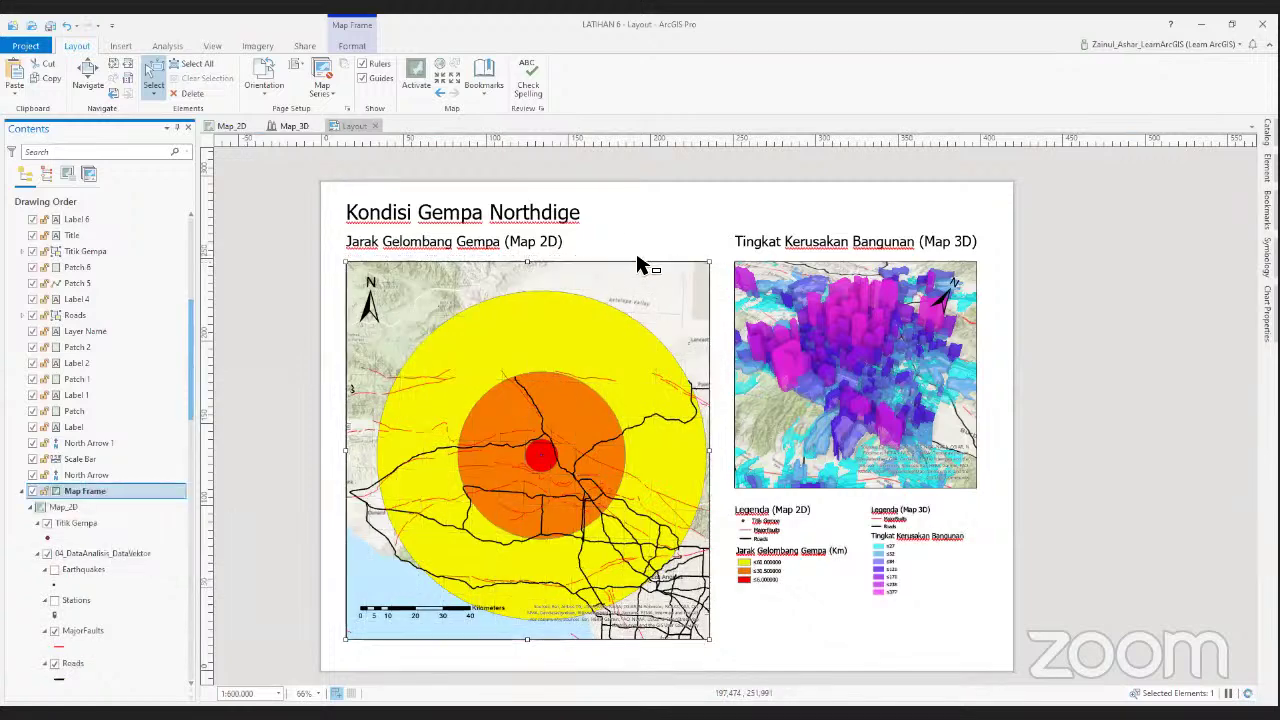
# Delete the north arrow from the layout's Map_2D map frame.
pyautogui.click(374, 312)
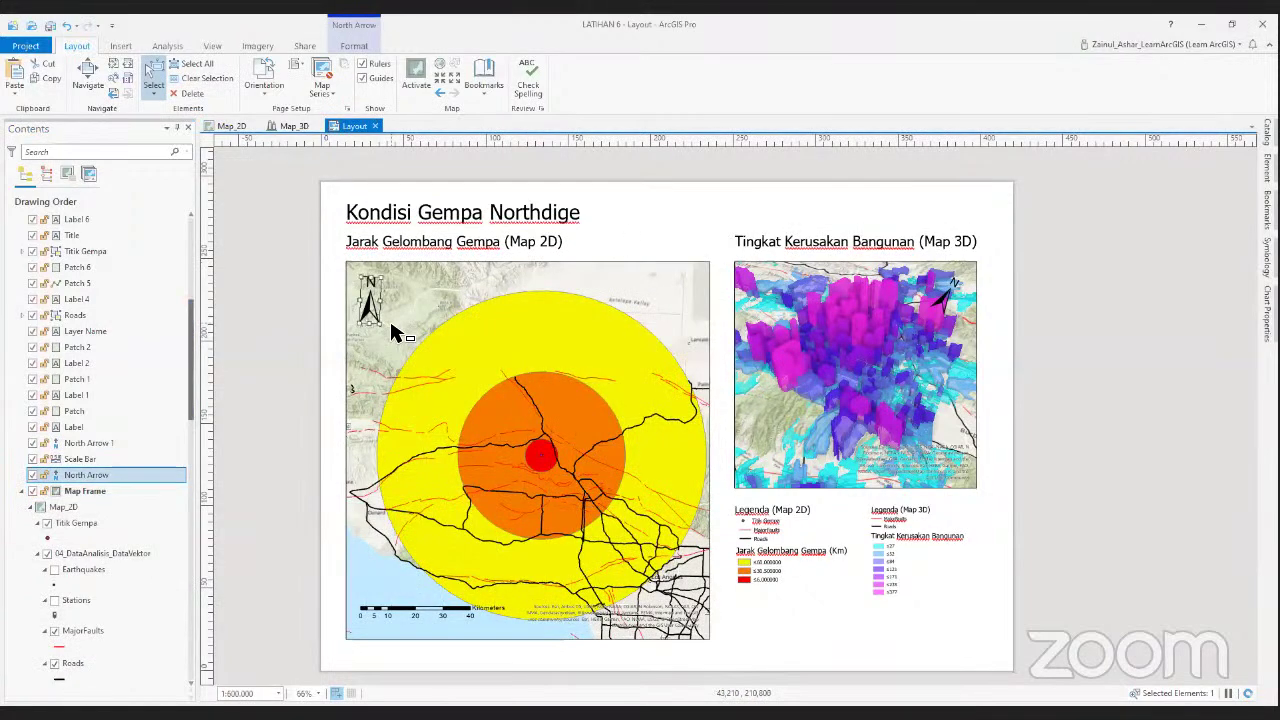
pyautogui.press('Delete')
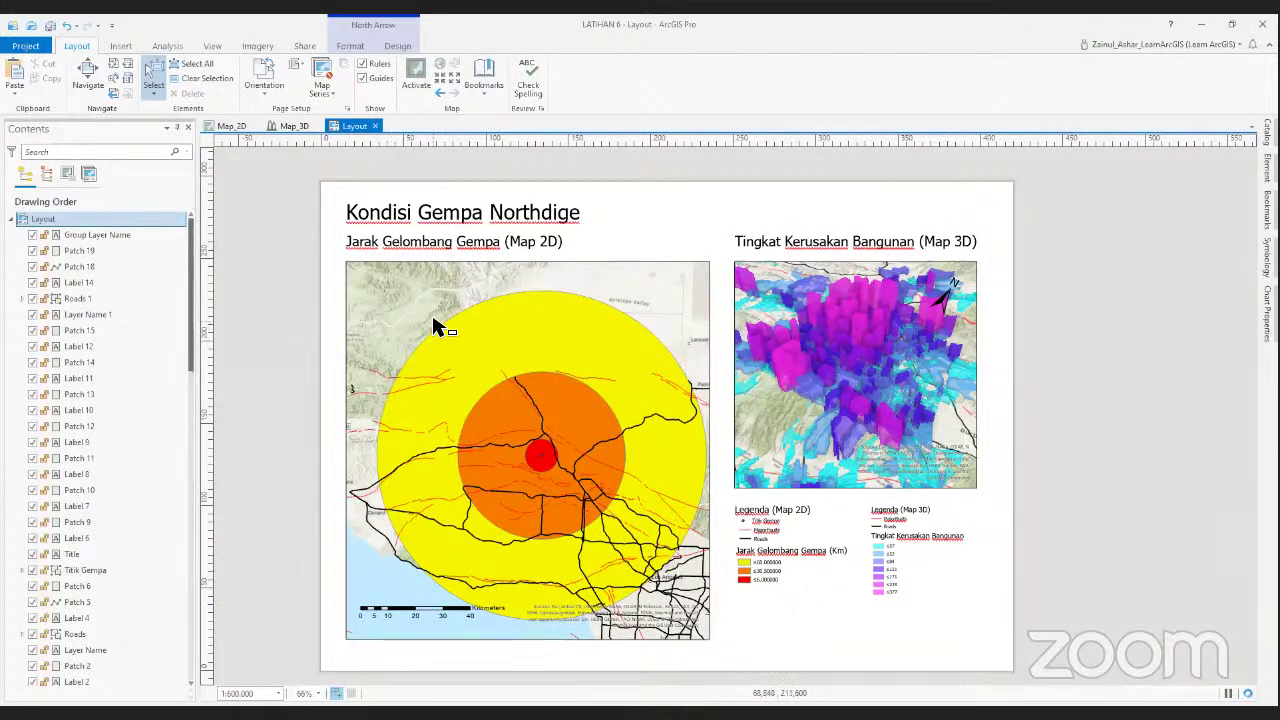
# Add a Black Horizontal Label Graticule grid to the layout's Map_2D map frame.
pyautogui.click(437, 328)
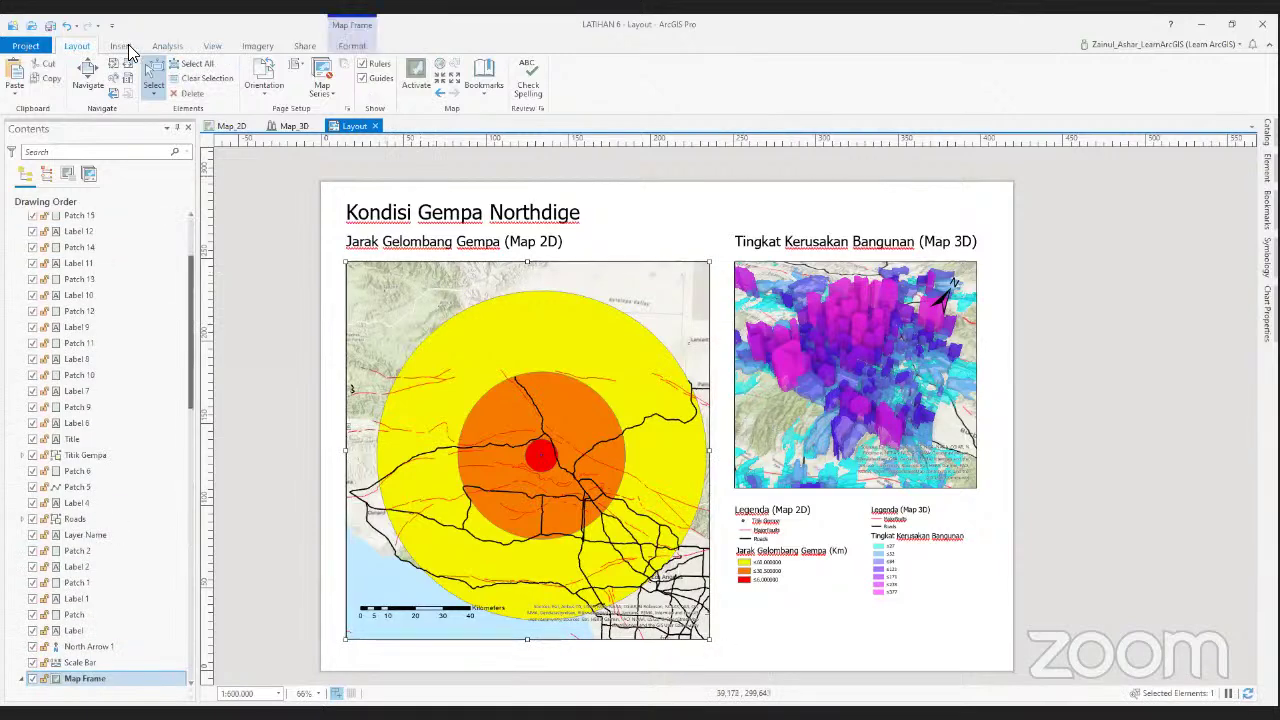
pyautogui.click(120, 46)
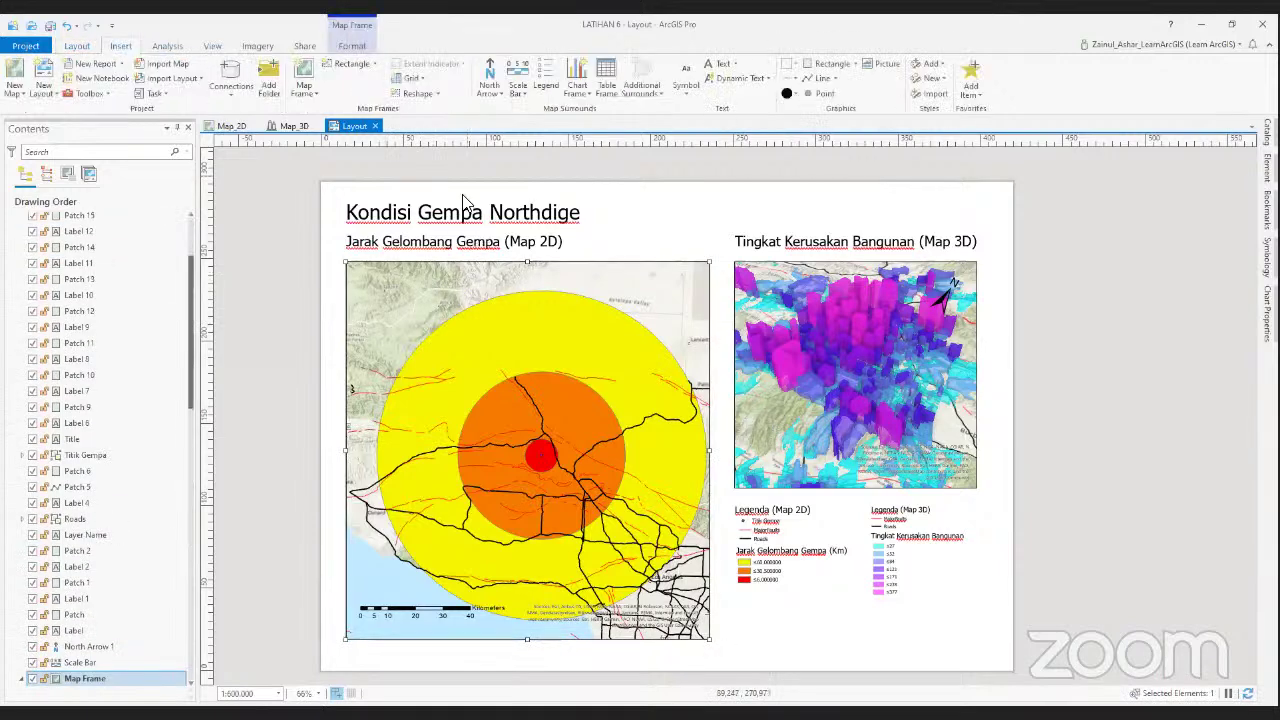
pyautogui.click(420, 90)
pyautogui.click(586, 414)
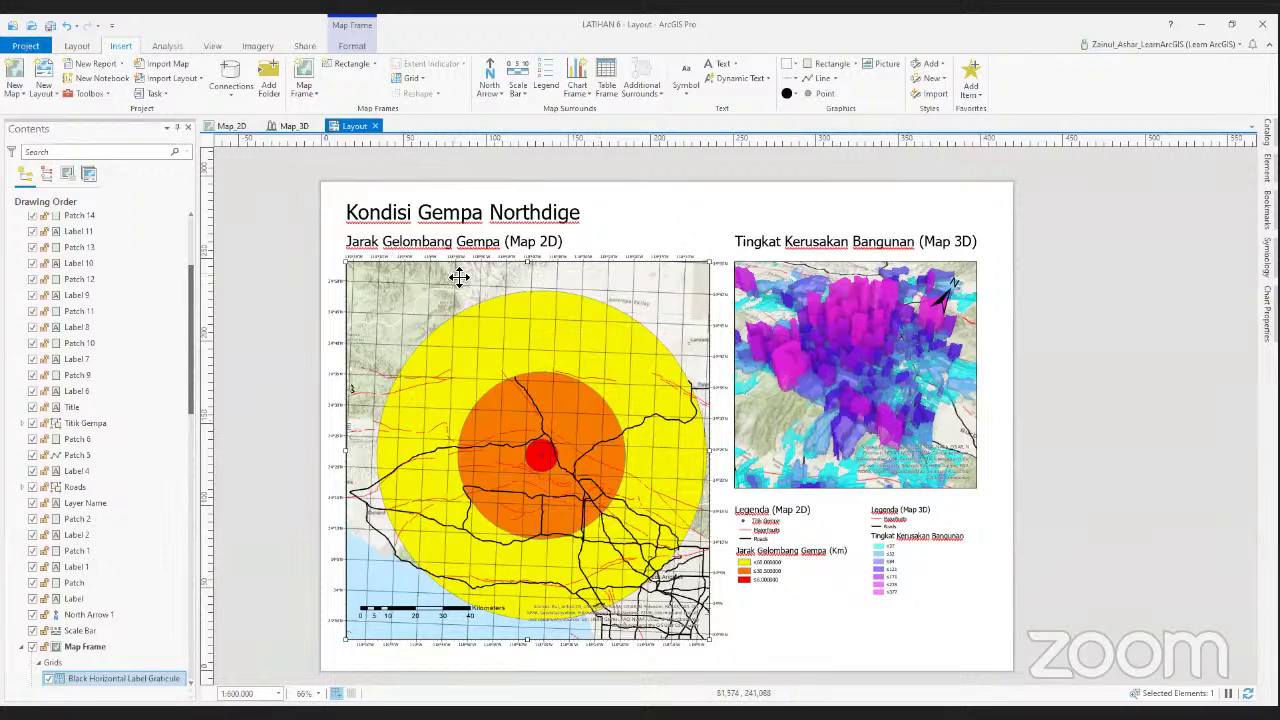
# View the ring buffers and surrounding basemap in Map_2D at different scales and return to the layout.
pyautogui.click(228, 127)
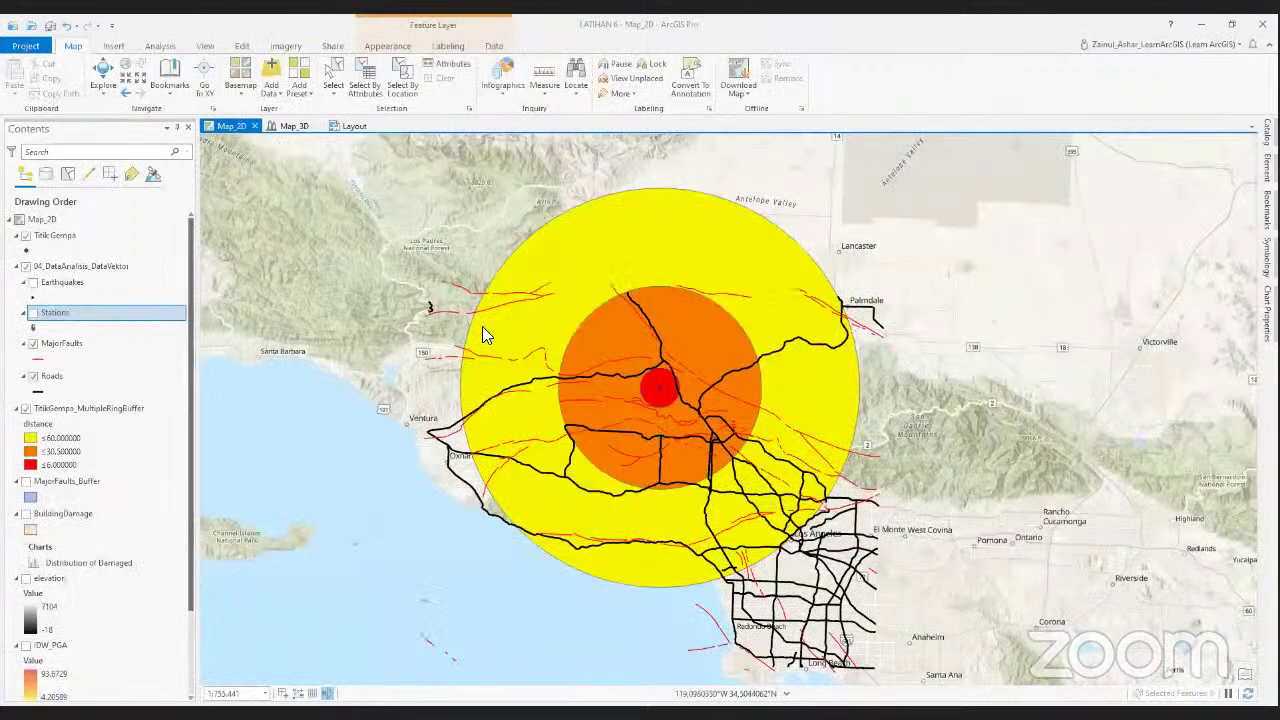
pyautogui.scroll(-2, 482, 334)
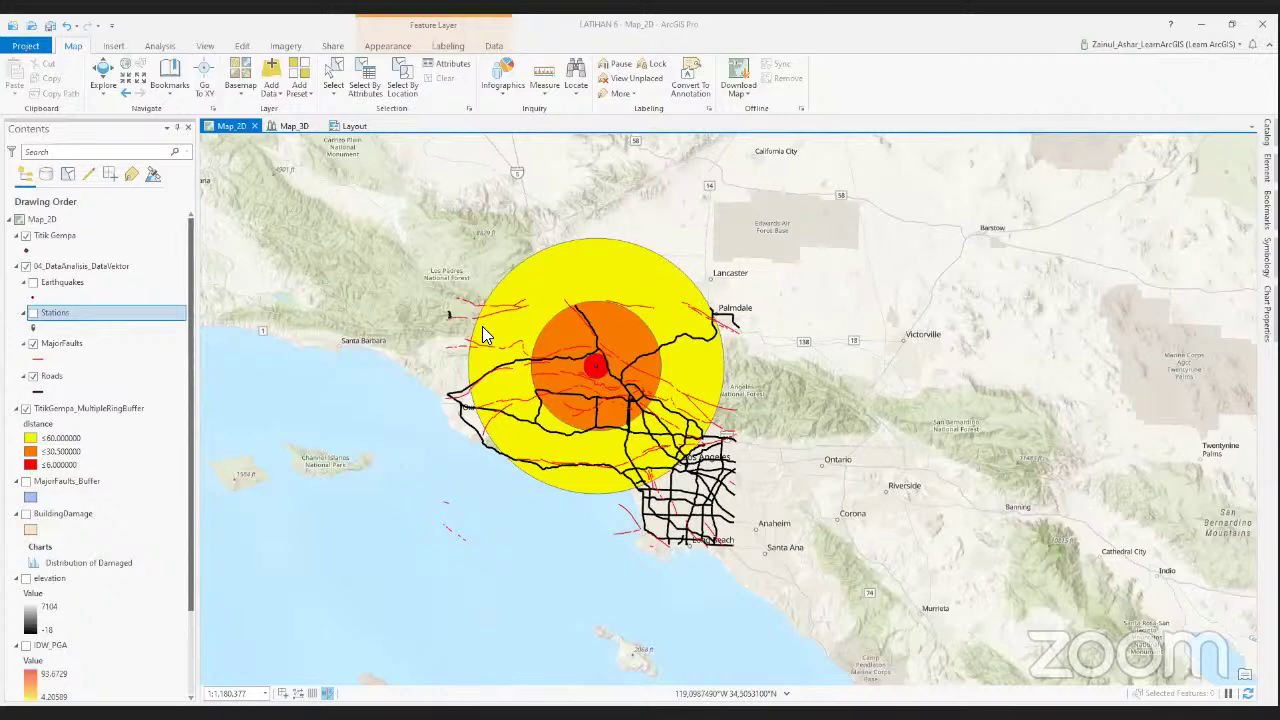
pyautogui.scroll(3, 483, 335)
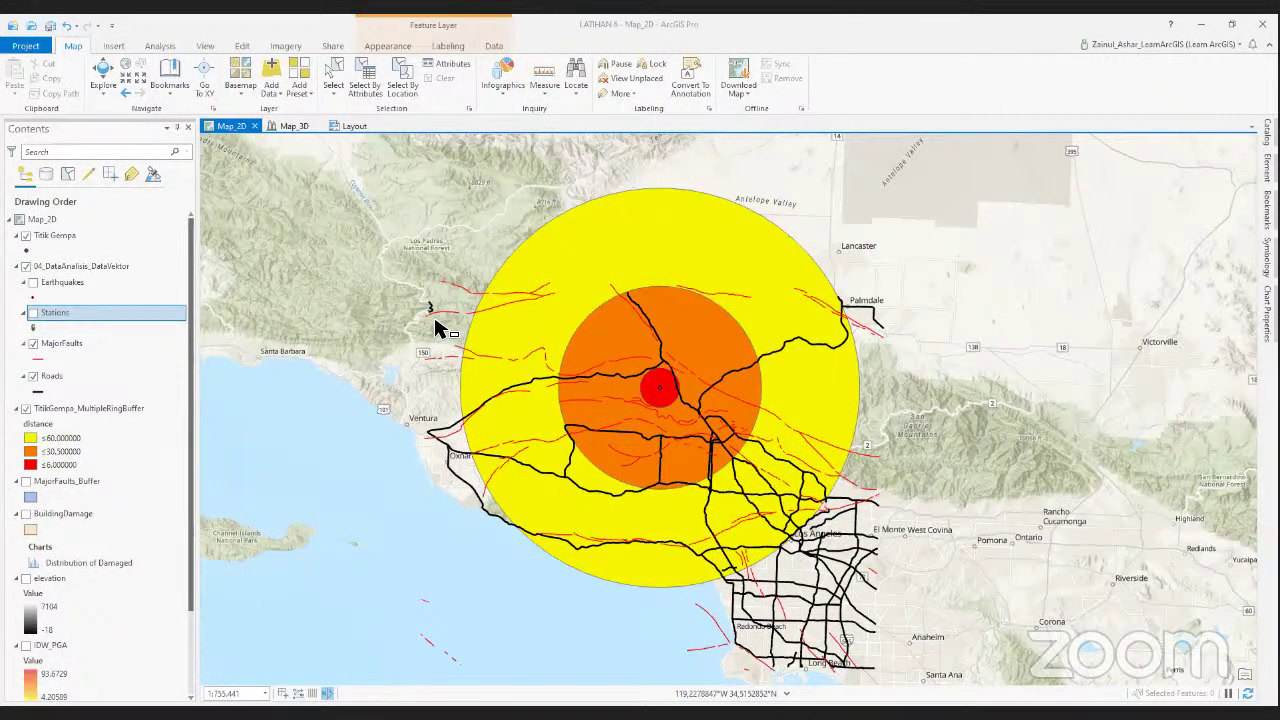
pyautogui.click(353, 126)
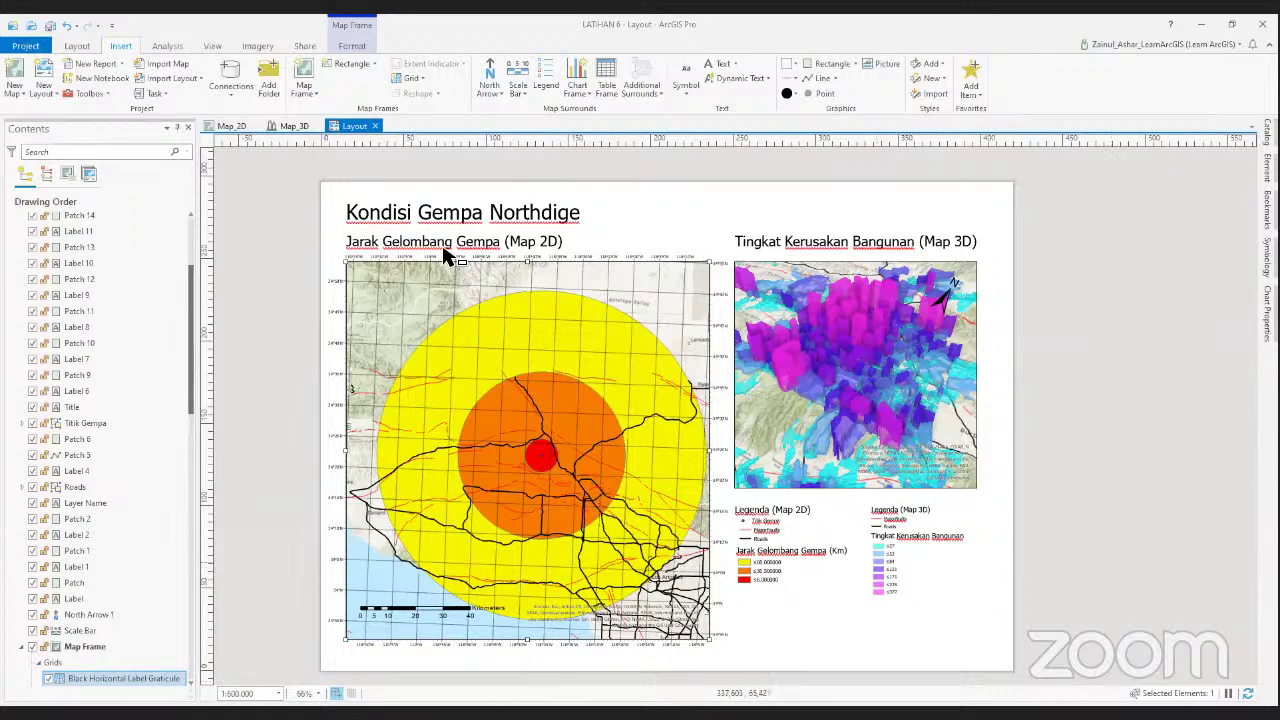
# Check the ground to grid correction settings in Map_2D and return to the layout.
pyautogui.click(230, 124)
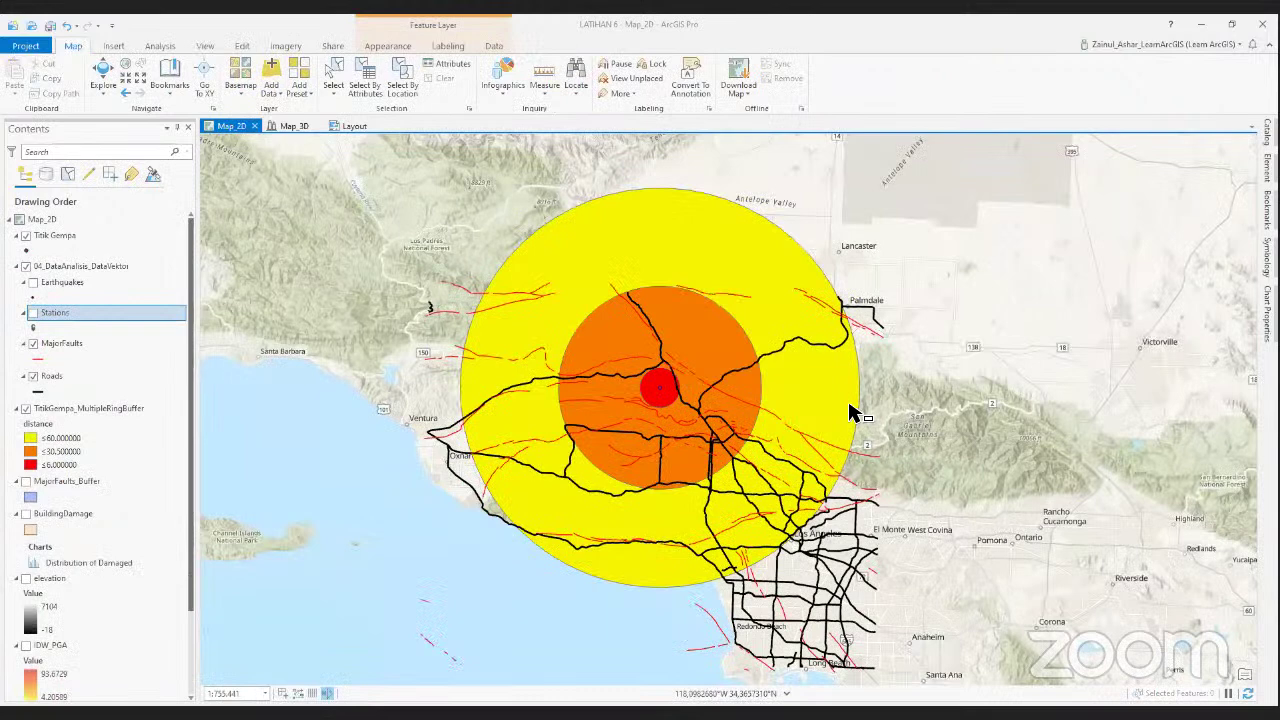
pyautogui.click(786, 693)
pyautogui.click(327, 693)
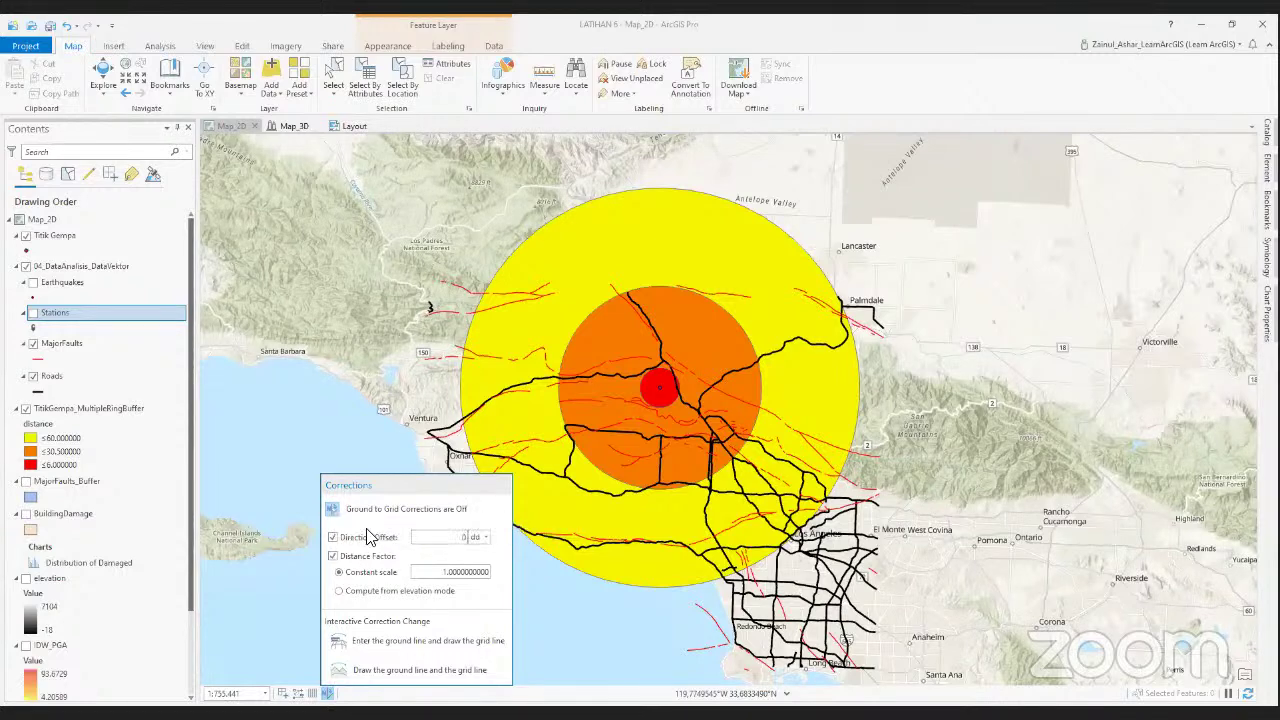
pyautogui.click(551, 563)
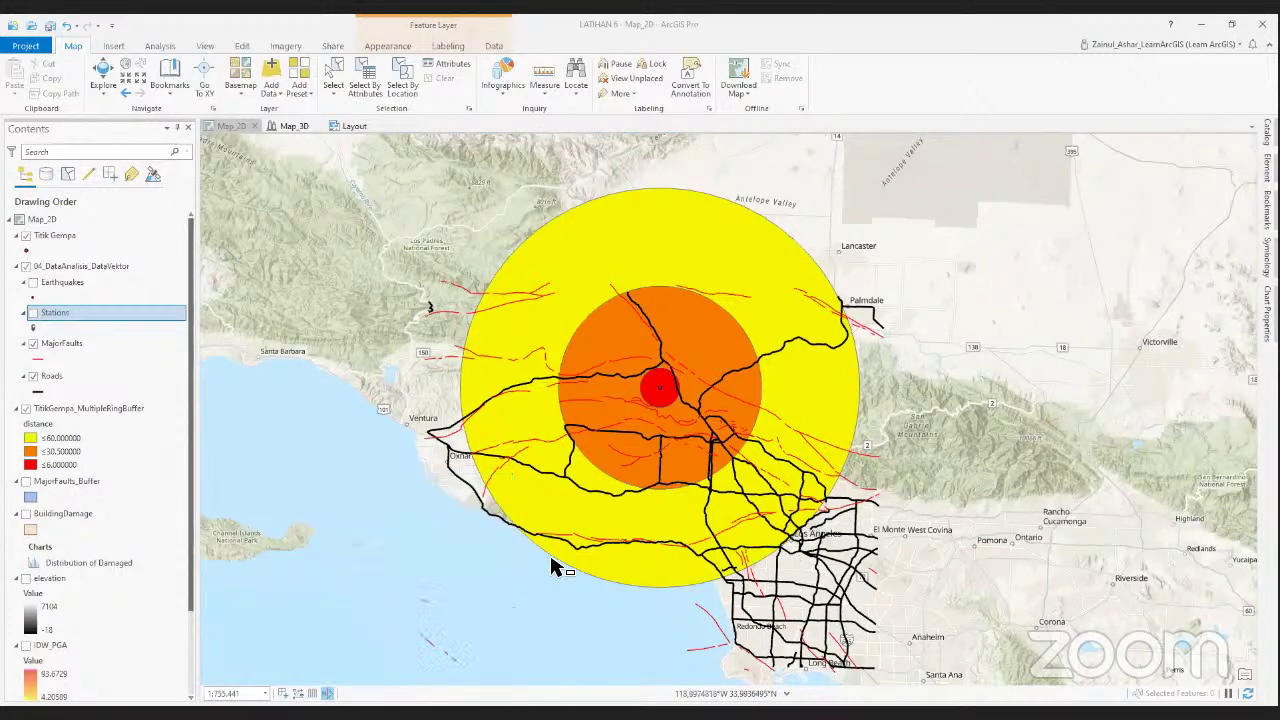
pyautogui.click(352, 128)
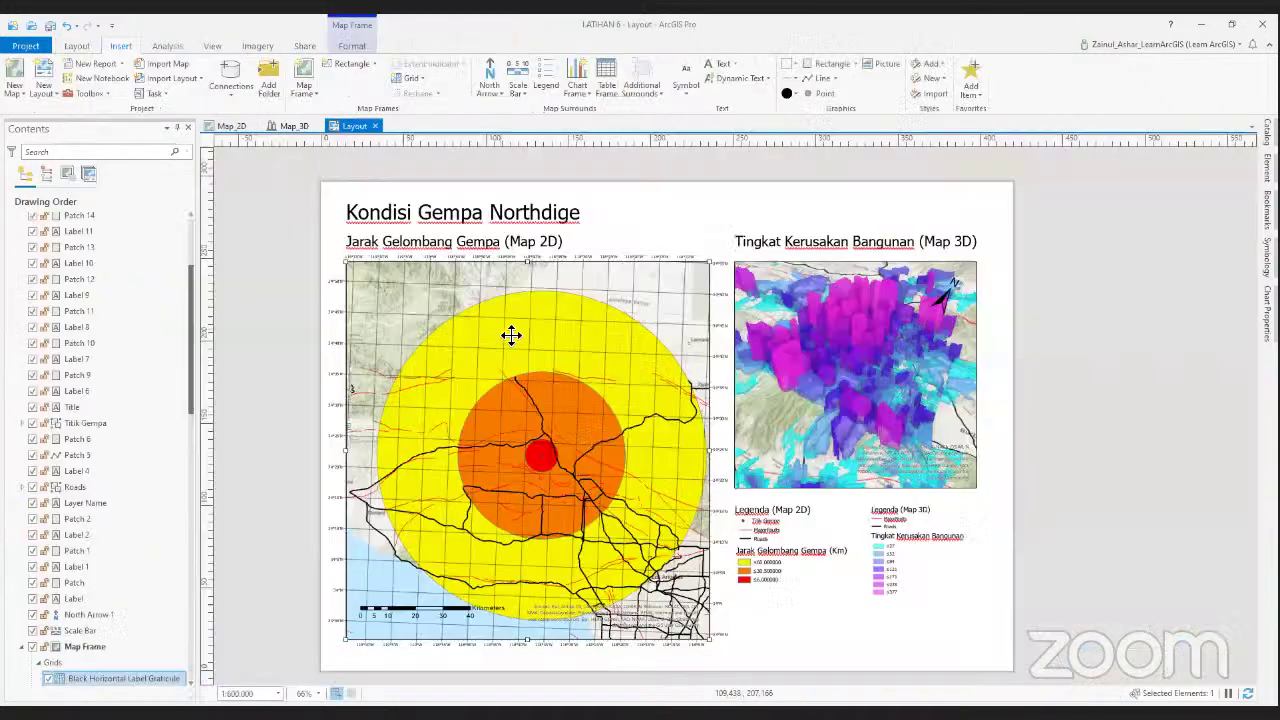
# Remove the Black Horizontal Label Graticule grid from the Map_2D map frame again.
pyautogui.rightClick(510, 335)
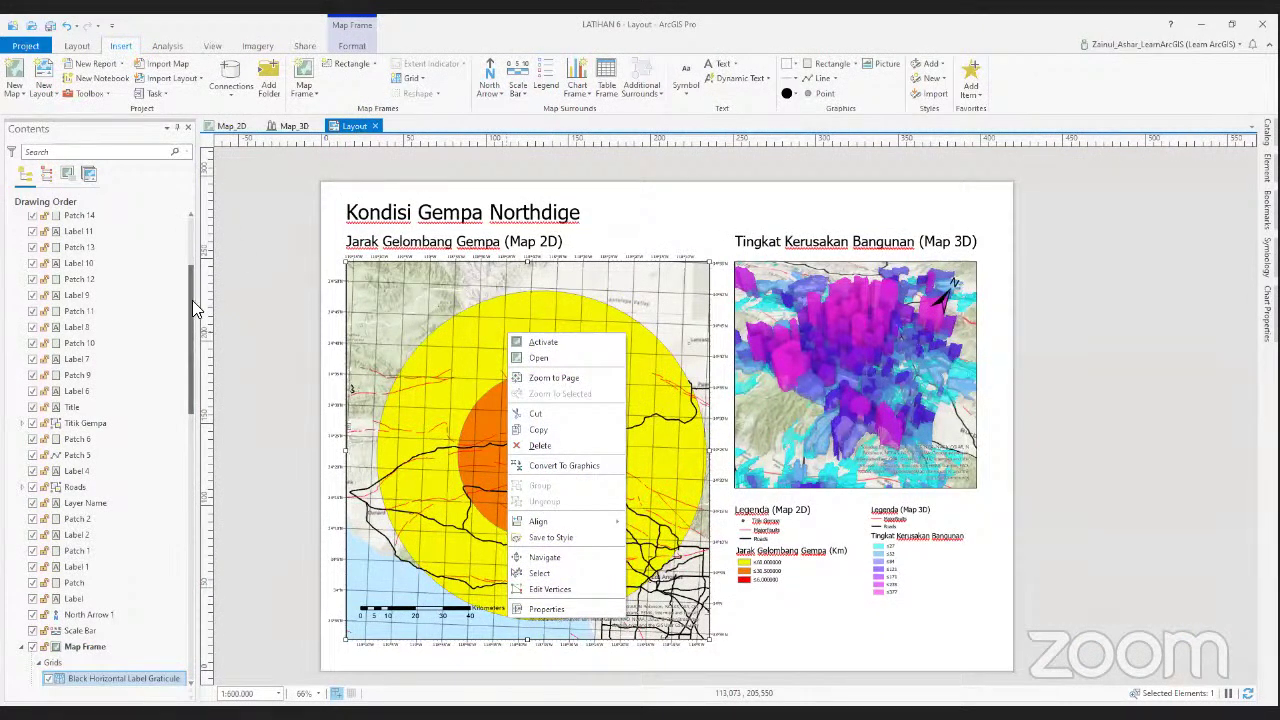
pyautogui.click(148, 678)
pyautogui.scroll(3, 148, 678)
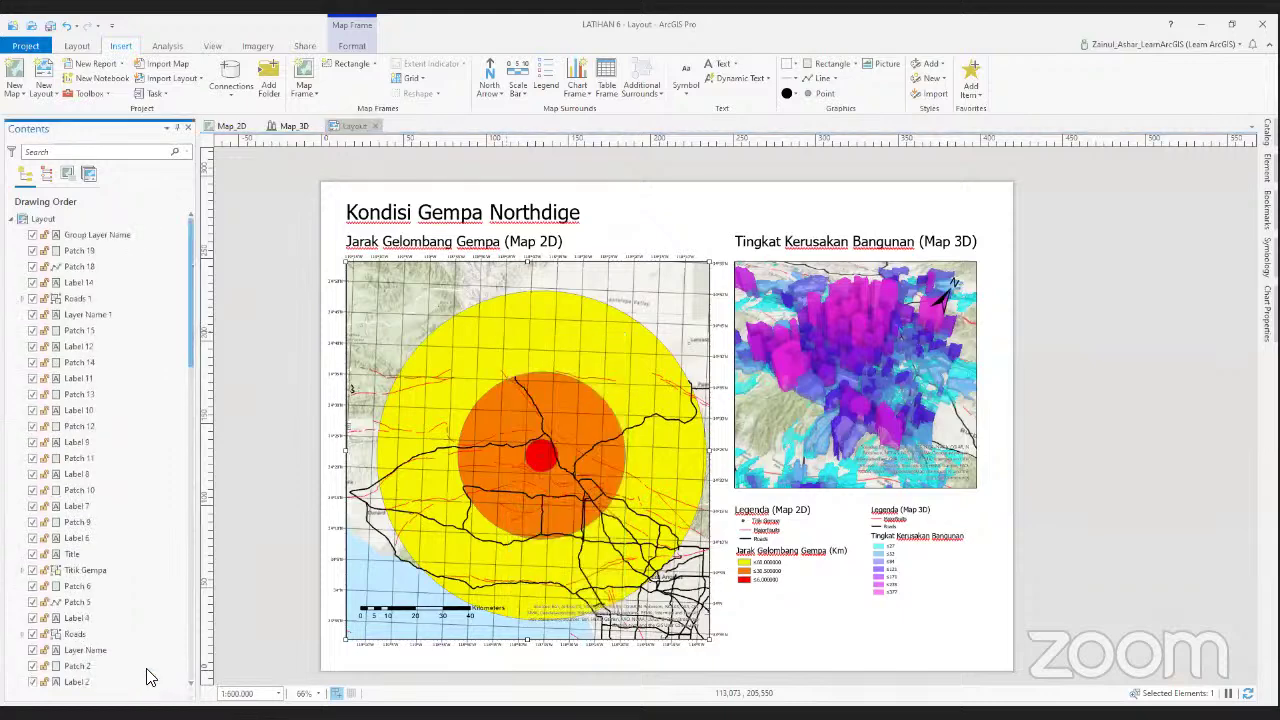
pyautogui.scroll(-6, 140, 620)
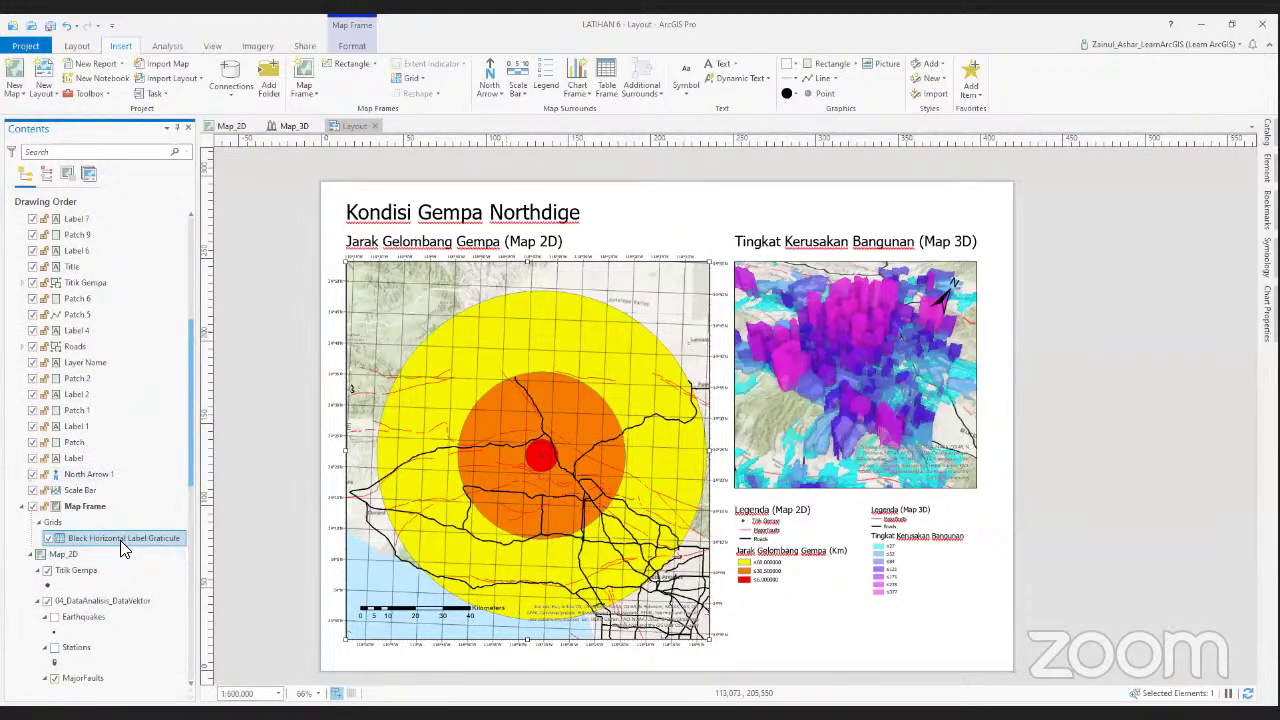
pyautogui.rightClick(120, 540)
pyautogui.click(160, 569)
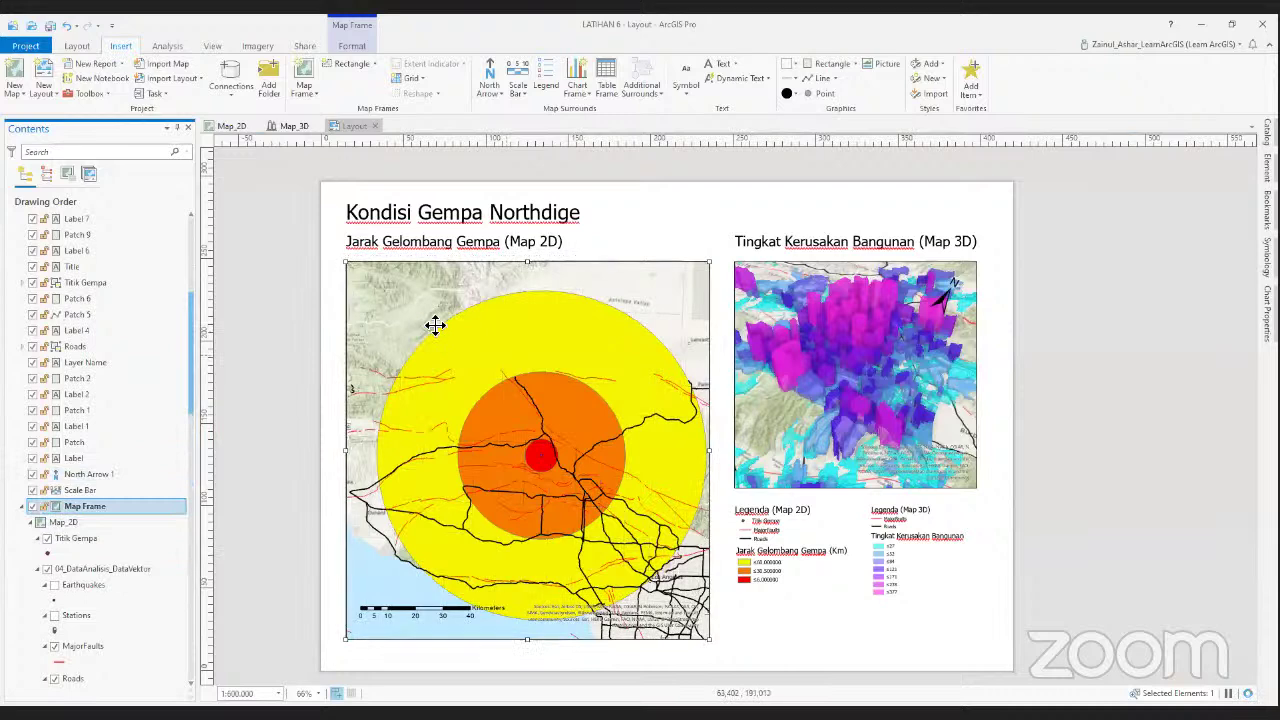
# Insert the Black Horizontal Label Graticule grid on the Map_2D map frame once more.
pyautogui.click(441, 296)
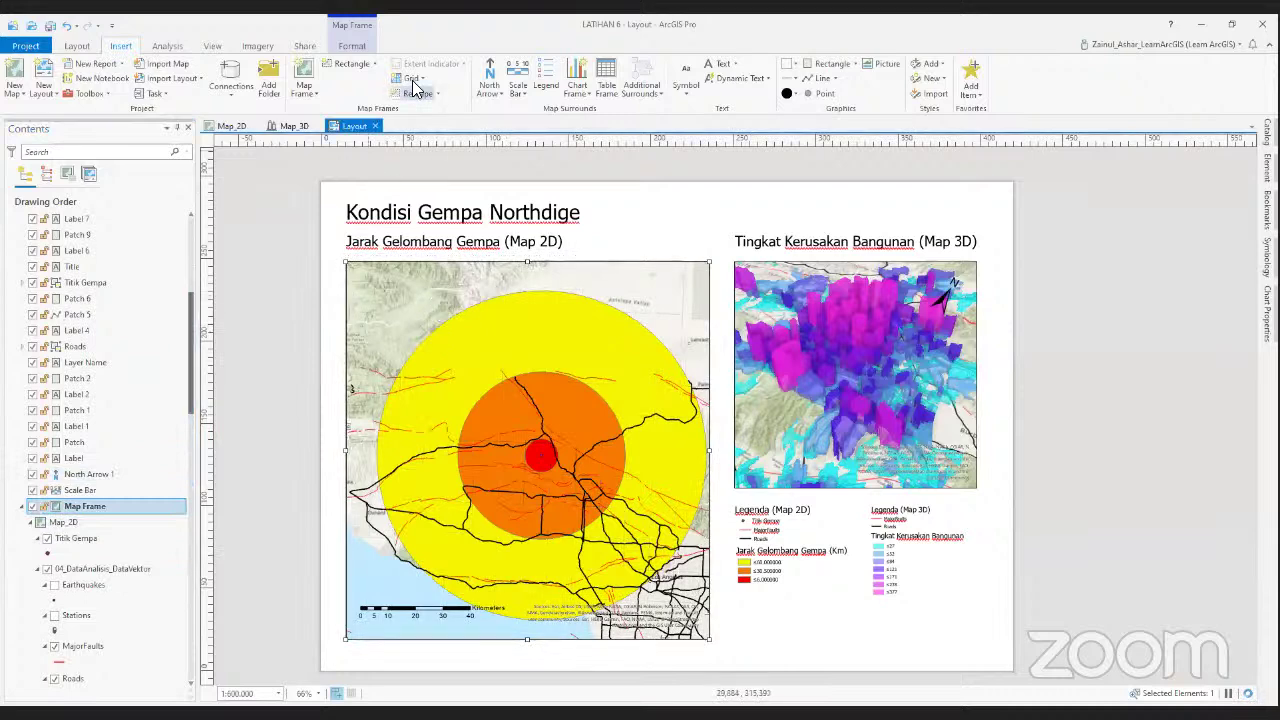
pyautogui.click(412, 79)
pyautogui.click(569, 423)
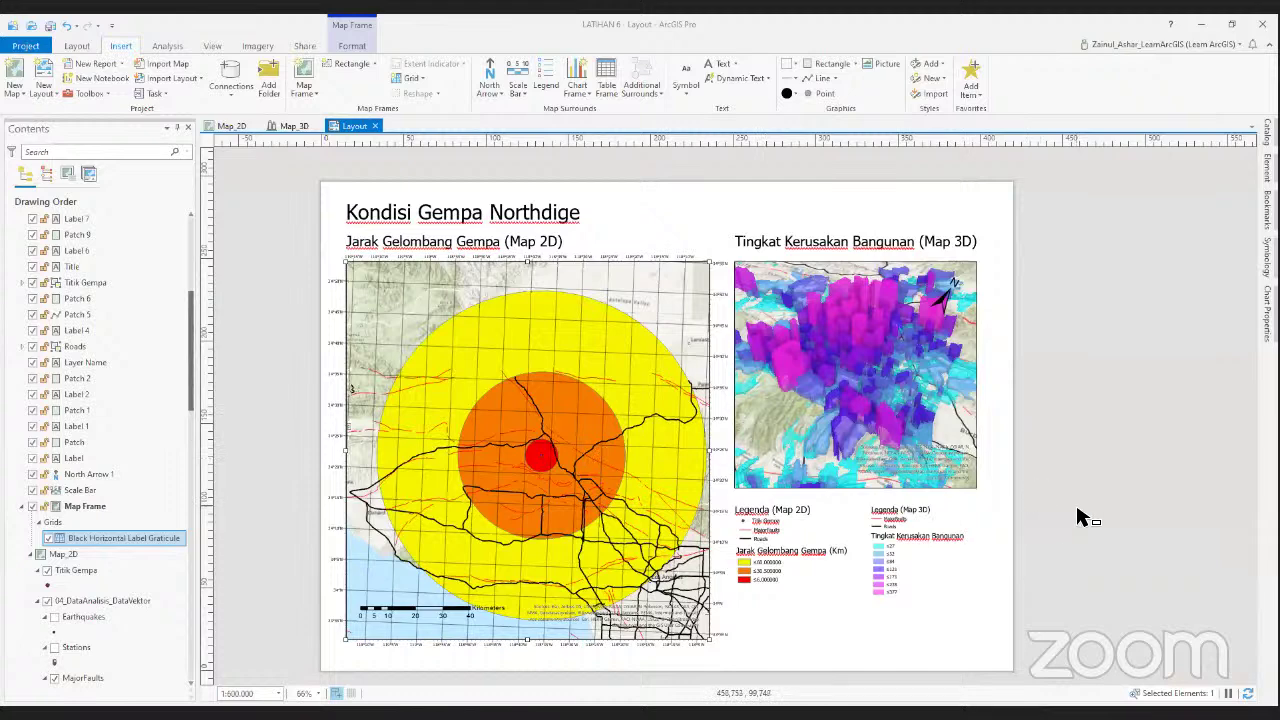
# Compare the layout with Map_2D and browse the map frame choices for Map_3D, Map_3D1 and Other.
pyautogui.click(420, 658)
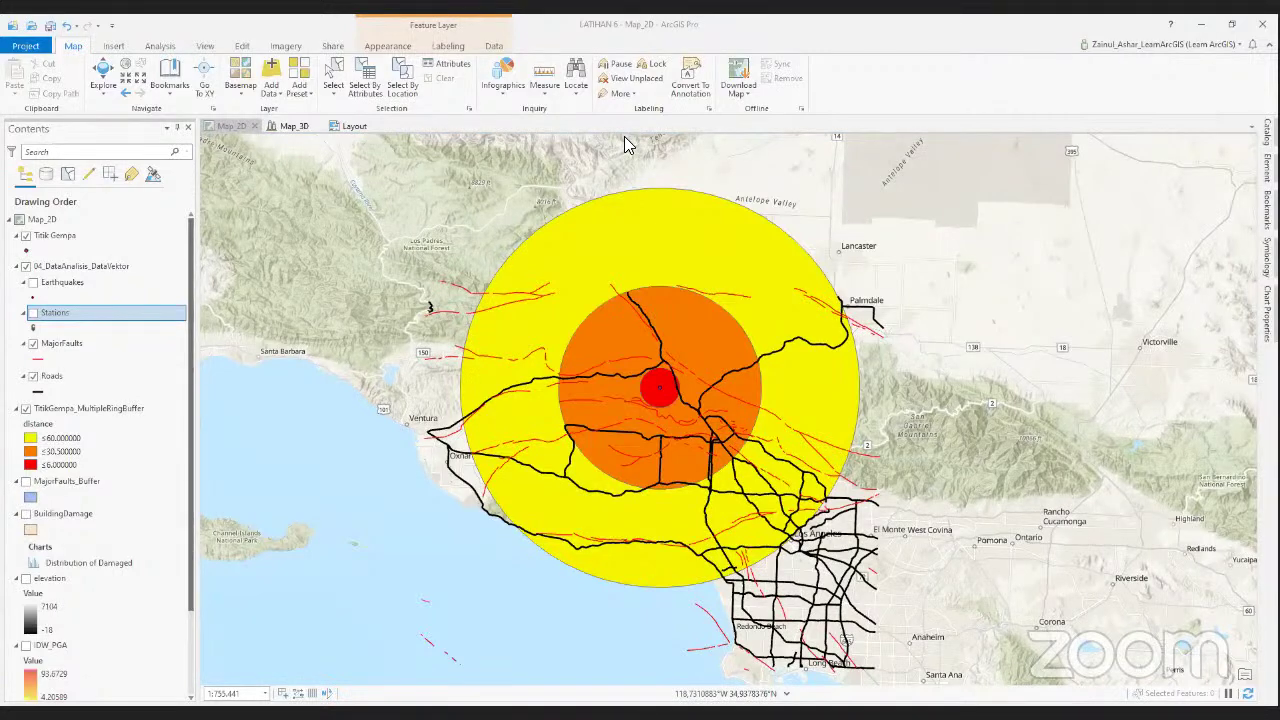
pyautogui.click(351, 133)
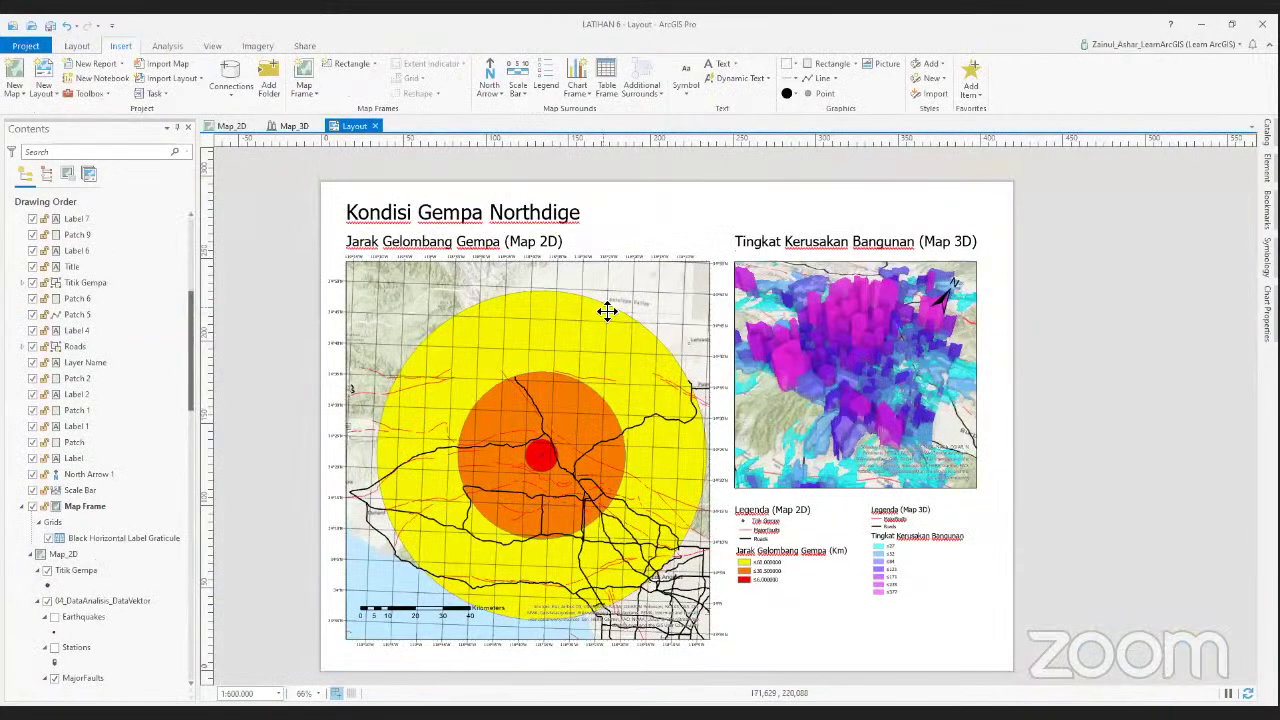
pyautogui.click(605, 318)
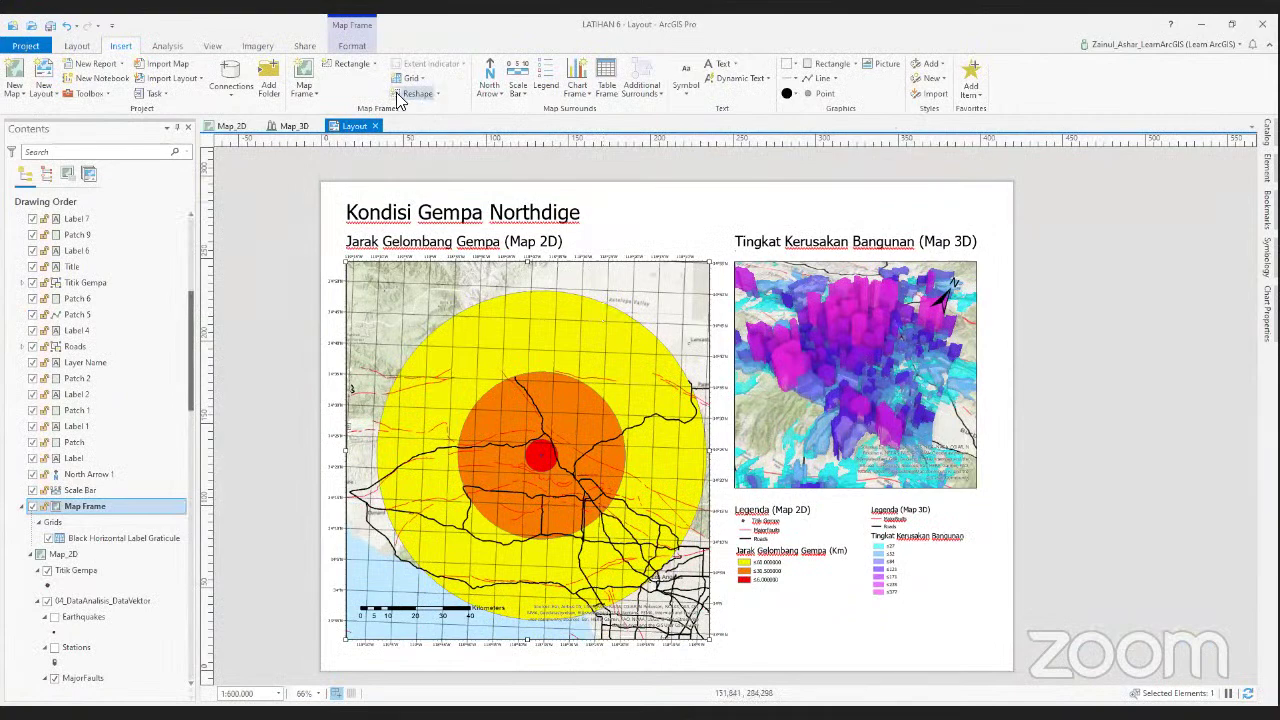
pyautogui.click(312, 90)
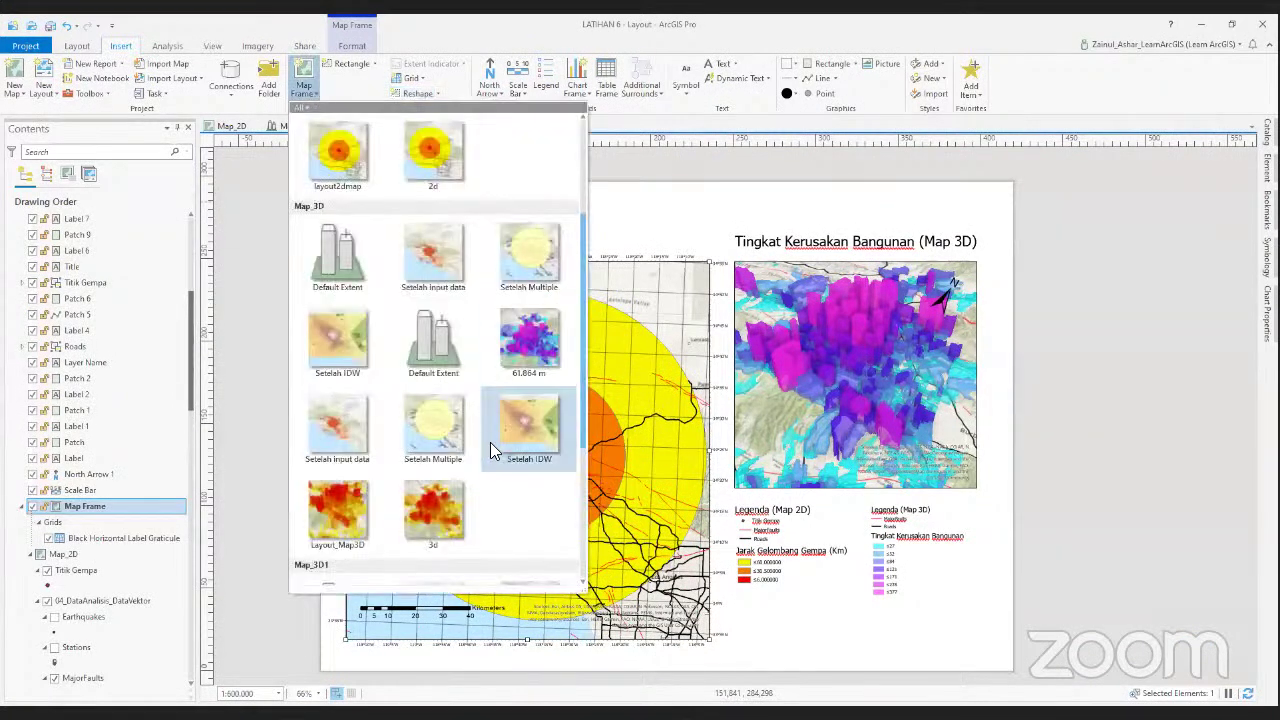
pyautogui.scroll(-1, 508, 495)
pyautogui.scroll(-3, 507, 504)
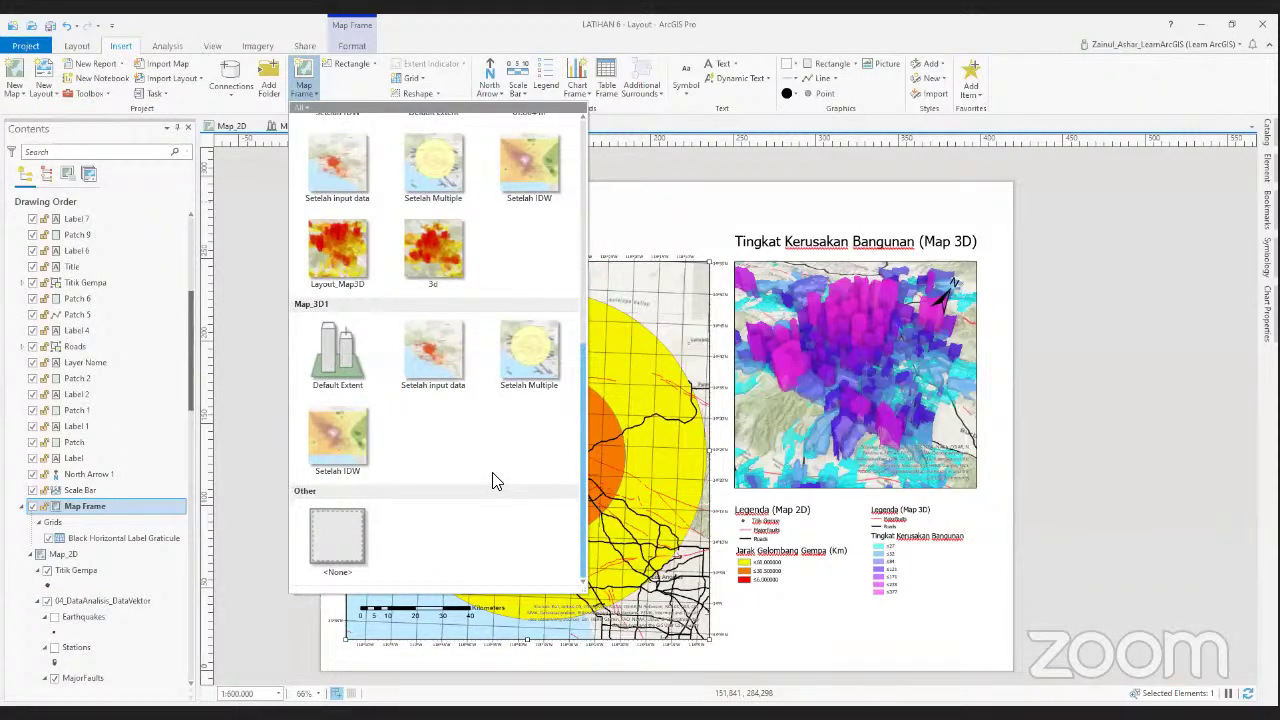
pyautogui.scroll(1, 497, 481)
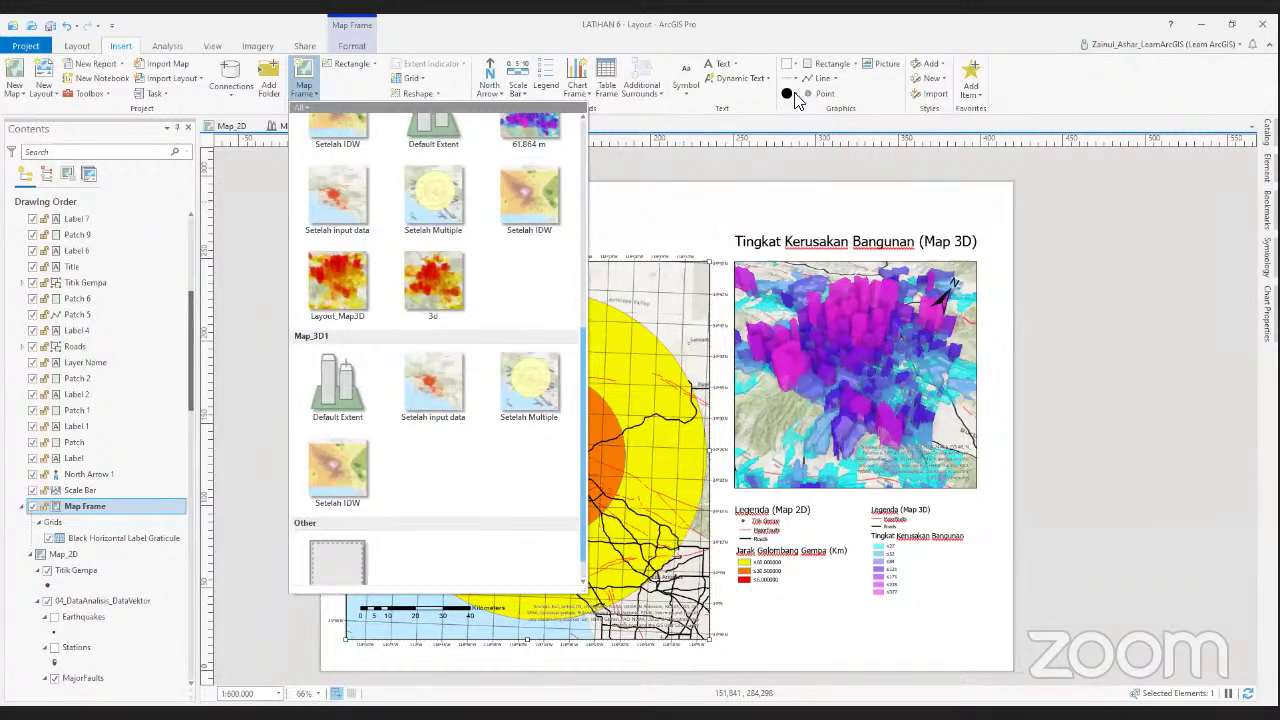
pyautogui.click(783, 158)
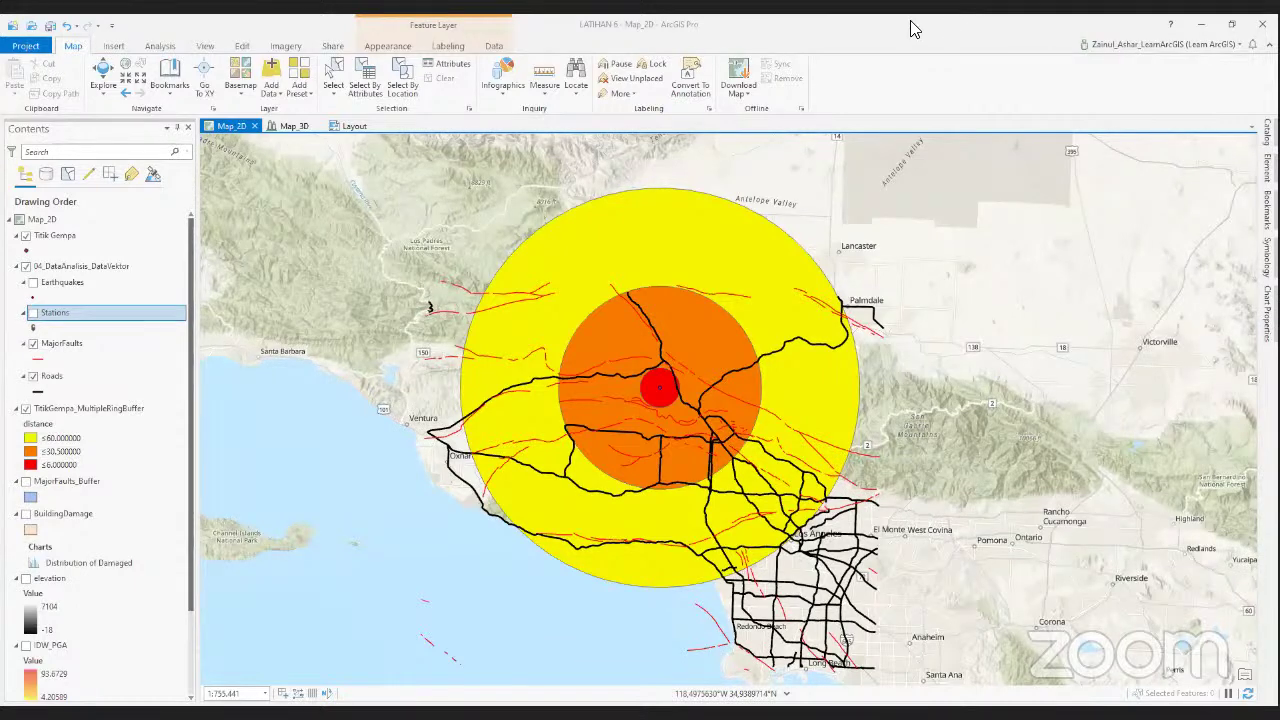
pyautogui.hotkey('ctrl', 'Tab')
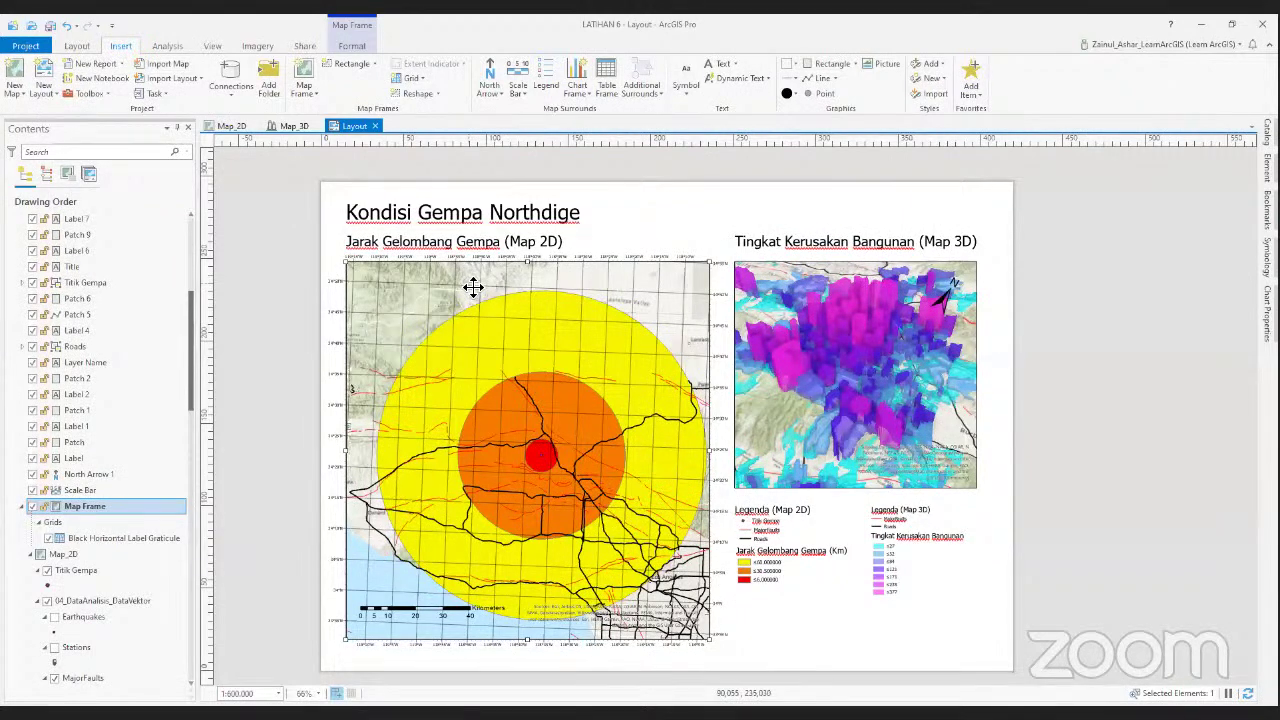
# Review the Map_2D frame's available commands and the full gallery of map frame extents without inserting one.
pyautogui.rightClick(472, 288)
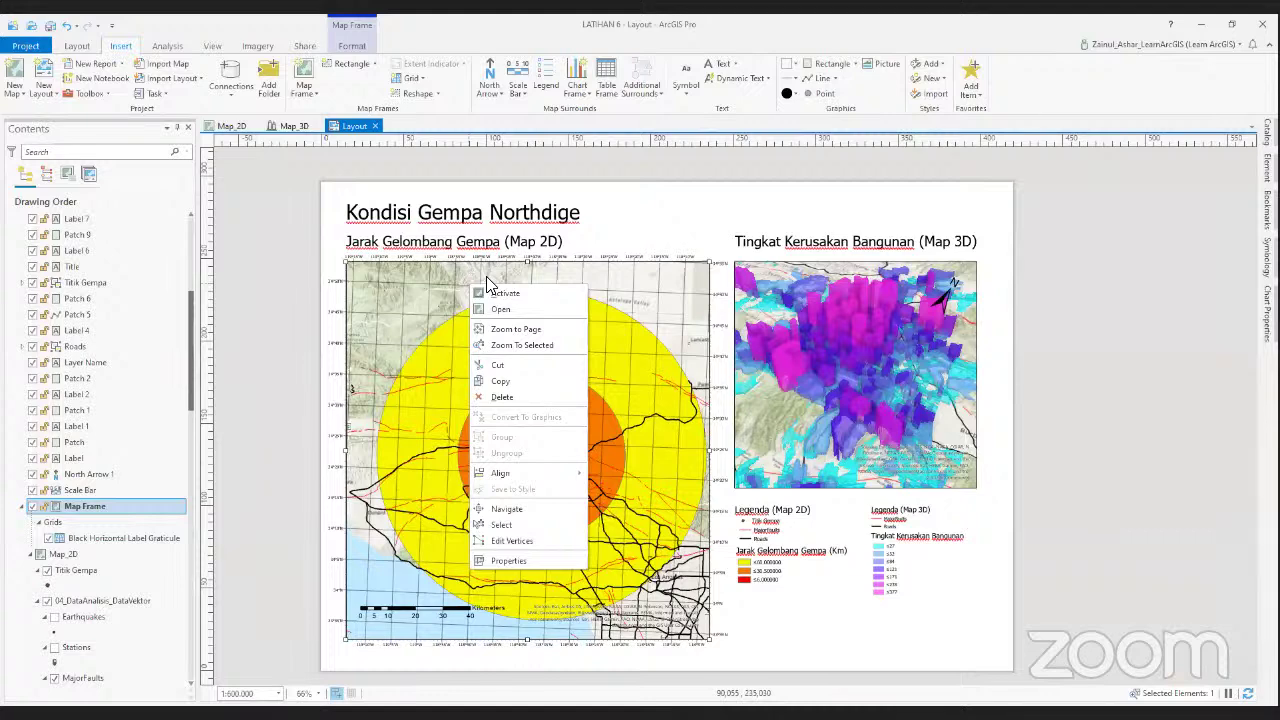
pyautogui.click(312, 92)
pyautogui.scroll(5, 500, 388)
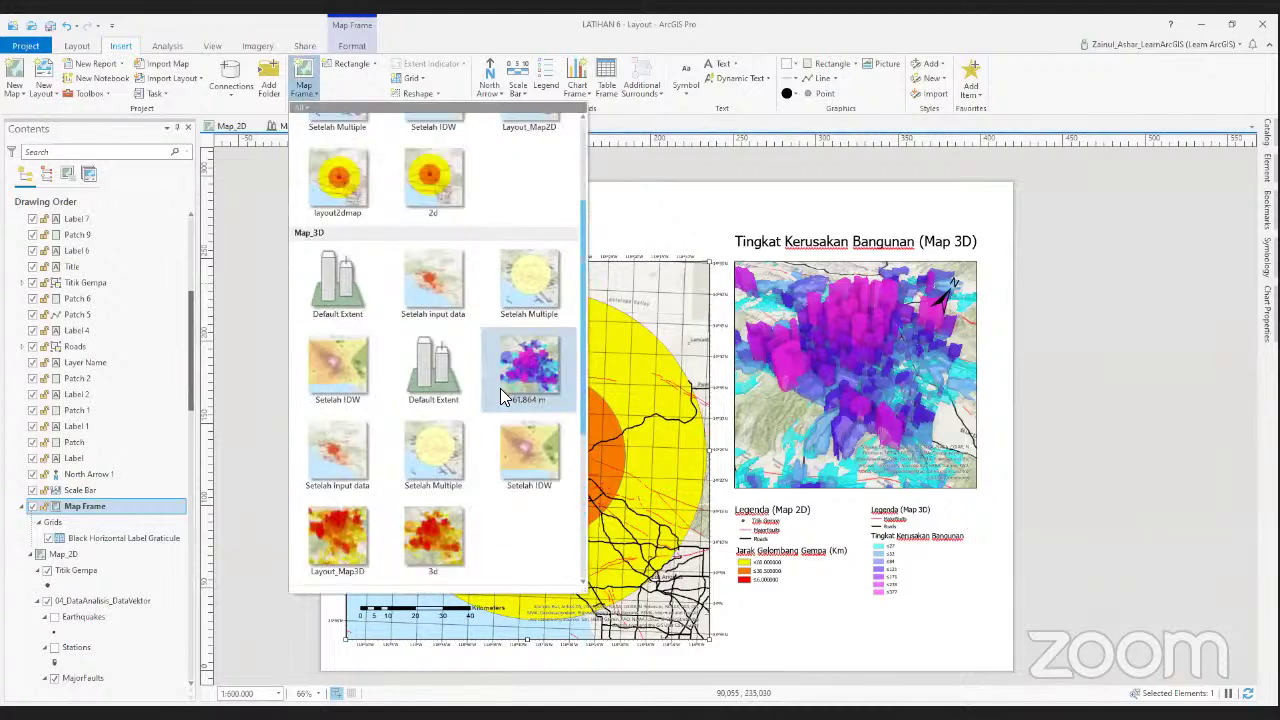
pyautogui.scroll(-5, 540, 406)
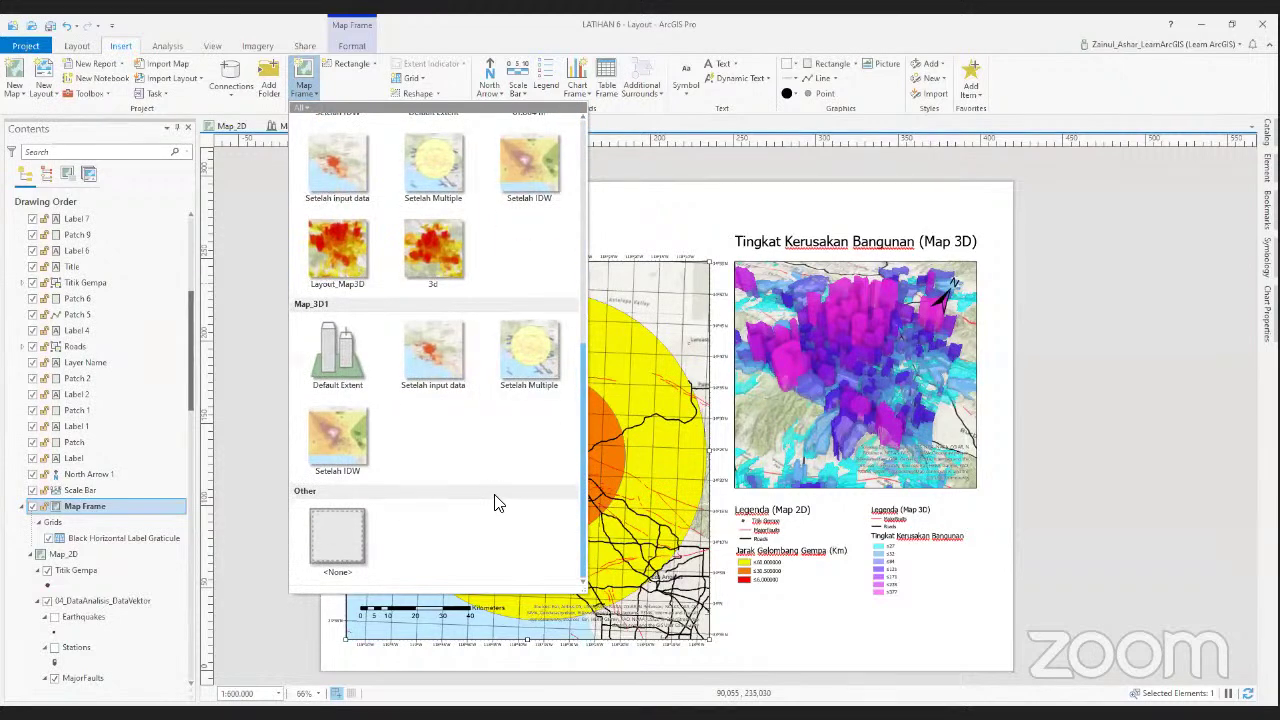
pyautogui.scroll(3, 494, 490)
pyautogui.scroll(2, 494, 490)
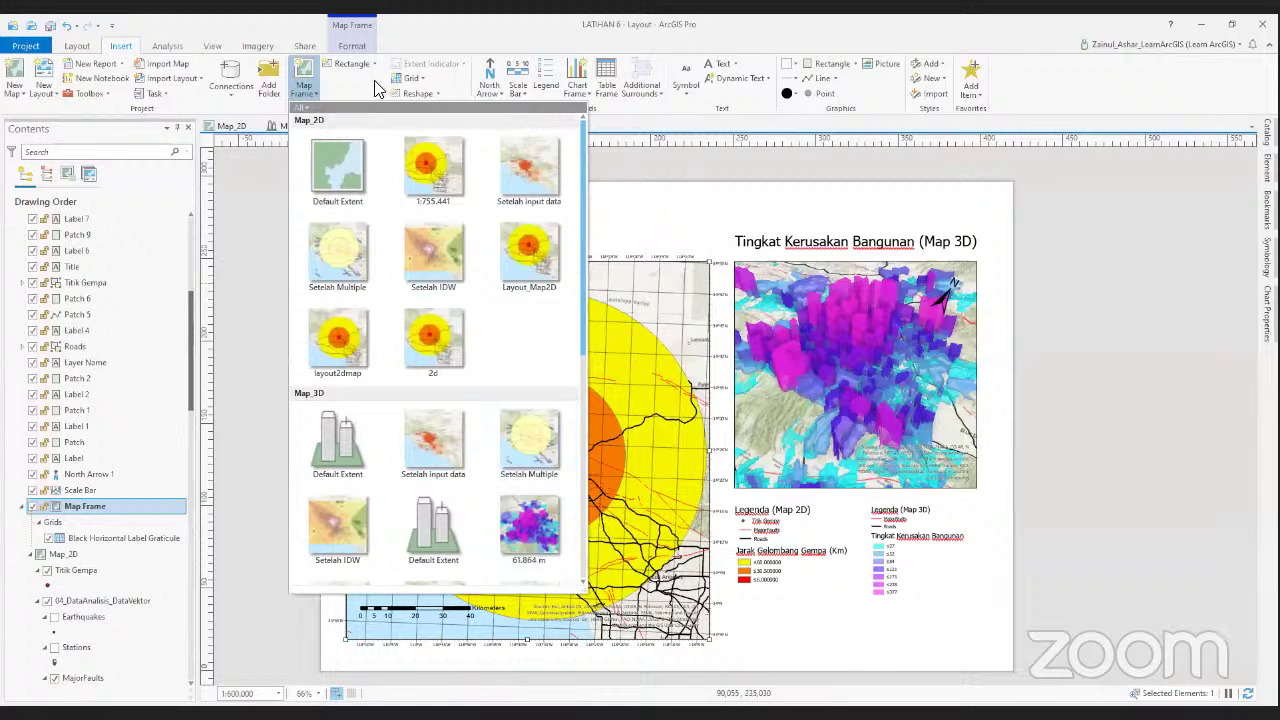
pyautogui.press('Escape')
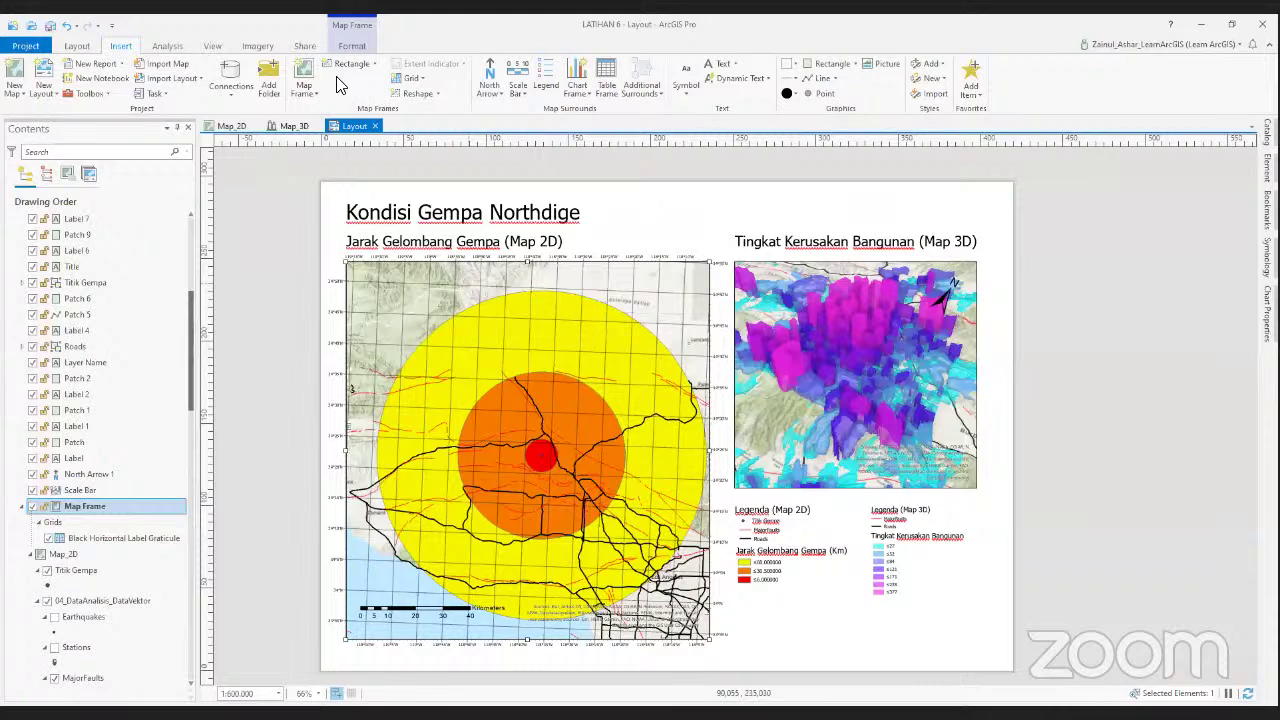
# Set the Map_2D map frame's rotation to 0 in its display options.
pyautogui.rightClick(436, 314)
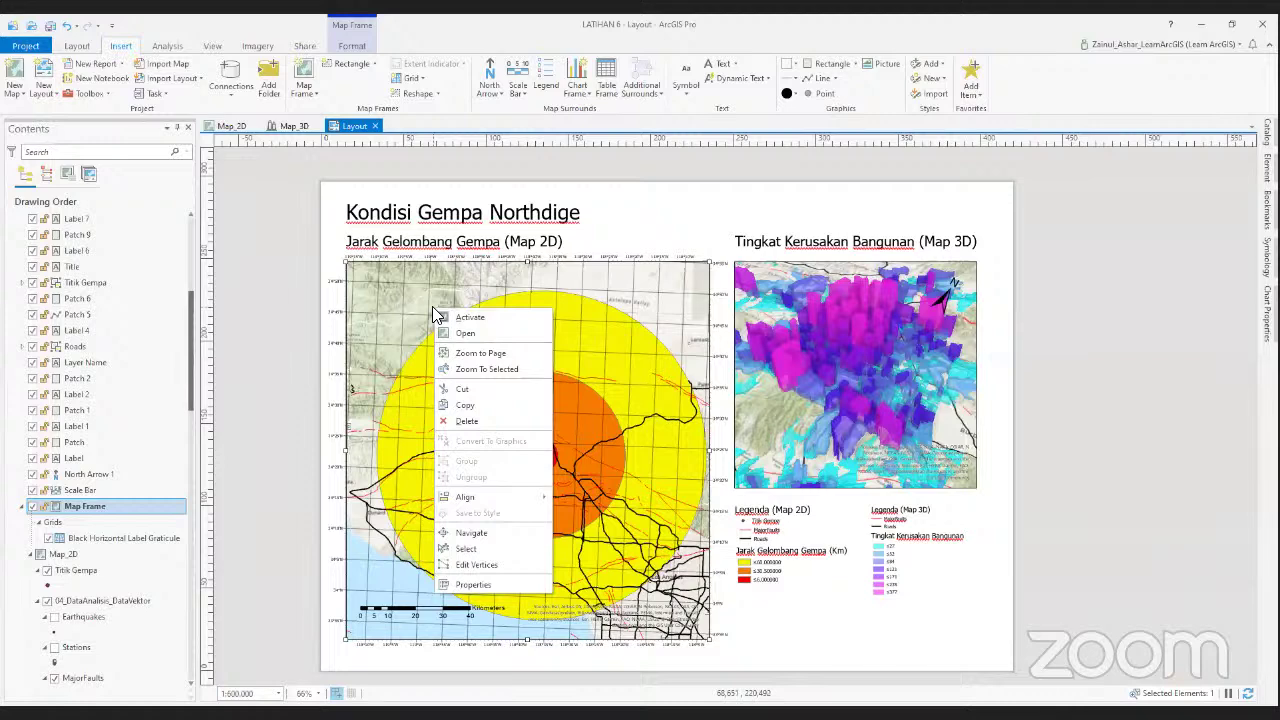
pyautogui.click(527, 586)
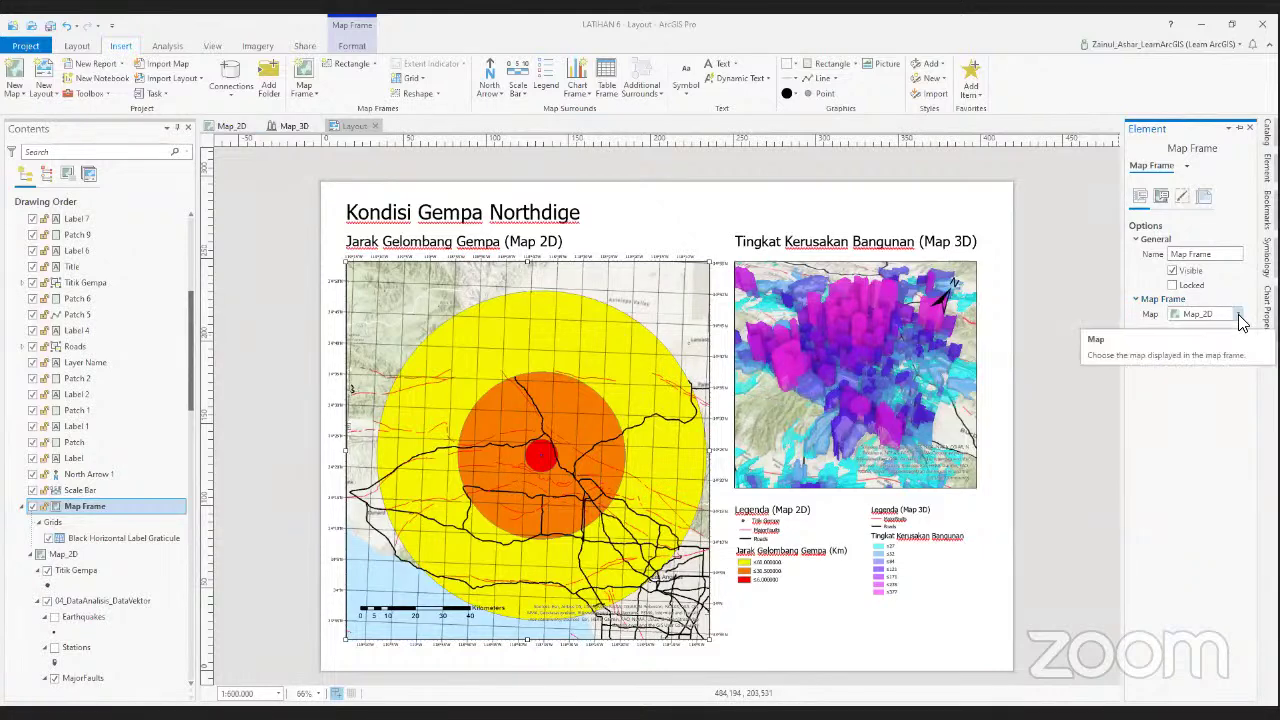
pyautogui.click(1161, 198)
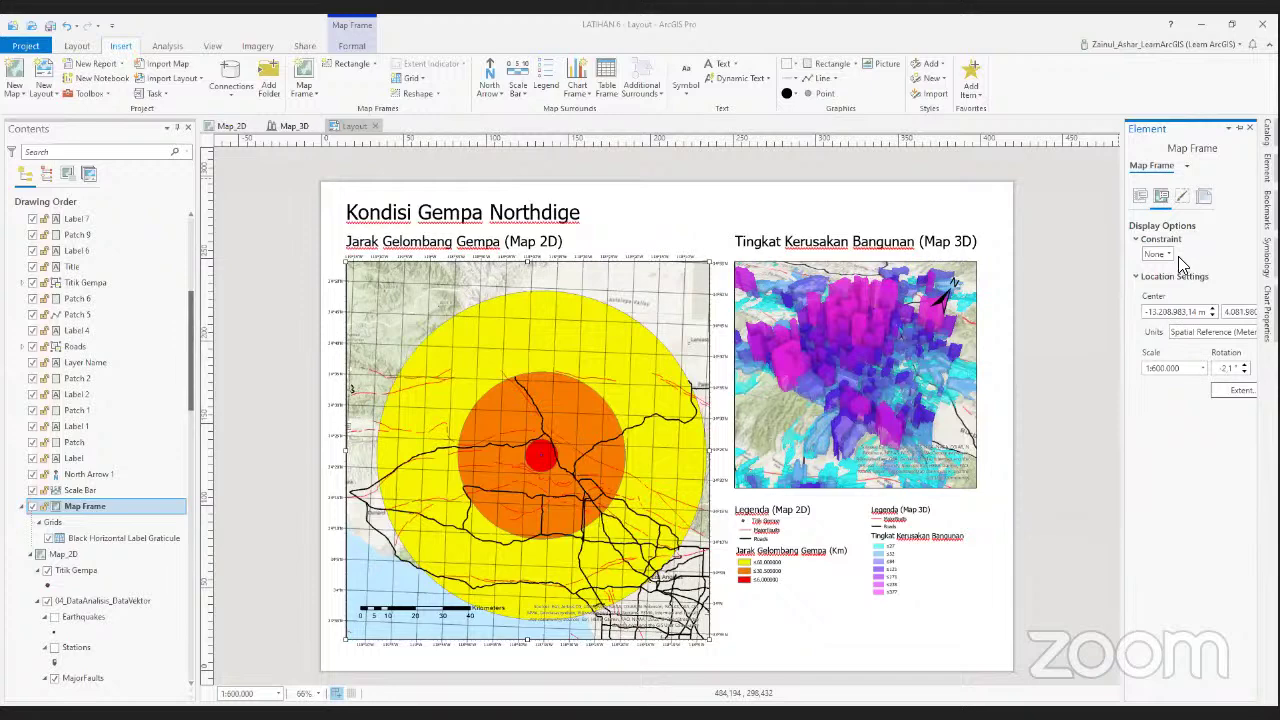
pyautogui.doubleClick(1228, 368)
pyautogui.write('0')
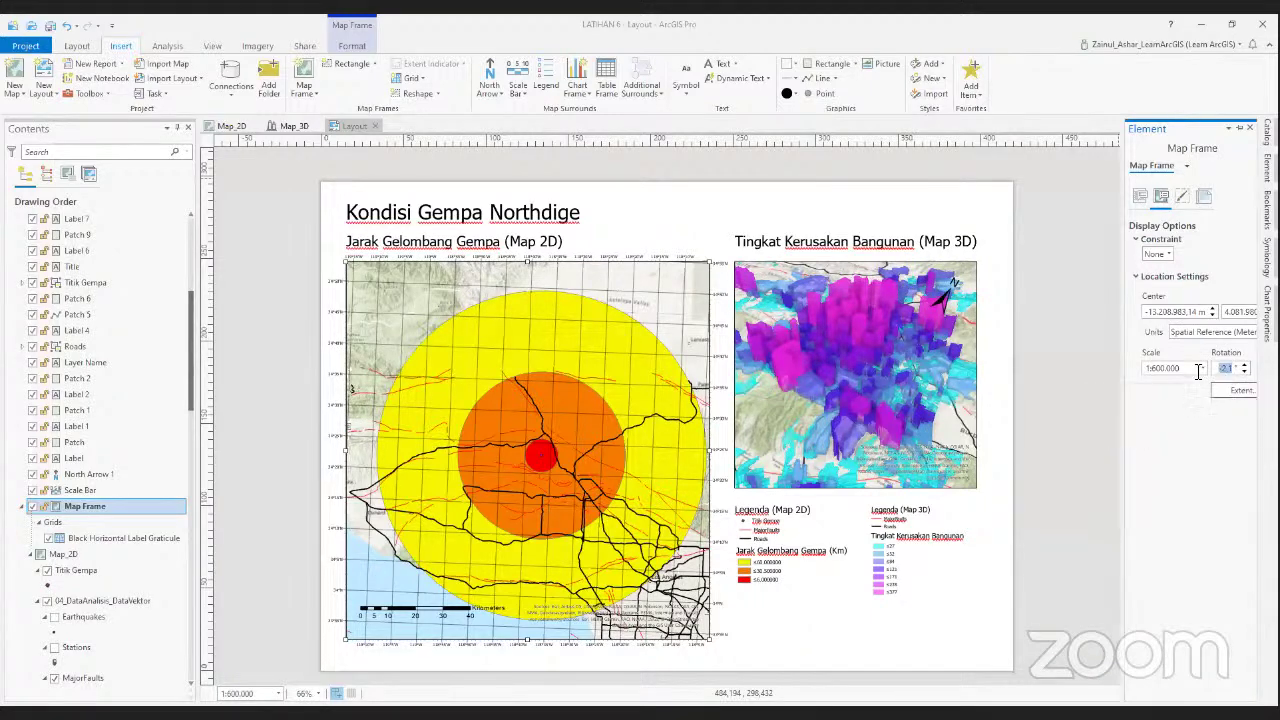